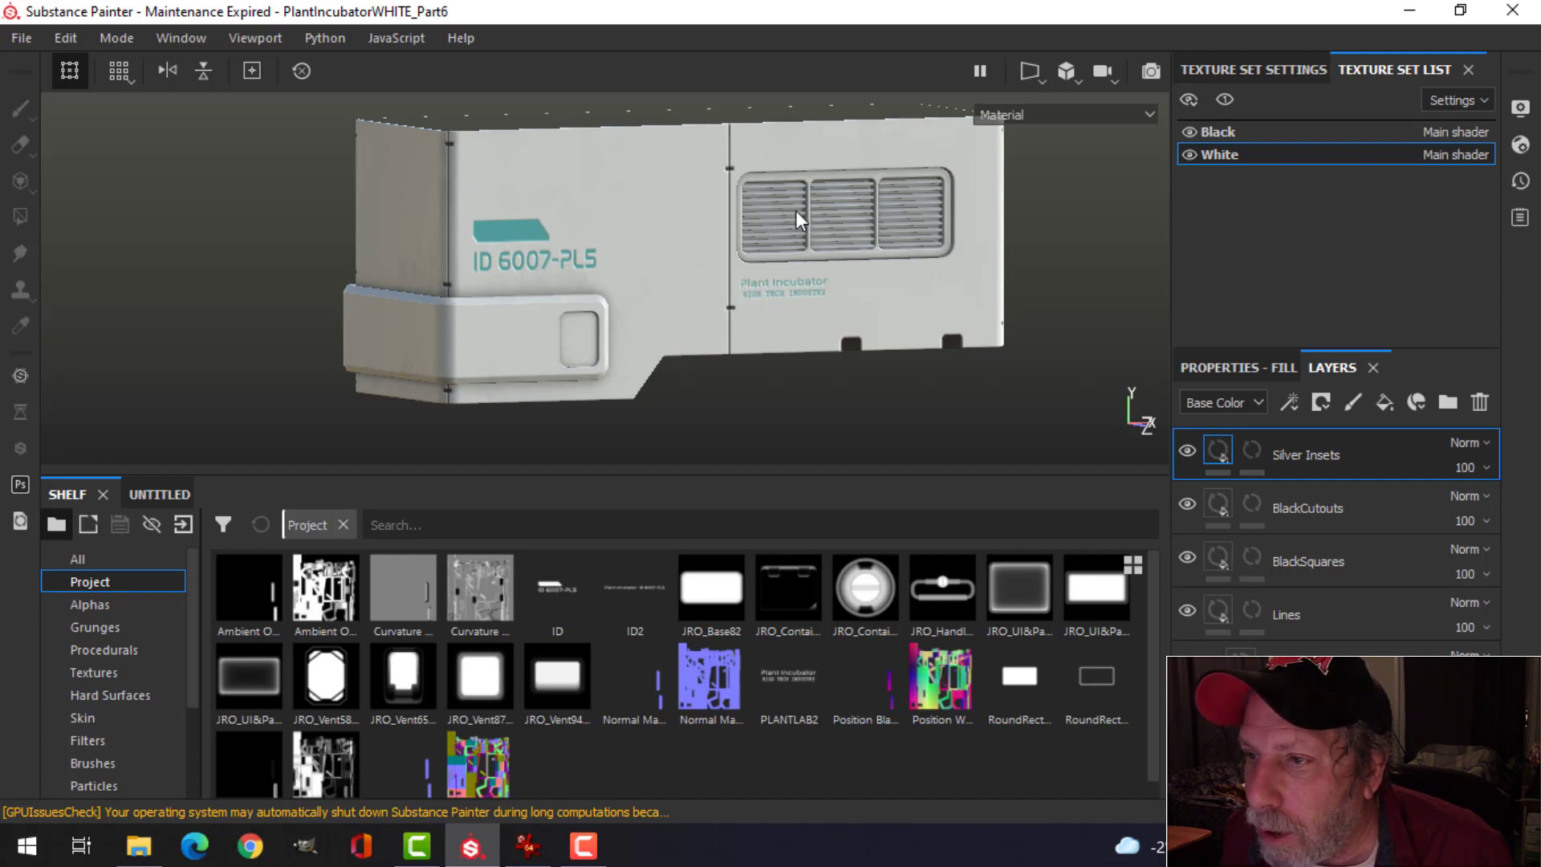
- Examine the white housing's front and end faces, the imported project alphas, and the reference image in IrfanView
{"action": "scroll", "coordinate": [794, 210], "scroll_direction": "up", "scroll_amount": 3}
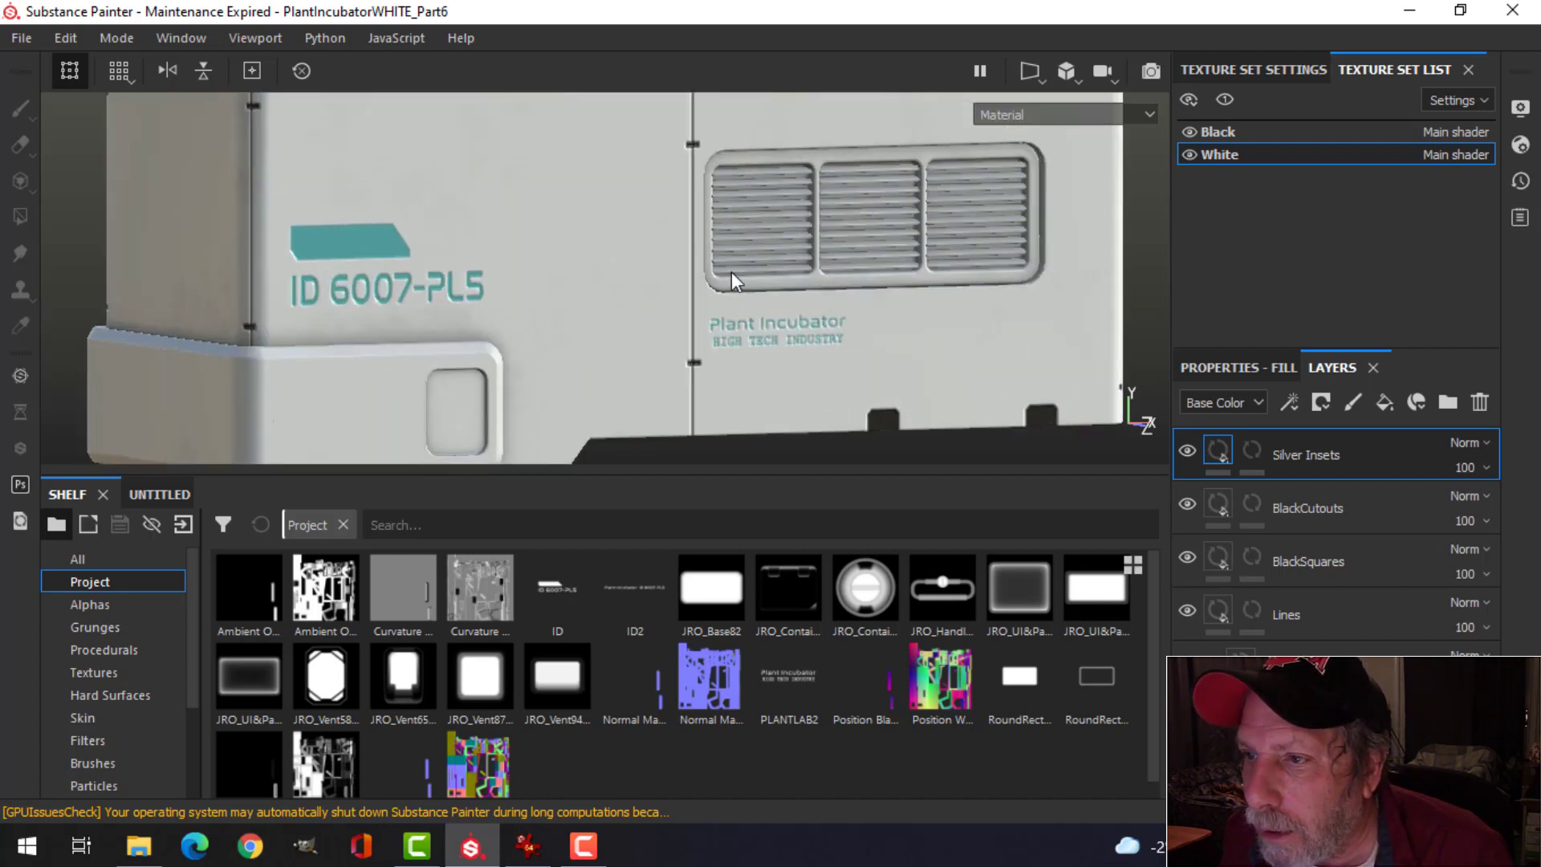
{"action": "scroll", "coordinate": [768, 320], "scroll_direction": "down", "scroll_amount": 3}
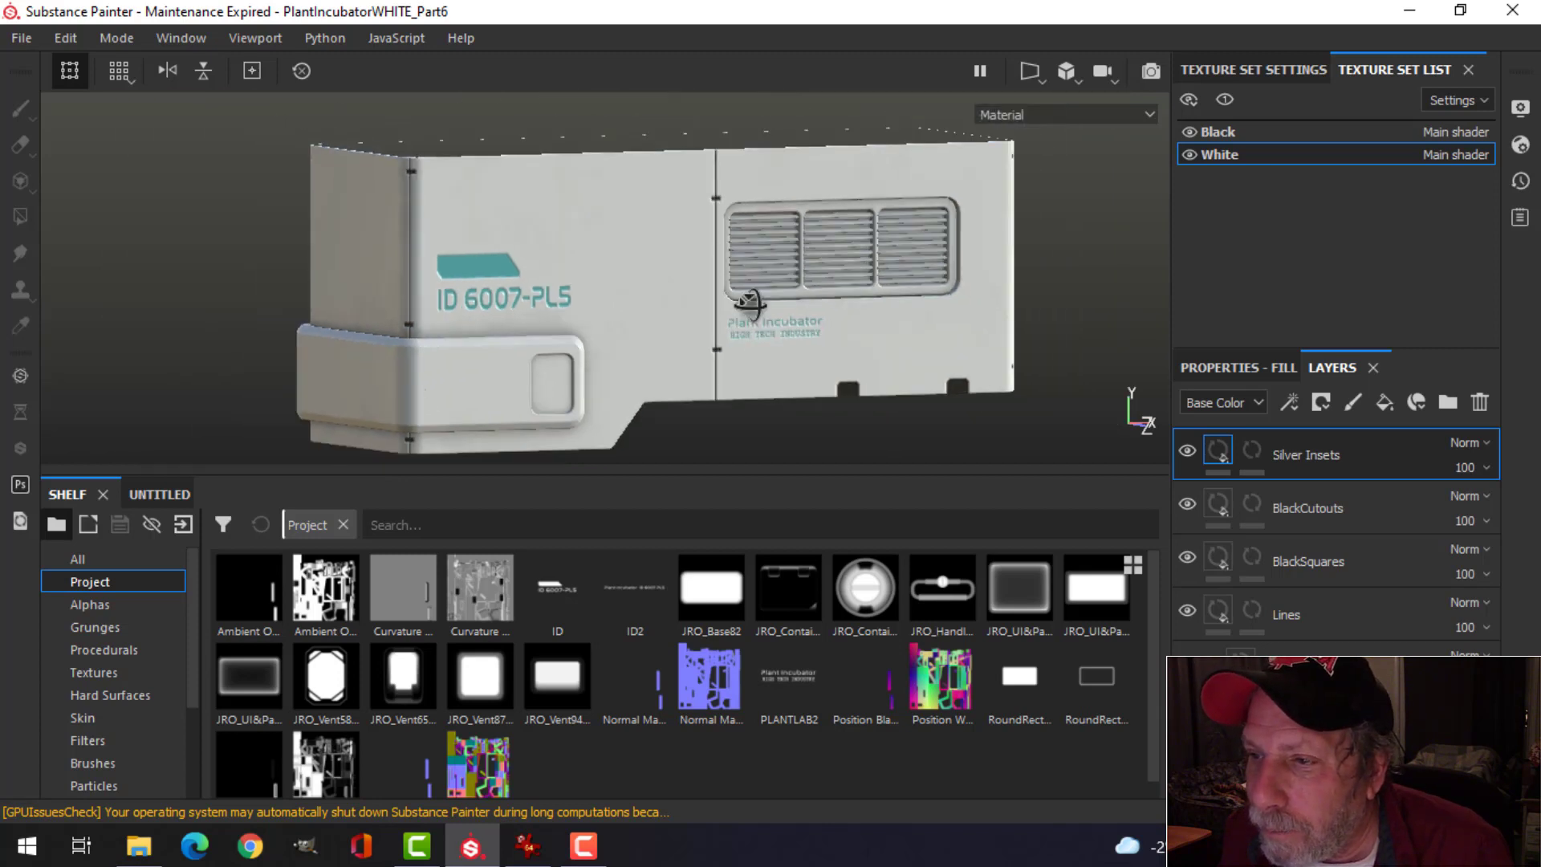
{"action": "left_click_drag", "start_coordinate": [749, 305], "coordinate": [795, 323], "text": "alt"}
{"action": "middle_click_drag", "start_coordinate": [735, 356], "coordinate": [734, 325], "text": "alt"}
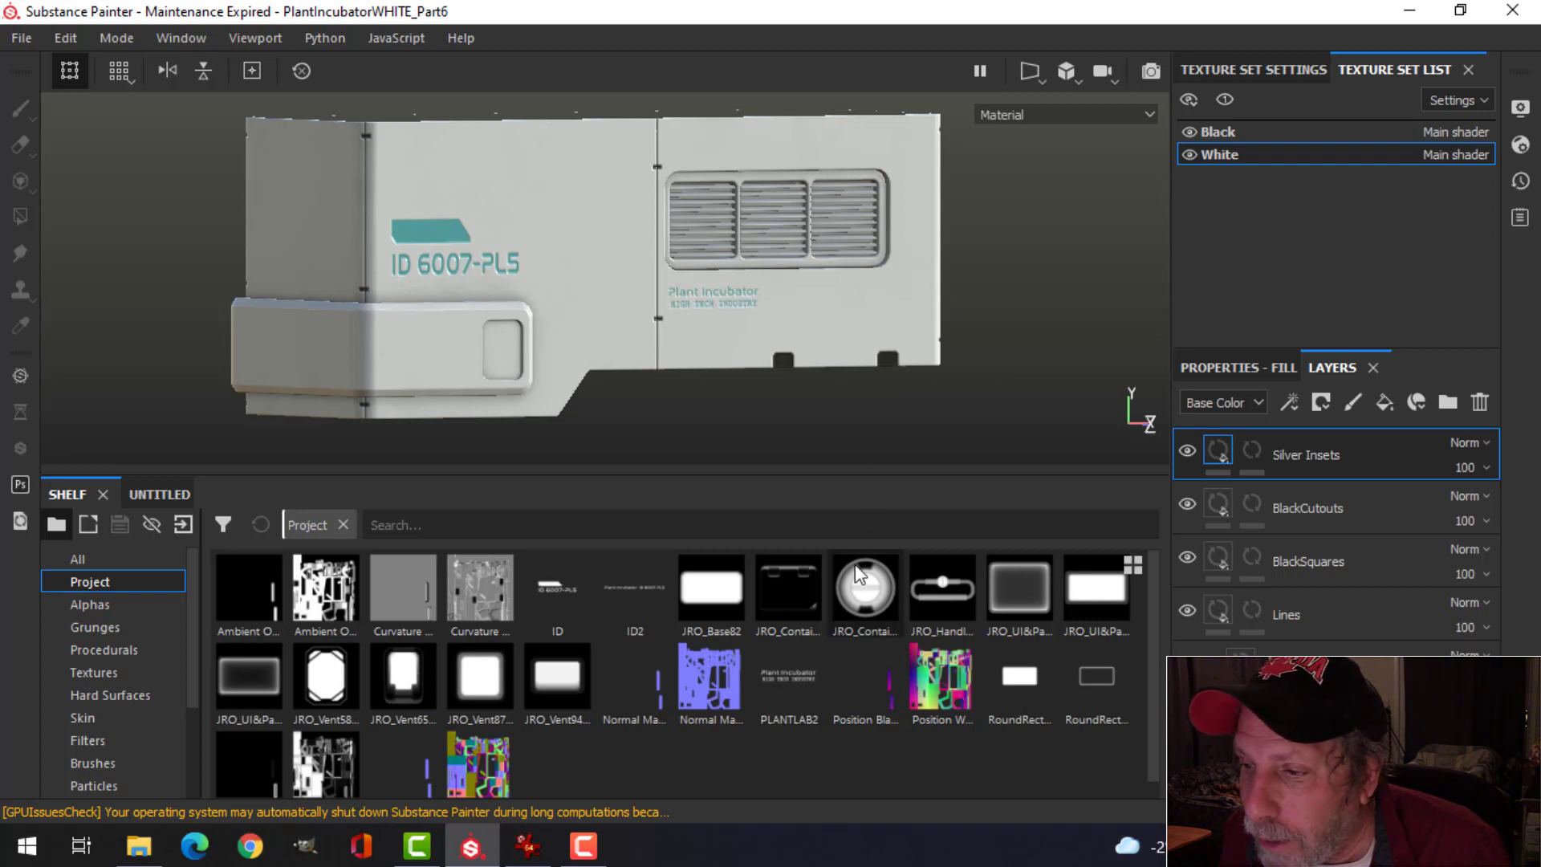
{"action": "mouse_move", "coordinate": [851, 597]}
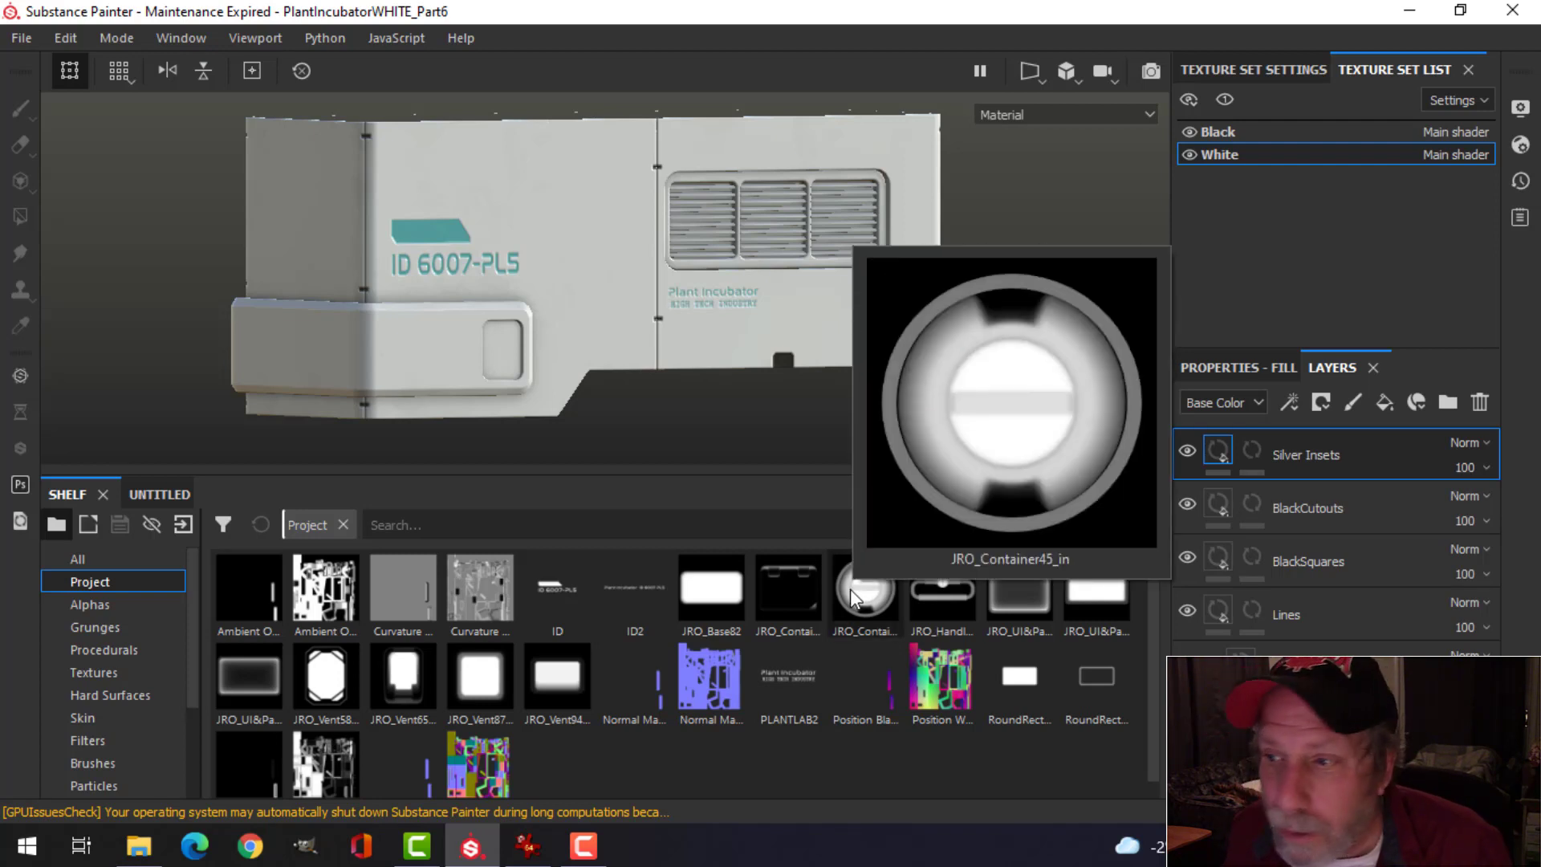
{"action": "mouse_move", "coordinate": [1005, 604]}
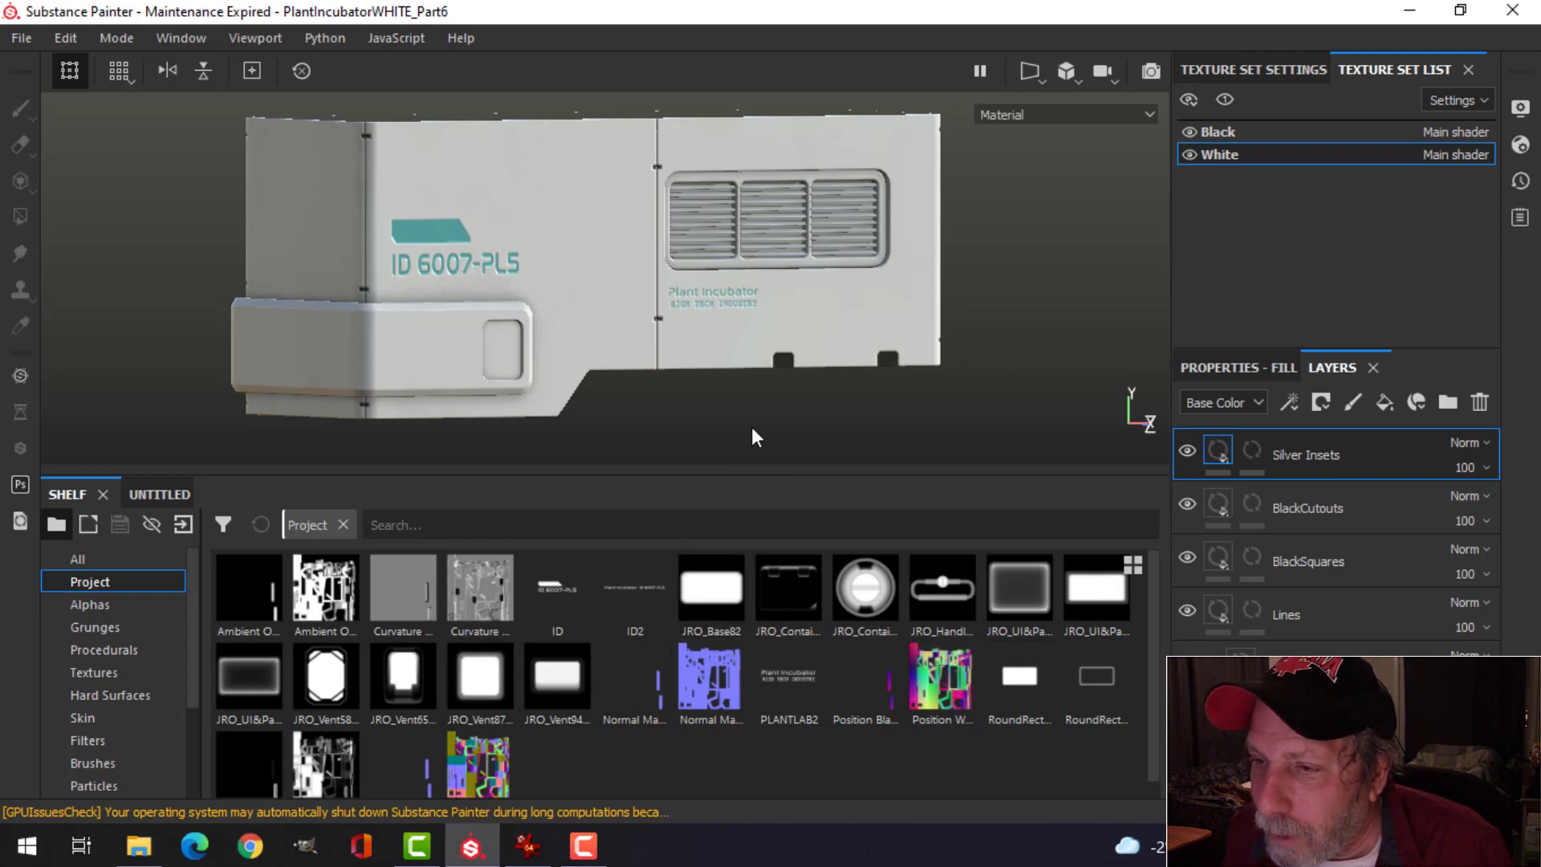
{"action": "left_click_drag", "start_coordinate": [722, 420], "coordinate": [675, 399], "text": "alt"}
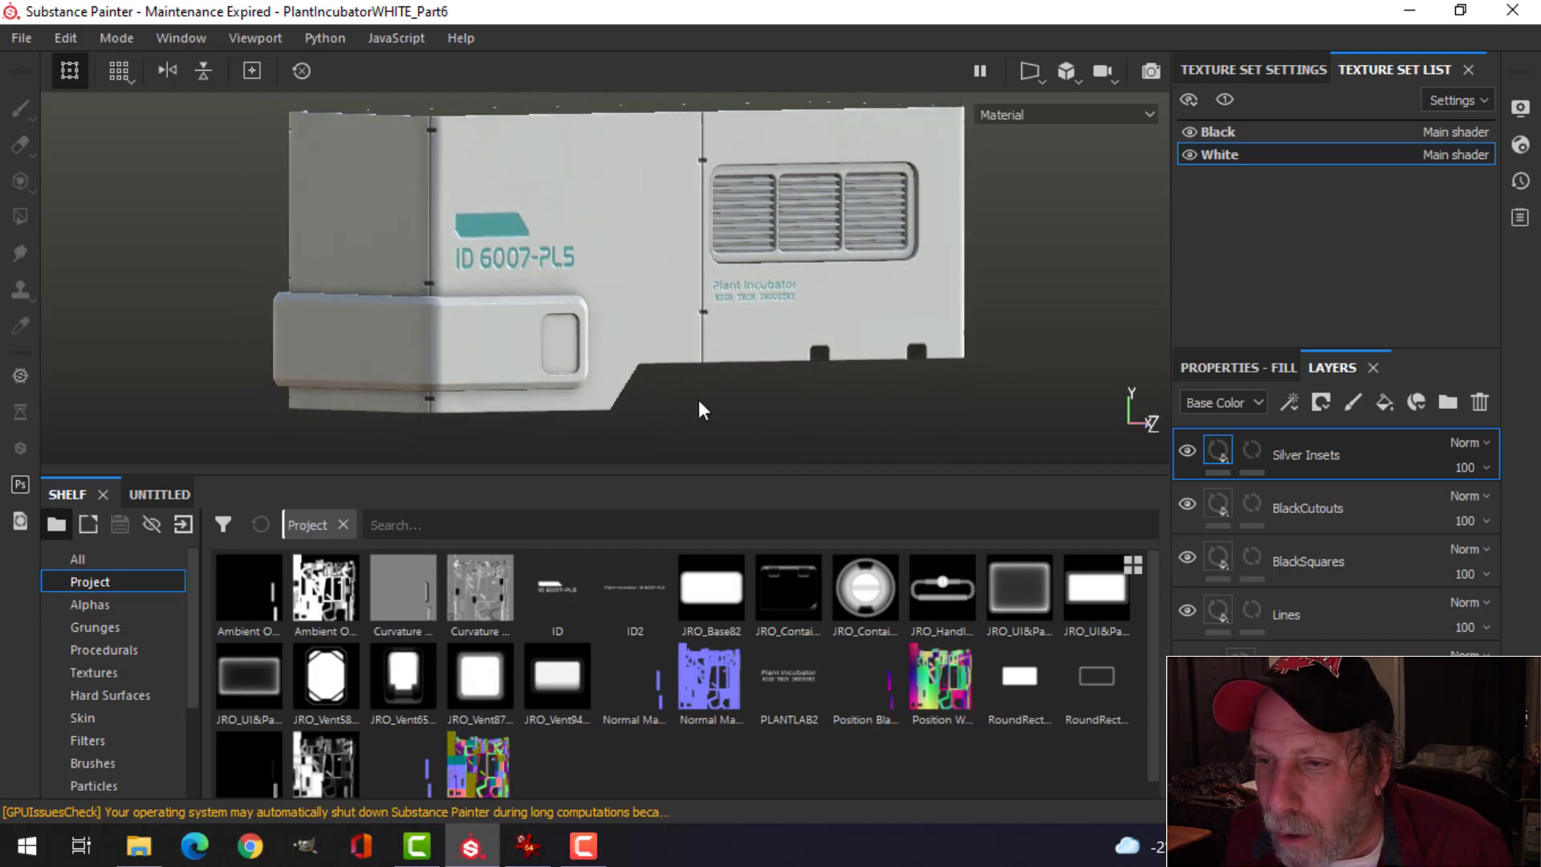
{"action": "left_click", "coordinate": [528, 847]}
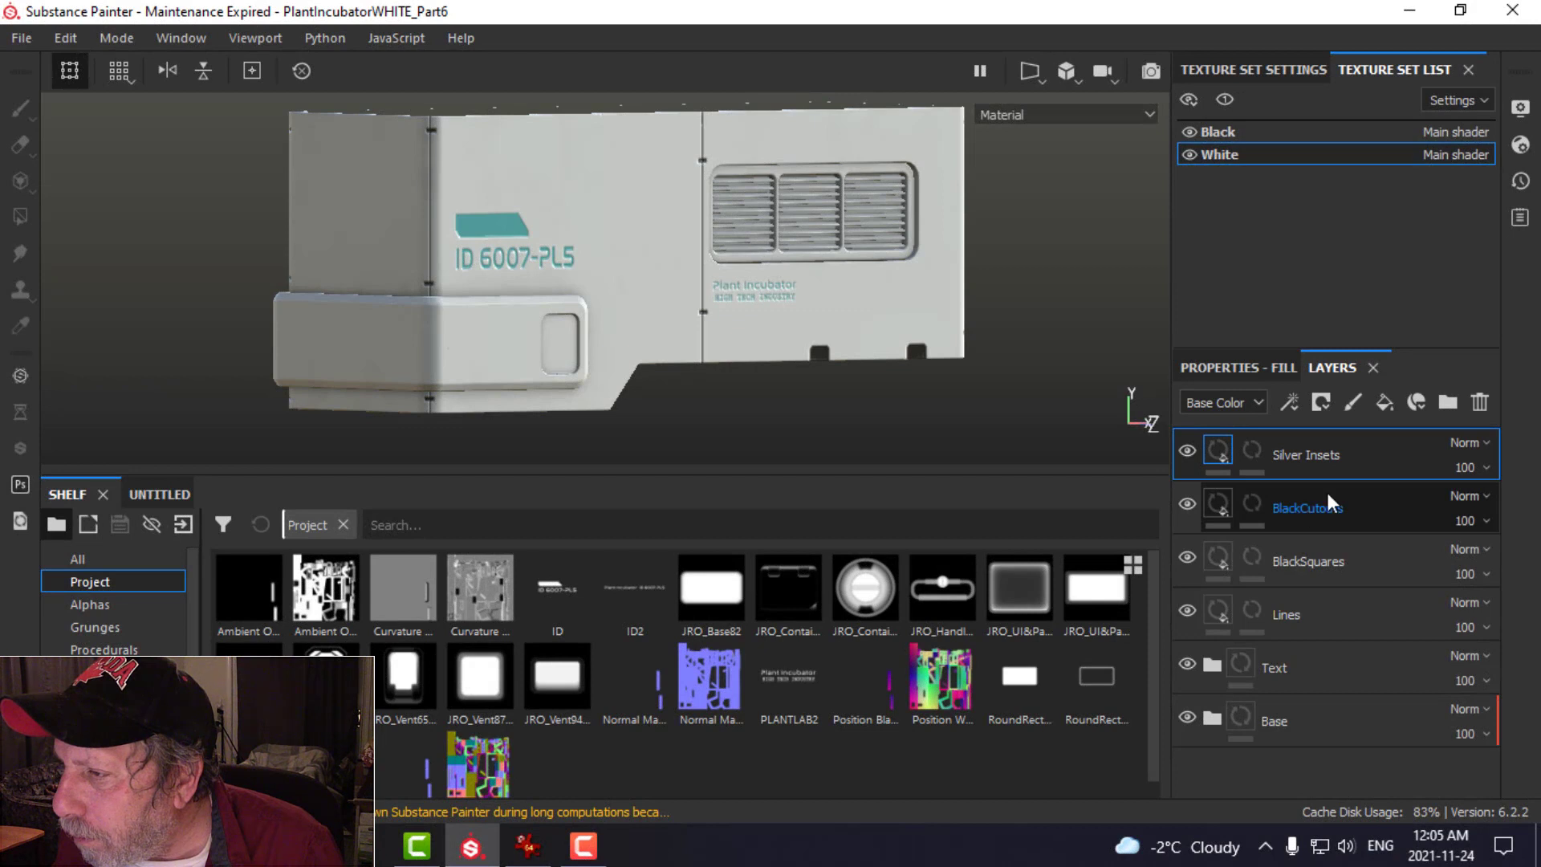
- Create a layer folder named Alphas and move the Silver Insets, BlackCutouts, BlackSquares and Lines layers into it
{"action": "left_click", "coordinate": [1449, 402]}
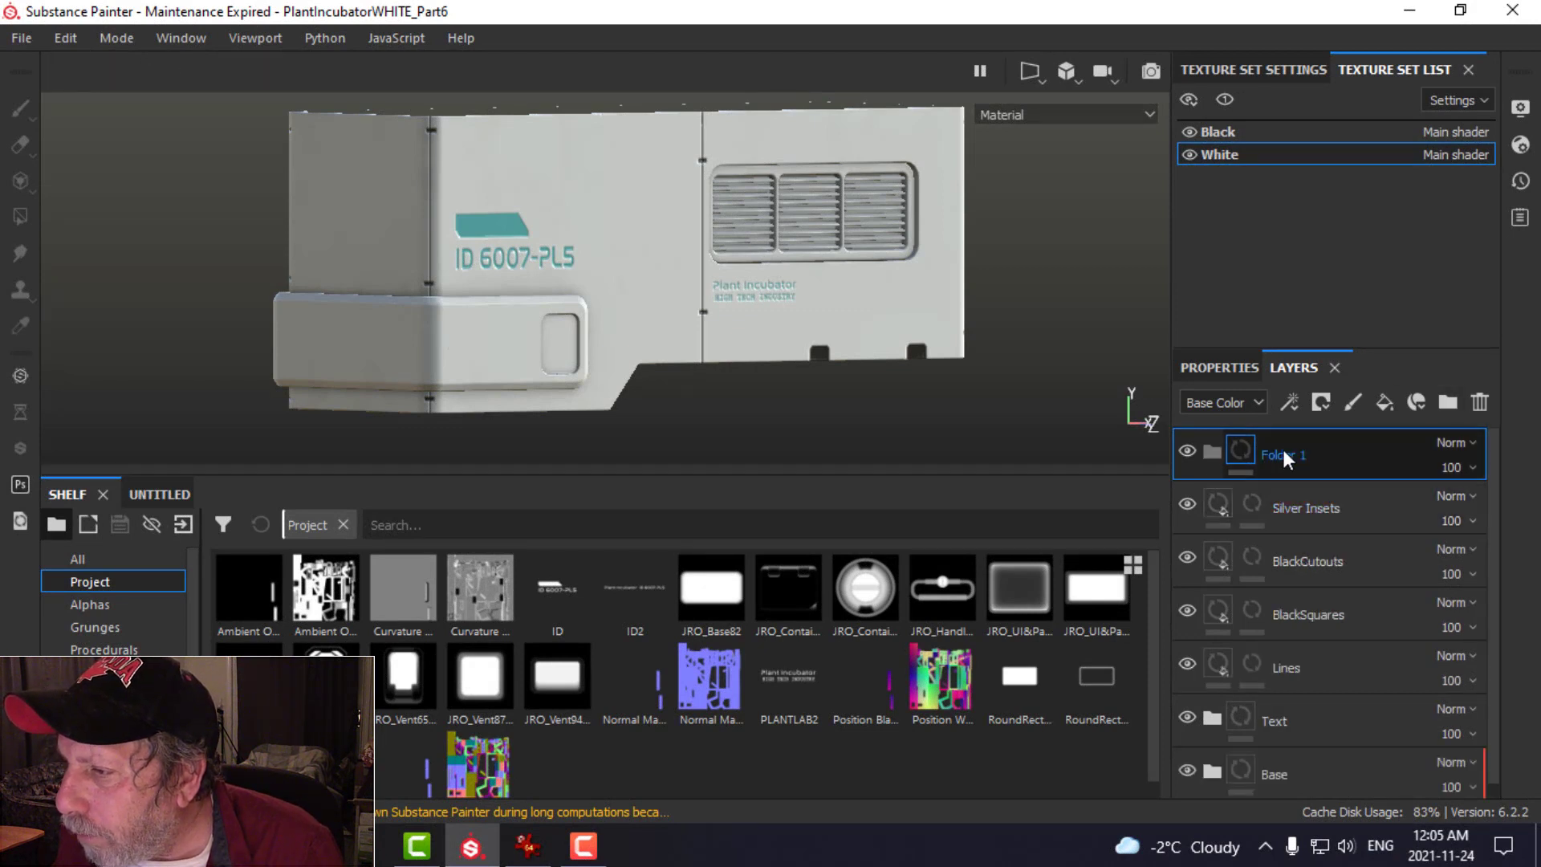
{"action": "double_click", "coordinate": [1282, 455]}
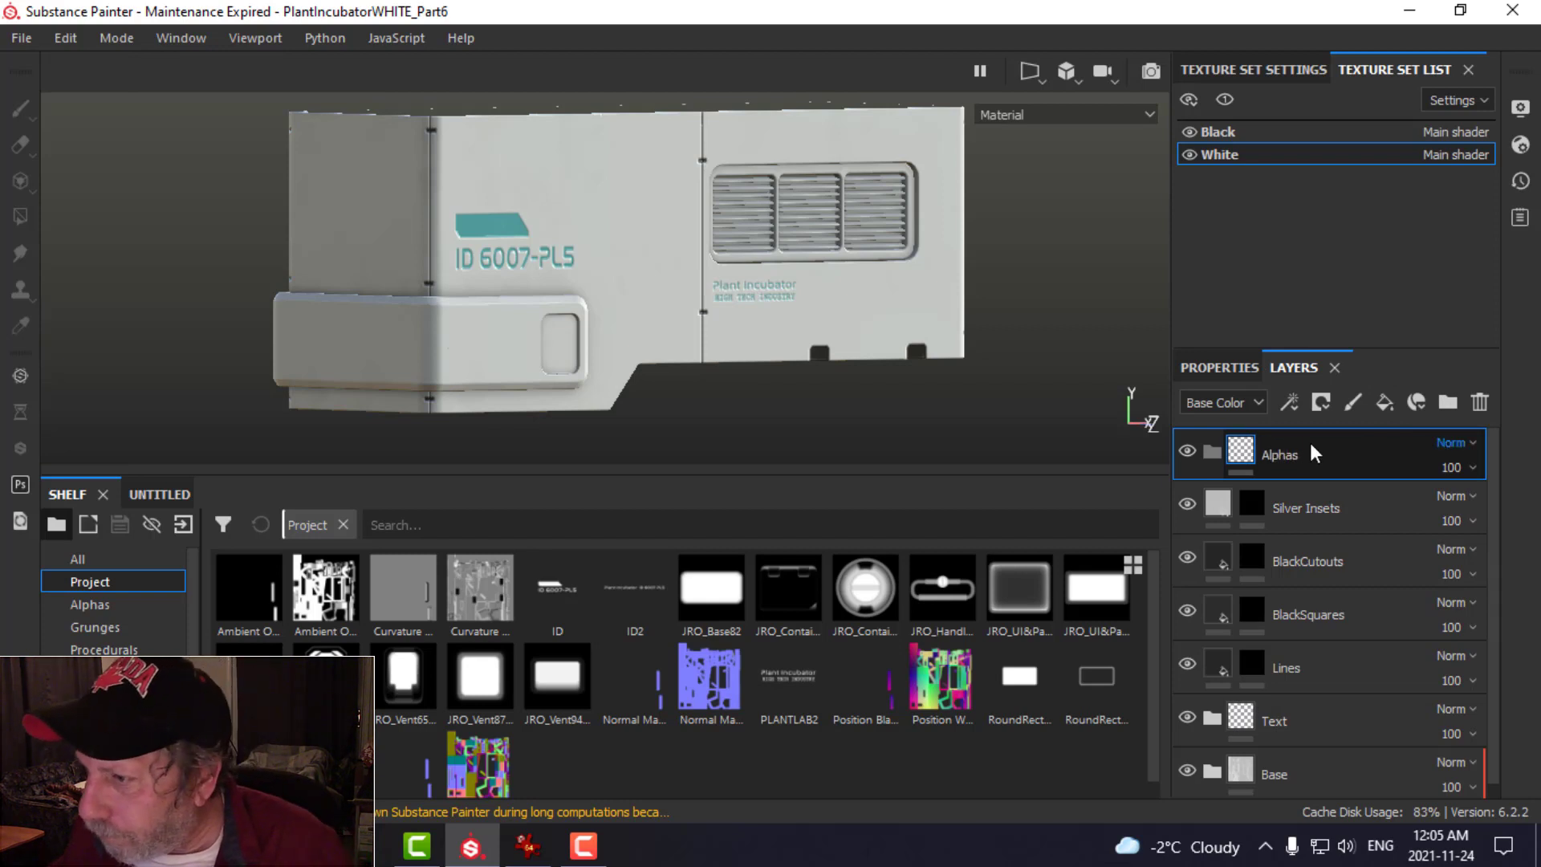
{"action": "left_click", "coordinate": [1315, 505]}
{"action": "left_click", "coordinate": [1307, 557], "text": "shift"}
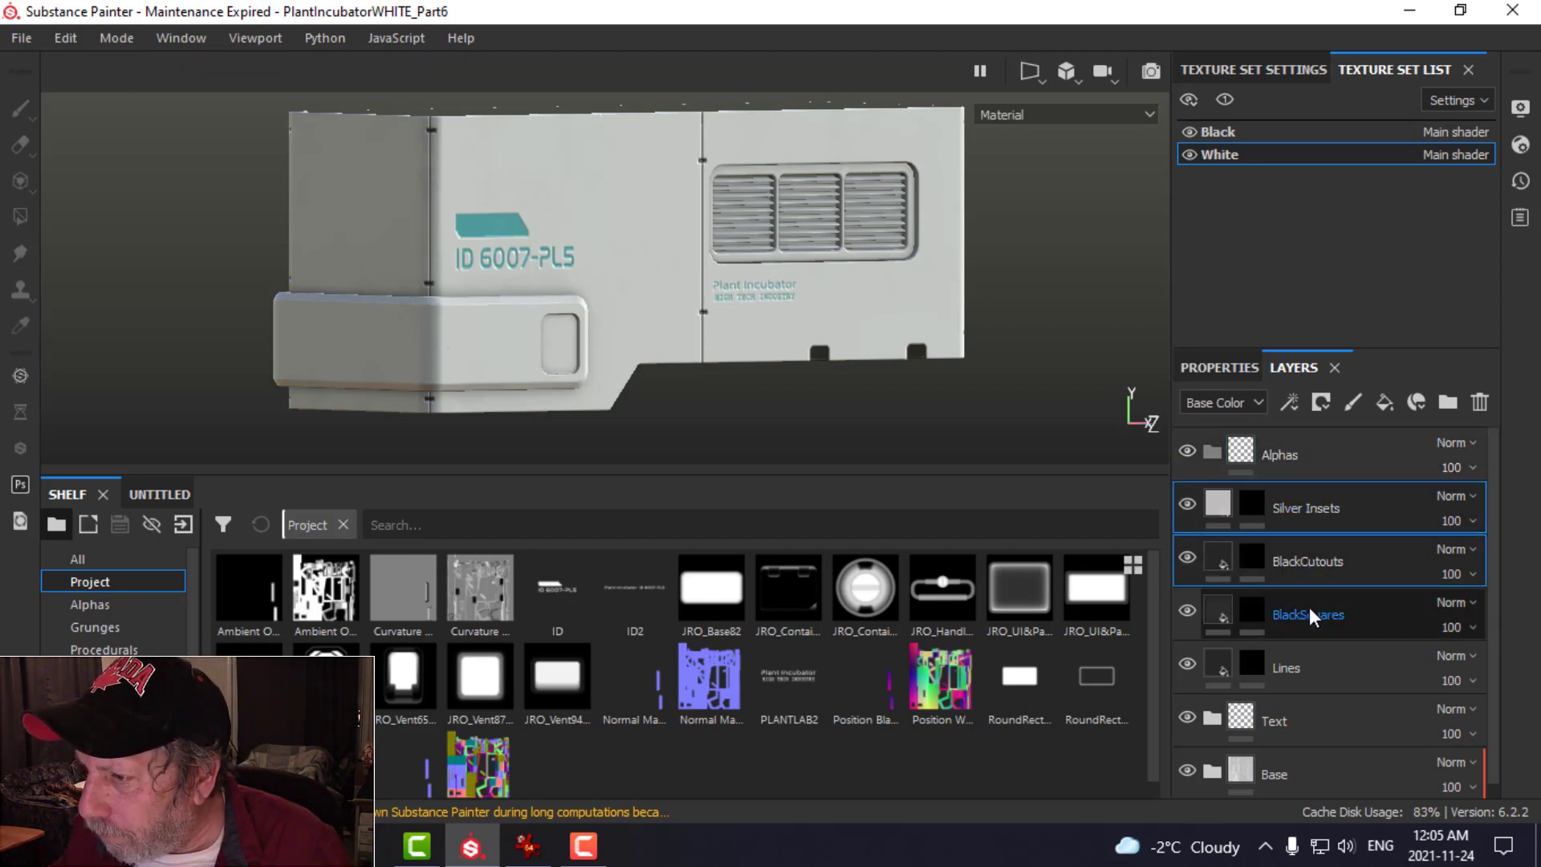
{"action": "left_click", "coordinate": [1310, 663], "text": "shift"}
{"action": "left_click_drag", "start_coordinate": [1285, 512], "coordinate": [1284, 458]}
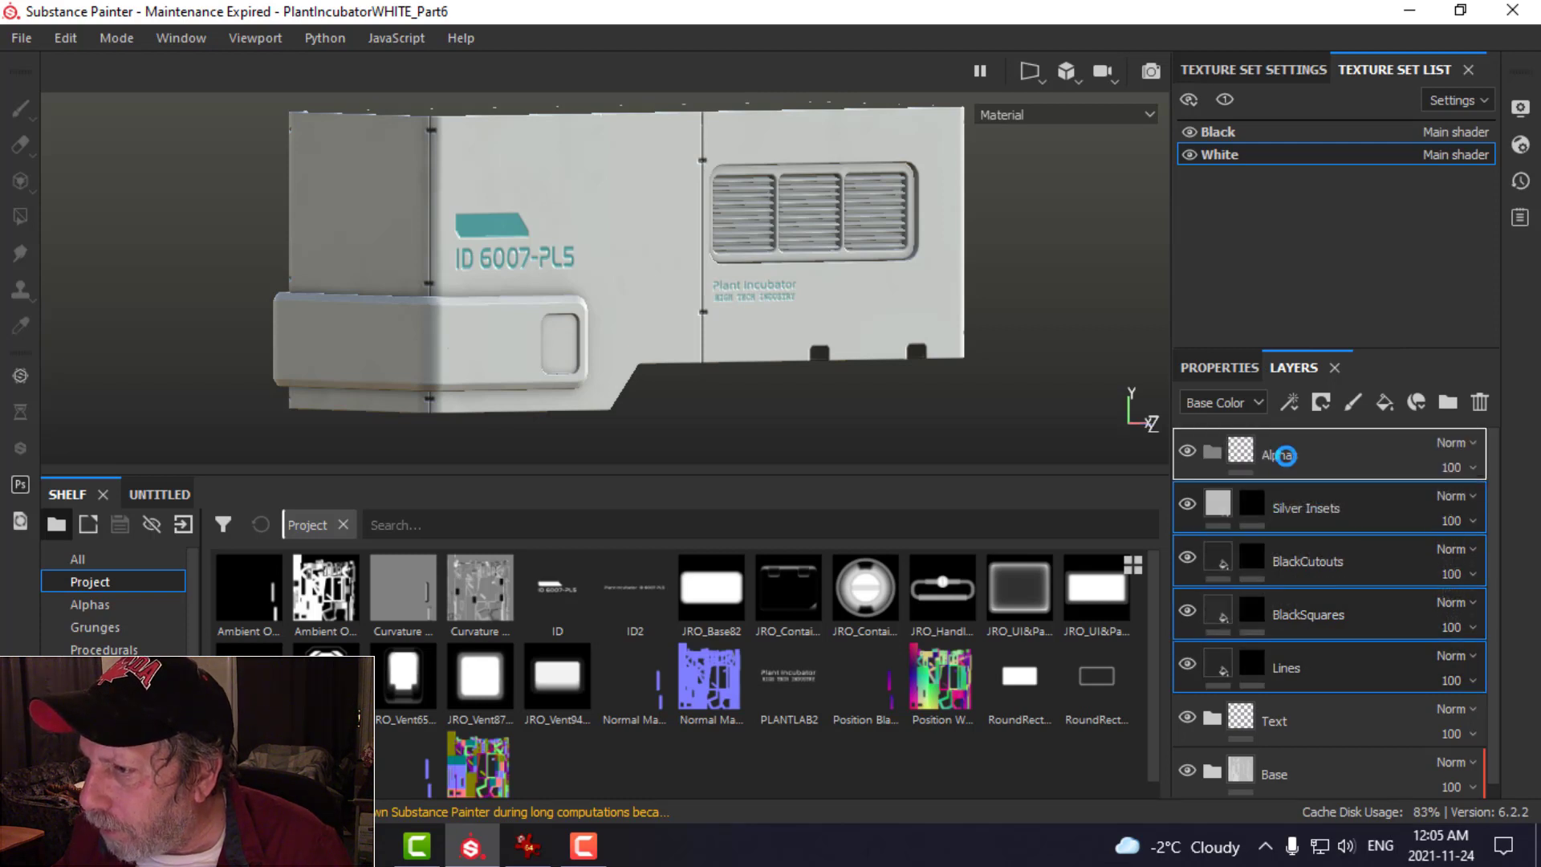
{"action": "left_click", "coordinate": [1210, 453]}
- Add a fill layer above the Alphas folder and give it a black mask
{"action": "left_click", "coordinate": [1298, 450]}
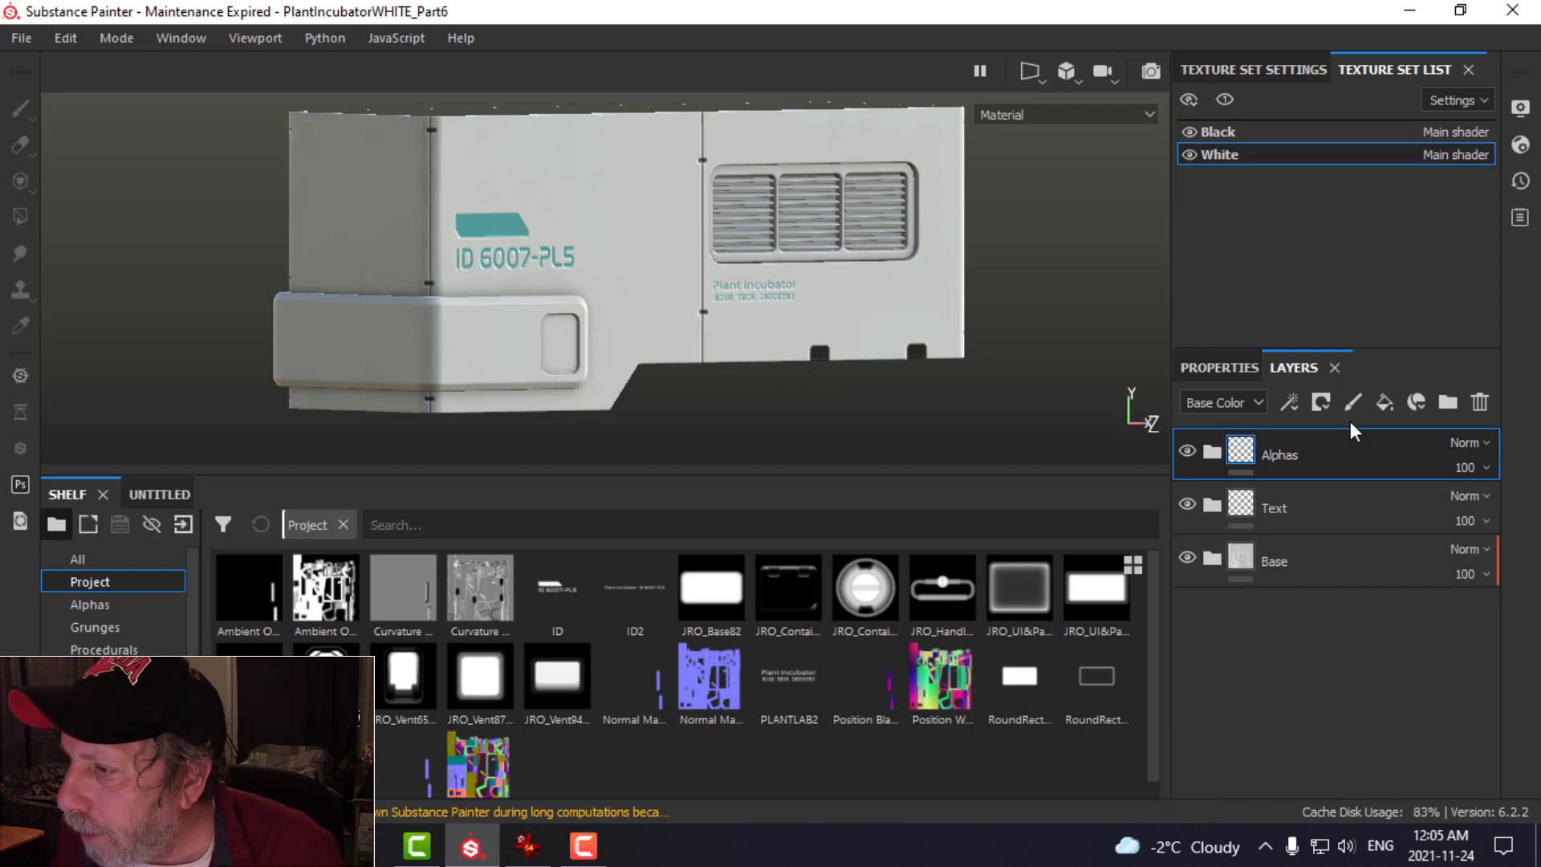
{"action": "left_click", "coordinate": [1395, 398]}
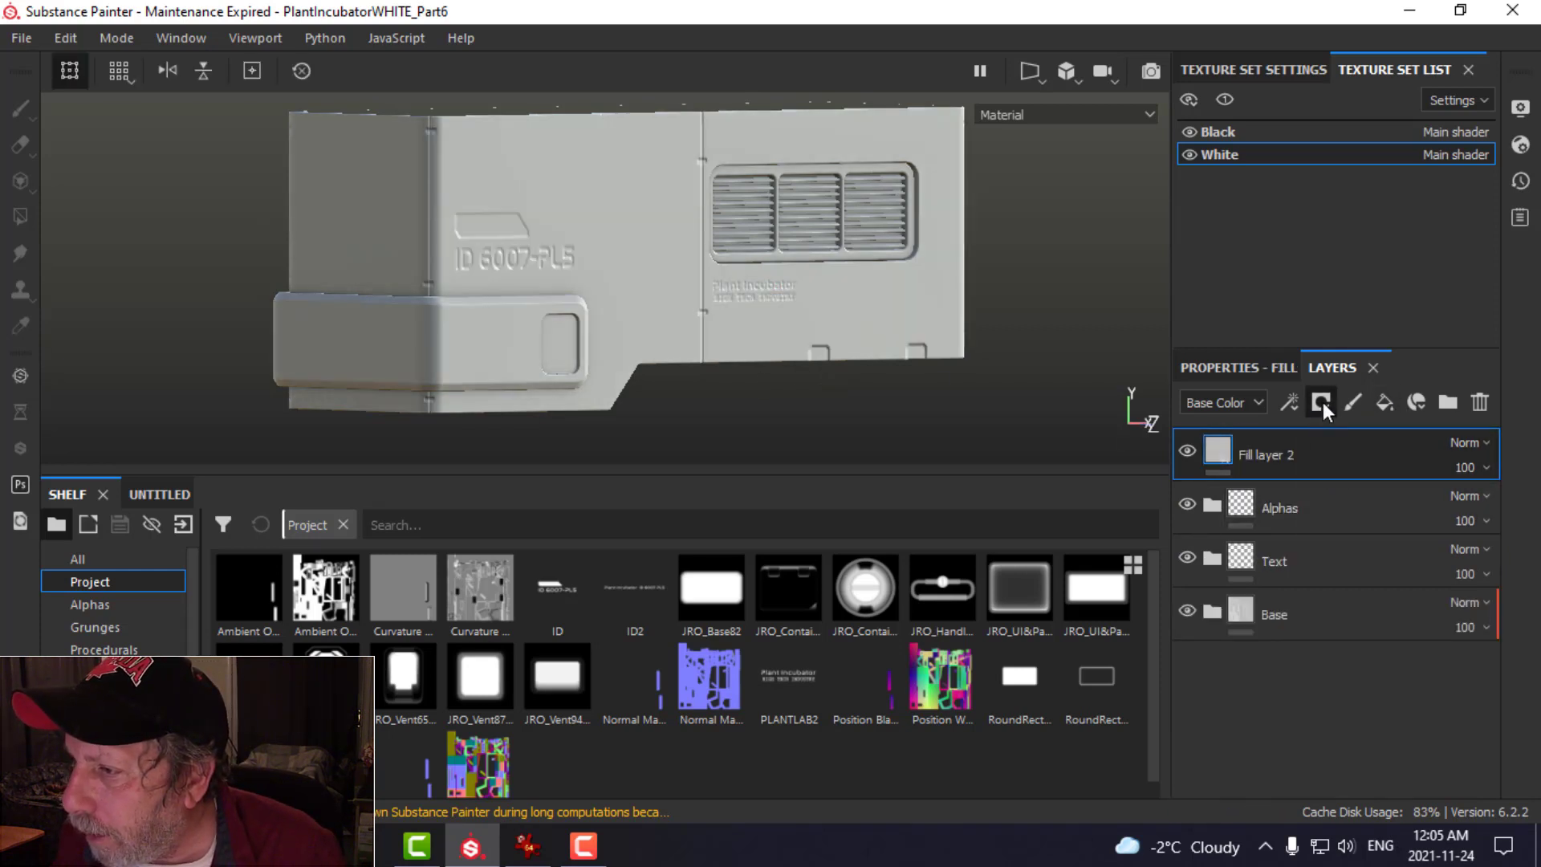
{"action": "left_click", "coordinate": [1322, 402]}
{"action": "left_click", "coordinate": [1346, 455]}
- Limit the new fill layer's material to the color and height channels
{"action": "left_click", "coordinate": [1214, 451]}
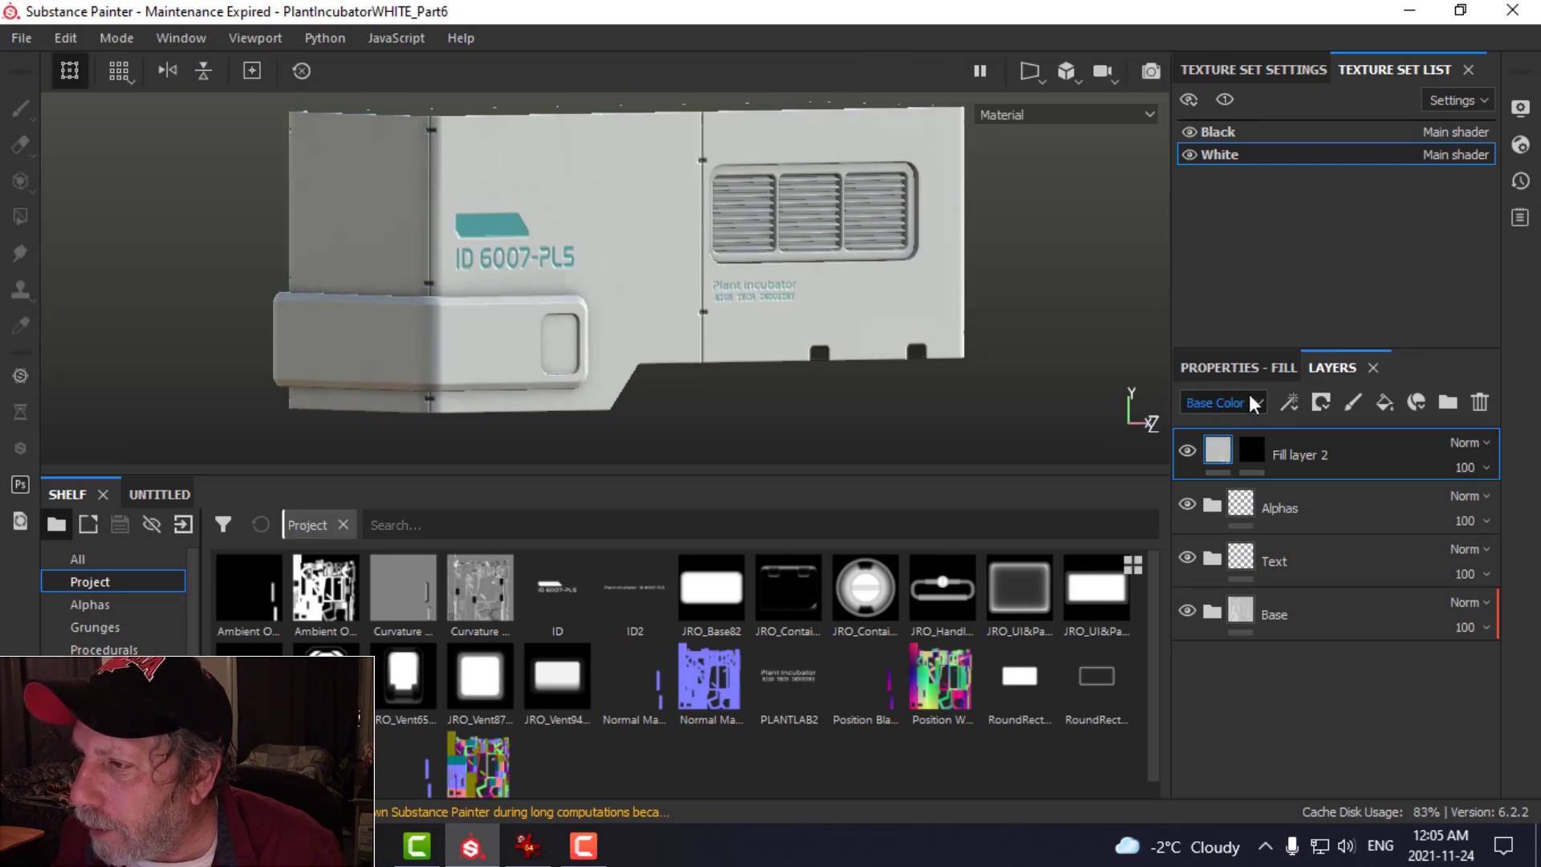
{"action": "left_click", "coordinate": [1244, 369]}
{"action": "scroll", "coordinate": [1345, 650], "scroll_direction": "down", "scroll_amount": 2}
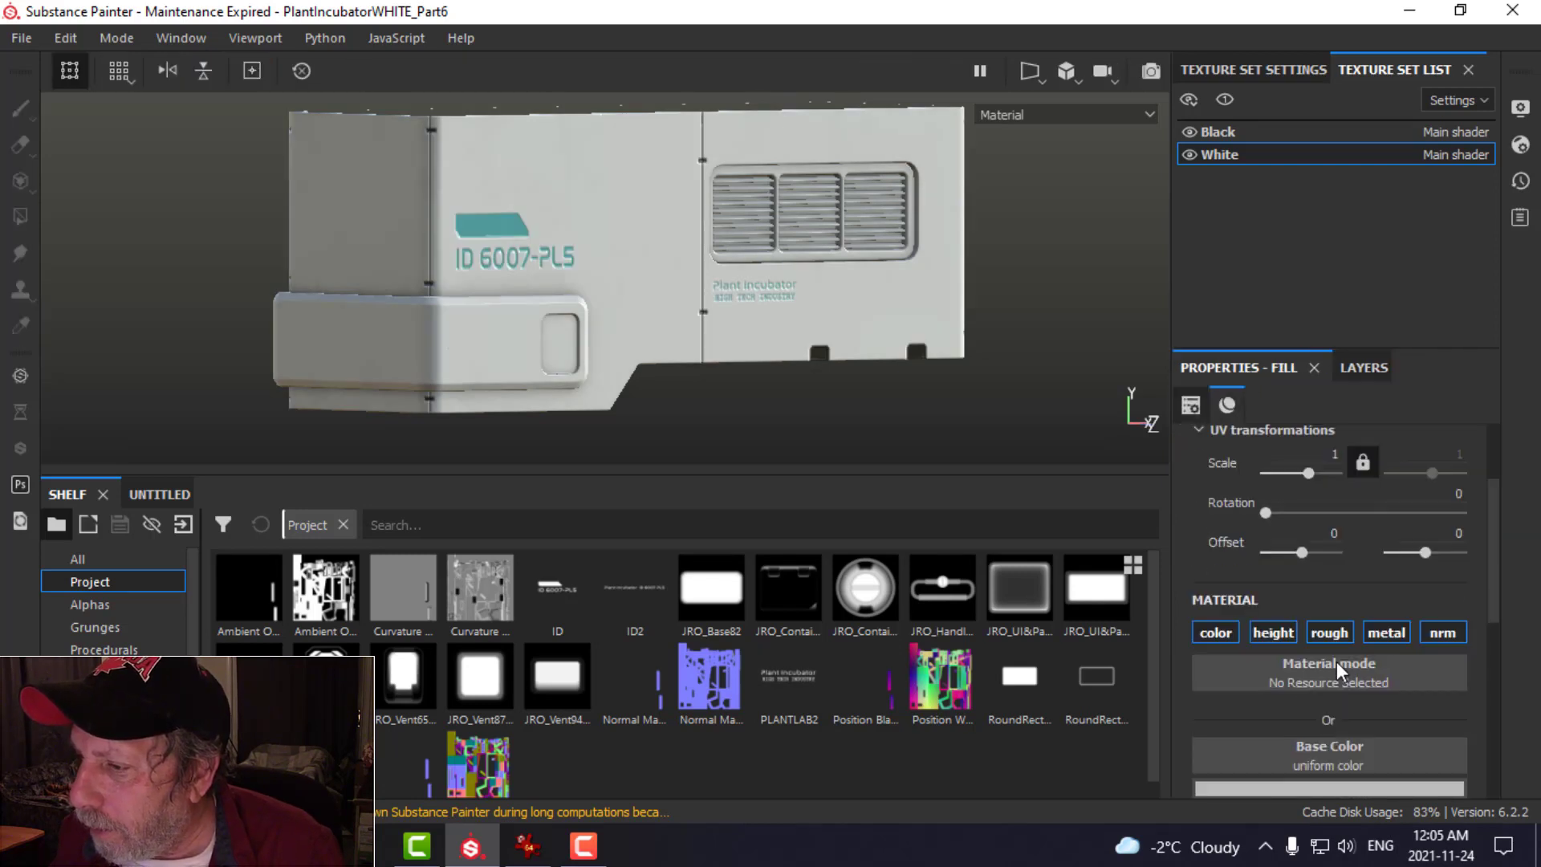
{"action": "left_click", "coordinate": [1275, 631]}
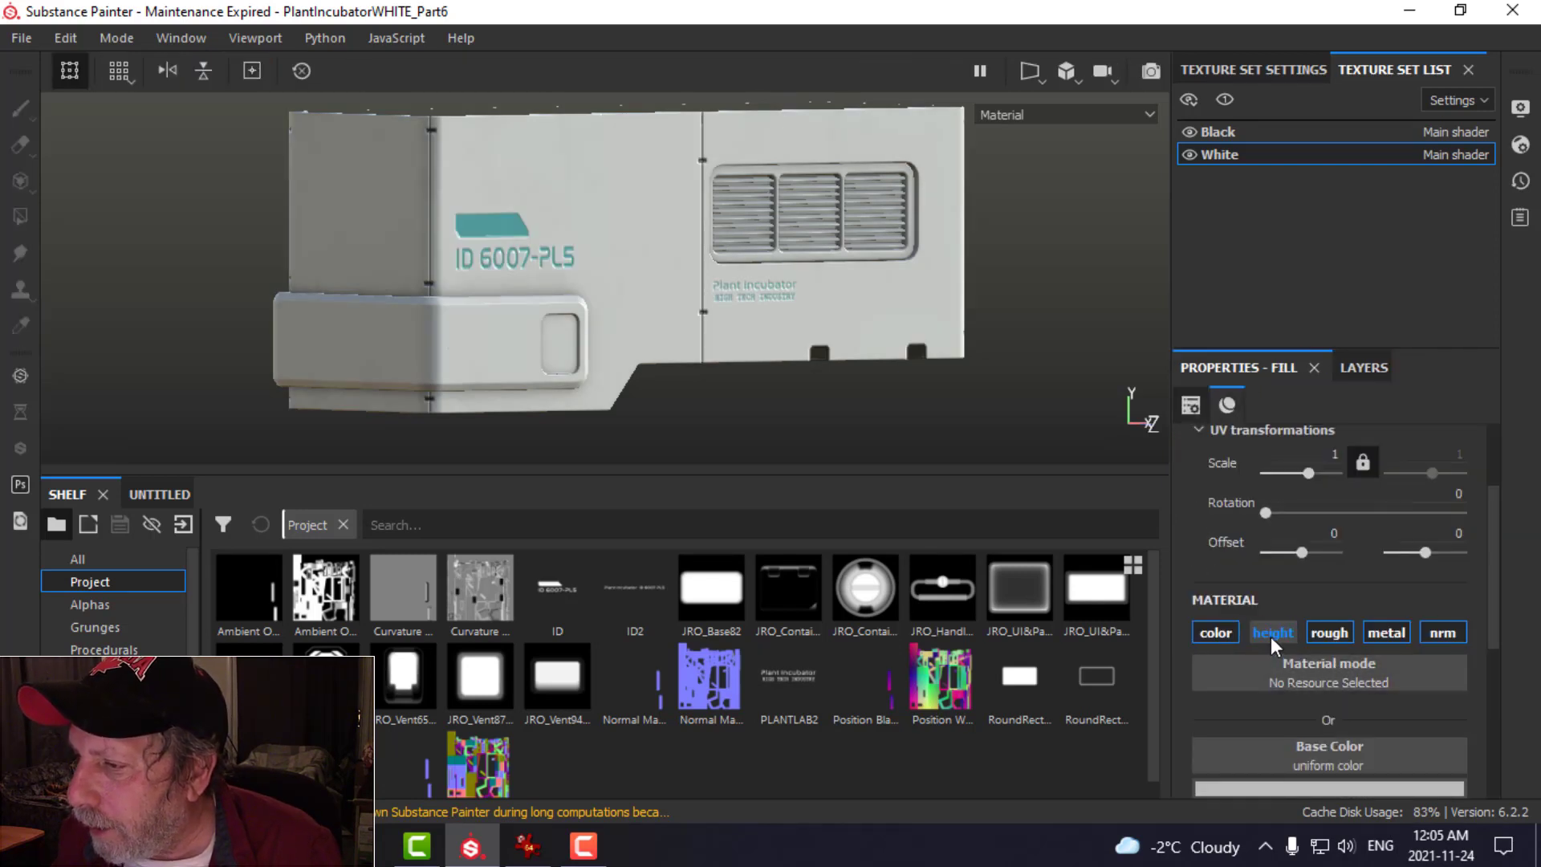
{"action": "left_click", "coordinate": [1271, 636], "text": "alt"}
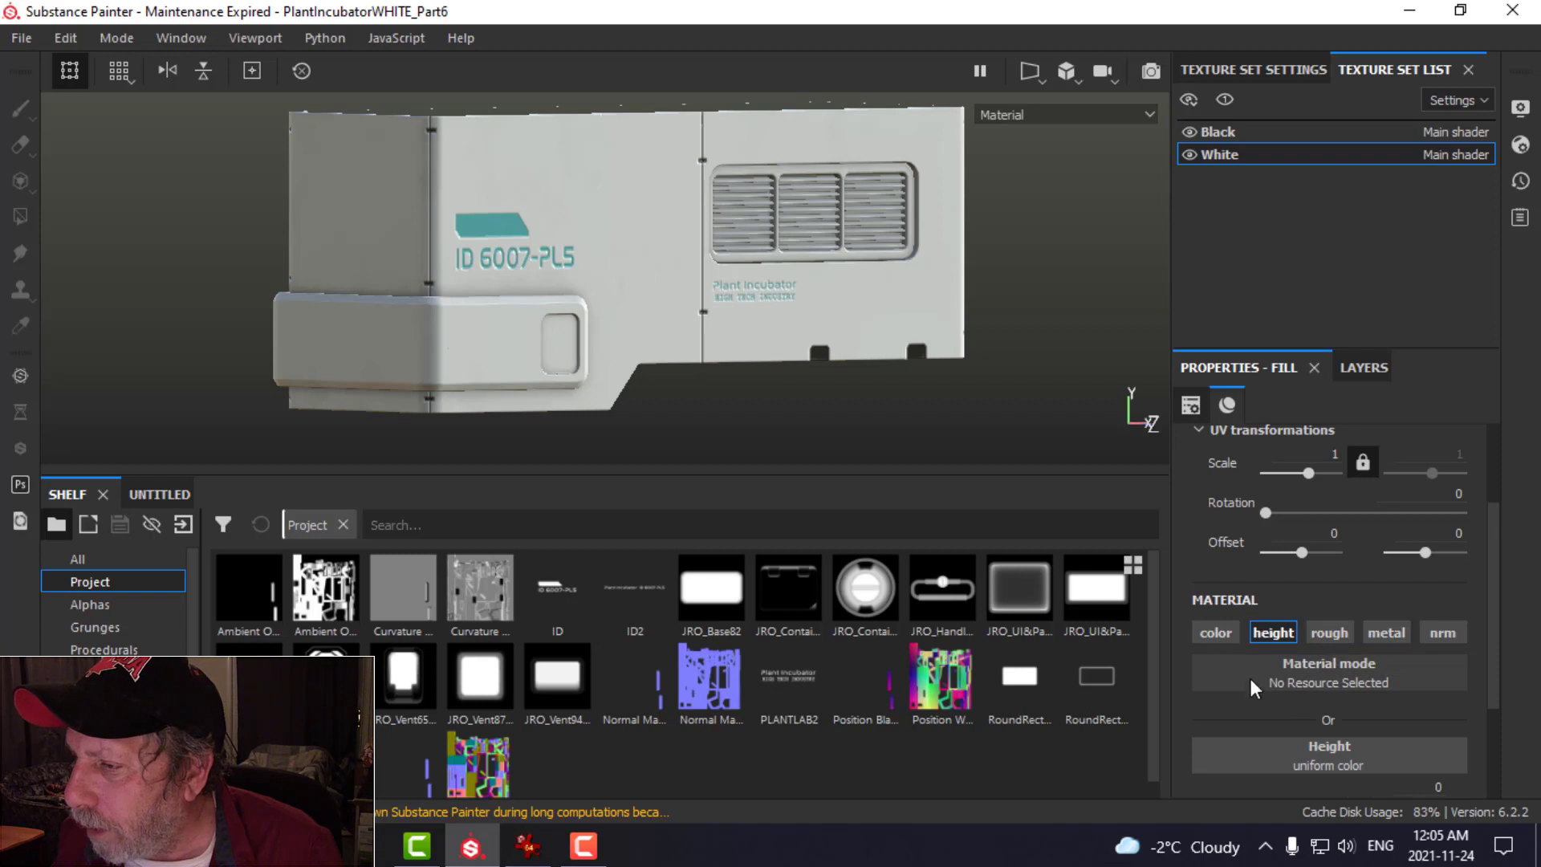
{"action": "left_click", "coordinate": [1216, 632]}
{"action": "scroll", "coordinate": [1380, 677], "scroll_direction": "down", "scroll_amount": 2}
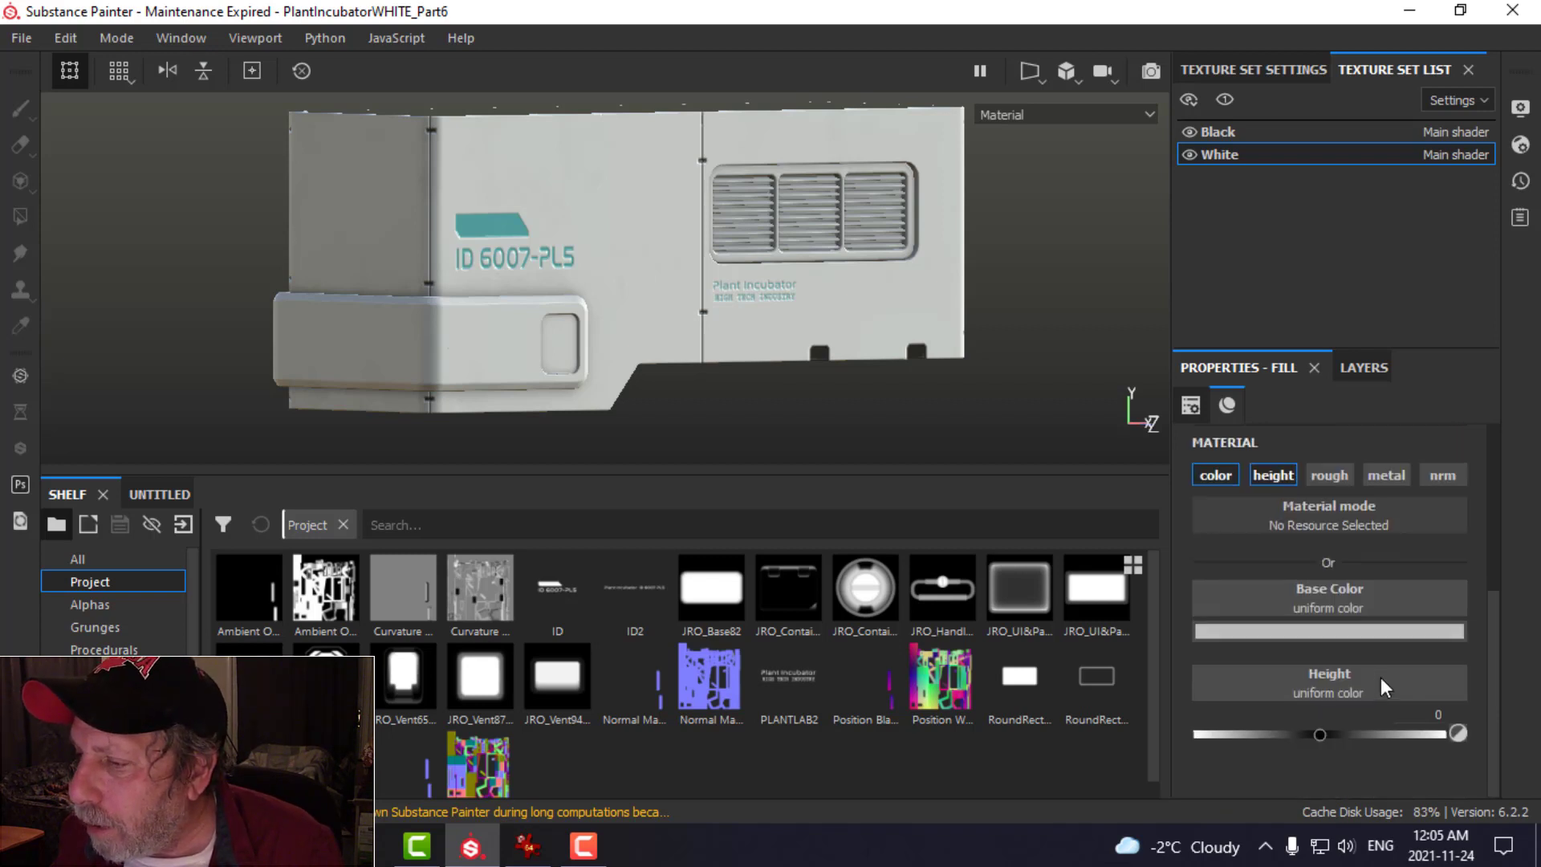
- Set the new fill layer's base color to near-black and its height to -0.1892
{"action": "left_click", "coordinate": [1311, 631]}
{"action": "left_click_drag", "start_coordinate": [1231, 479], "coordinate": [1234, 527]}
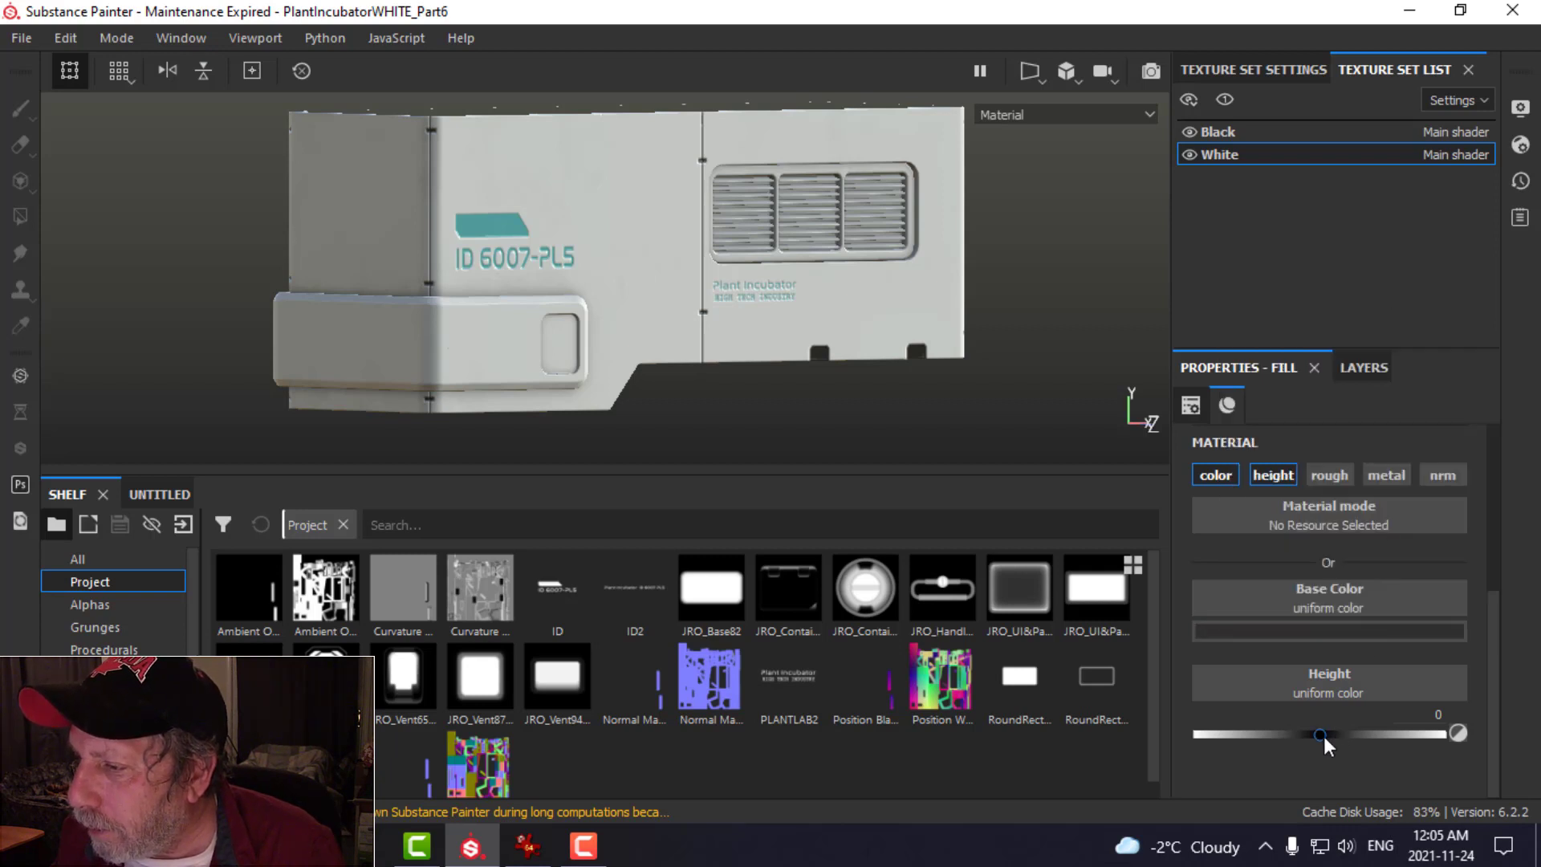
{"action": "left_click_drag", "start_coordinate": [1323, 736], "coordinate": [1296, 735]}
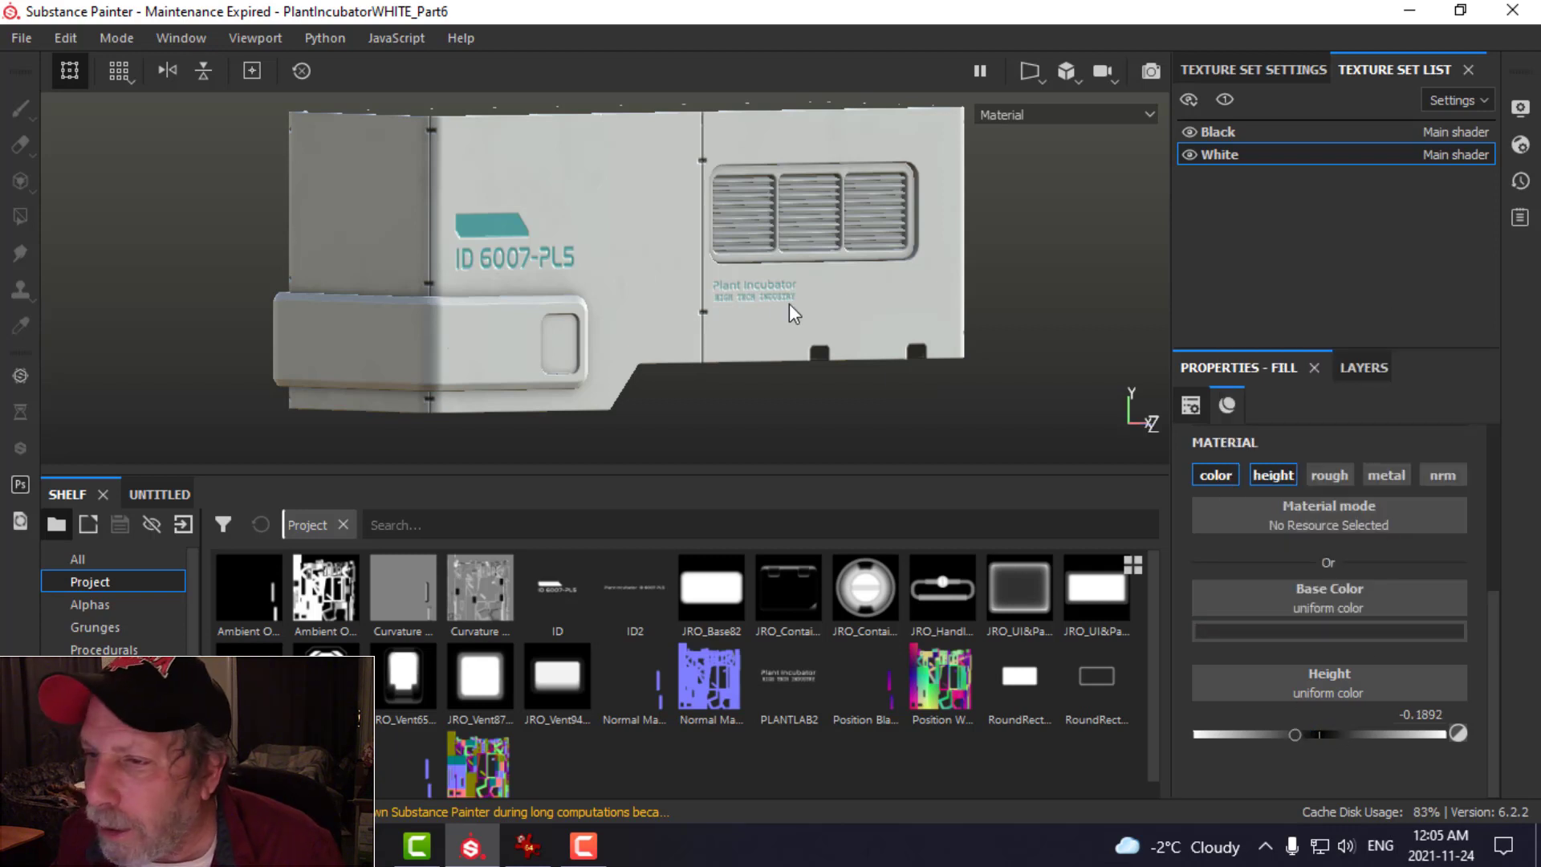
- Turn to the housing's narrow end face and activate the new fill layer's mask for painting
{"action": "left_click_drag", "start_coordinate": [788, 303], "coordinate": [942, 296], "text": "alt"}
{"action": "middle_click_drag", "start_coordinate": [787, 335], "coordinate": [818, 303], "text": "alt"}
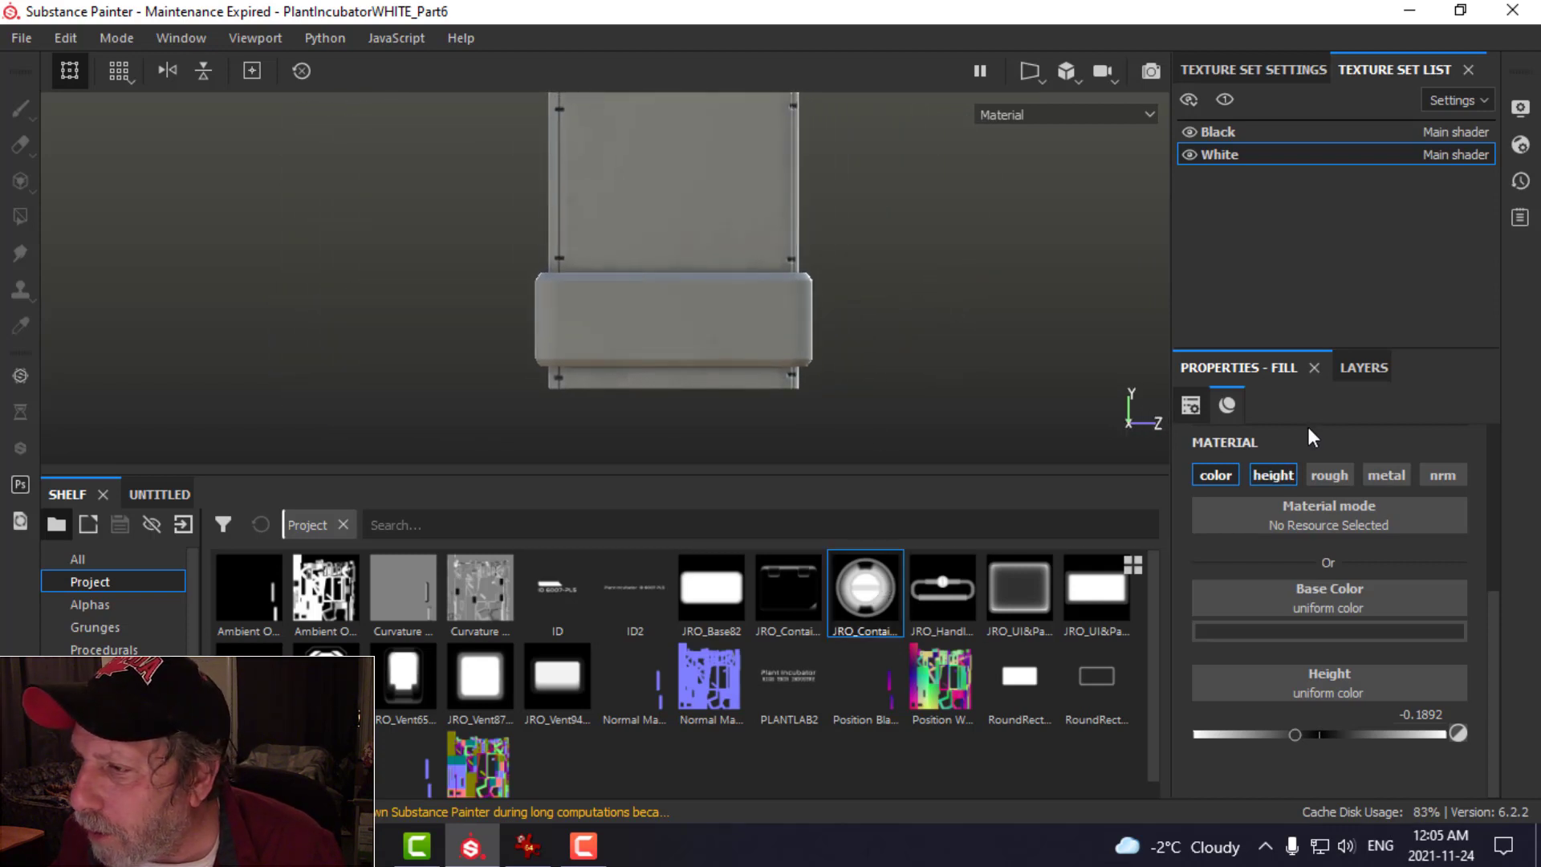
{"action": "left_click", "coordinate": [1363, 368]}
{"action": "left_click", "coordinate": [1249, 456]}
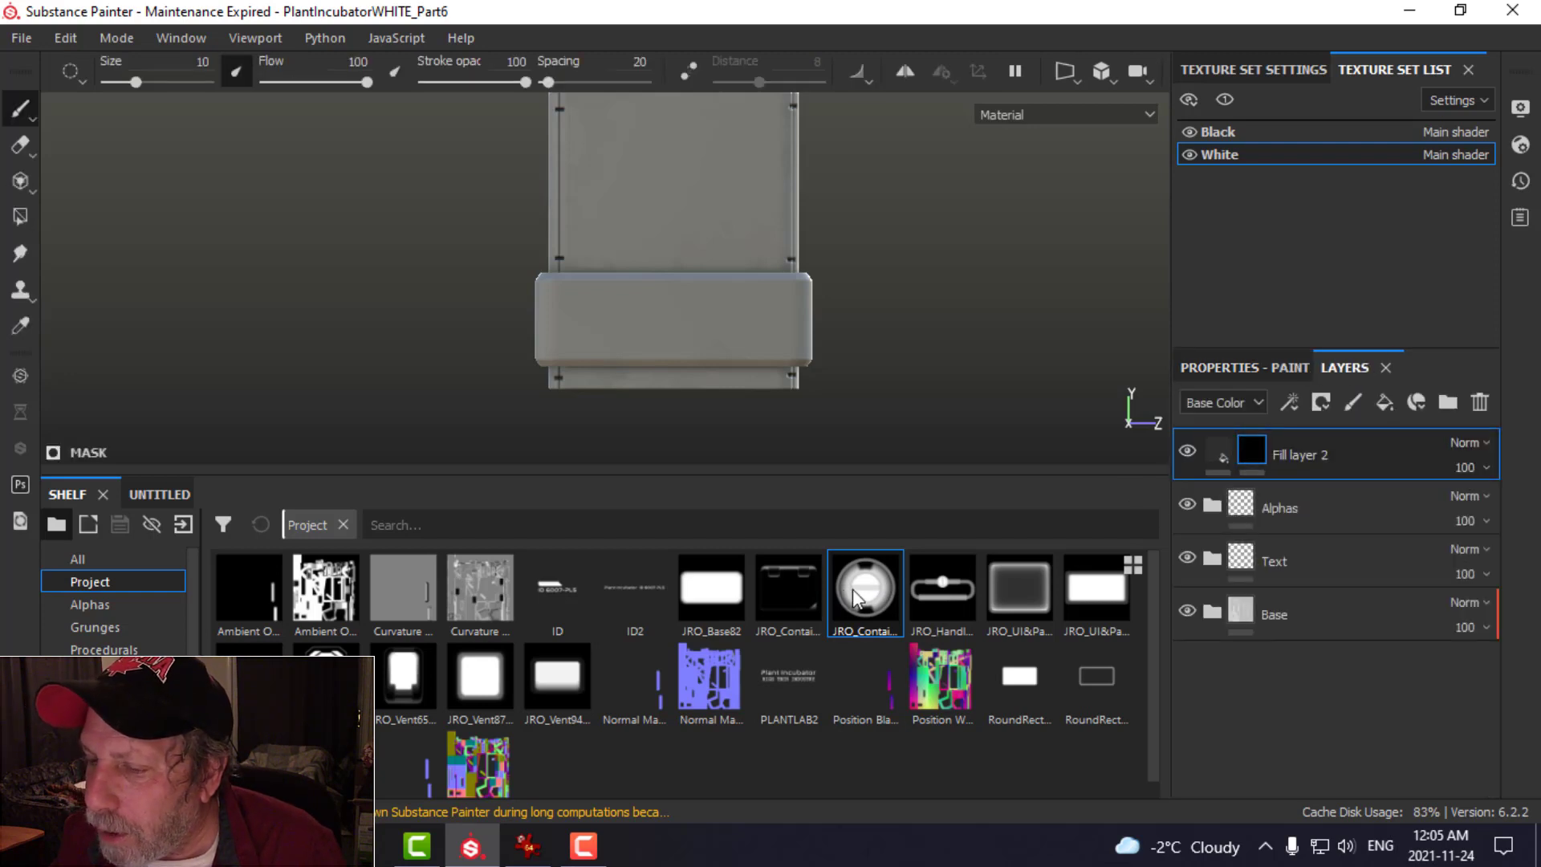
- Try stamping the circular JRO_Container45_in alpha on the raised band of the end face with brush size 12.41
{"action": "left_click_drag", "start_coordinate": [859, 598], "coordinate": [626, 333]}
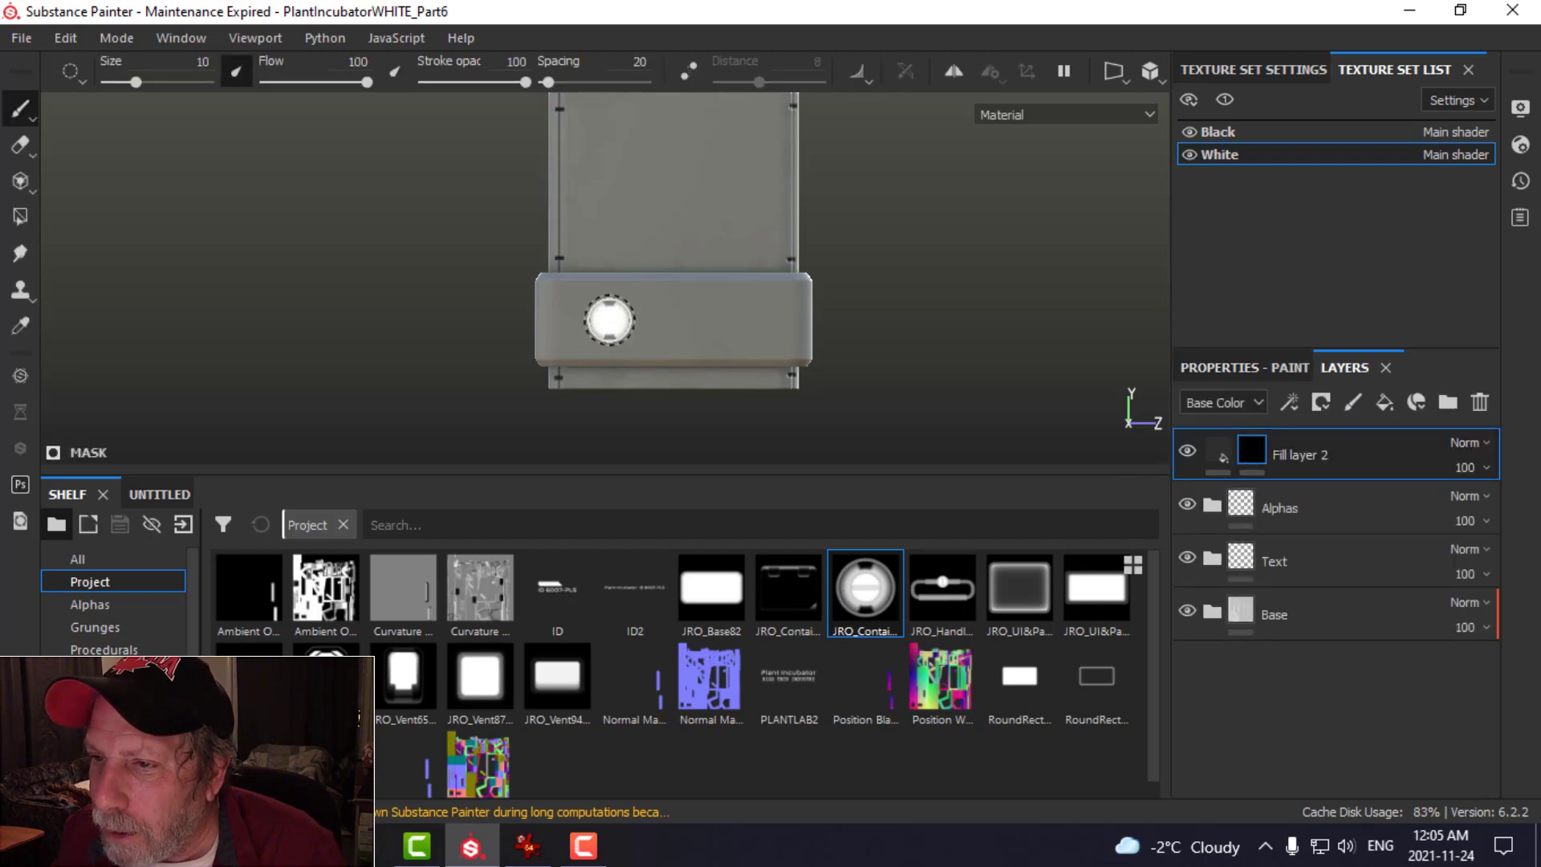
{"action": "scroll", "coordinate": [608, 318], "scroll_direction": "up", "scroll_amount": 3}
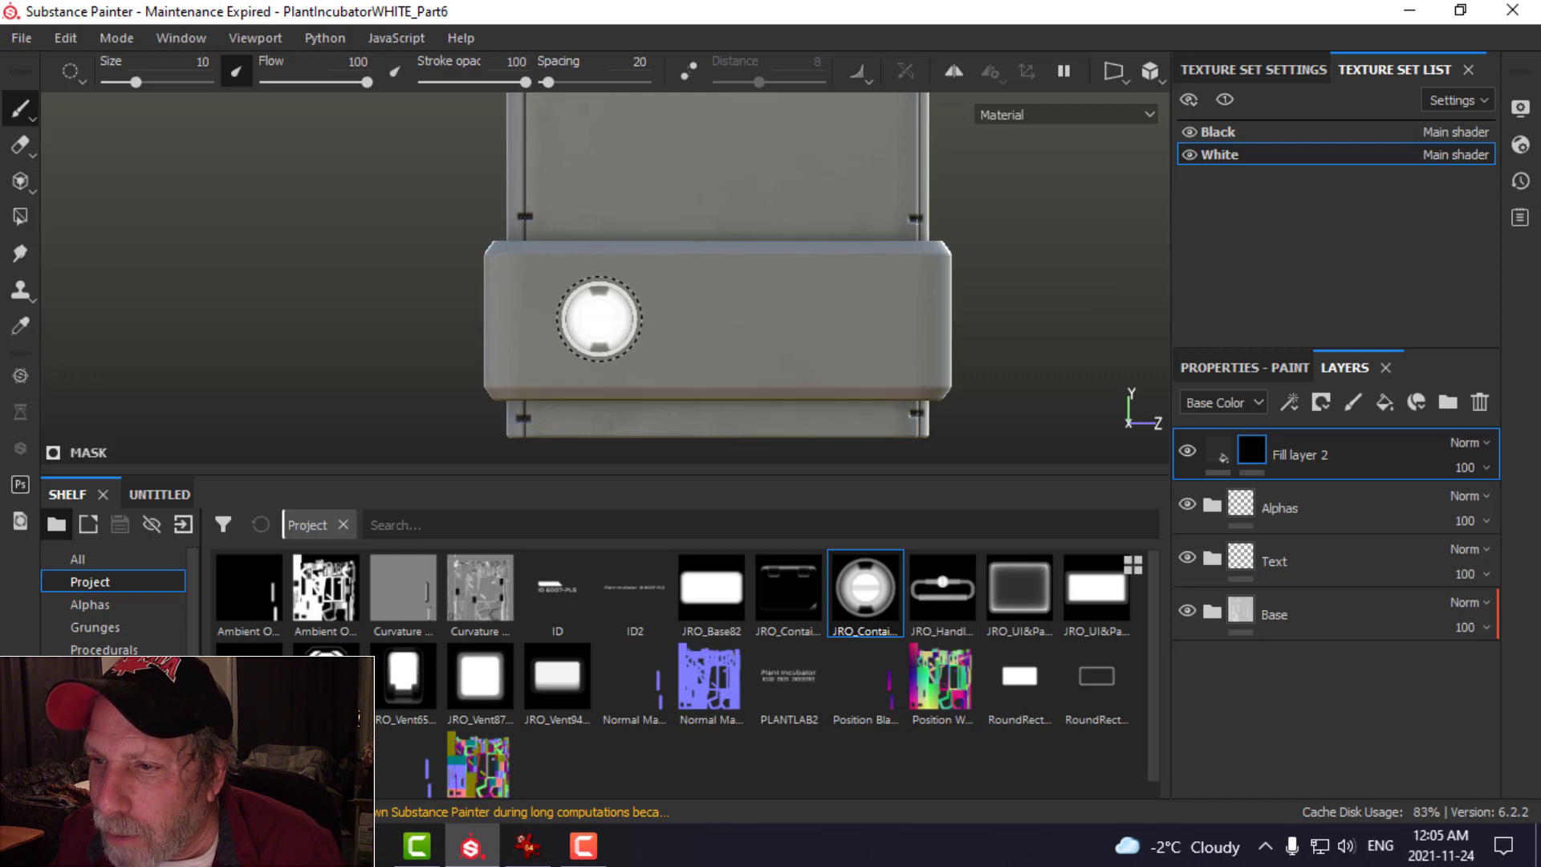
{"action": "right_click_drag", "start_coordinate": [598, 321], "coordinate": [612, 321], "text": "ctrl"}
{"action": "left_click", "coordinate": [597, 320]}
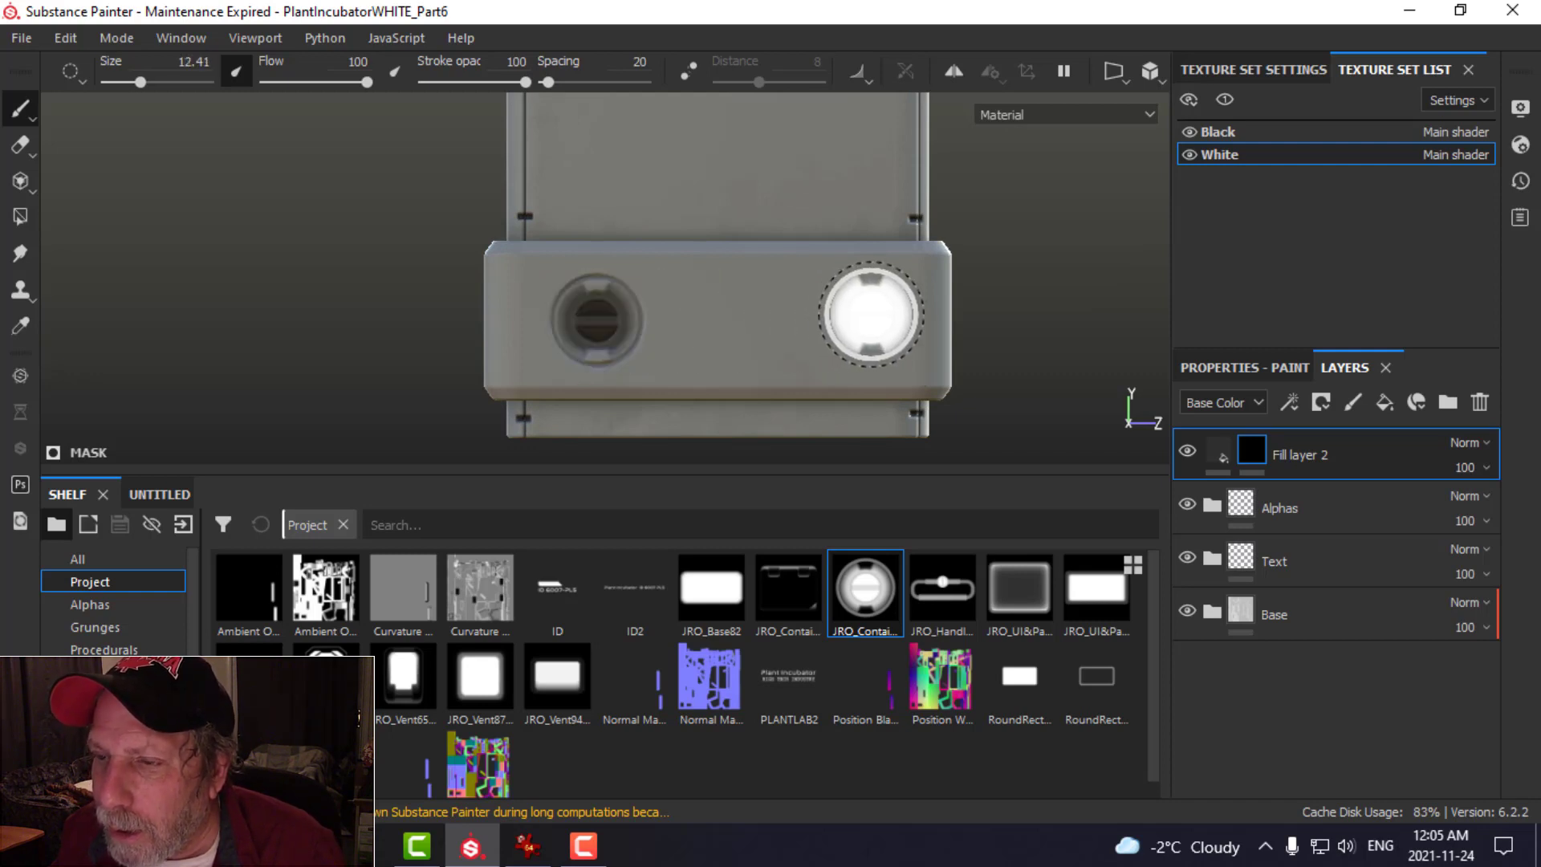
{"action": "left_click_drag", "start_coordinate": [919, 313], "coordinate": [817, 310], "text": "alt"}
{"action": "key", "text": "ctrl+z"}
{"action": "middle_click_drag", "start_coordinate": [778, 342], "coordinate": [749, 347], "text": "alt"}
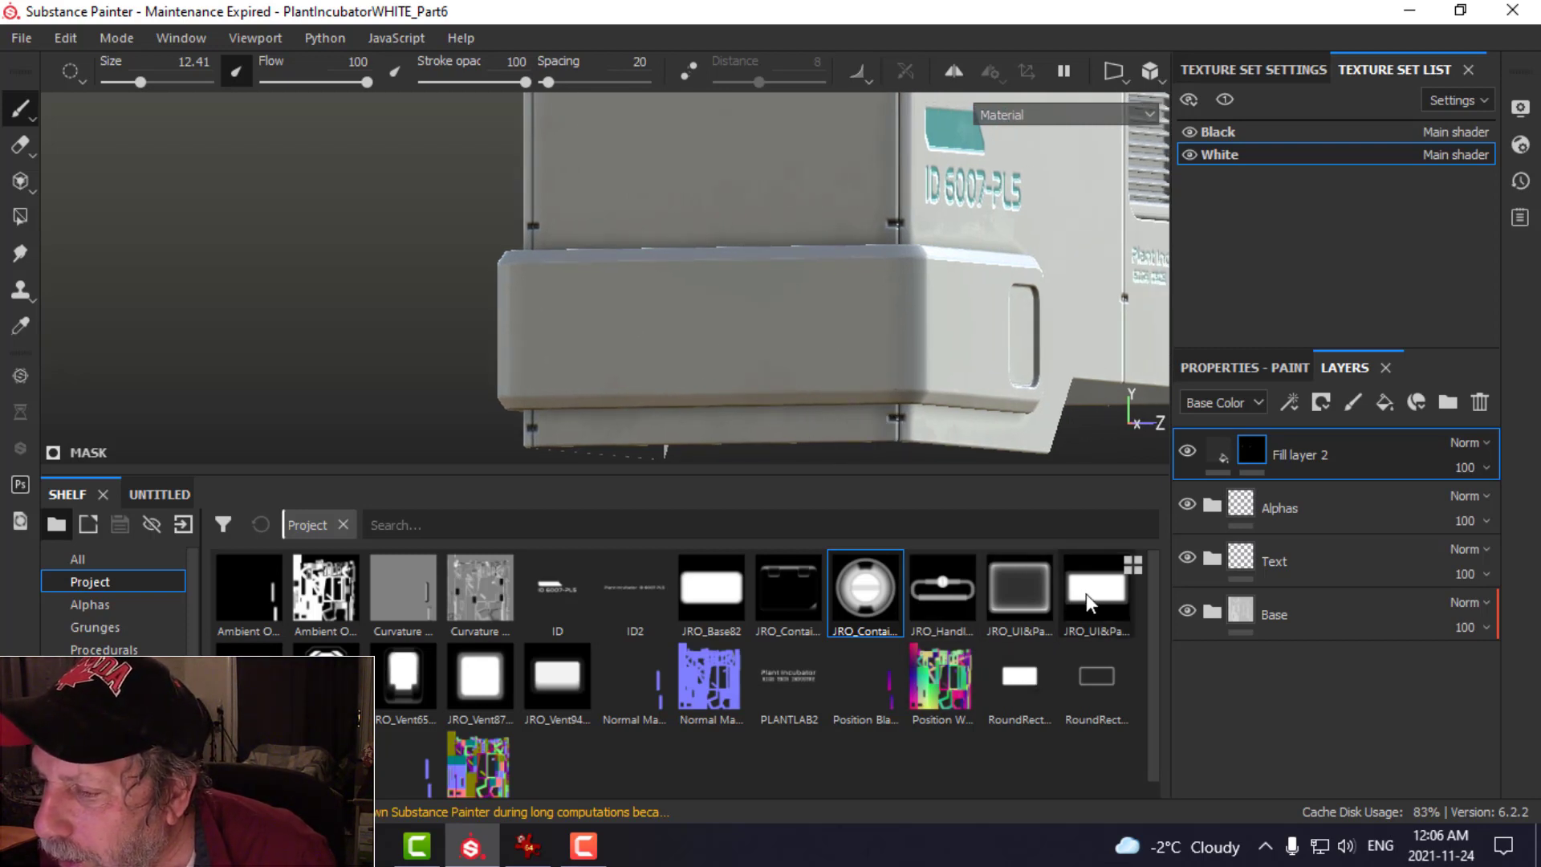
- Set the brush alpha to the solid white rectangular JRO_UI panel shape and try one stamp on the end face's raised band
{"action": "mouse_move", "coordinate": [1086, 594]}
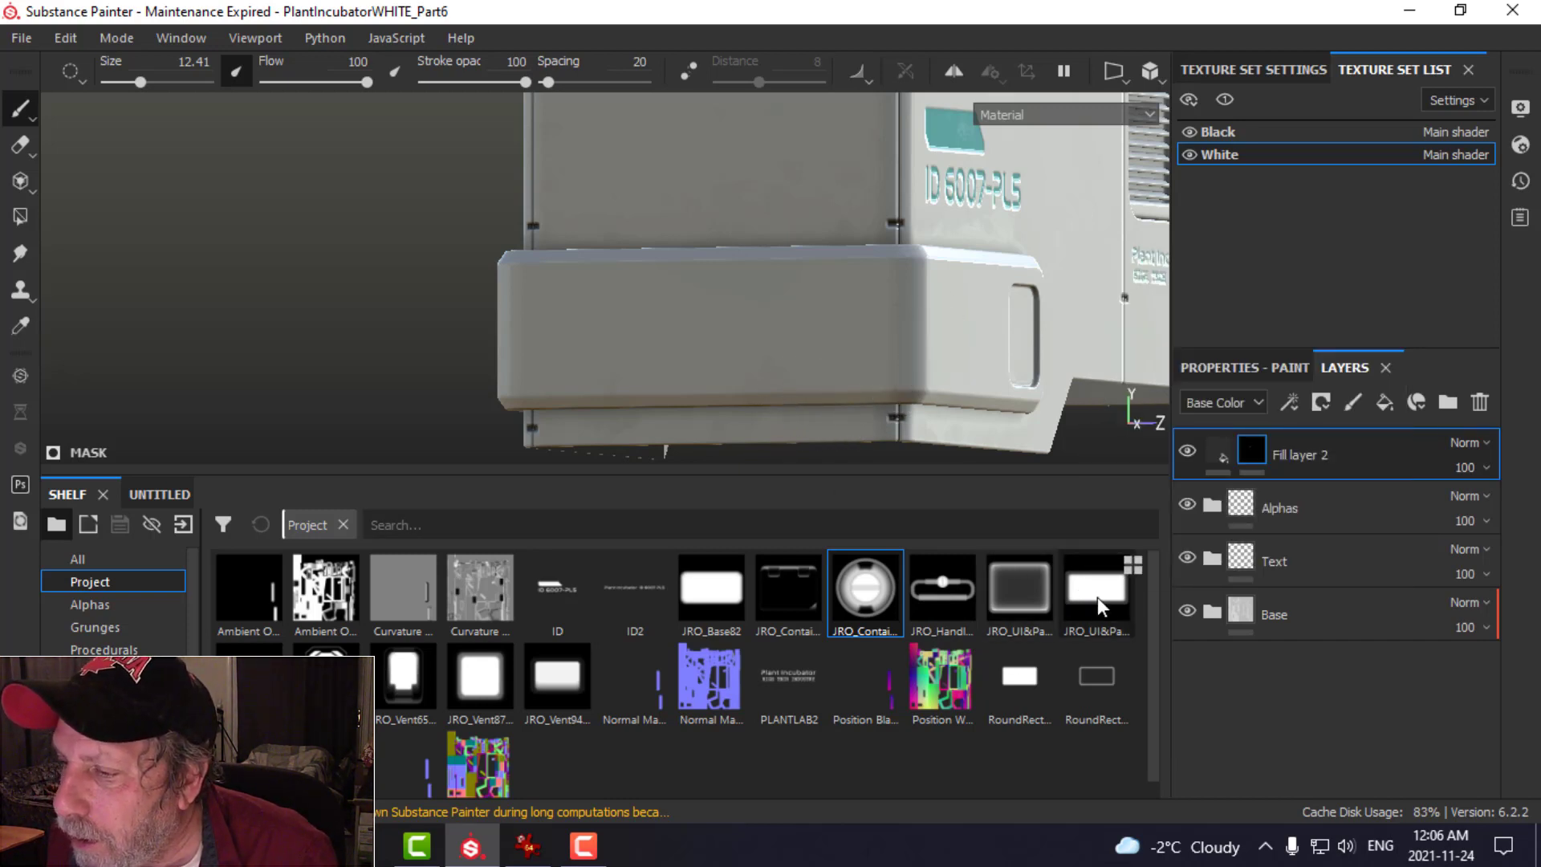
{"action": "left_click", "coordinate": [1096, 597]}
{"action": "left_click", "coordinate": [784, 332]}
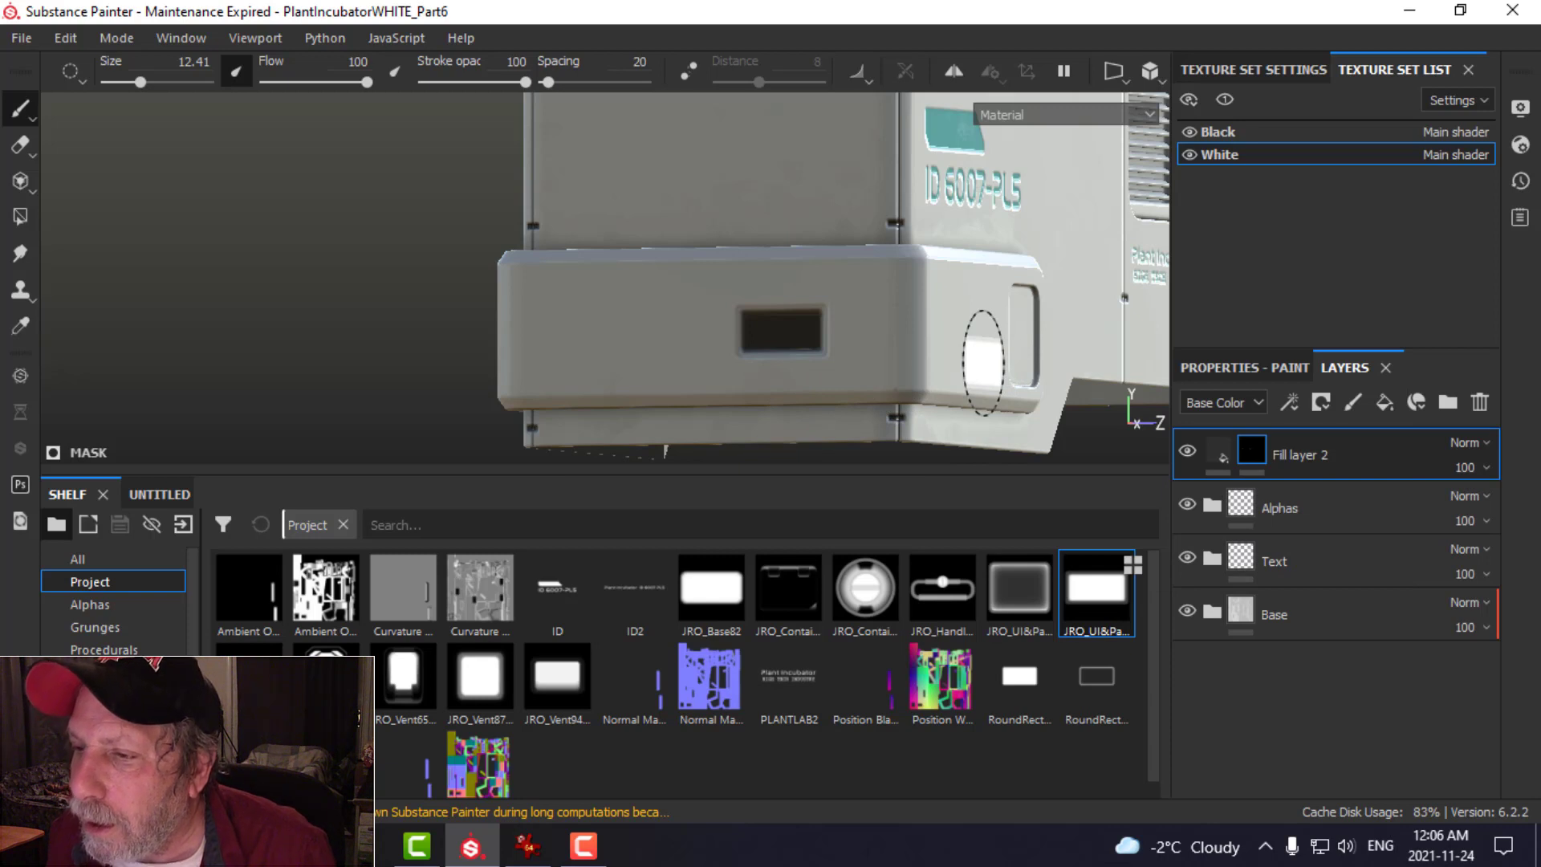
{"action": "key", "text": "ctrl+z"}
- Compare the front panel with the IrfanView reference image, examining the placement and size of the rectangular insets beside the panel seam
{"action": "left_click_drag", "start_coordinate": [995, 316], "coordinate": [739, 310], "text": "alt+shift"}
{"action": "middle_click_drag", "start_coordinate": [926, 272], "coordinate": [444, 367], "text": "alt"}
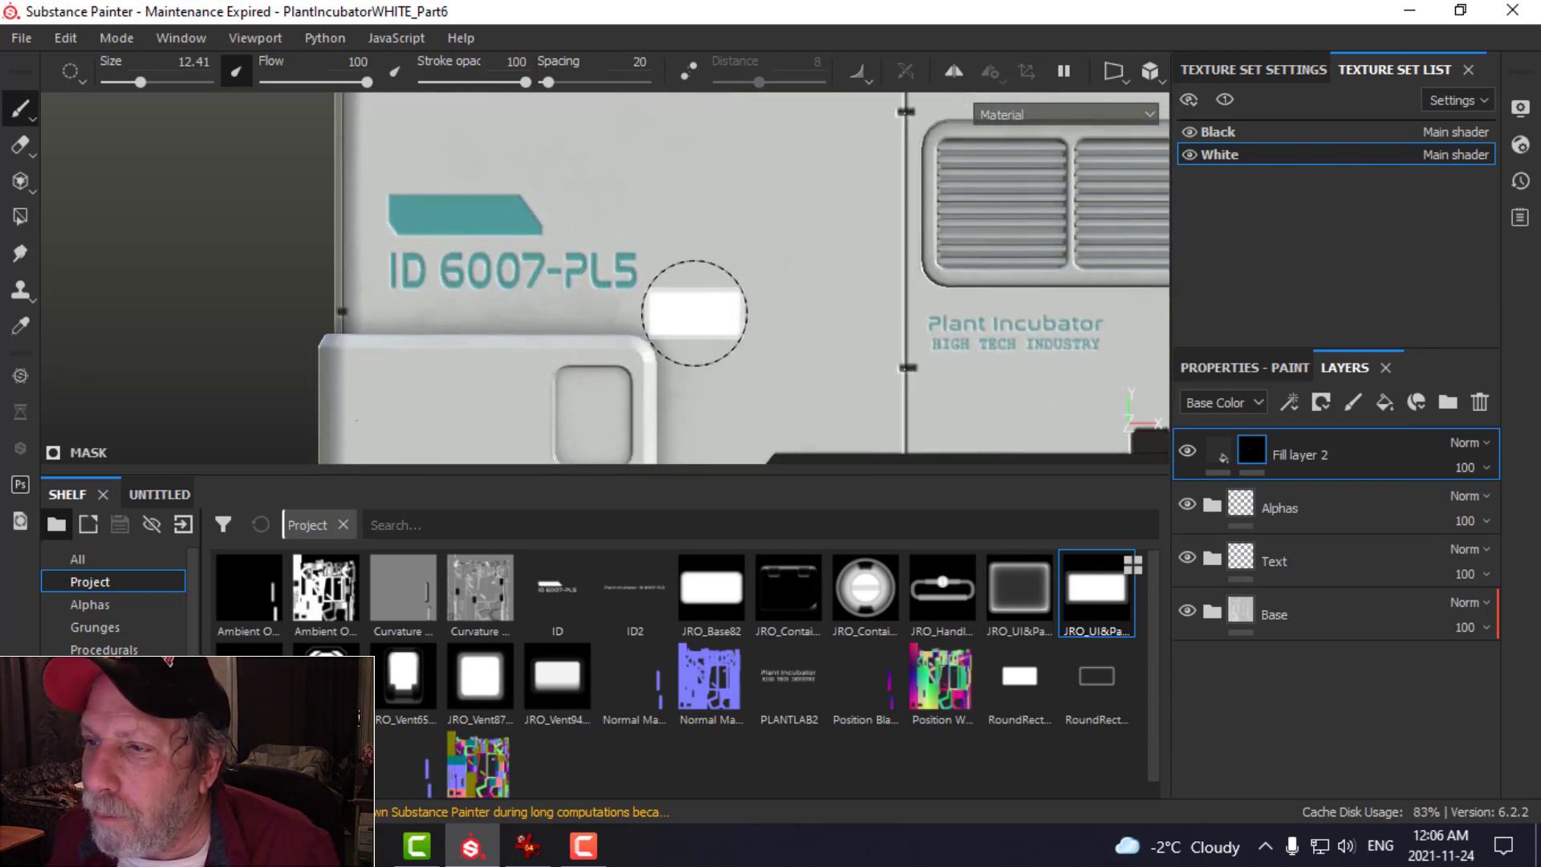
{"action": "middle_click_drag", "start_coordinate": [695, 313], "coordinate": [623, 285], "text": "alt"}
{"action": "scroll", "coordinate": [744, 313], "scroll_direction": "down", "scroll_amount": 3}
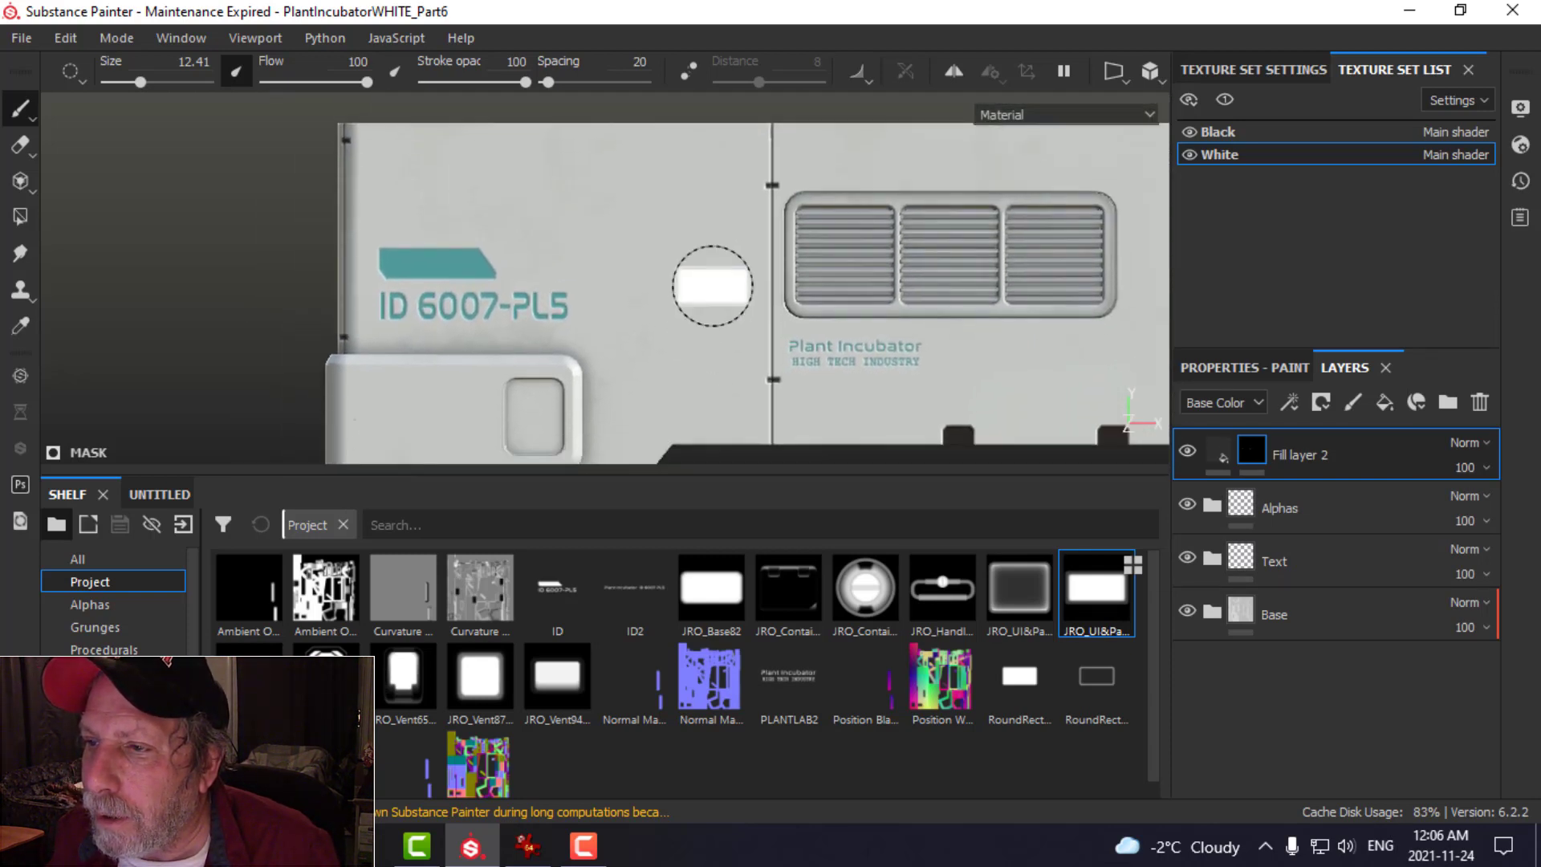
{"action": "left_click", "coordinate": [528, 845]}
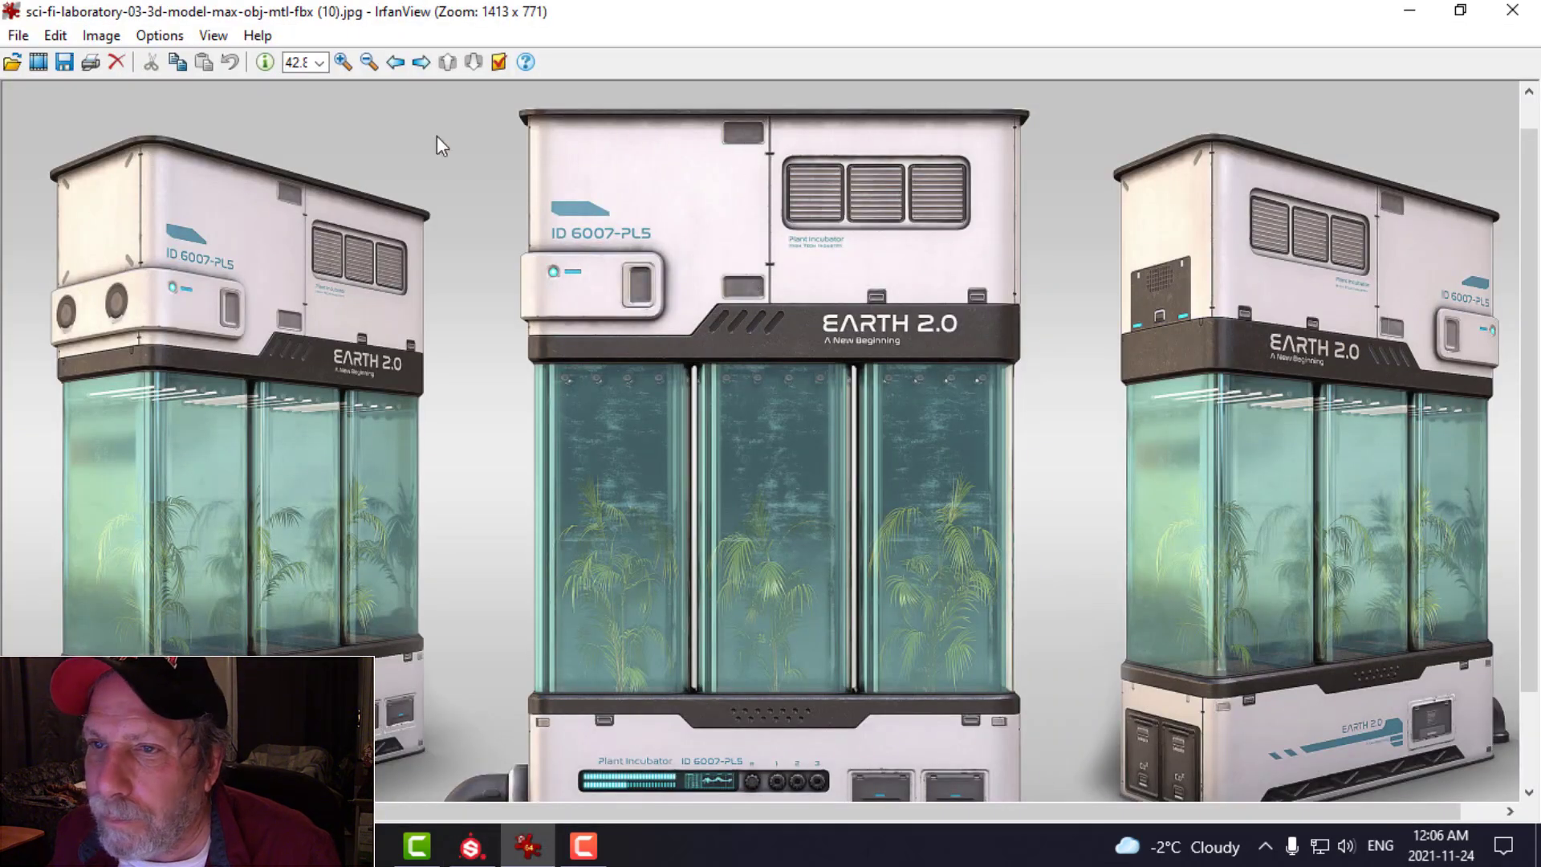
{"action": "left_click", "coordinate": [344, 63]}
{"action": "left_click", "coordinate": [347, 64]}
{"action": "left_click", "coordinate": [351, 64]}
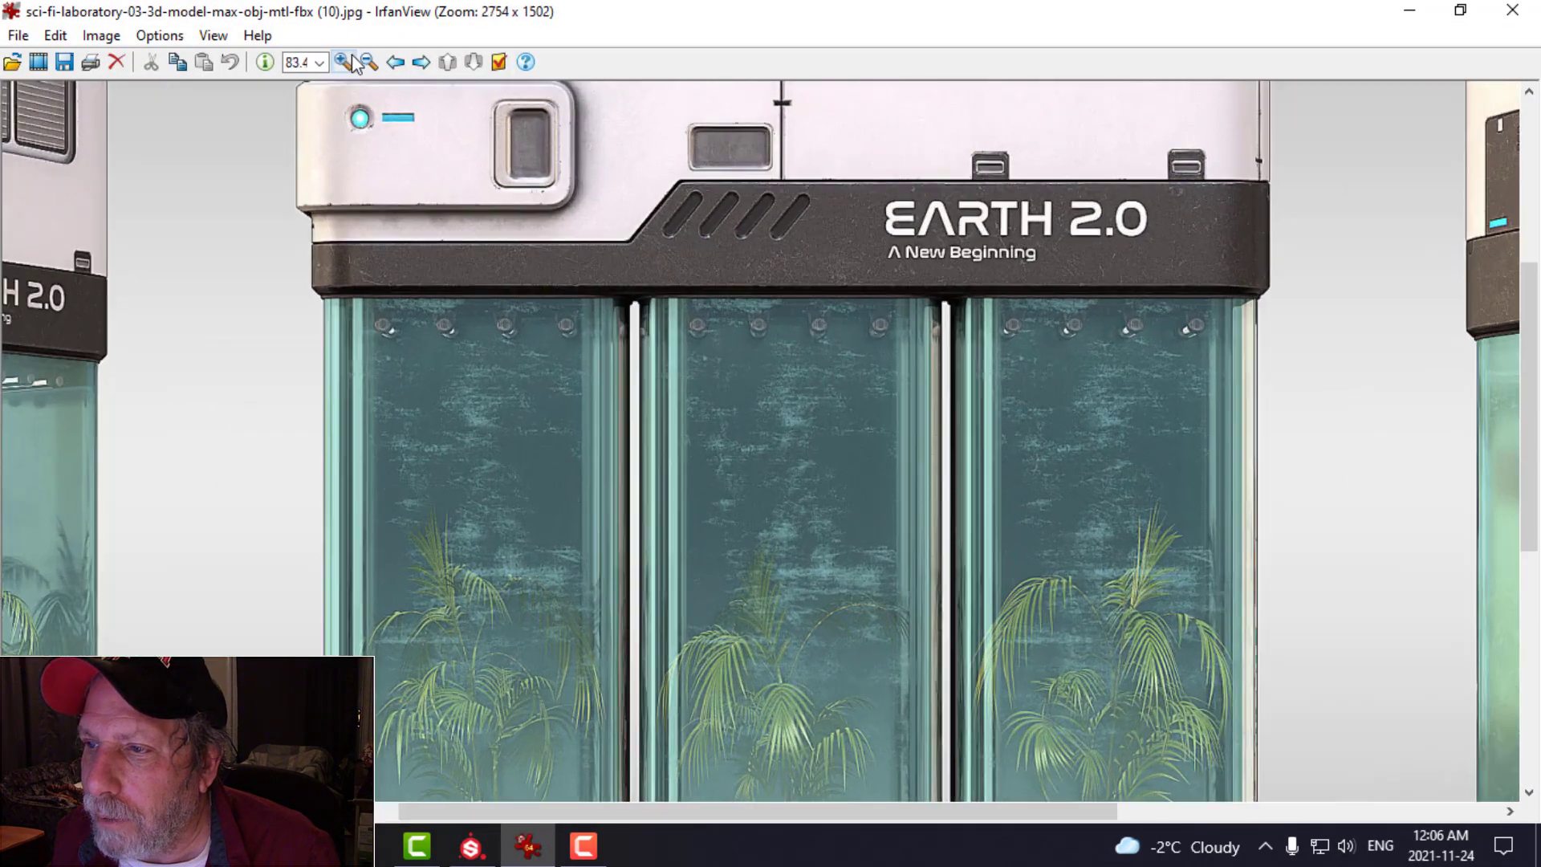
{"action": "scroll", "coordinate": [599, 193], "scroll_direction": "up", "scroll_amount": 5}
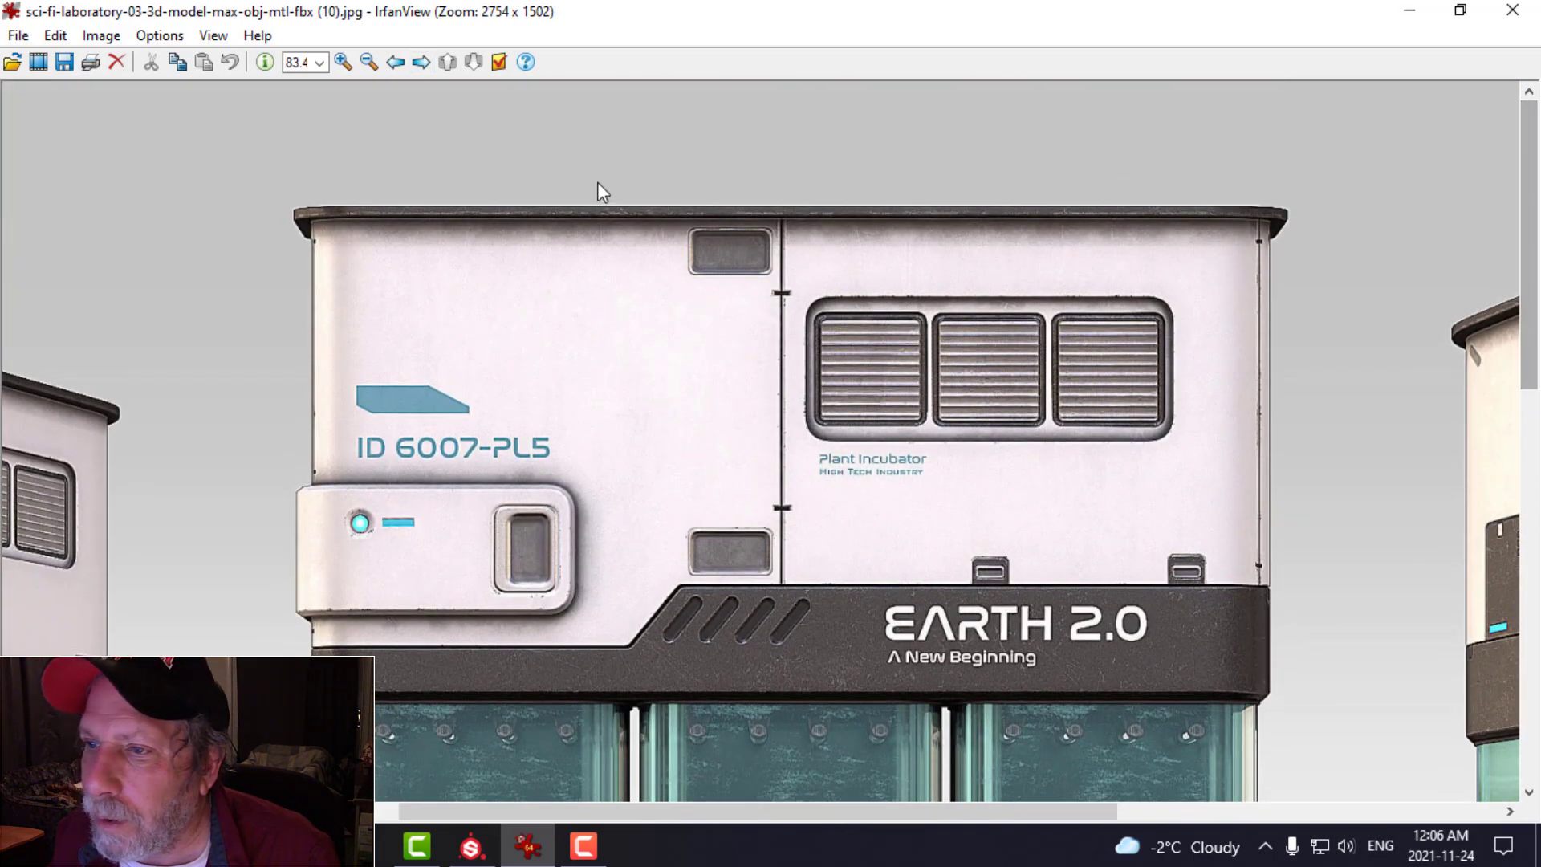
{"action": "left_click", "coordinate": [343, 63]}
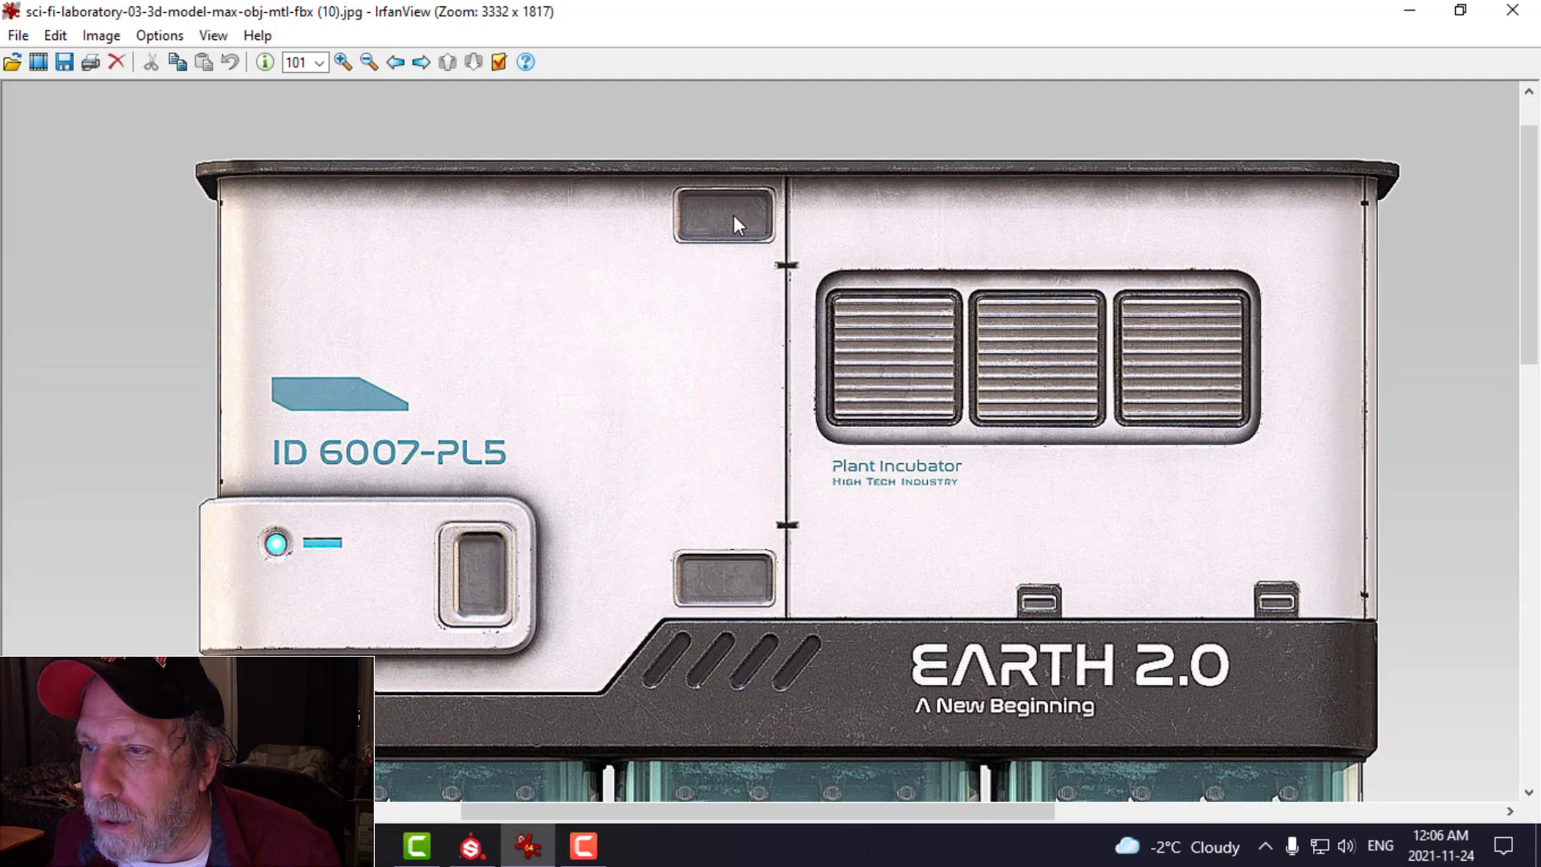
{"action": "left_click", "coordinate": [471, 846]}
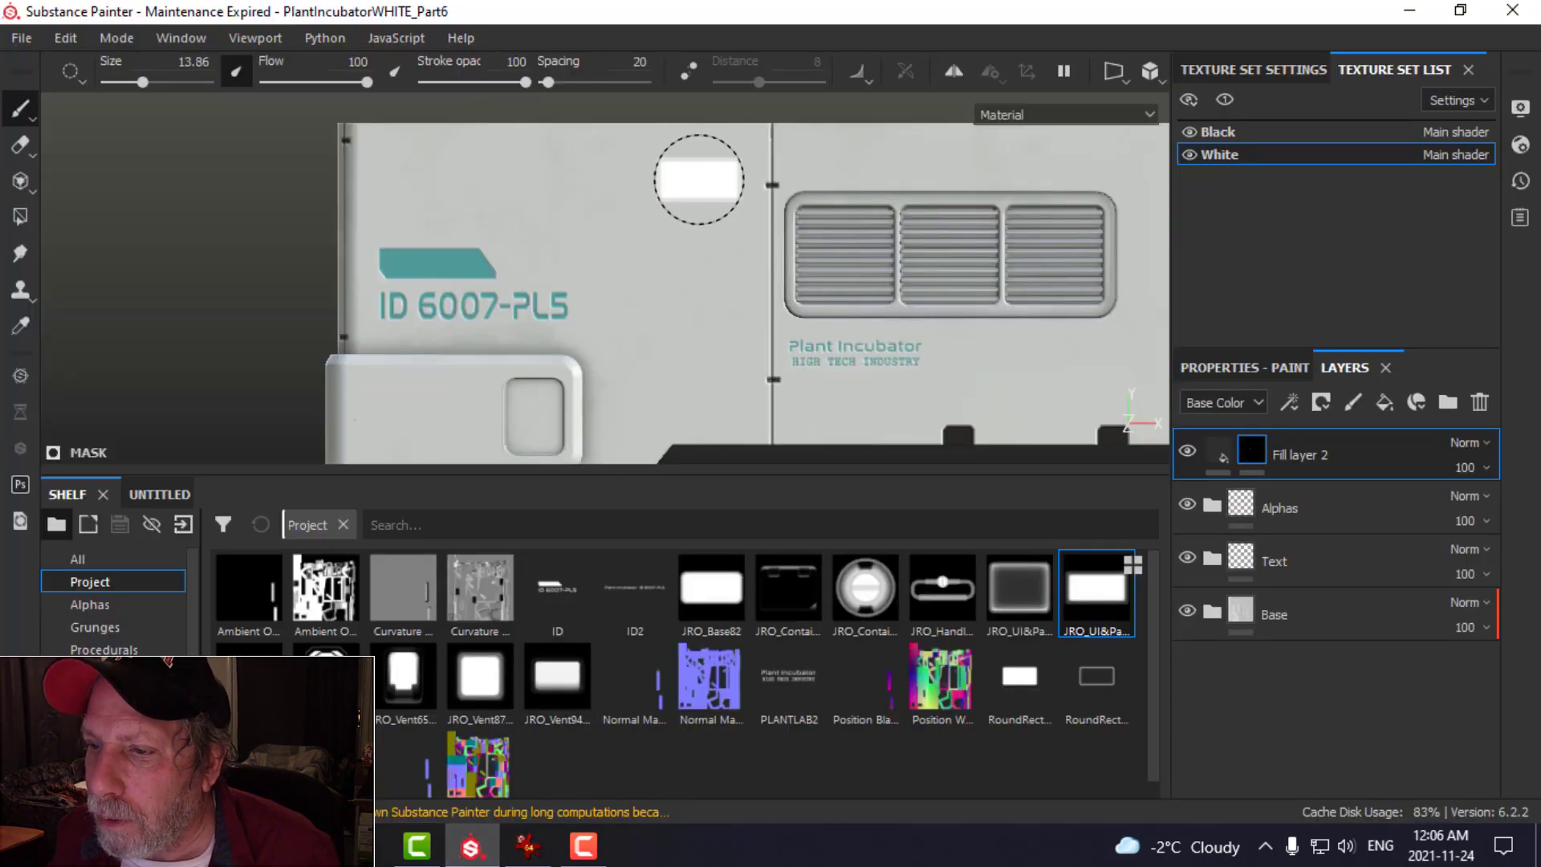
- Stamp the solid rectangular panel alpha beside the front seam, once near the upper edge and once near the lower edge, following the IrfanView reference
{"action": "left_click", "coordinate": [529, 844]}
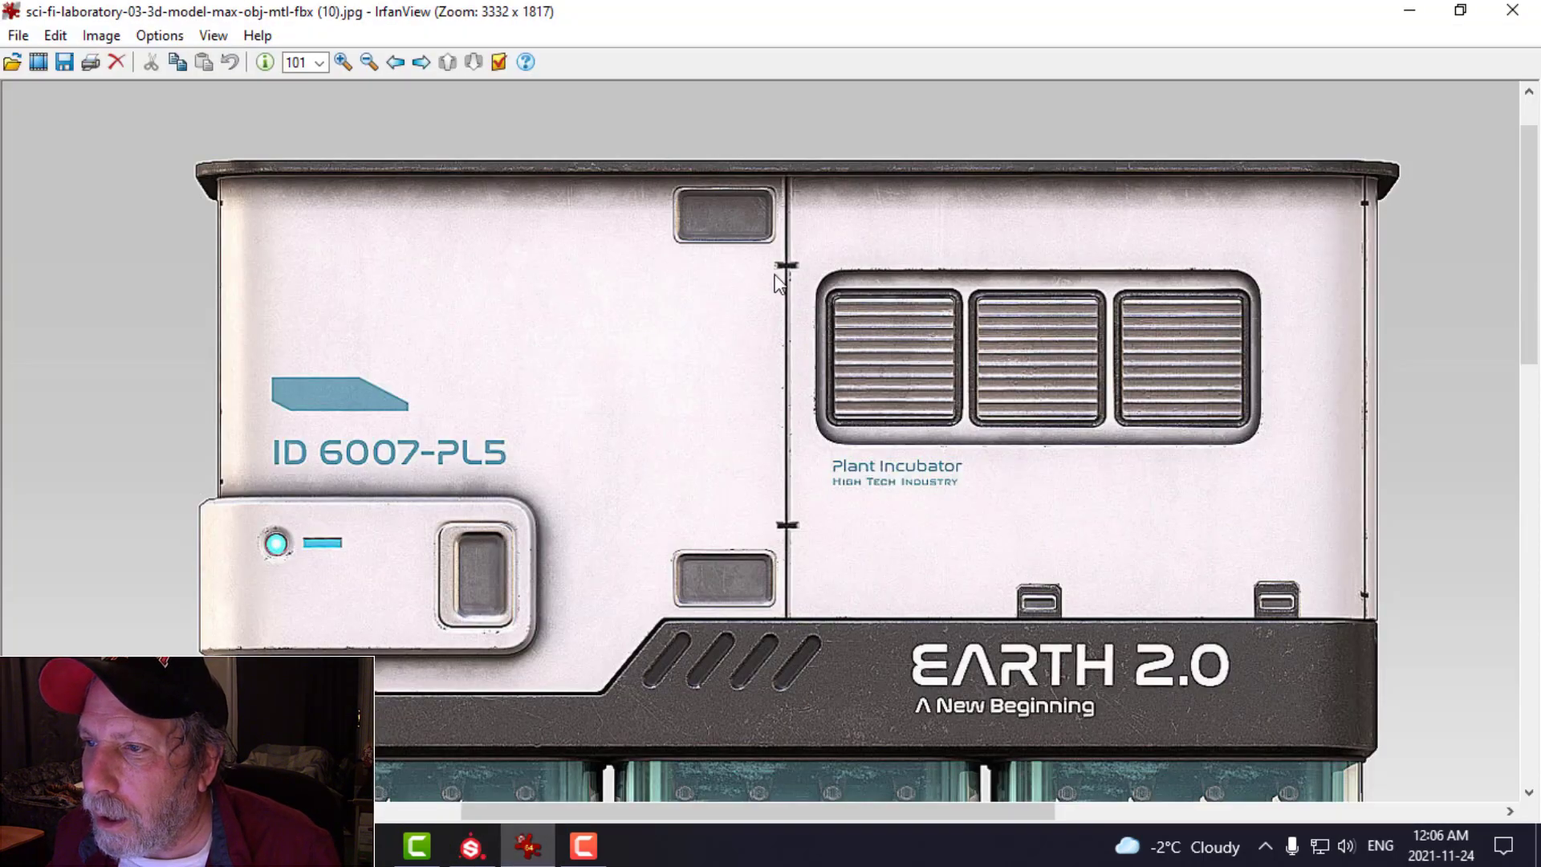
{"action": "left_click", "coordinate": [473, 849]}
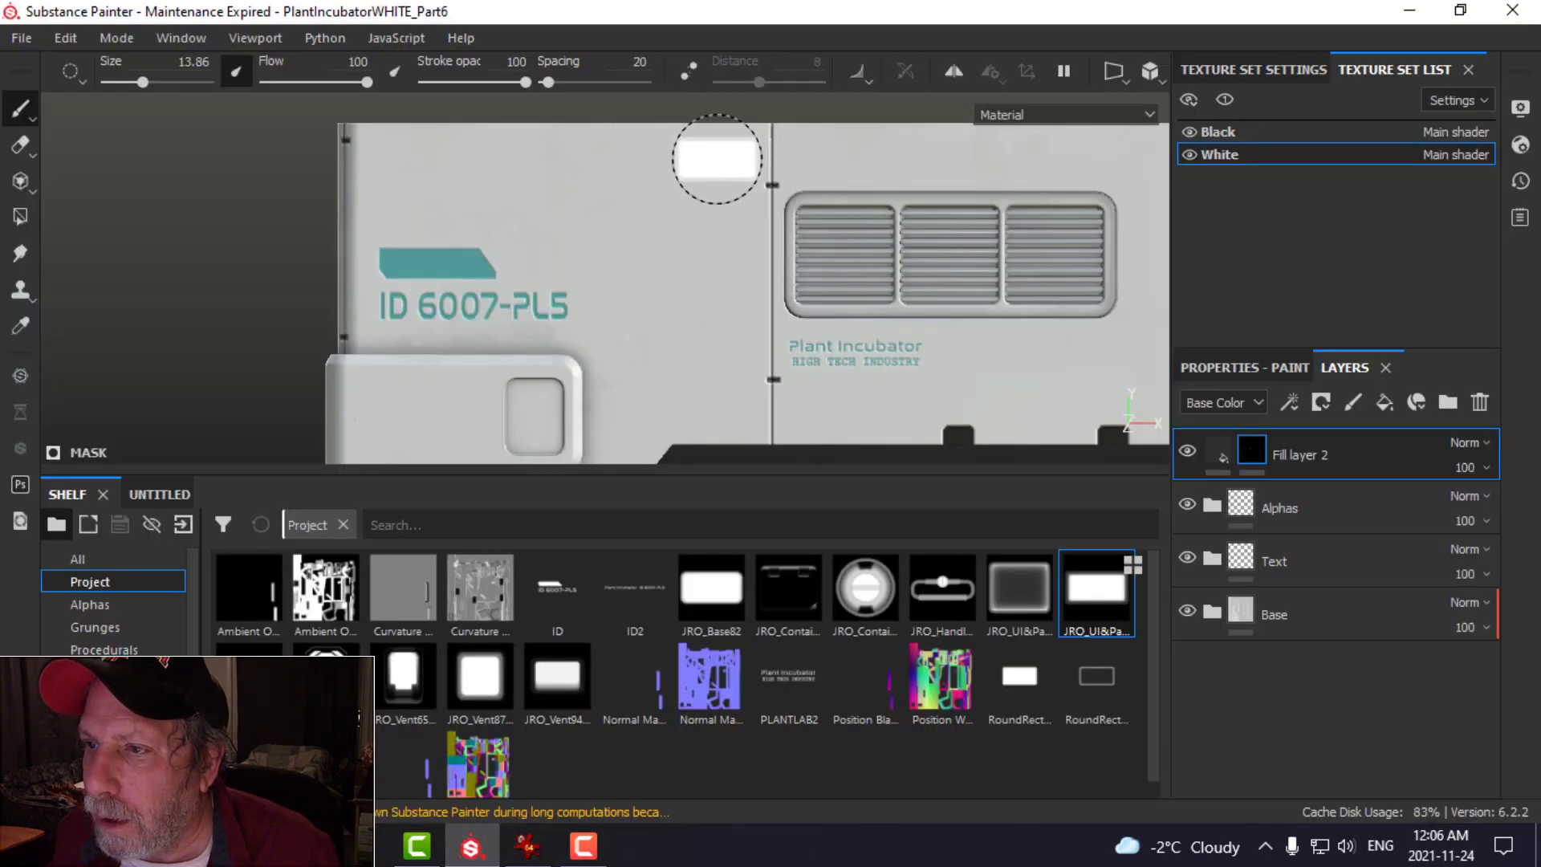
{"action": "left_click", "coordinate": [713, 158]}
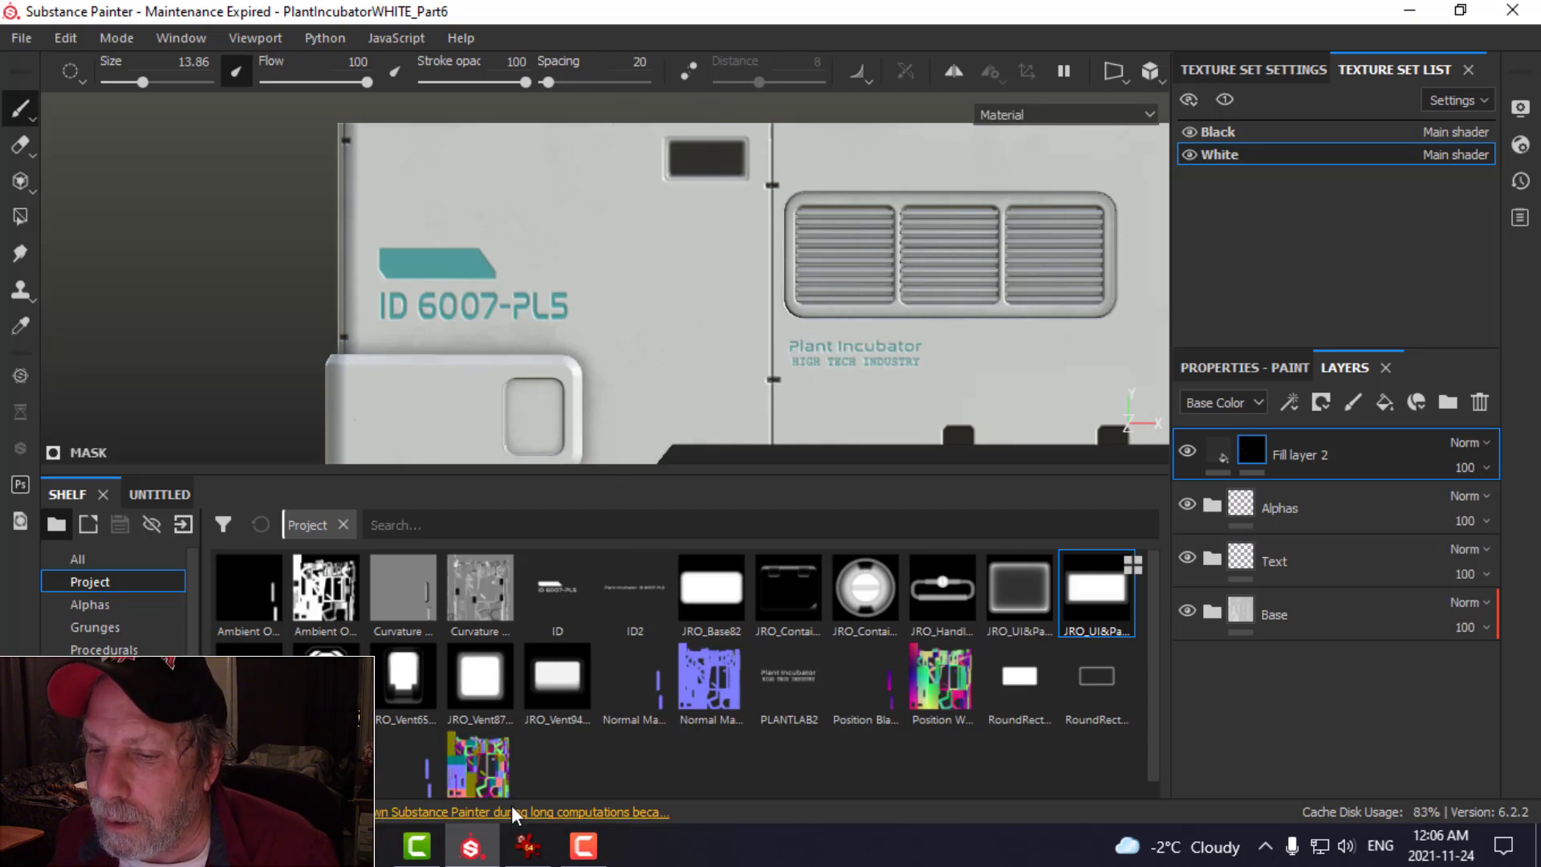
{"action": "left_click", "coordinate": [526, 847]}
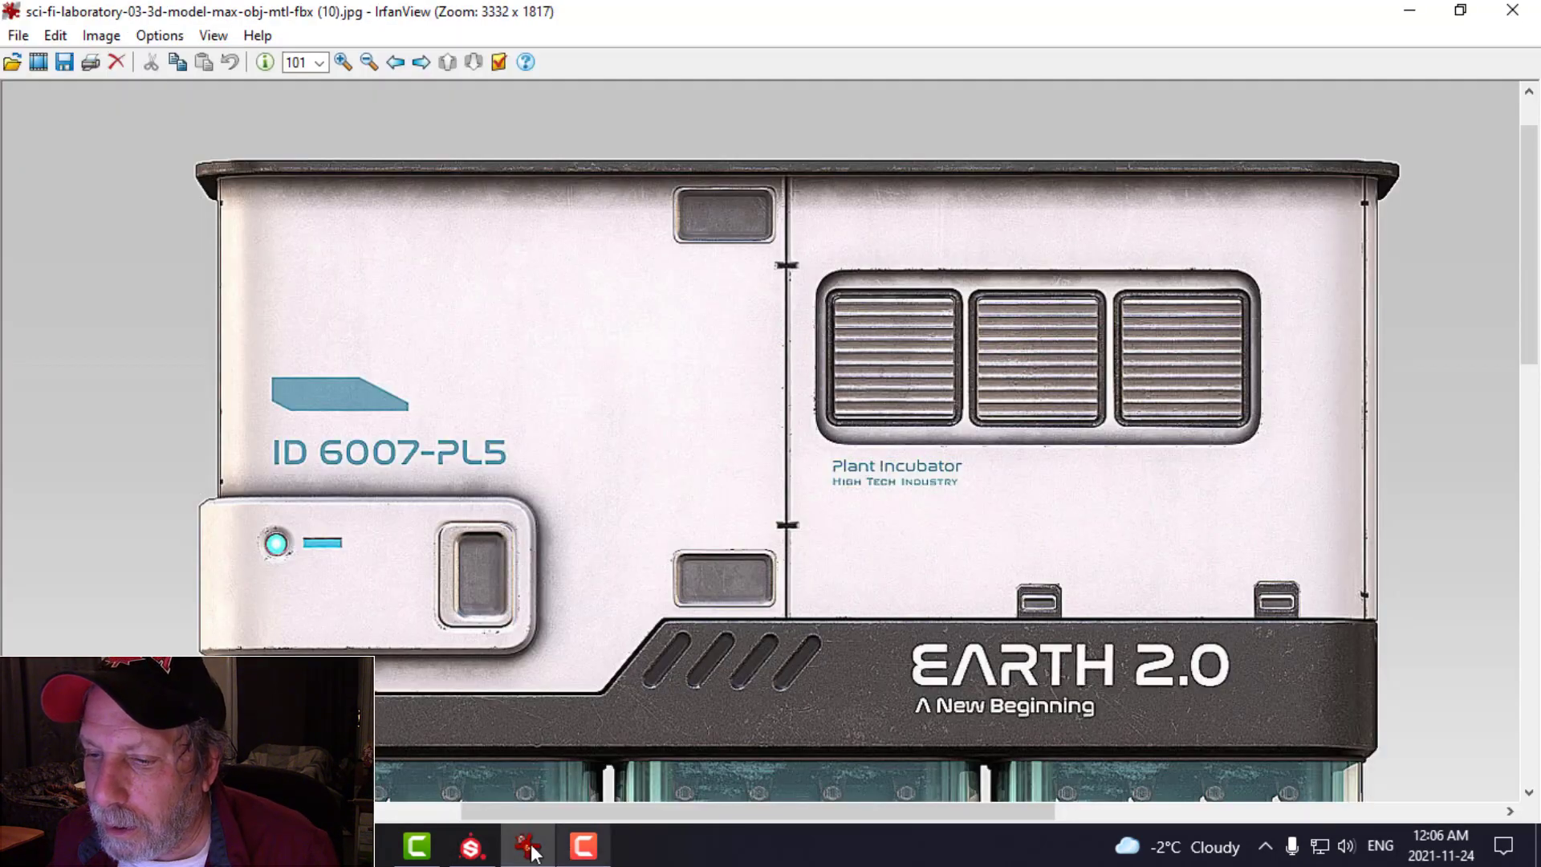
{"action": "left_click", "coordinate": [472, 847]}
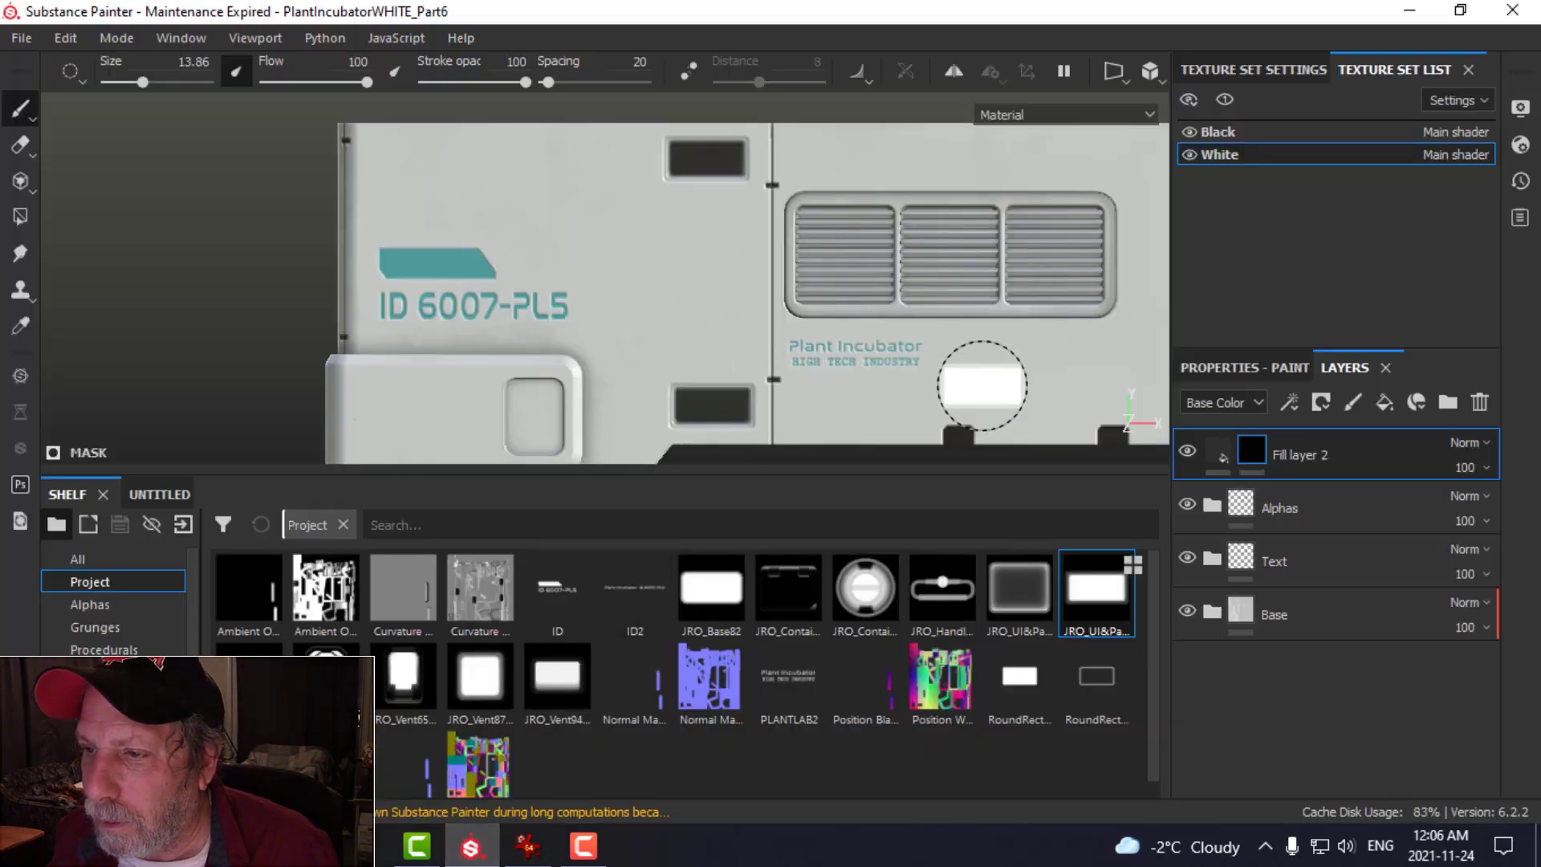
- Examine the two stamped rectangular insets on the front panel from several angles and distances
{"action": "mouse_move", "coordinate": [784, 251]}
{"action": "left_mouse_down", "text": "alt"}
{"action": "mouse_move", "coordinate": [888, 275]}
{"action": "mouse_move", "coordinate": [877, 320]}
{"action": "left_mouse_up", "text": "alt"}
{"action": "middle_click_drag", "start_coordinate": [877, 319], "coordinate": [863, 365], "text": "alt"}
{"action": "scroll", "coordinate": [884, 313], "scroll_direction": "down", "scroll_amount": 3}
{"action": "scroll", "coordinate": [862, 337], "scroll_direction": "up", "scroll_amount": 3}
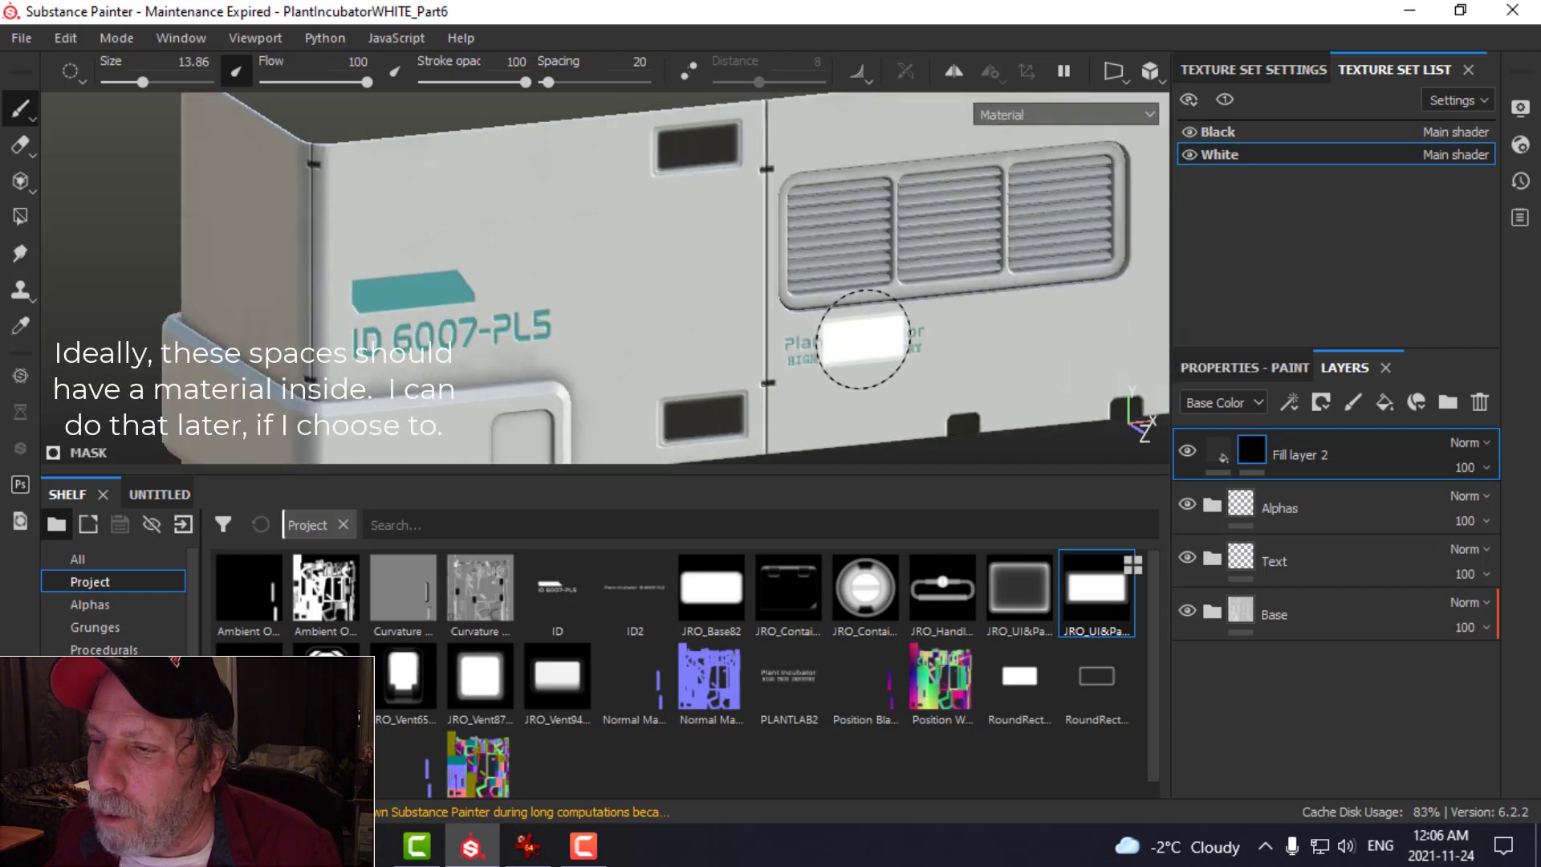
{"action": "left_click_drag", "start_coordinate": [873, 354], "coordinate": [854, 330], "text": "alt+shift"}
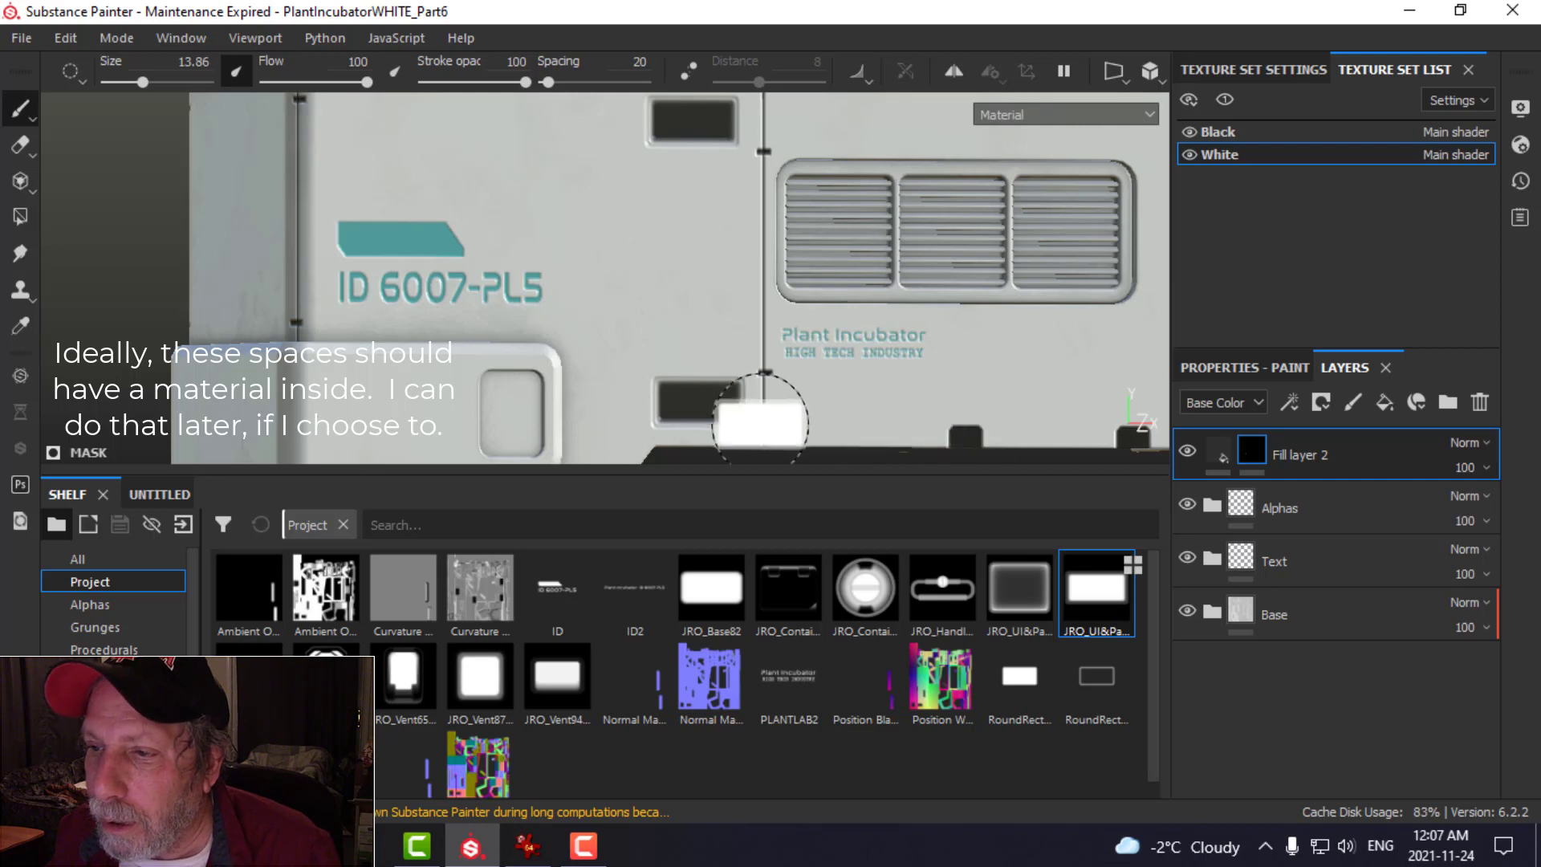
{"action": "scroll", "coordinate": [708, 322], "scroll_direction": "down", "scroll_amount": 2}
{"action": "mouse_move", "coordinate": [713, 325]}
{"action": "left_mouse_down", "text": "alt"}
{"action": "mouse_move", "coordinate": [739, 309]}
{"action": "mouse_move", "coordinate": [671, 309]}
{"action": "mouse_move", "coordinate": [742, 303]}
{"action": "mouse_move", "coordinate": [782, 321]}
{"action": "left_mouse_up", "text": "alt"}
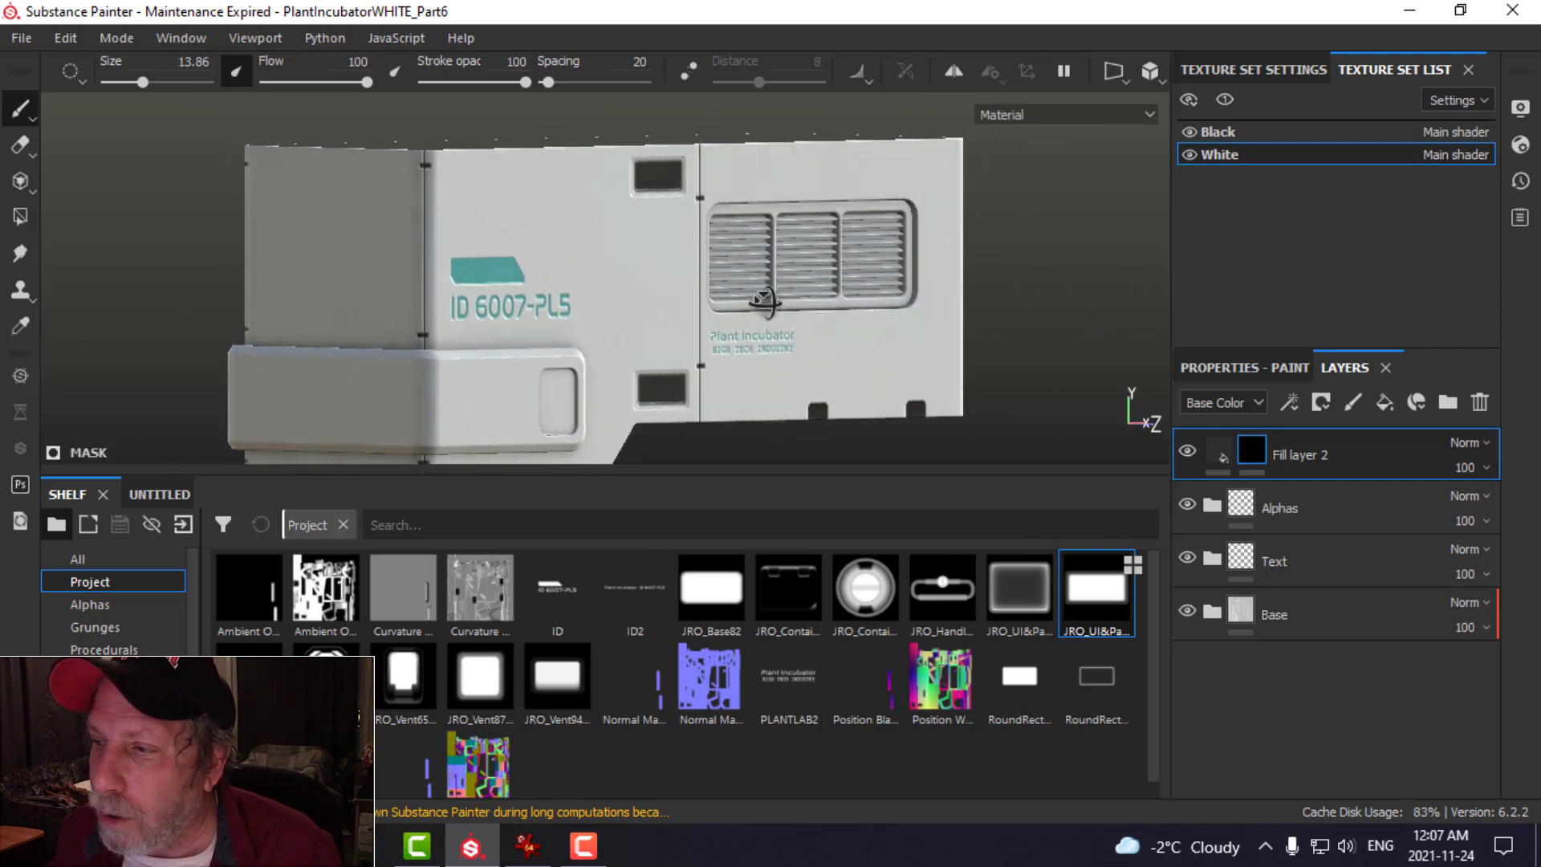
{"action": "left_click_drag", "start_coordinate": [607, 329], "coordinate": [608, 330], "text": "alt"}
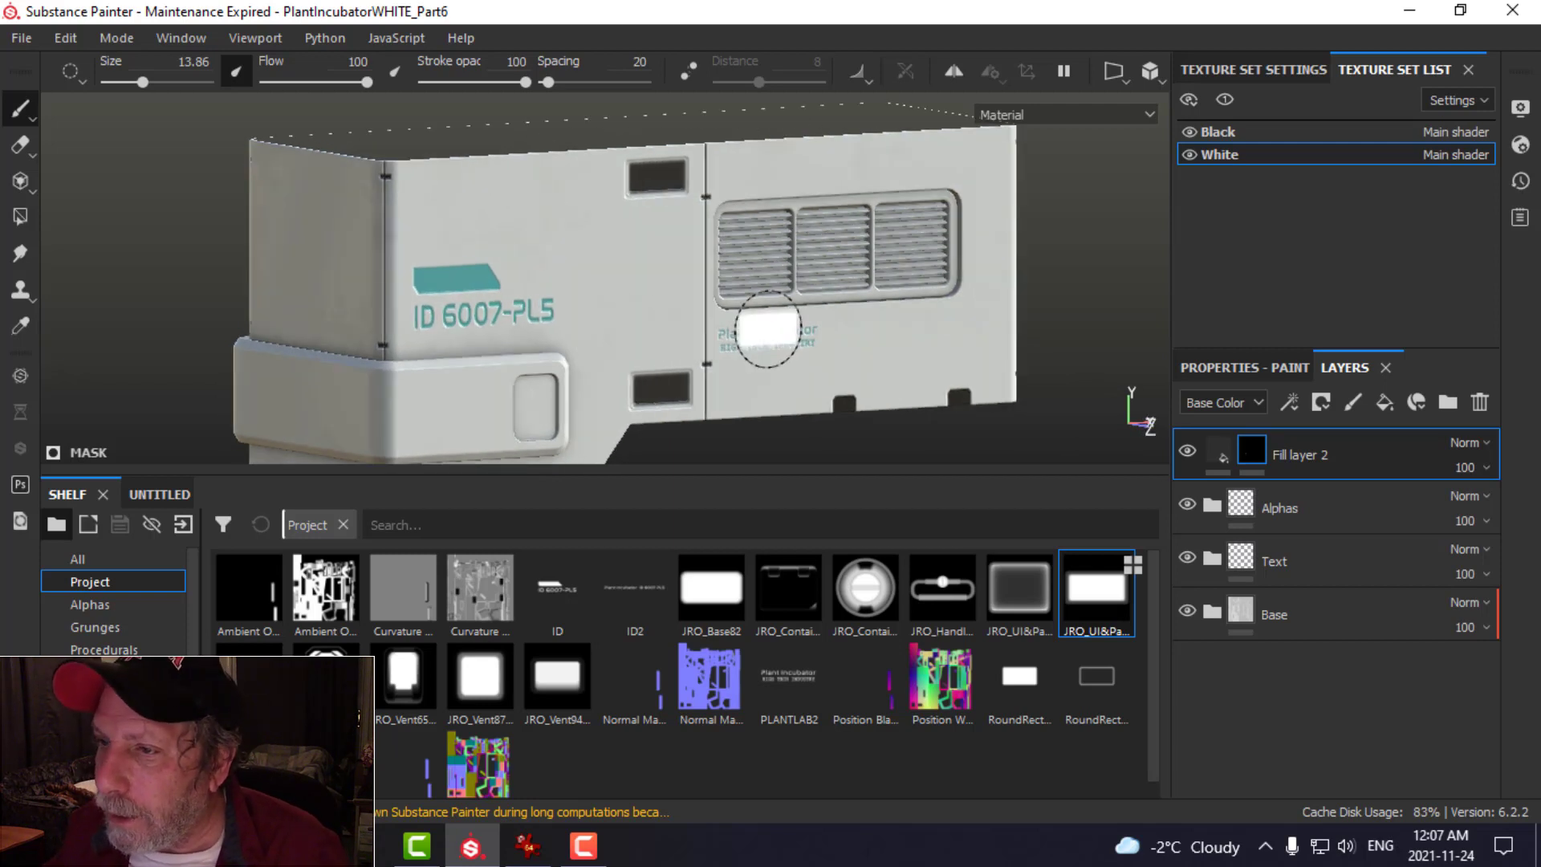
{"action": "mouse_move", "coordinate": [817, 330]}
{"action": "left_mouse_down", "text": "alt"}
{"action": "mouse_move", "coordinate": [765, 323]}
{"action": "mouse_move", "coordinate": [811, 321]}
{"action": "left_mouse_up", "text": "alt"}
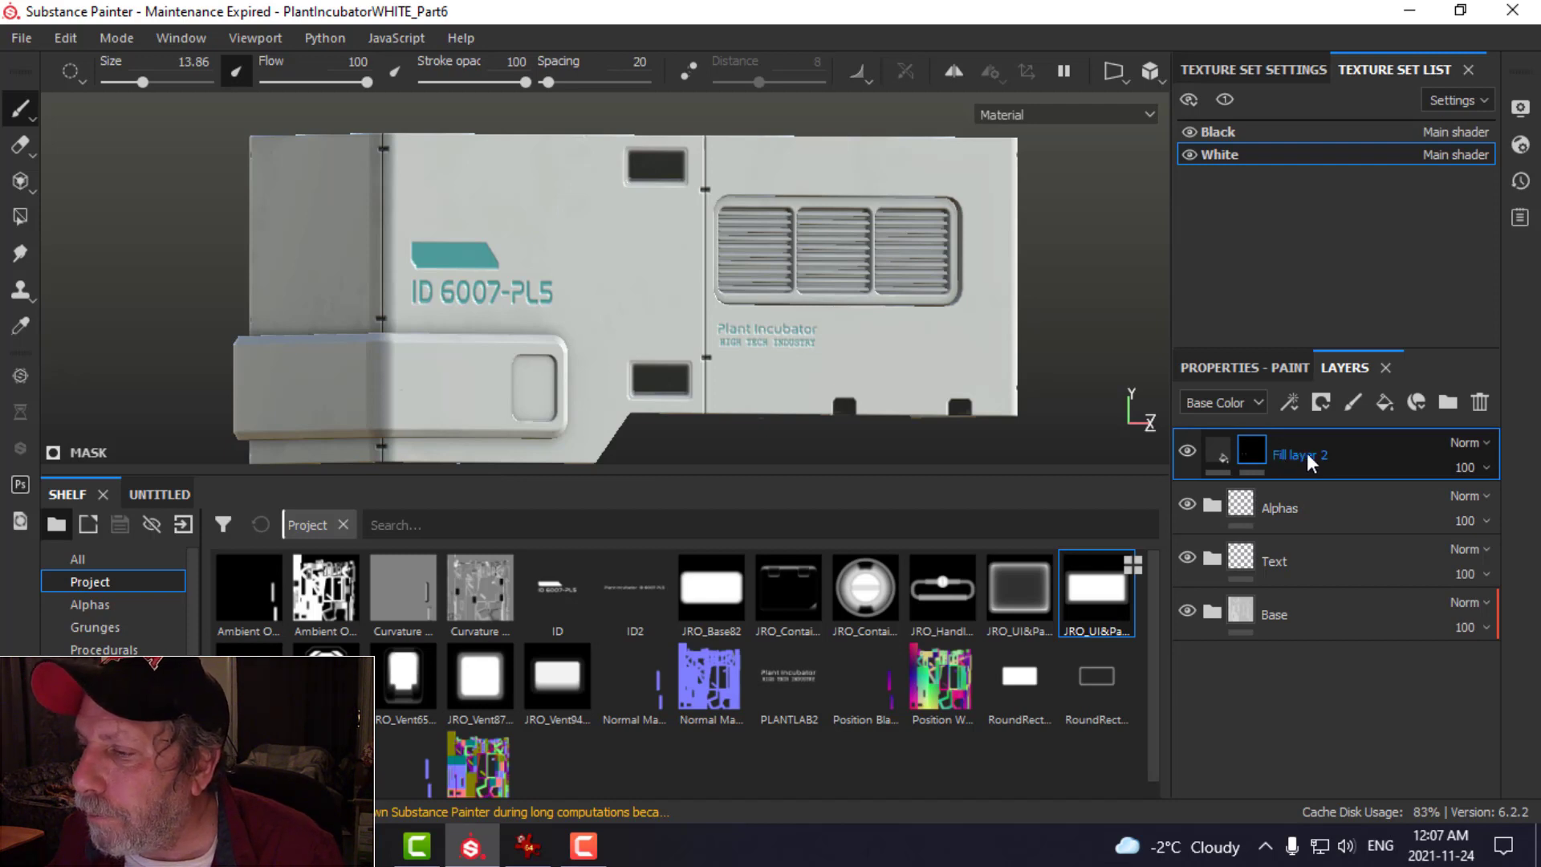
- Move Fill layer 2 into the Alphas folder and add a new fill layer with a black mask above the folder
{"action": "left_click_drag", "start_coordinate": [1308, 476], "coordinate": [1307, 504]}
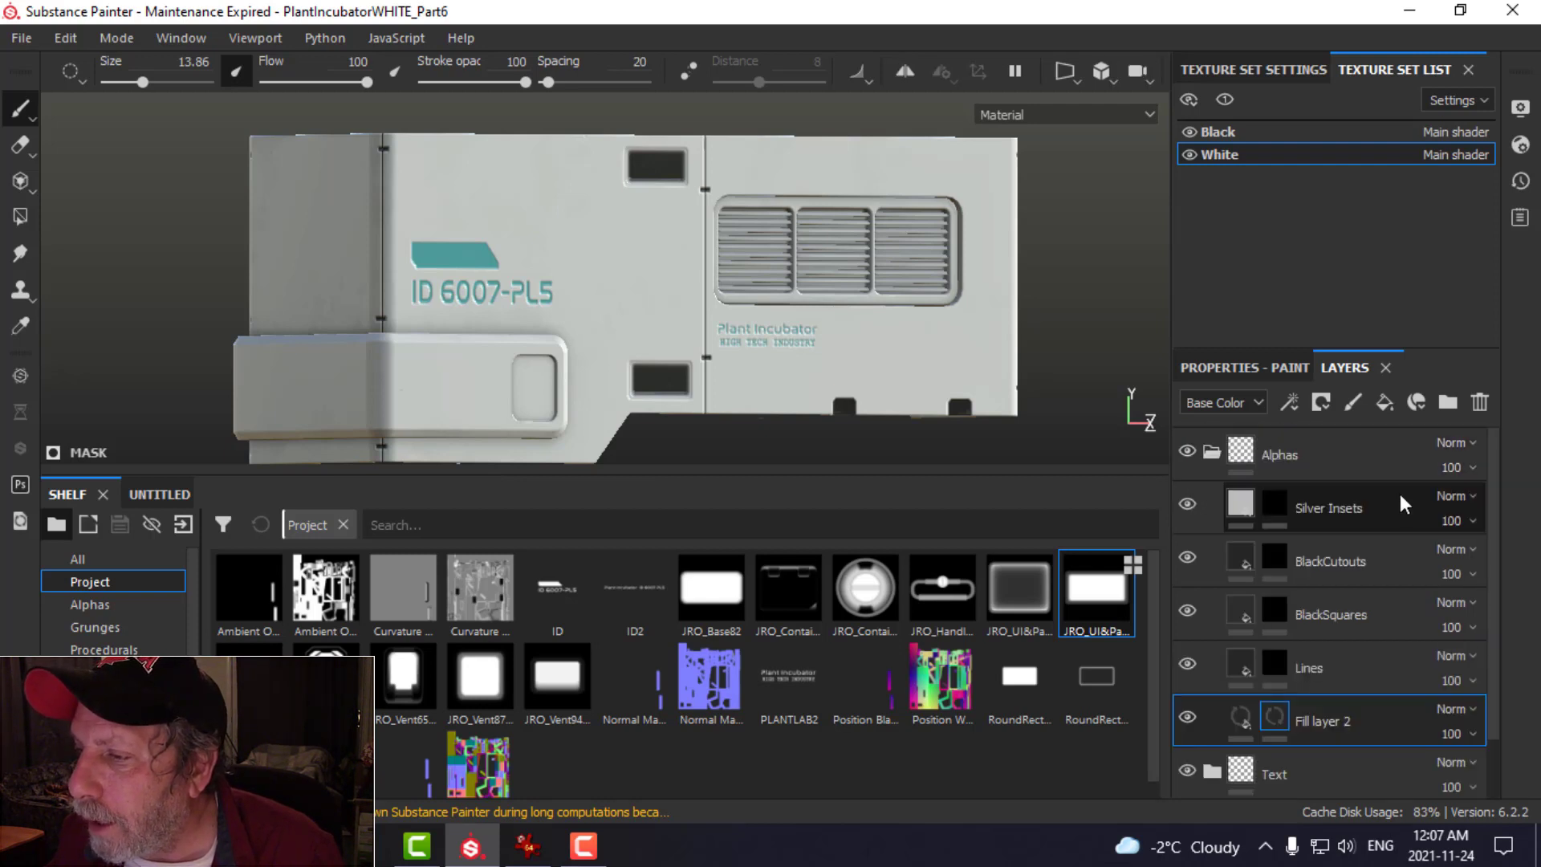
{"action": "left_click", "coordinate": [1211, 455]}
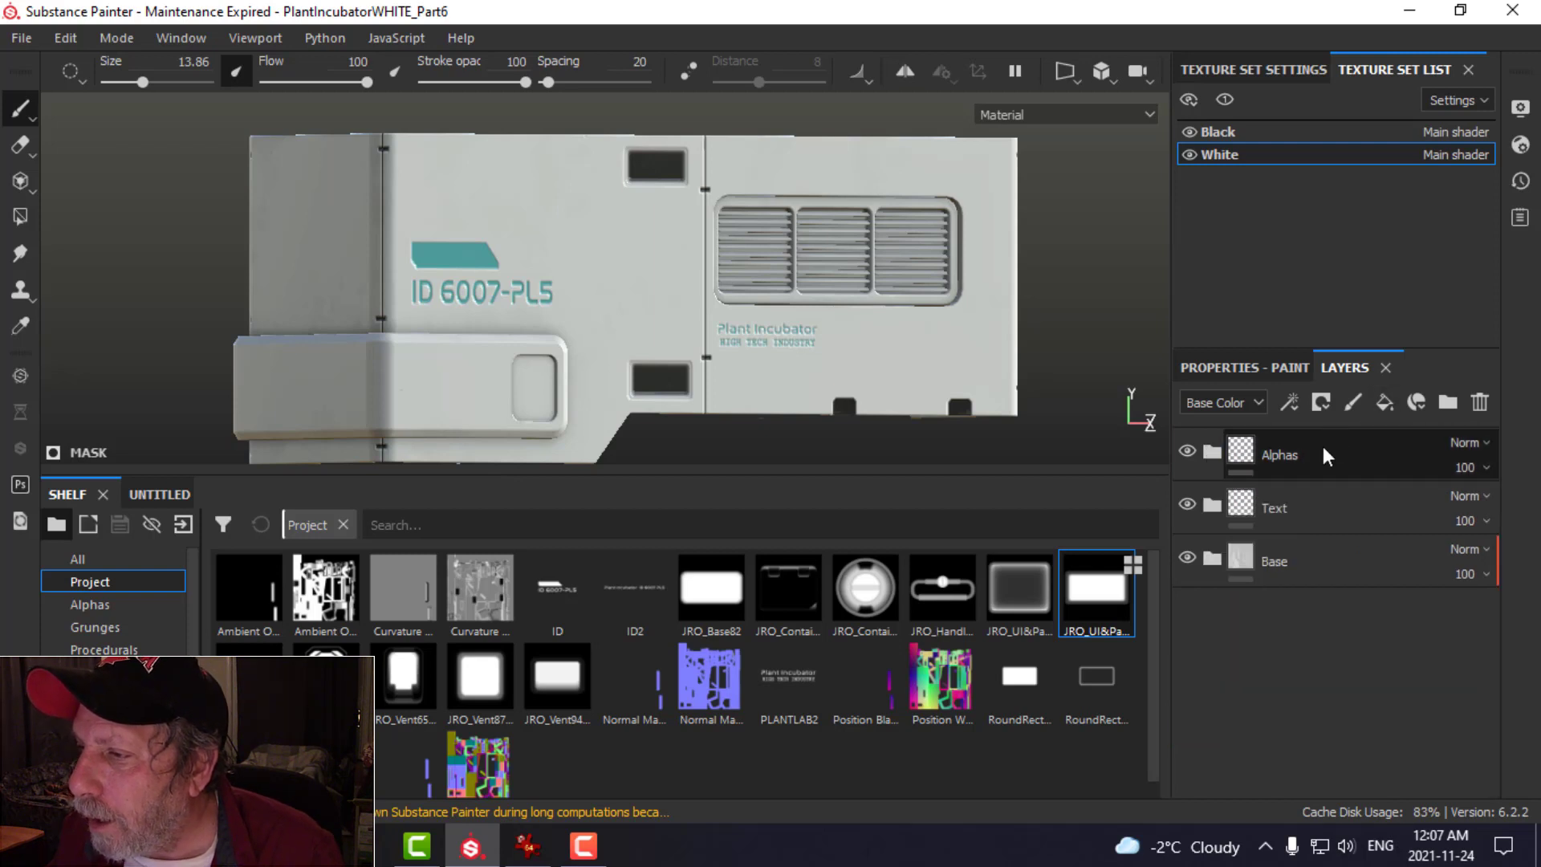
{"action": "left_click", "coordinate": [1324, 451]}
{"action": "left_click", "coordinate": [1386, 402]}
{"action": "left_click", "coordinate": [1324, 403]}
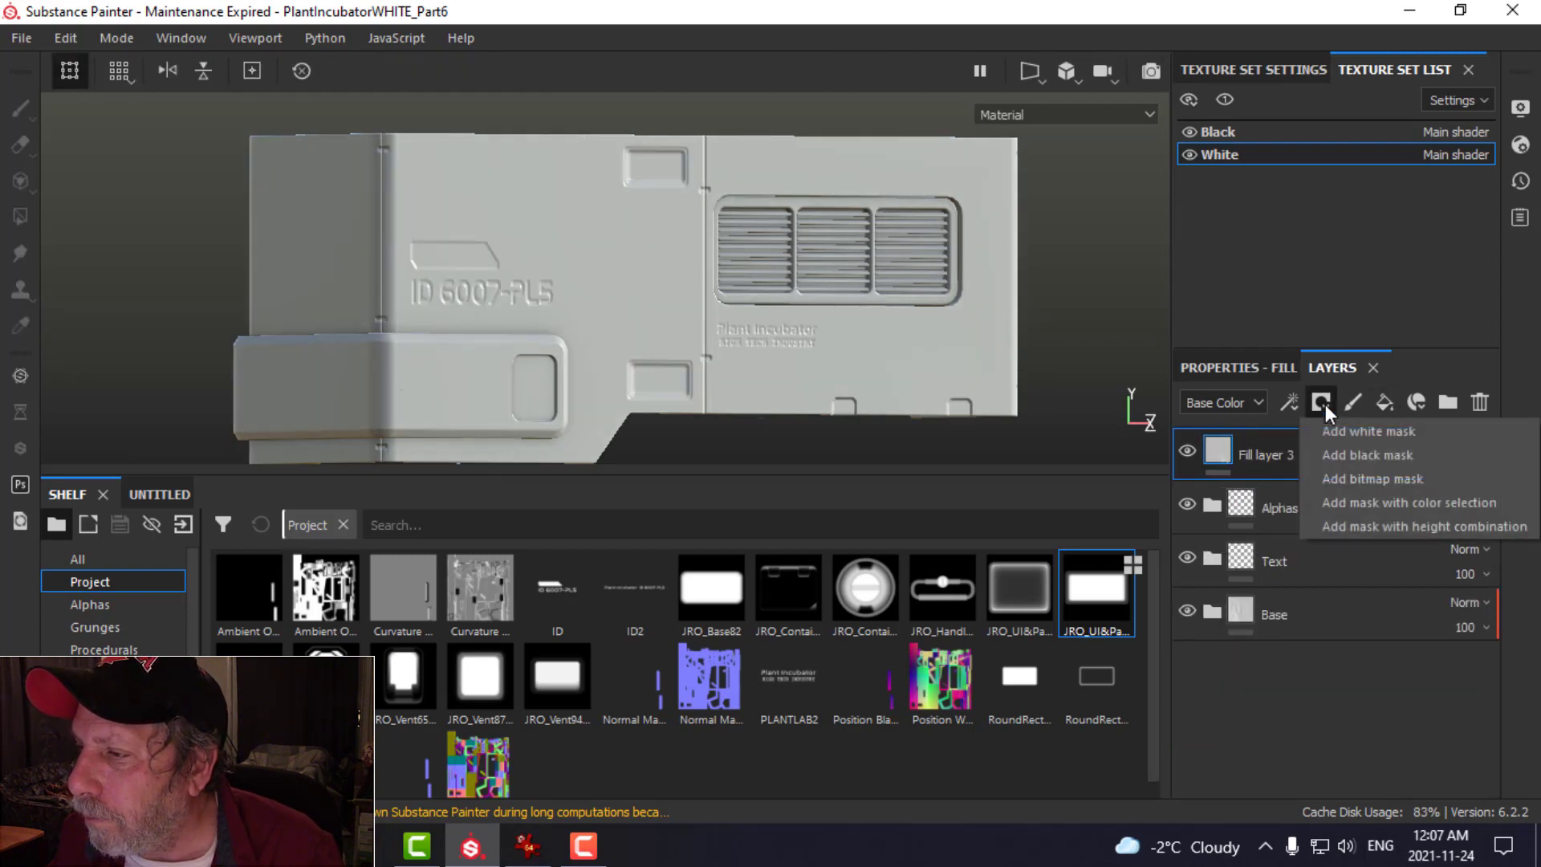
{"action": "left_click", "coordinate": [1358, 448]}
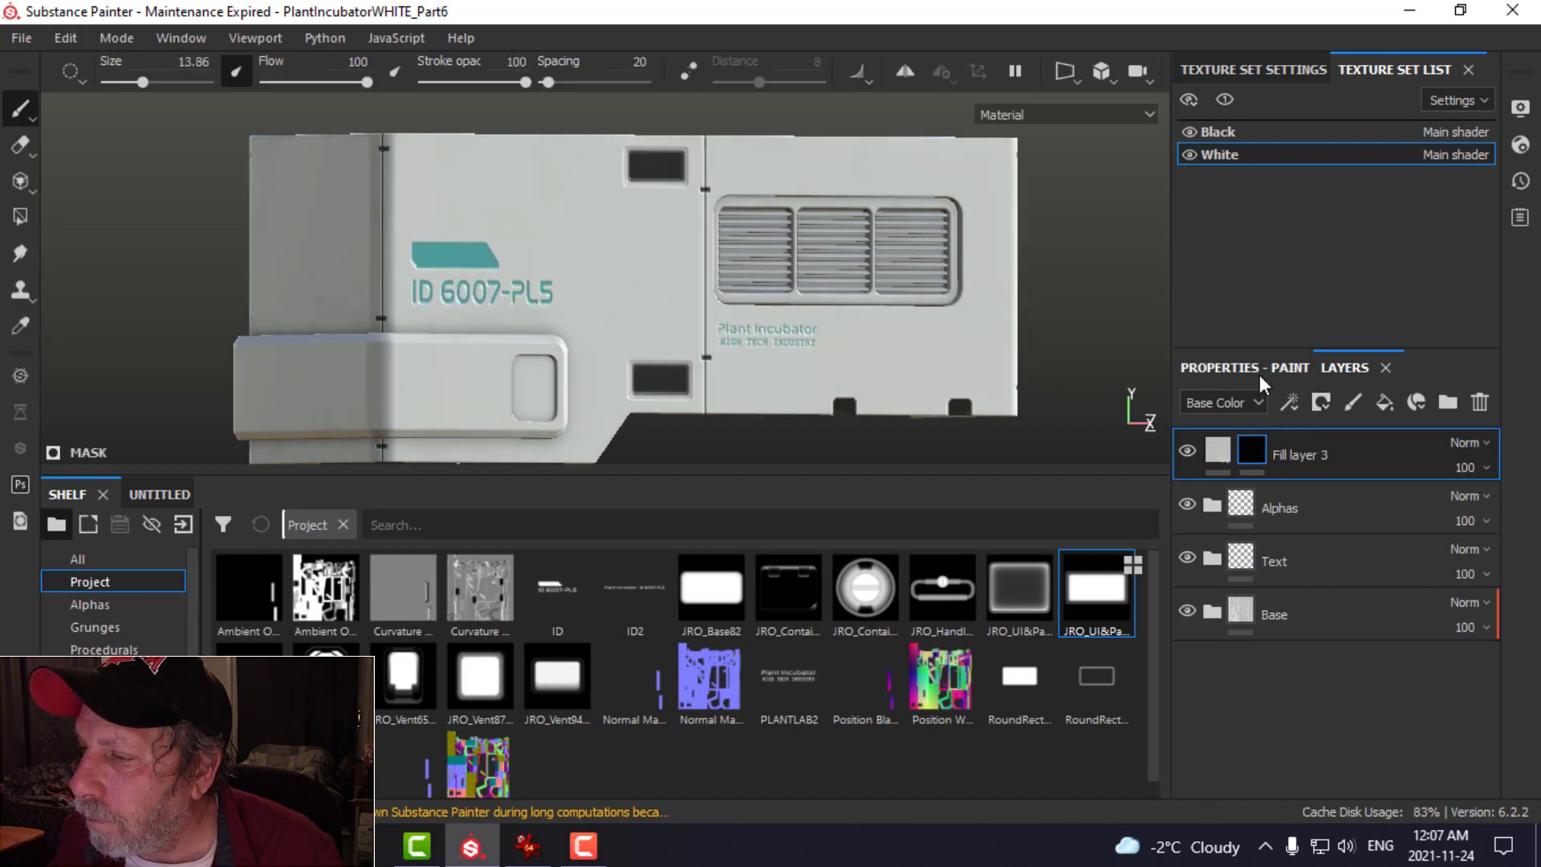
- Limit the new fill layer's material to color and height, with a dark gray base color and a height of -0.2252
{"action": "left_click", "coordinate": [1220, 450]}
{"action": "left_click", "coordinate": [1252, 369]}
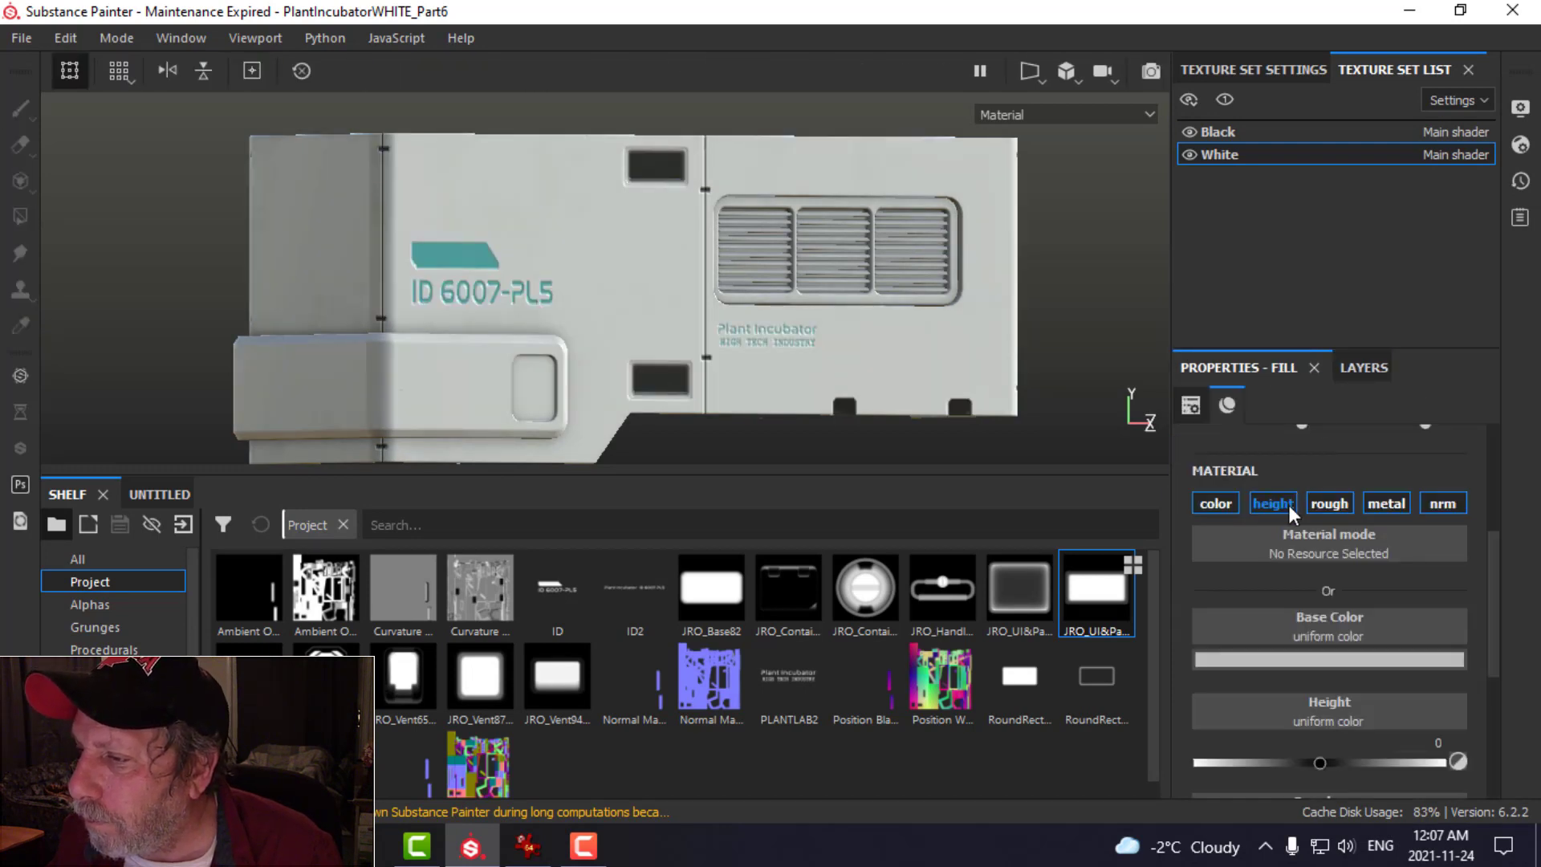
{"action": "left_click", "coordinate": [1215, 503]}
{"action": "left_click", "coordinate": [1215, 503]}
{"action": "left_click", "coordinate": [1240, 659]}
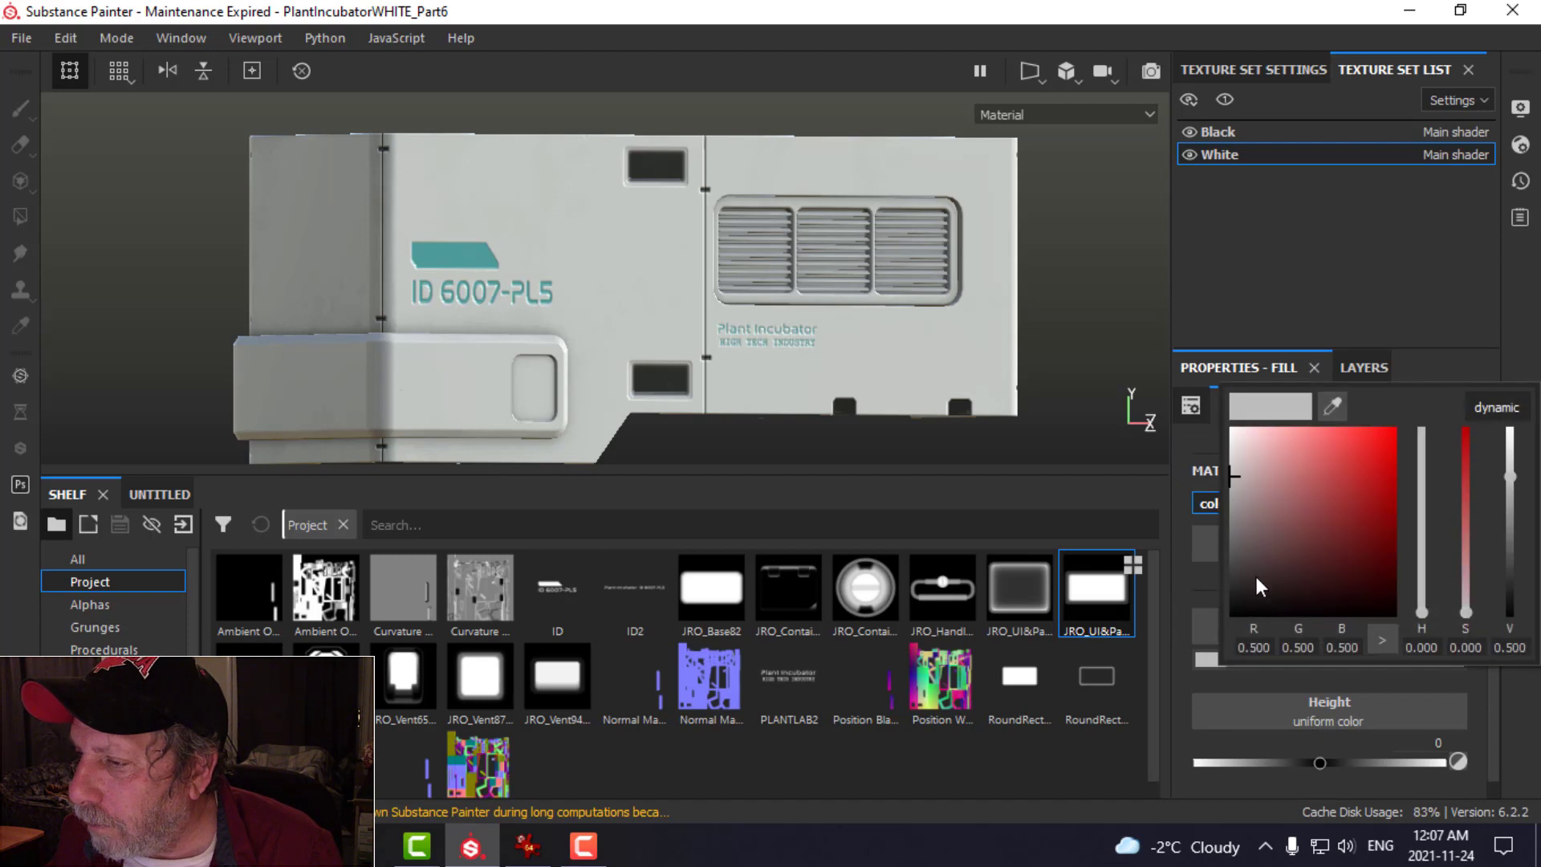
{"action": "left_click", "coordinate": [1229, 590]}
{"action": "left_click", "coordinate": [1450, 327]}
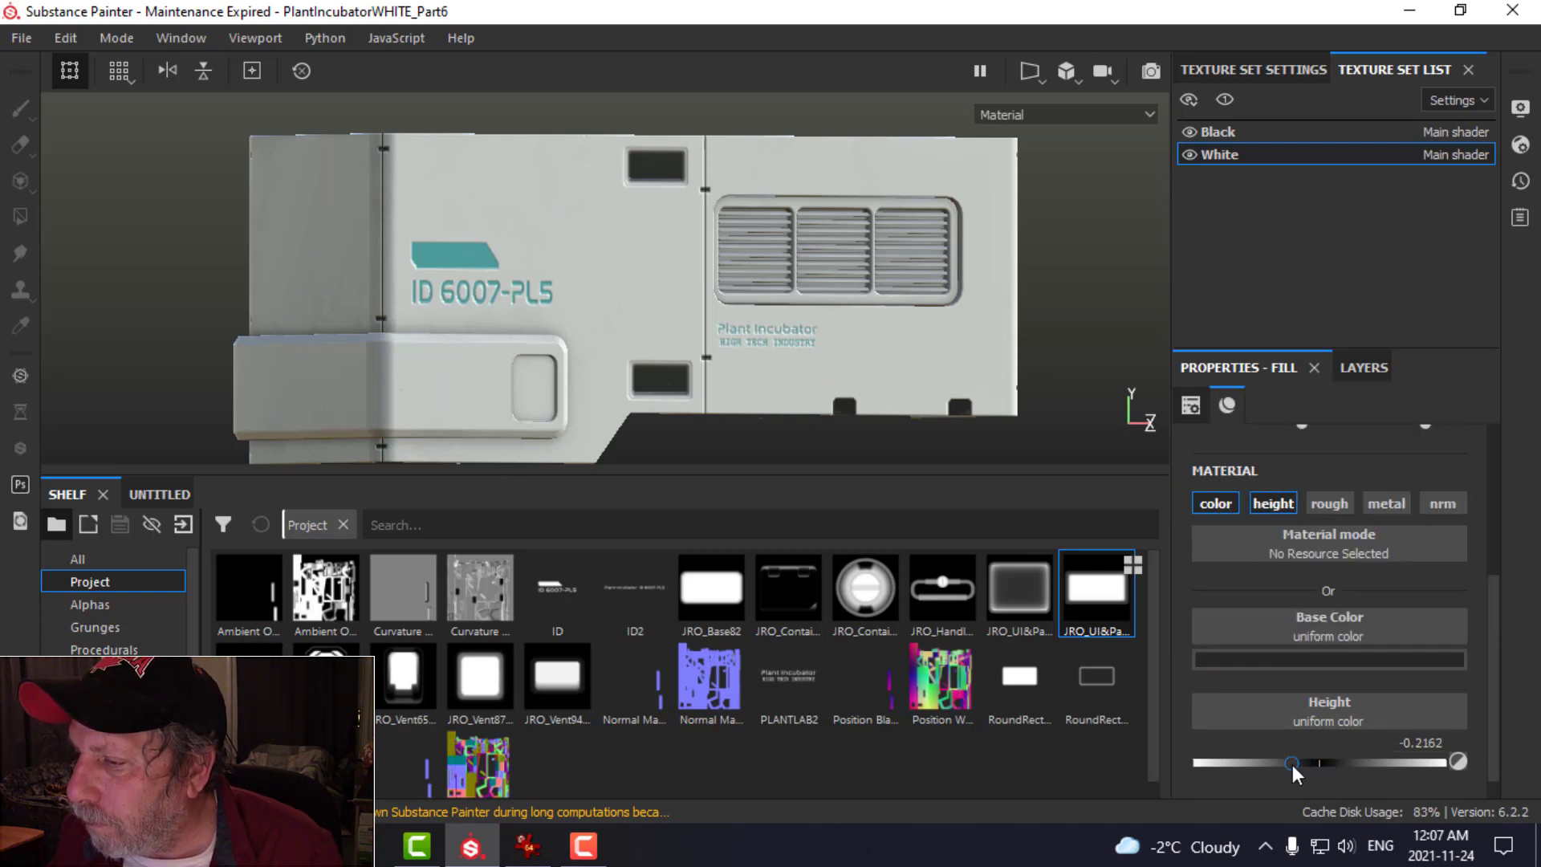
{"action": "left_click_drag", "start_coordinate": [888, 338], "coordinate": [933, 321], "text": "alt"}
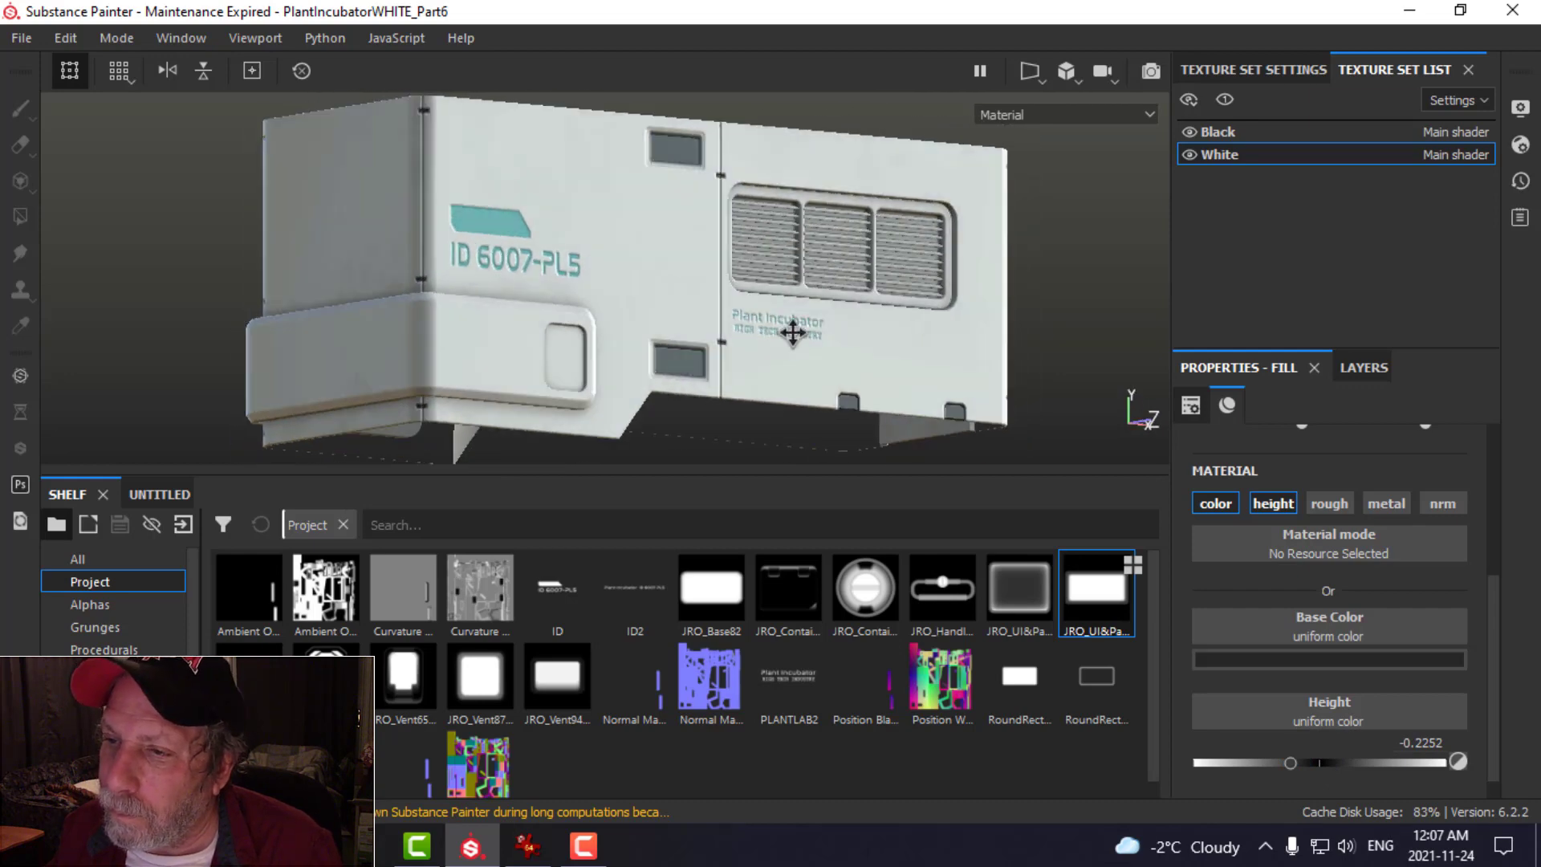
{"action": "middle_click_drag", "start_coordinate": [793, 331], "coordinate": [836, 309]}
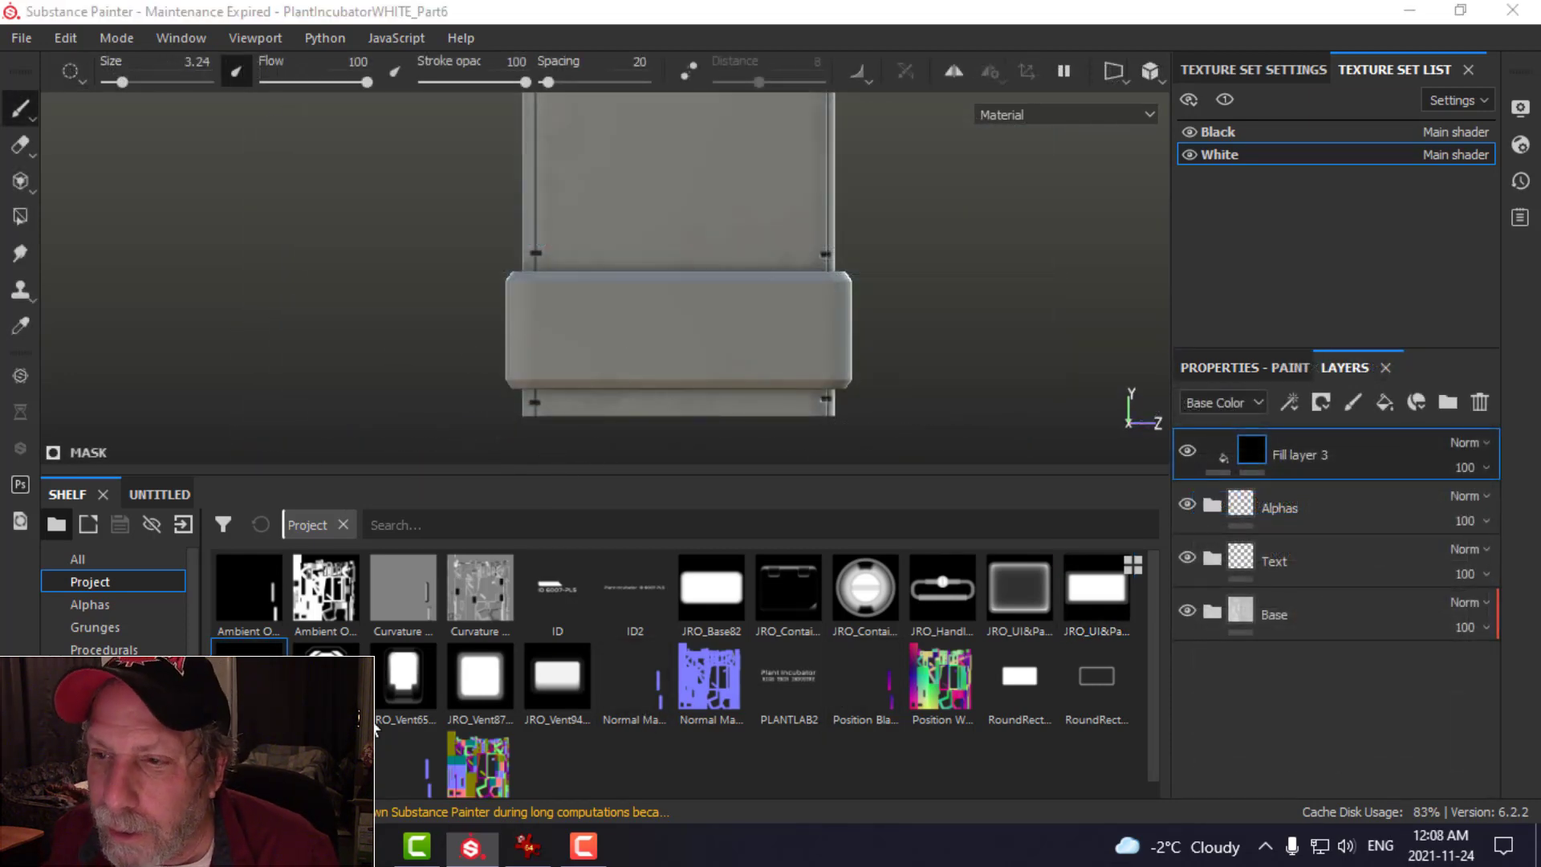
- Switch to File Explorer and look through the UI&Panels folder of JRO_HSAlphas_Vol02_Tiff for a suitable alpha shape
{"action": "key", "text": "alt+Tab"}
{"action": "left_click", "coordinate": [1460, 20]}
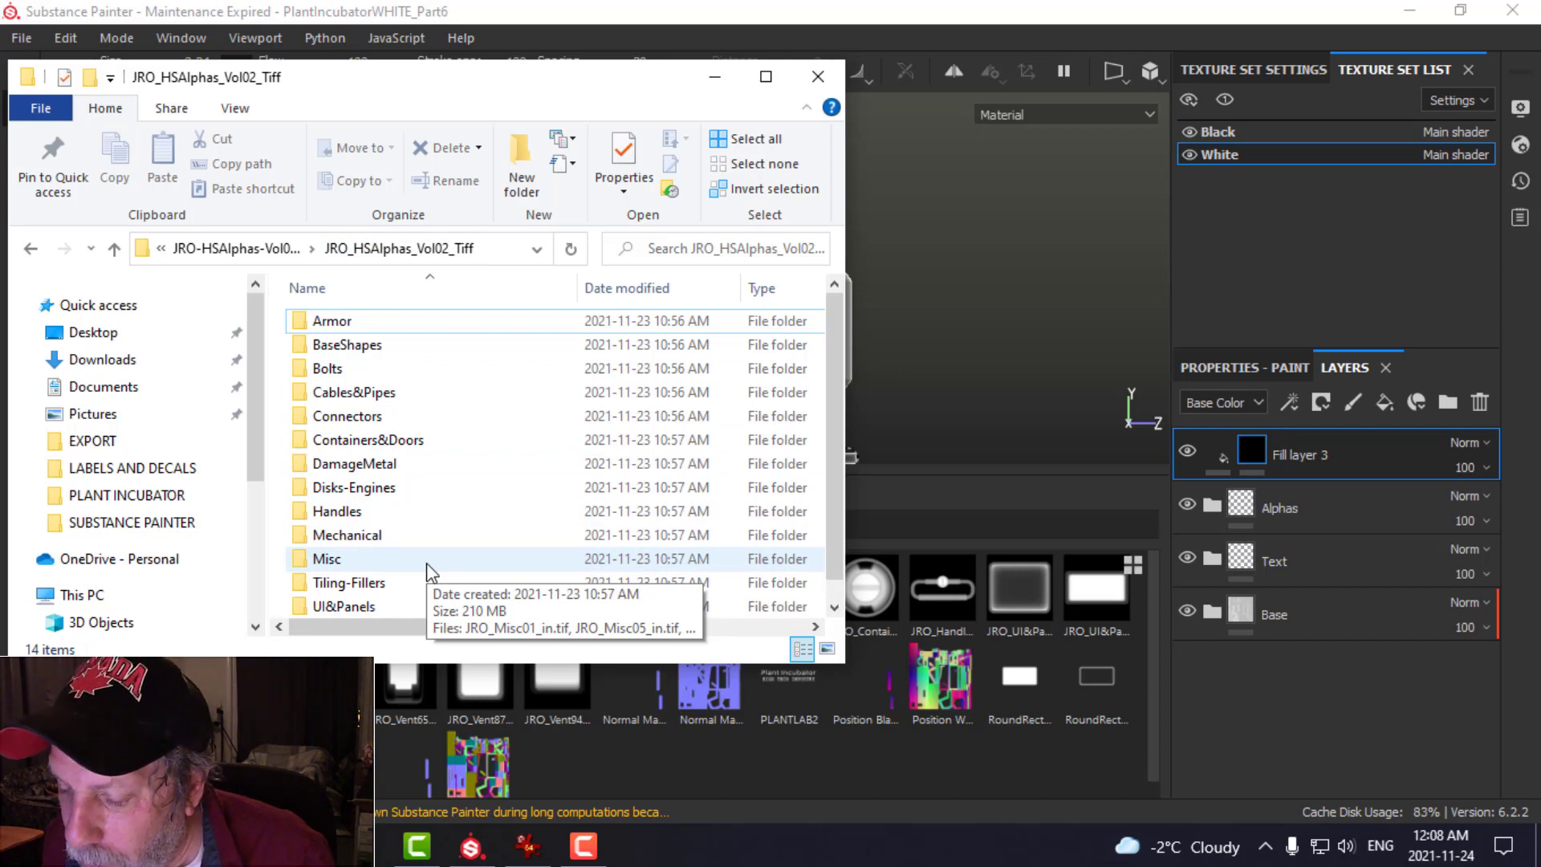
{"action": "scroll", "coordinate": [409, 566], "scroll_direction": "down", "scroll_amount": 1}
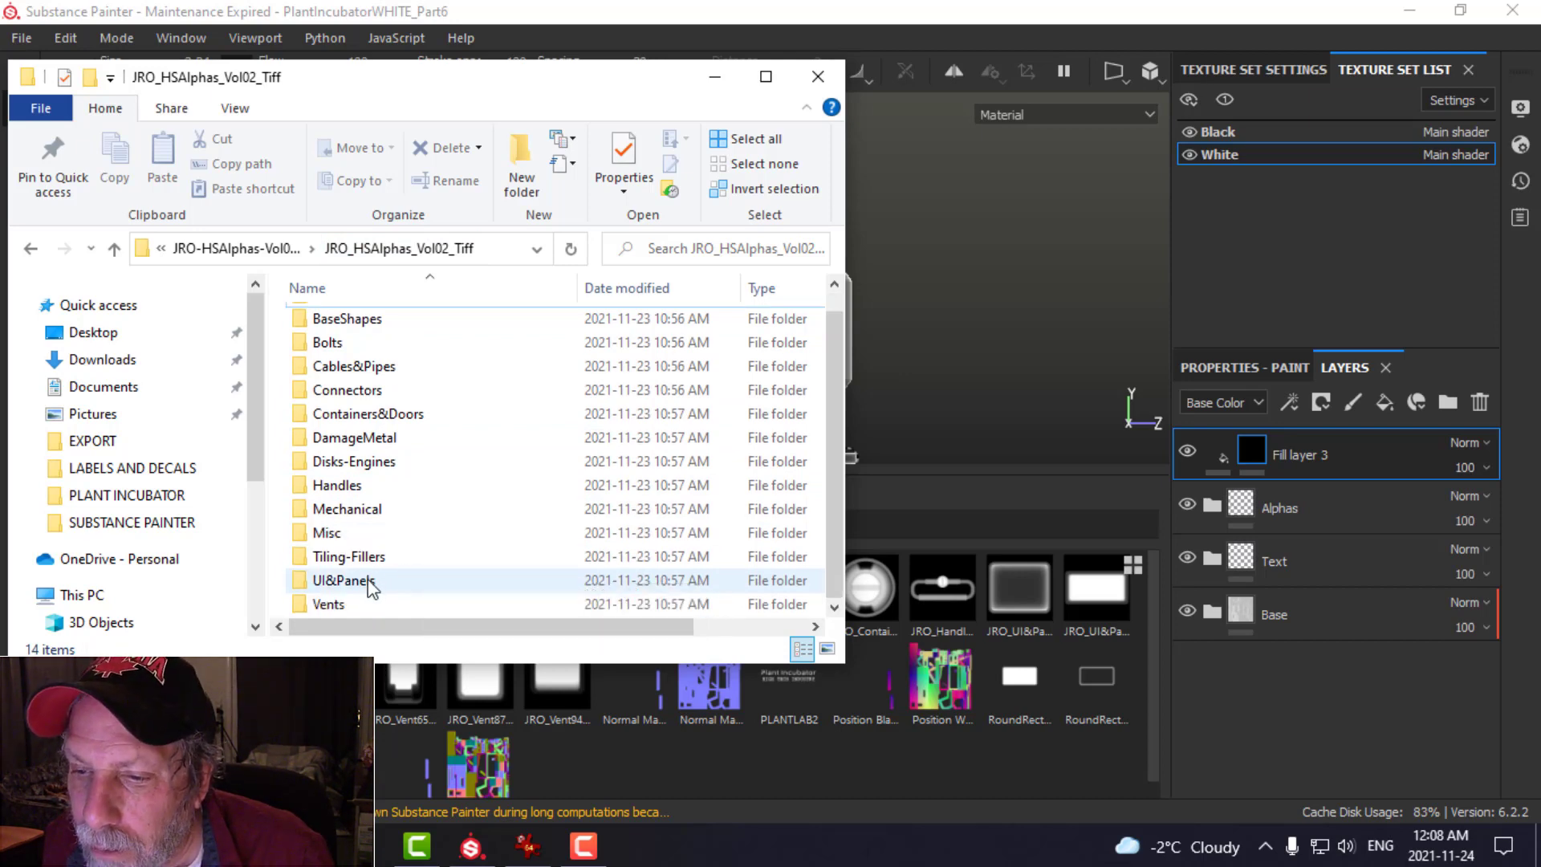
{"action": "double_click", "coordinate": [371, 580]}
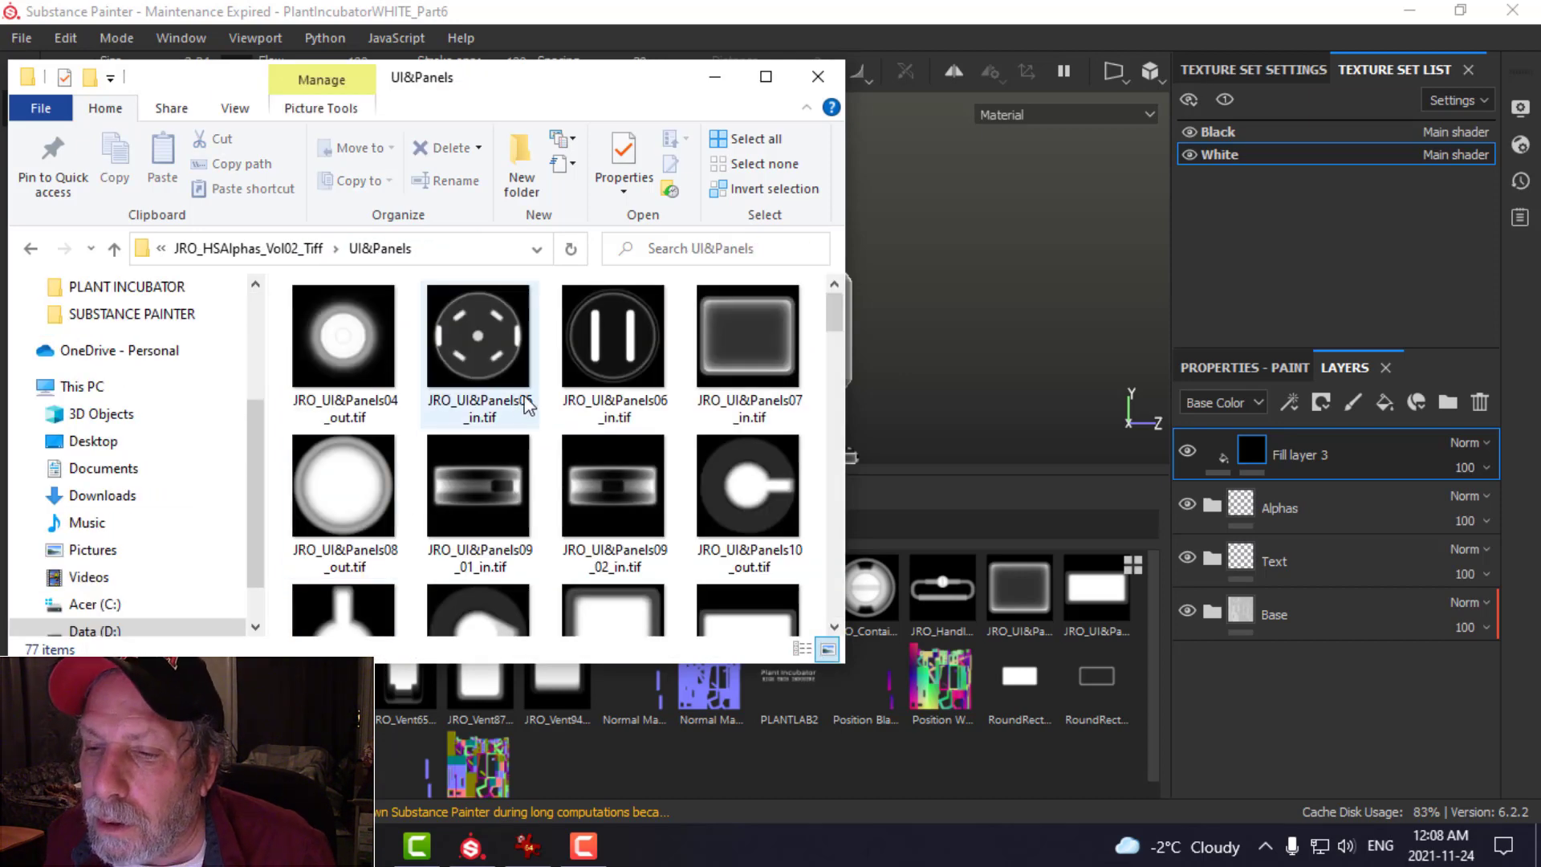
{"action": "scroll", "coordinate": [695, 428], "scroll_direction": "down", "scroll_amount": 4}
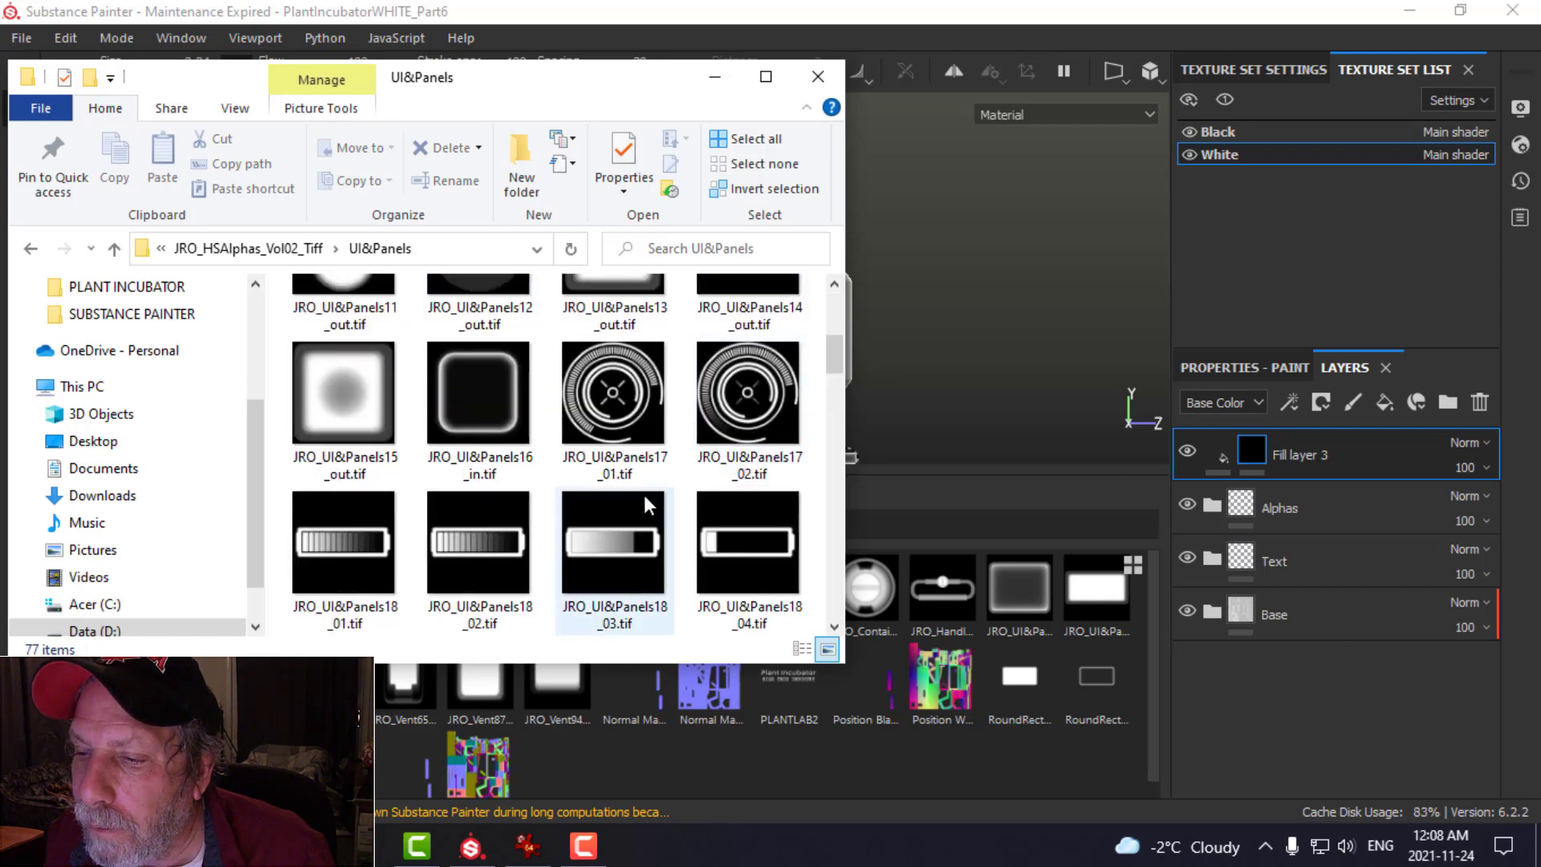
{"action": "scroll", "coordinate": [667, 496], "scroll_direction": "down", "scroll_amount": 5}
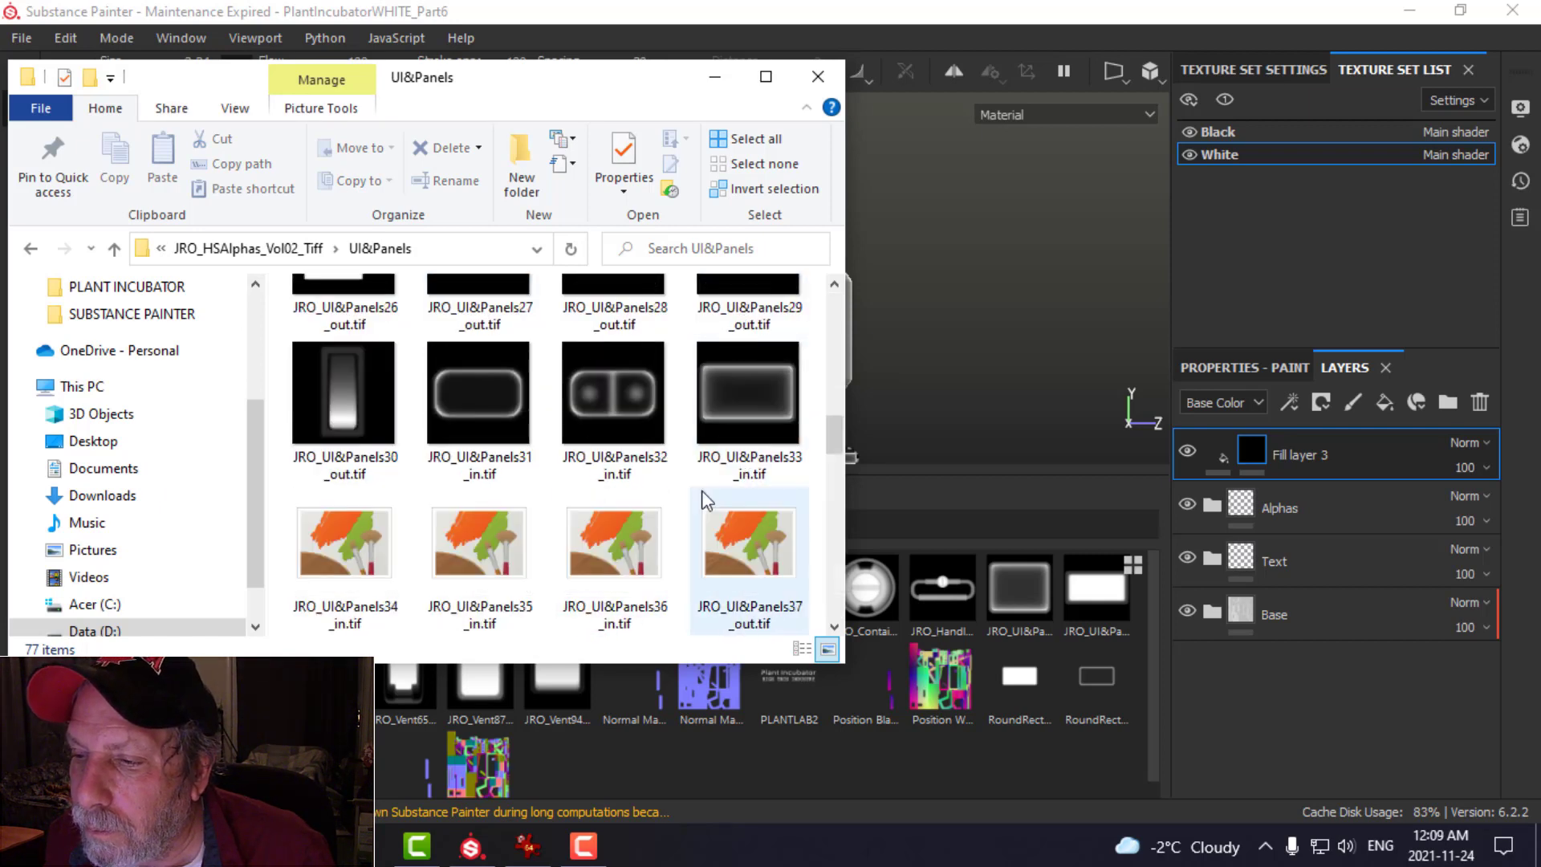
{"action": "scroll", "coordinate": [704, 500], "scroll_direction": "down", "scroll_amount": 3}
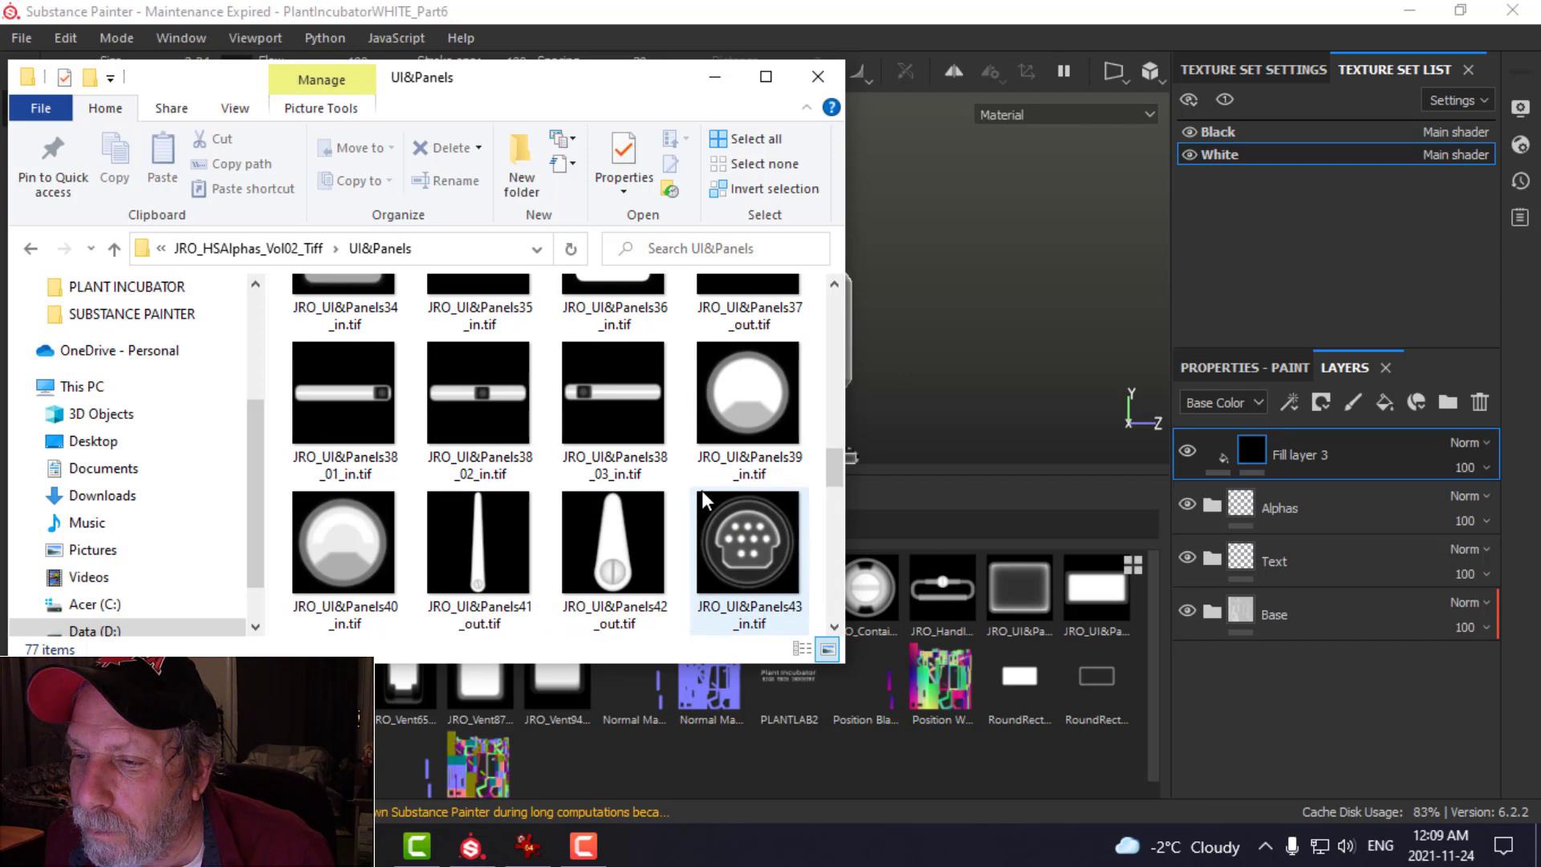
{"action": "scroll", "coordinate": [704, 502], "scroll_direction": "up", "scroll_amount": 1}
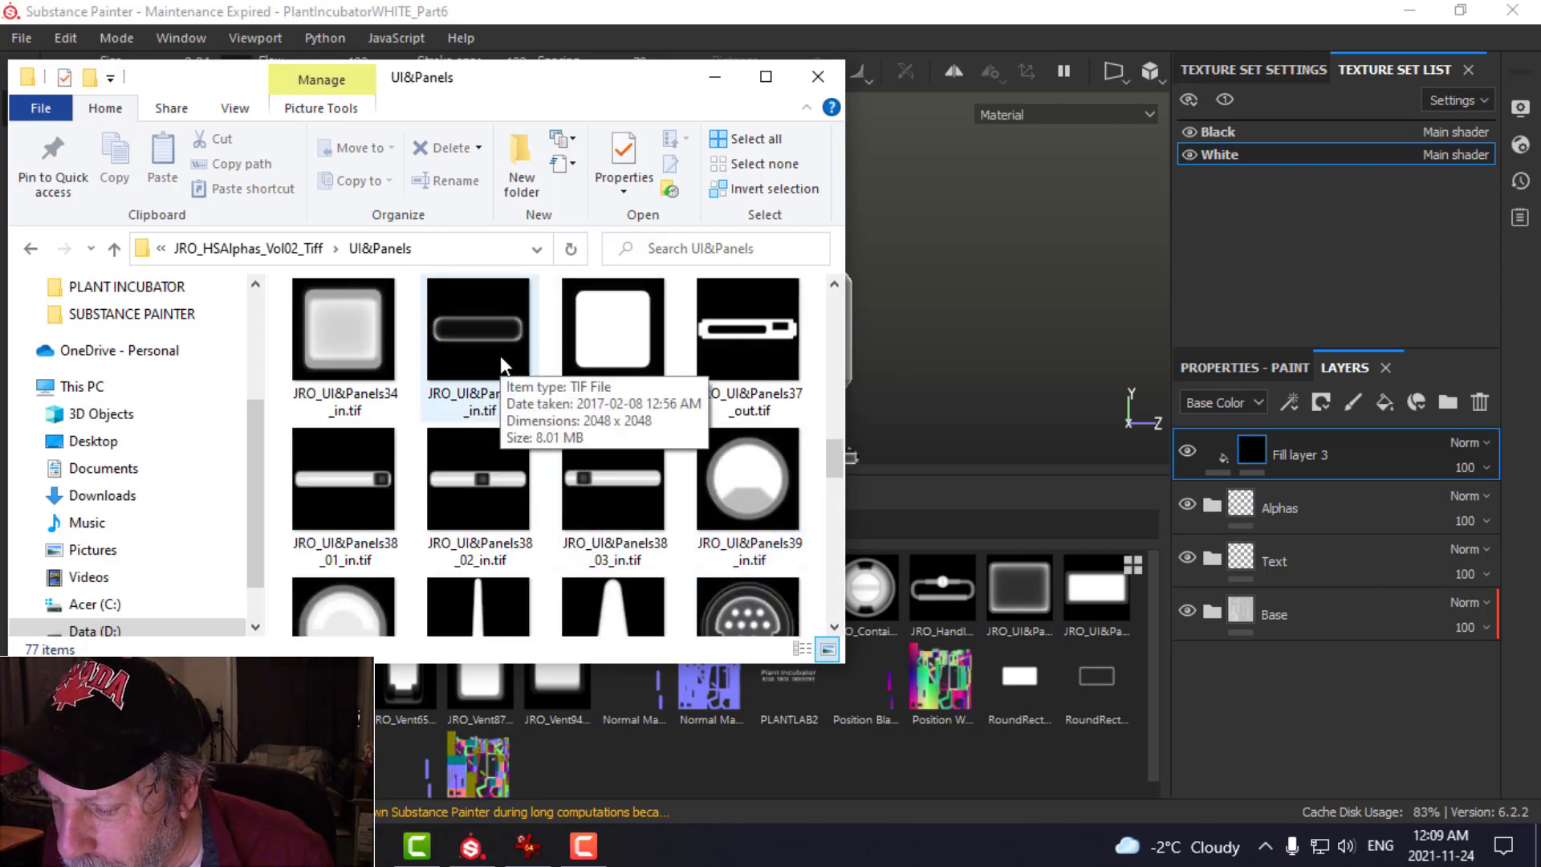
- Find JRO_Vent74_01_in.tif in the Vents folder and bring it into Substance Painter's shelf for import
{"action": "left_click", "coordinate": [247, 248]}
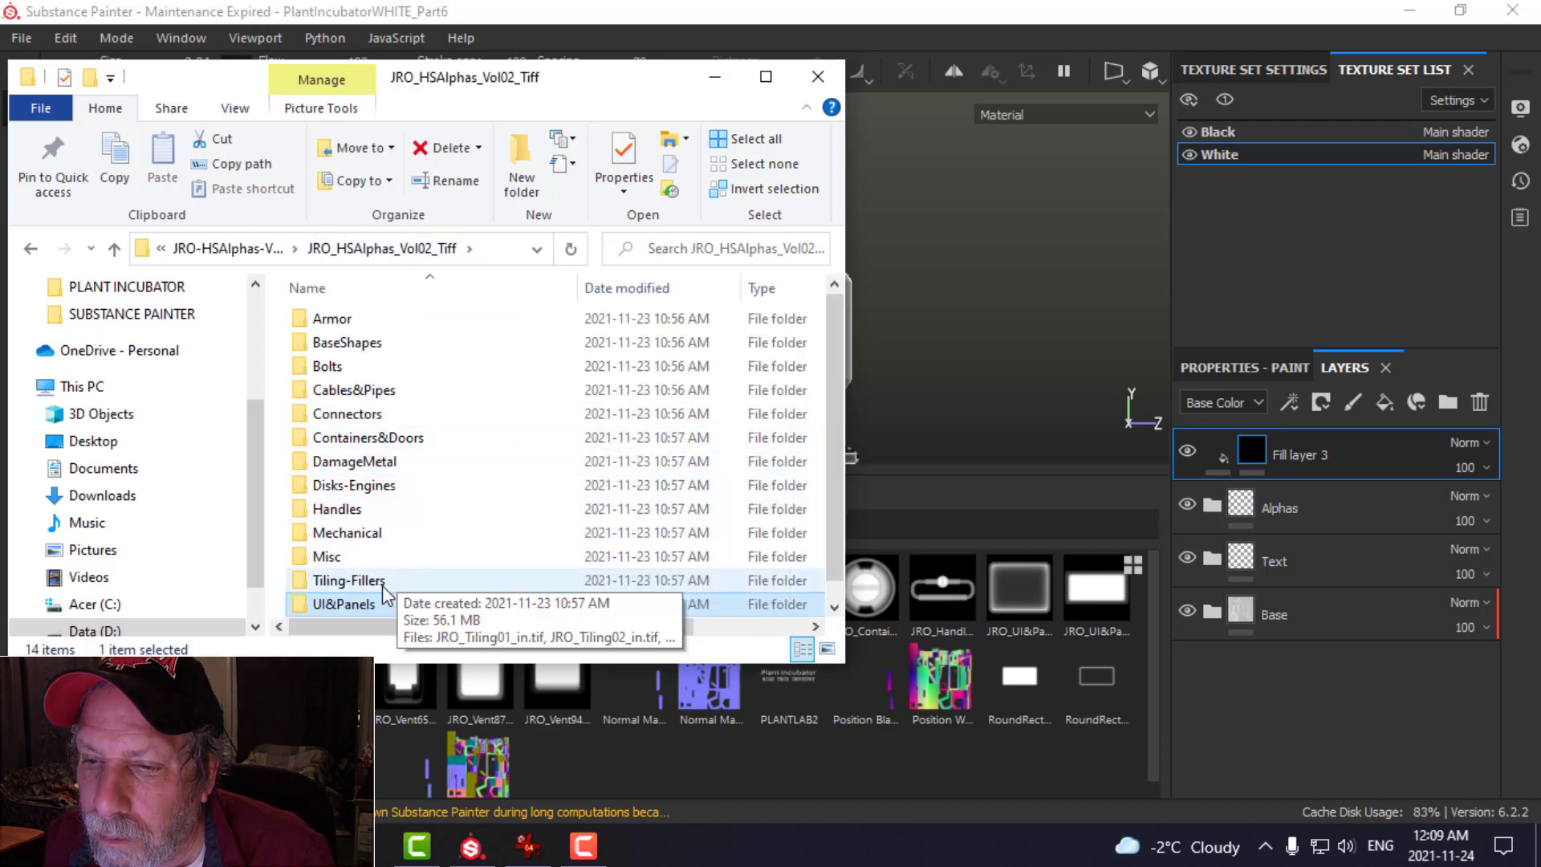
{"action": "scroll", "coordinate": [345, 606], "scroll_direction": "down", "scroll_amount": 1}
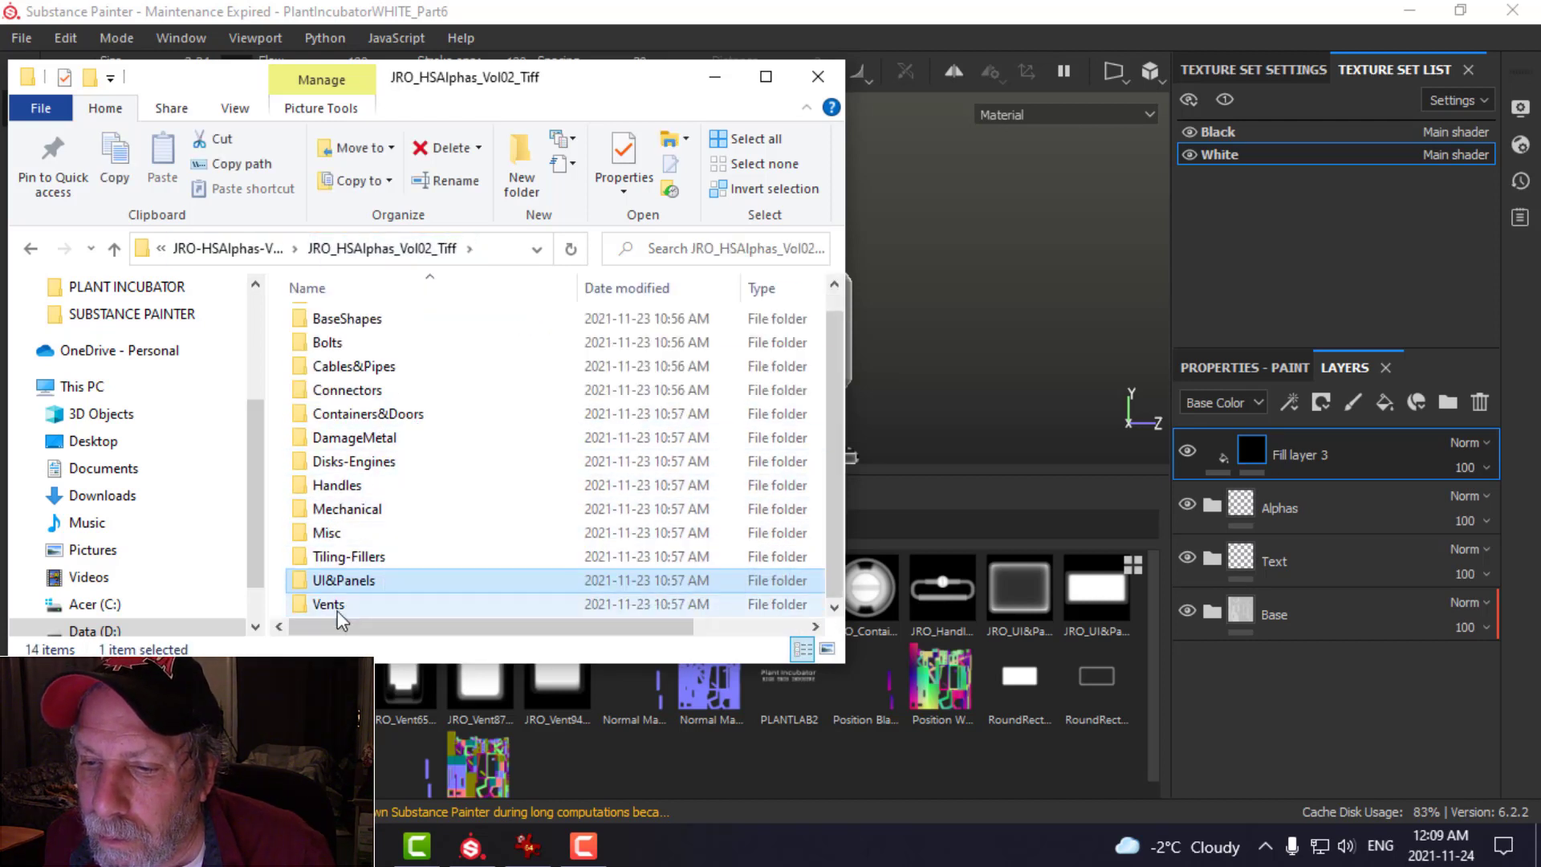
{"action": "double_click", "coordinate": [337, 610]}
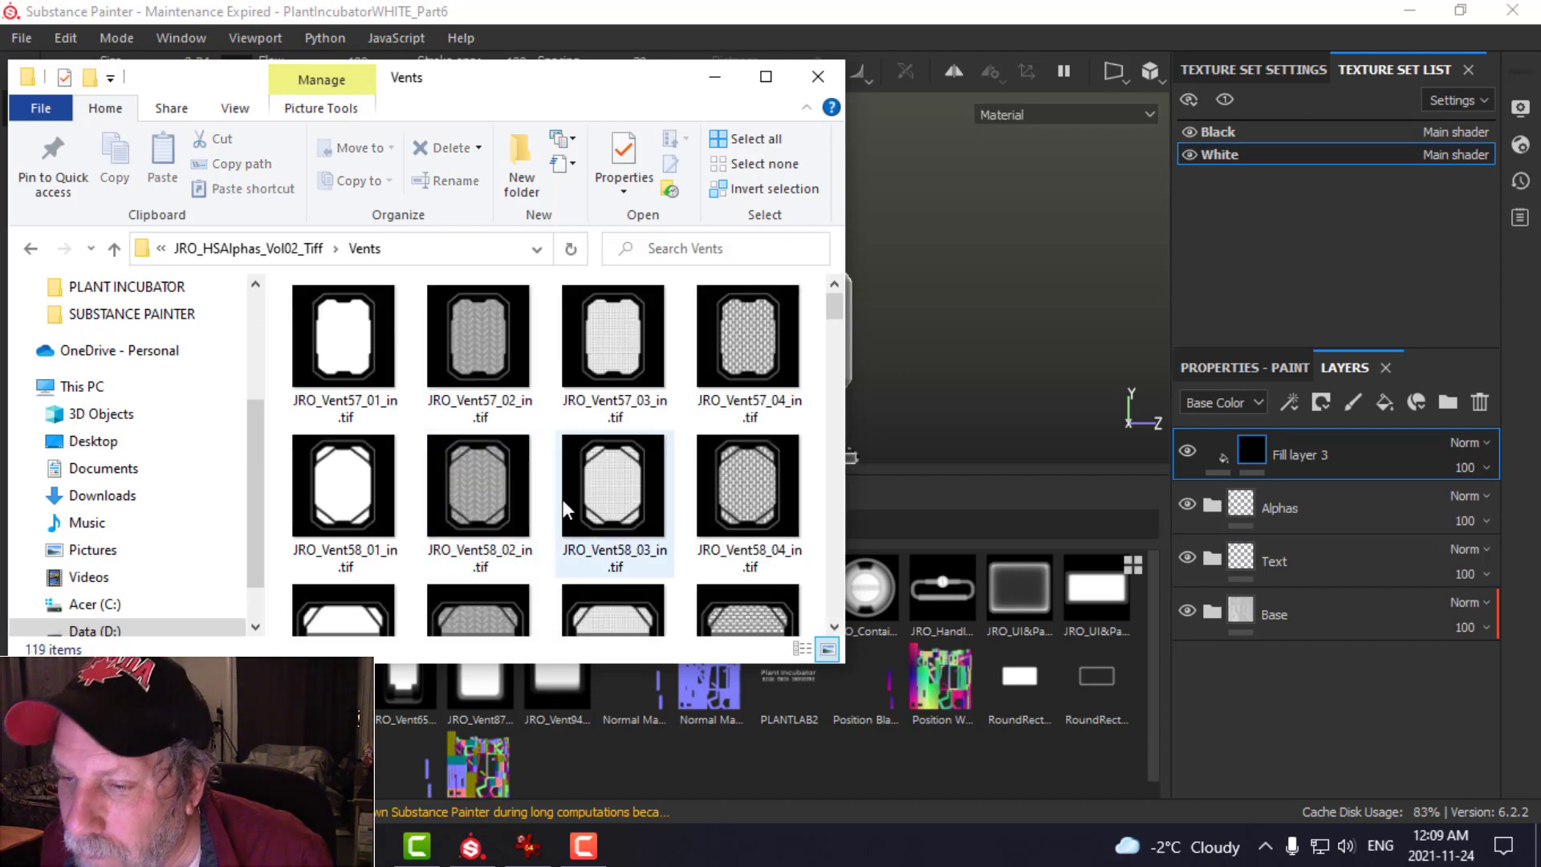
{"action": "scroll", "coordinate": [562, 499], "scroll_direction": "down", "scroll_amount": 5}
{"action": "scroll", "coordinate": [561, 507], "scroll_direction": "down", "scroll_amount": 1}
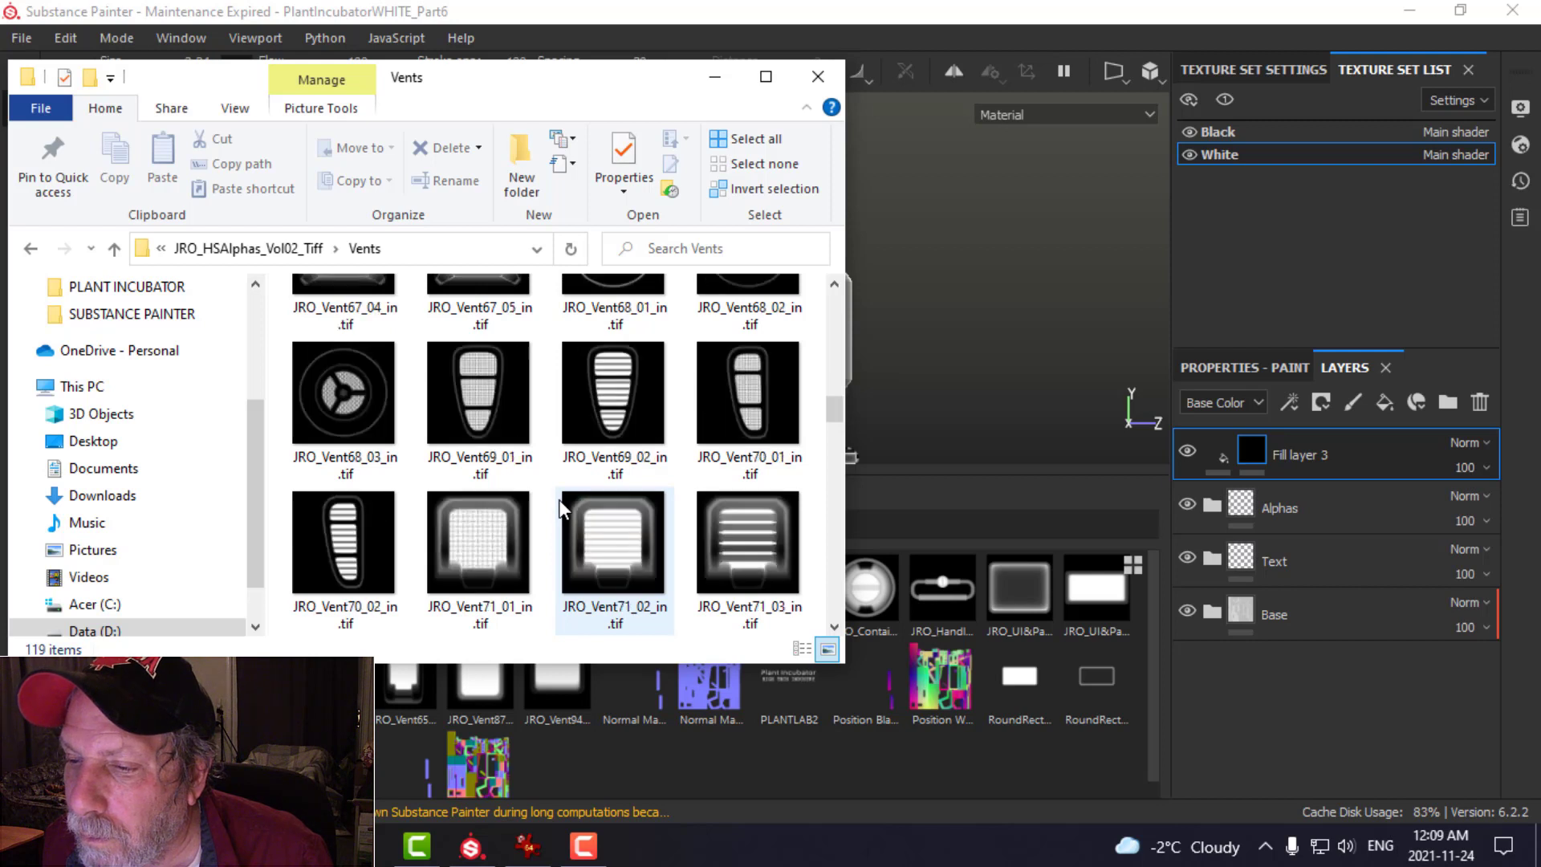
{"action": "scroll", "coordinate": [558, 499], "scroll_direction": "down", "scroll_amount": 1}
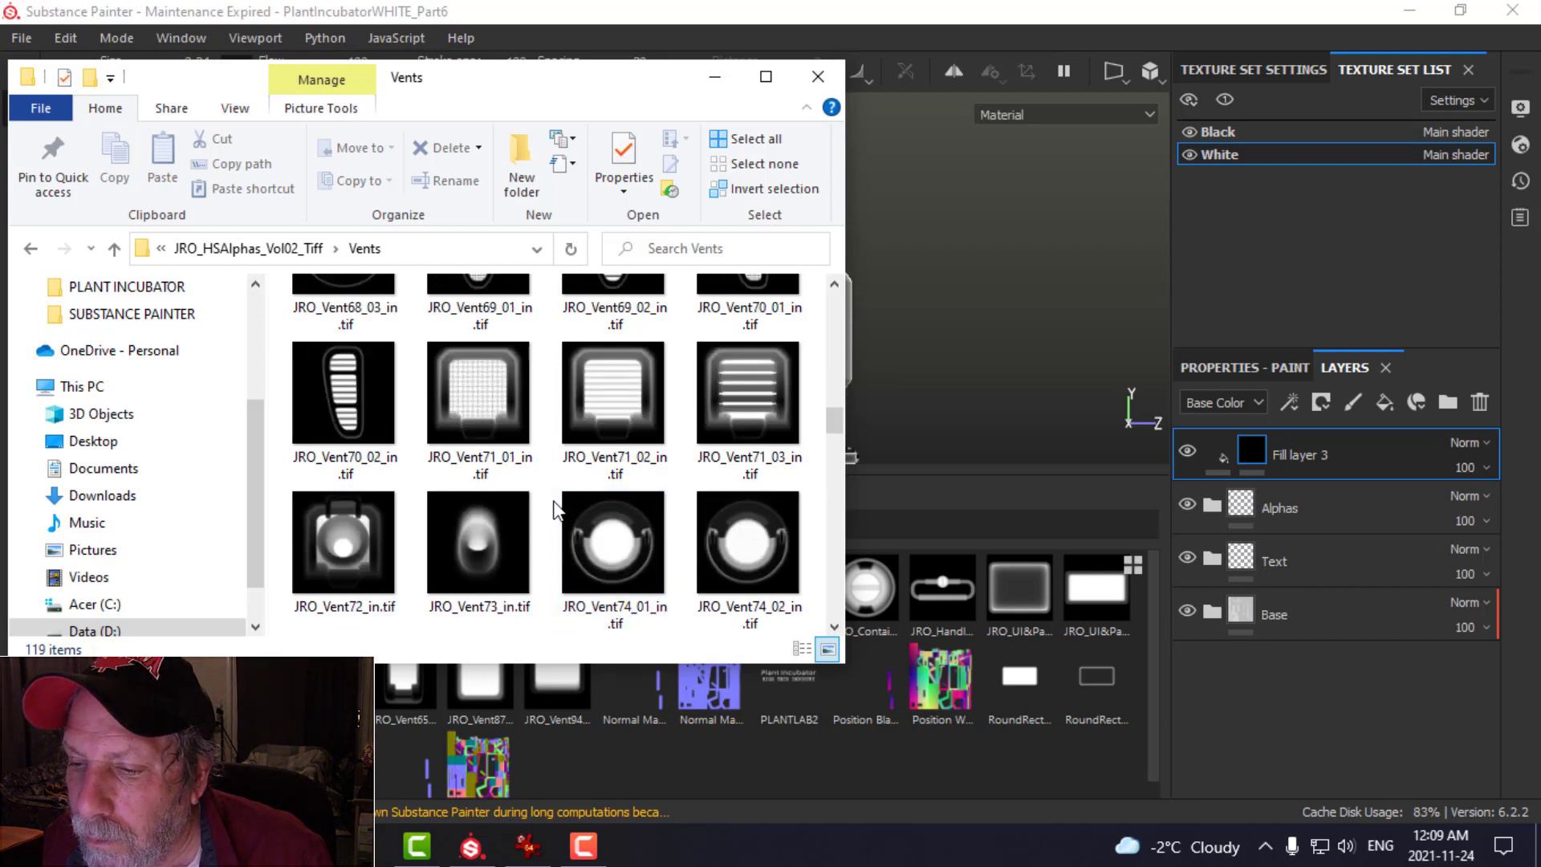
{"action": "mouse_move", "coordinate": [591, 548]}
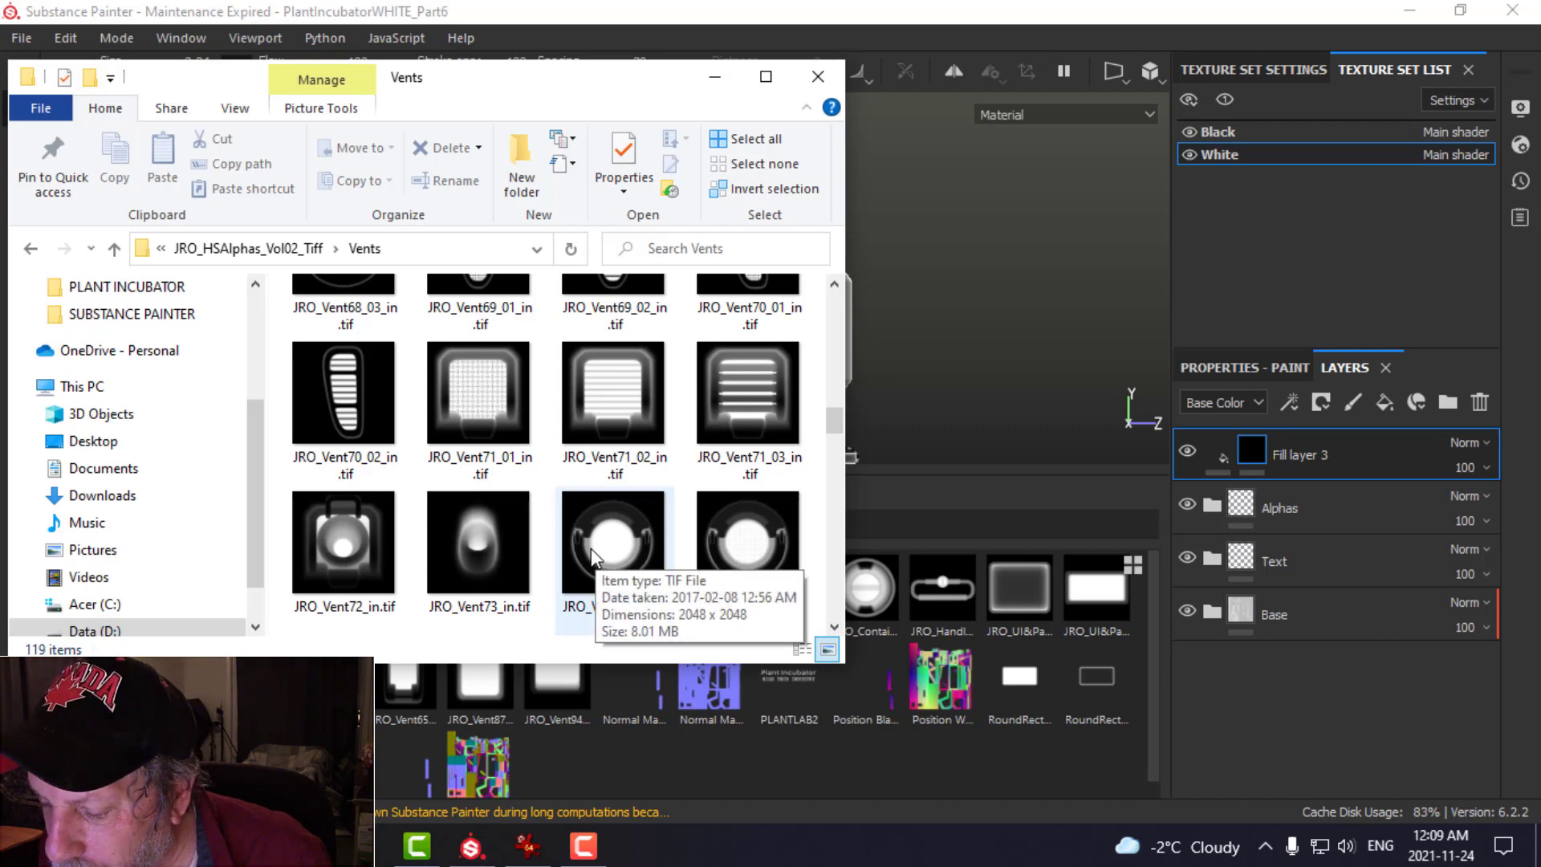
{"action": "mouse_move", "coordinate": [591, 548]}
{"action": "left_mouse_down"}
{"action": "mouse_move", "coordinate": [635, 558]}
{"action": "mouse_move", "coordinate": [827, 750]}
{"action": "left_mouse_up"}
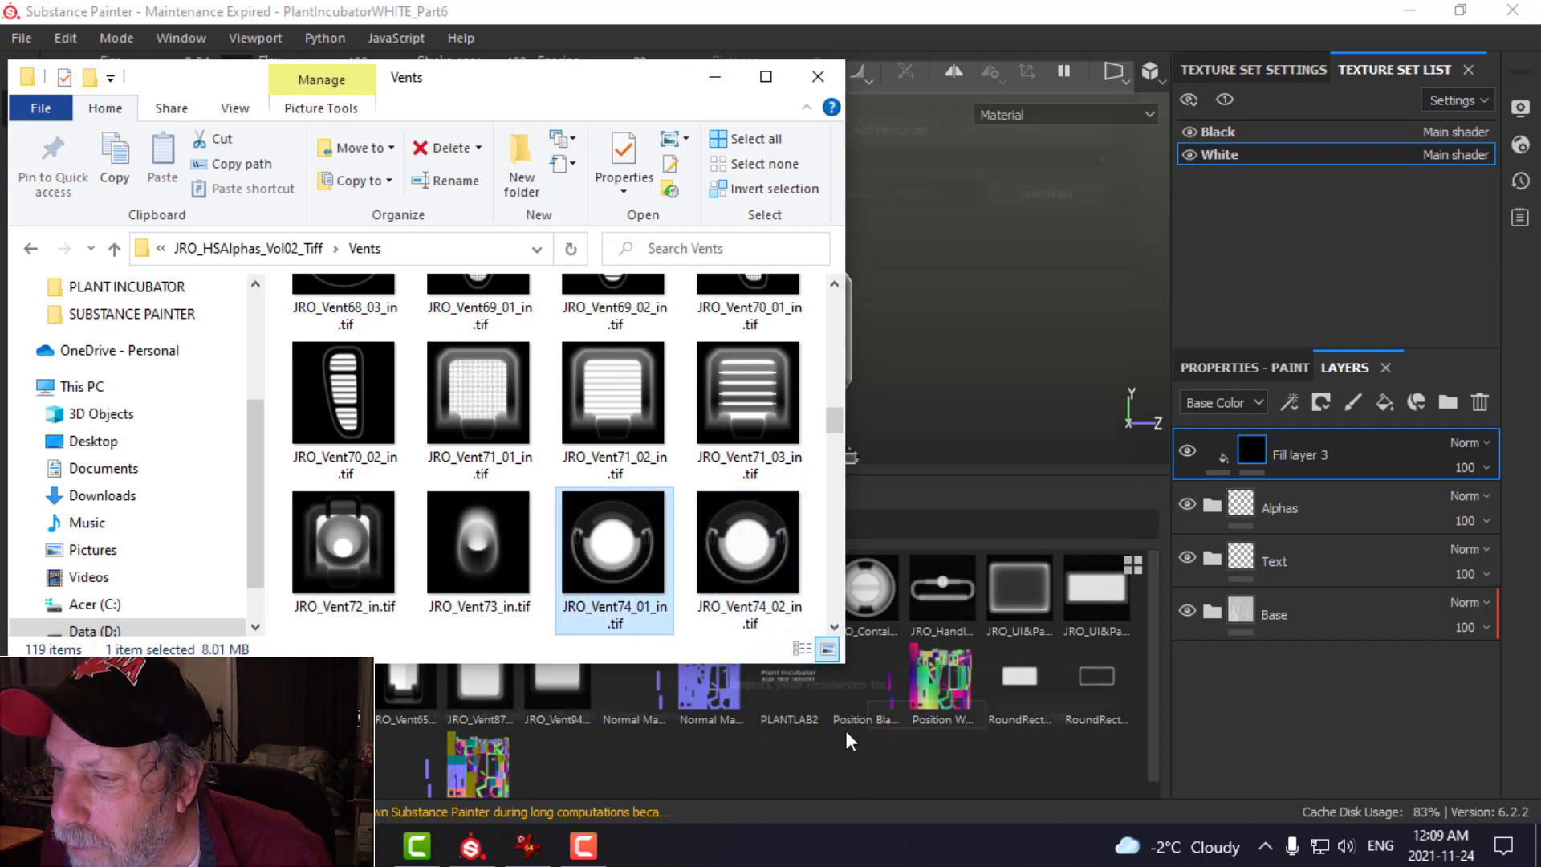
- Import JRO_Vent74_01_in.tif as an alpha into the project PlantIncubatorWHITE_Part6
{"action": "left_click", "coordinate": [1058, 185]}
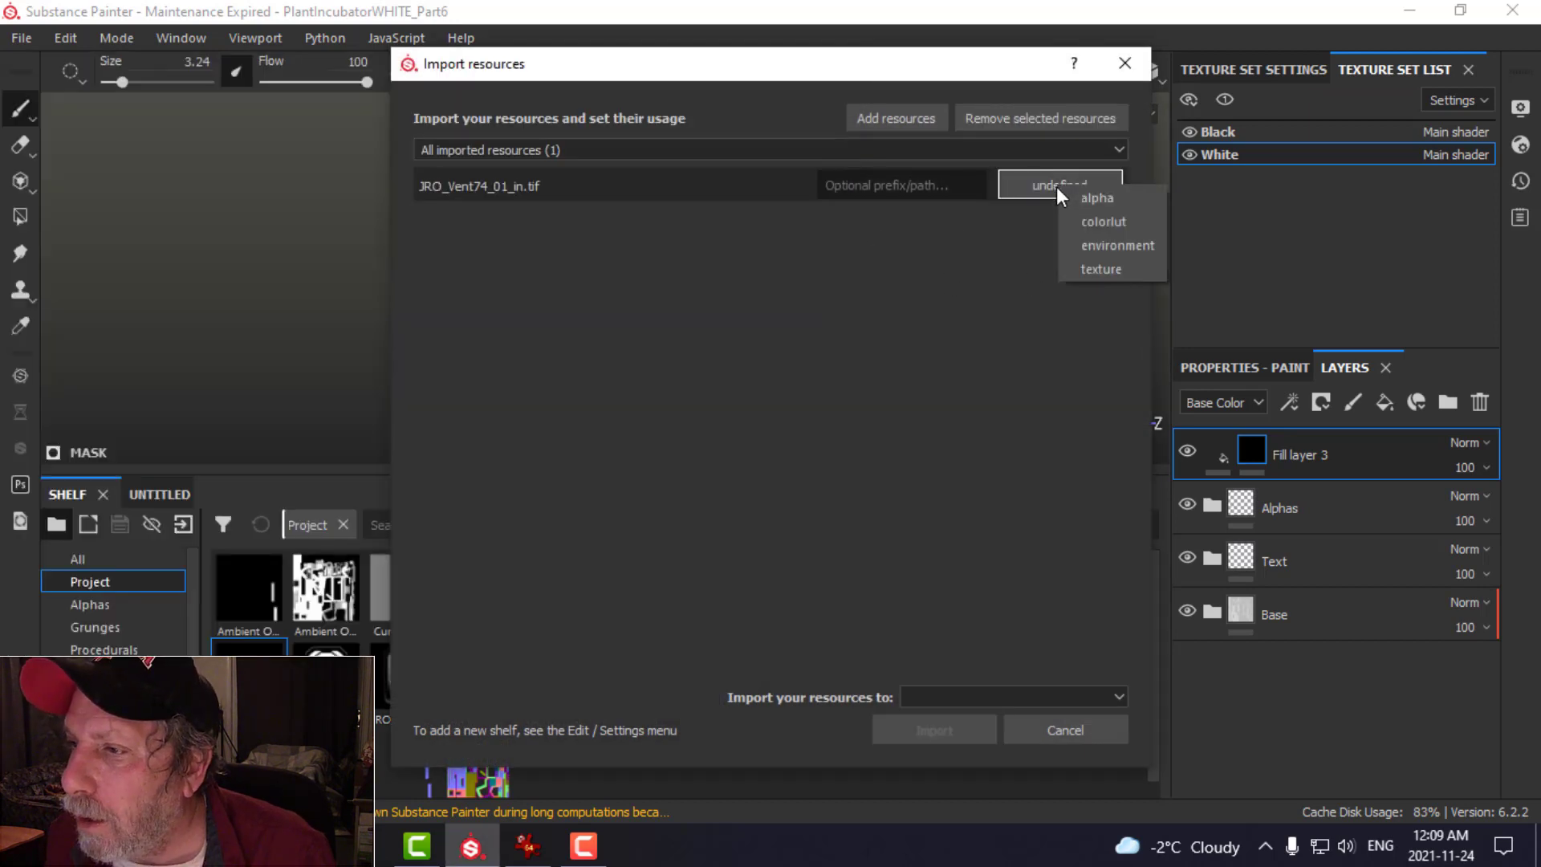
{"action": "left_click", "coordinate": [1068, 199]}
{"action": "left_click", "coordinate": [988, 695]}
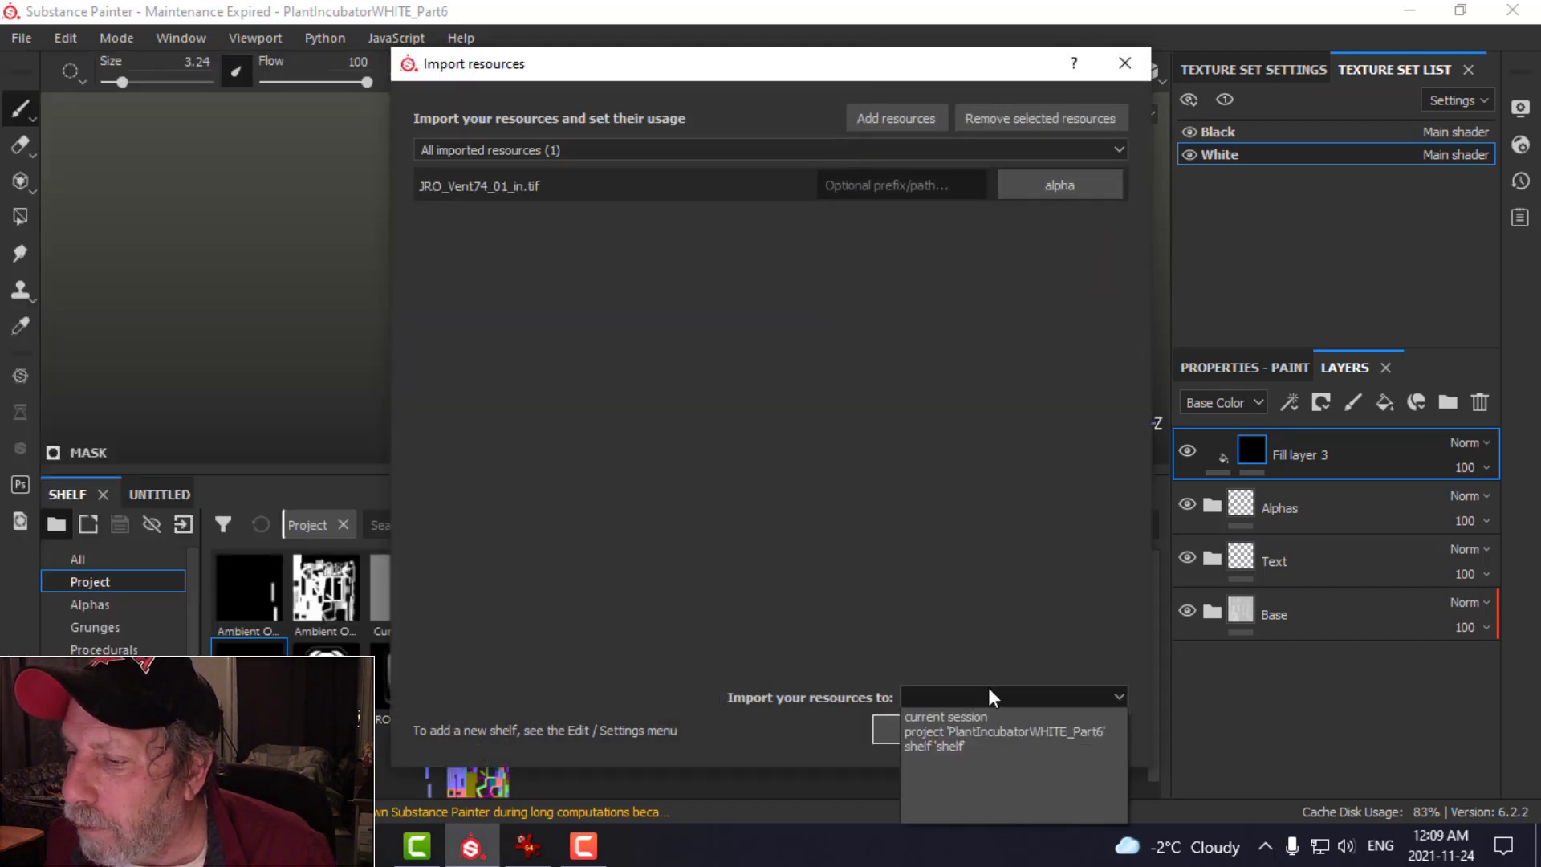
{"action": "left_click", "coordinate": [973, 731]}
{"action": "left_click", "coordinate": [932, 730]}
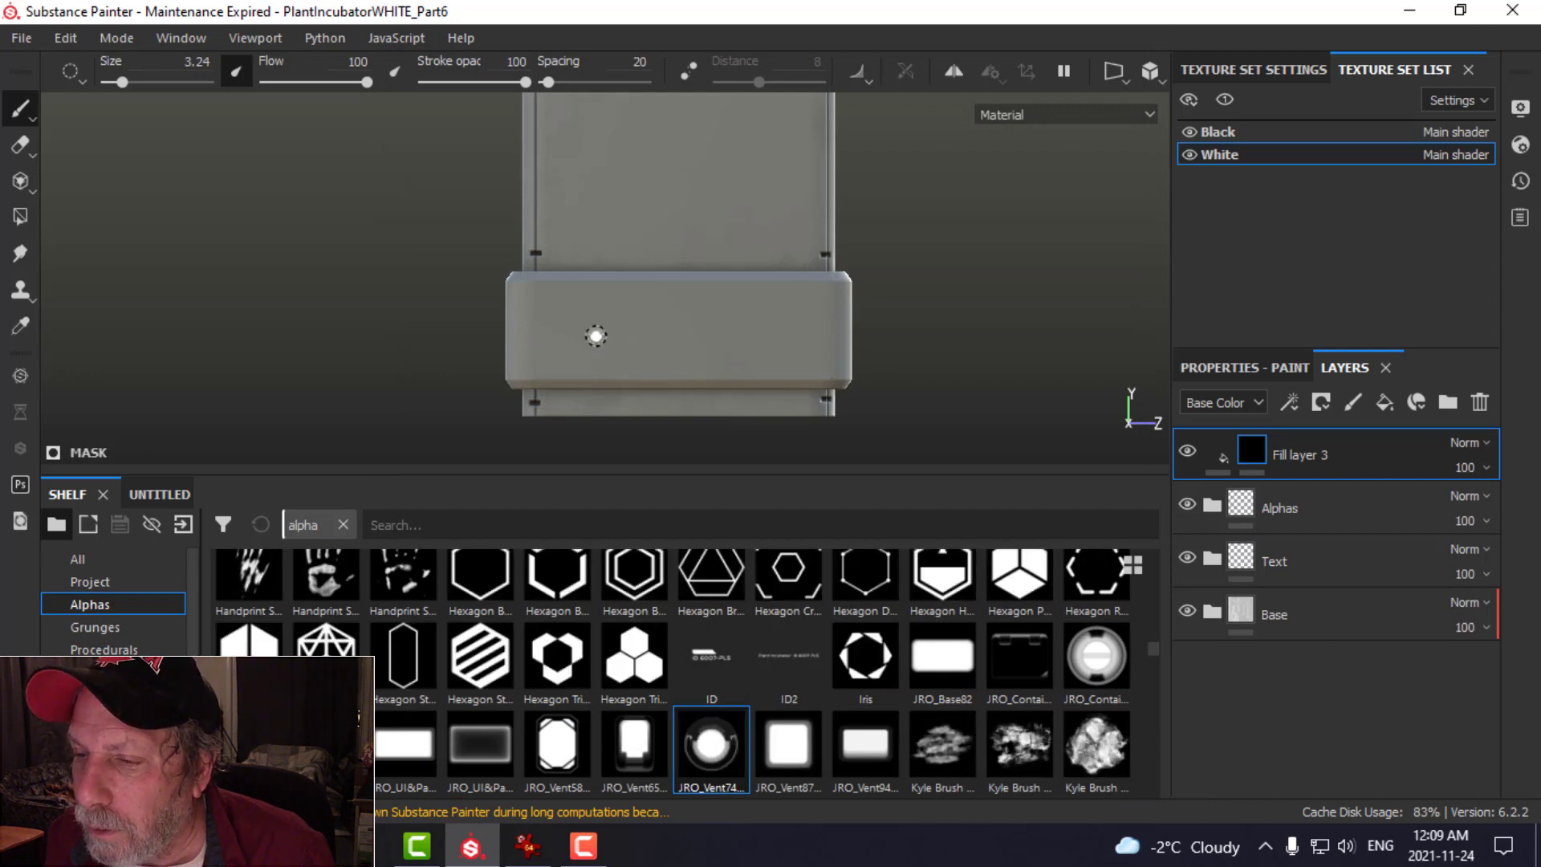
- Enlarge the vent brush to 13.99 and lower Fill layer 3's height slightly for a deeper imprint
{"action": "right_click_drag", "start_coordinate": [591, 337], "coordinate": [591, 335], "text": "ctrl"}
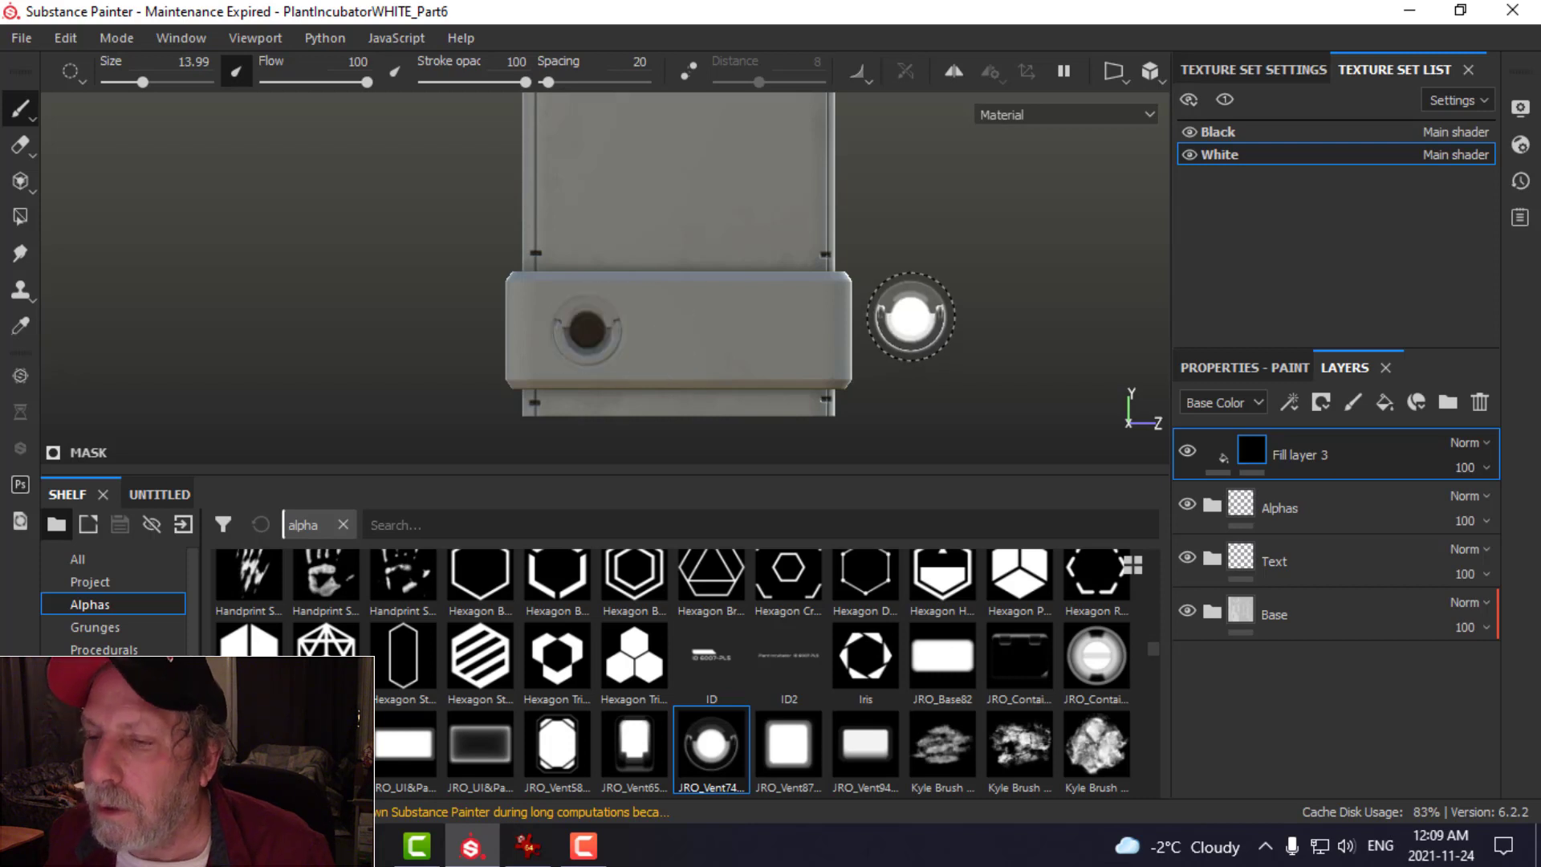
{"action": "mouse_move", "coordinate": [912, 320]}
{"action": "left_mouse_down", "text": "alt"}
{"action": "mouse_move", "coordinate": [852, 337]}
{"action": "mouse_move", "coordinate": [807, 313]}
{"action": "left_mouse_up", "text": "alt"}
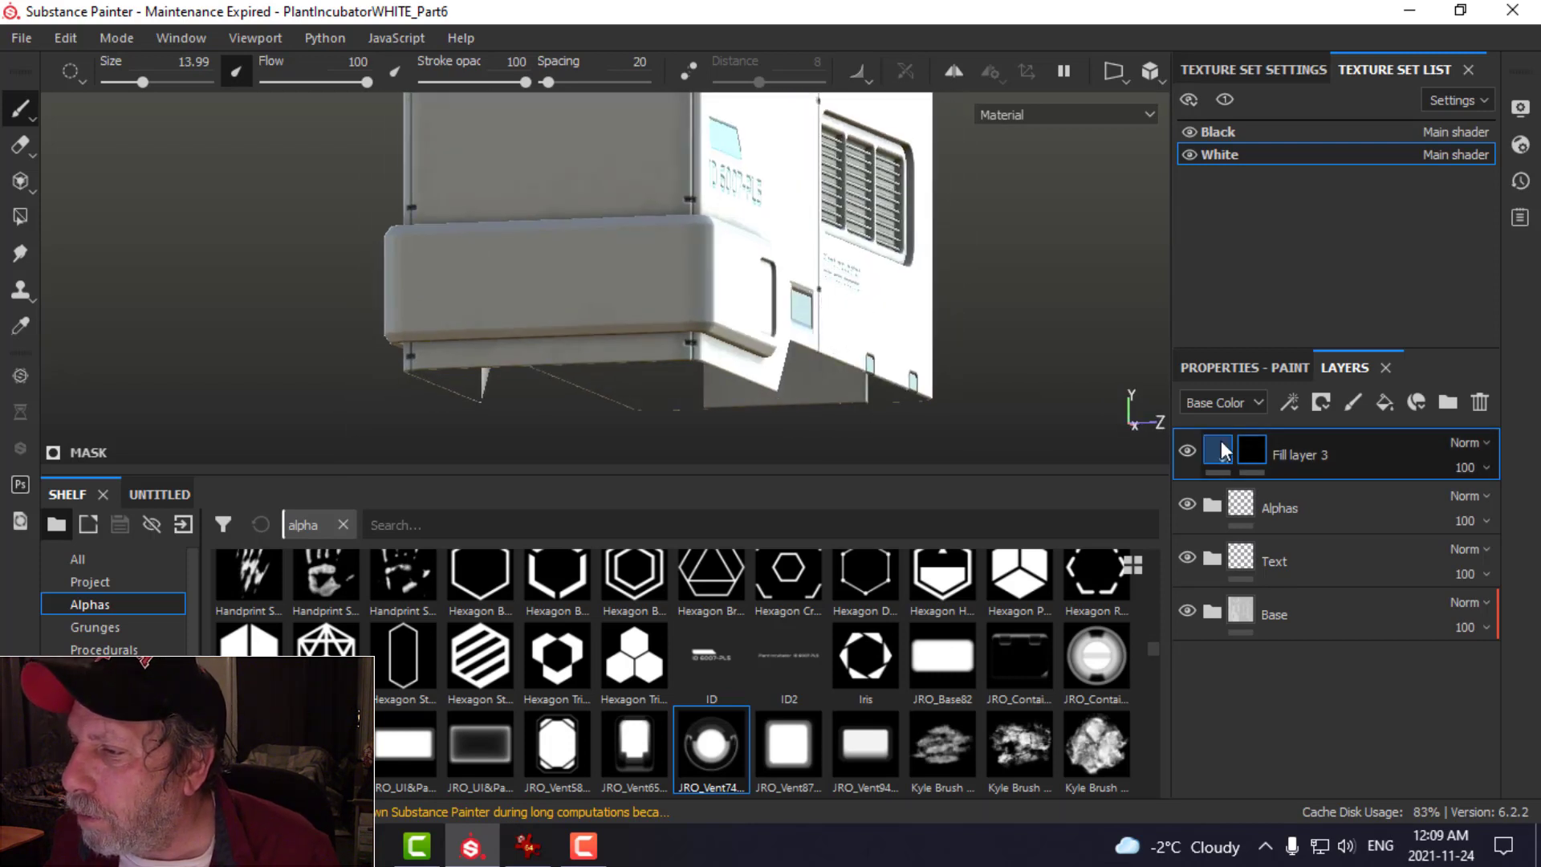
{"action": "left_click", "coordinate": [1220, 445]}
{"action": "left_click", "coordinate": [1236, 370]}
{"action": "left_click_drag", "start_coordinate": [1289, 763], "coordinate": [1279, 764]}
{"action": "left_click", "coordinate": [1363, 367]}
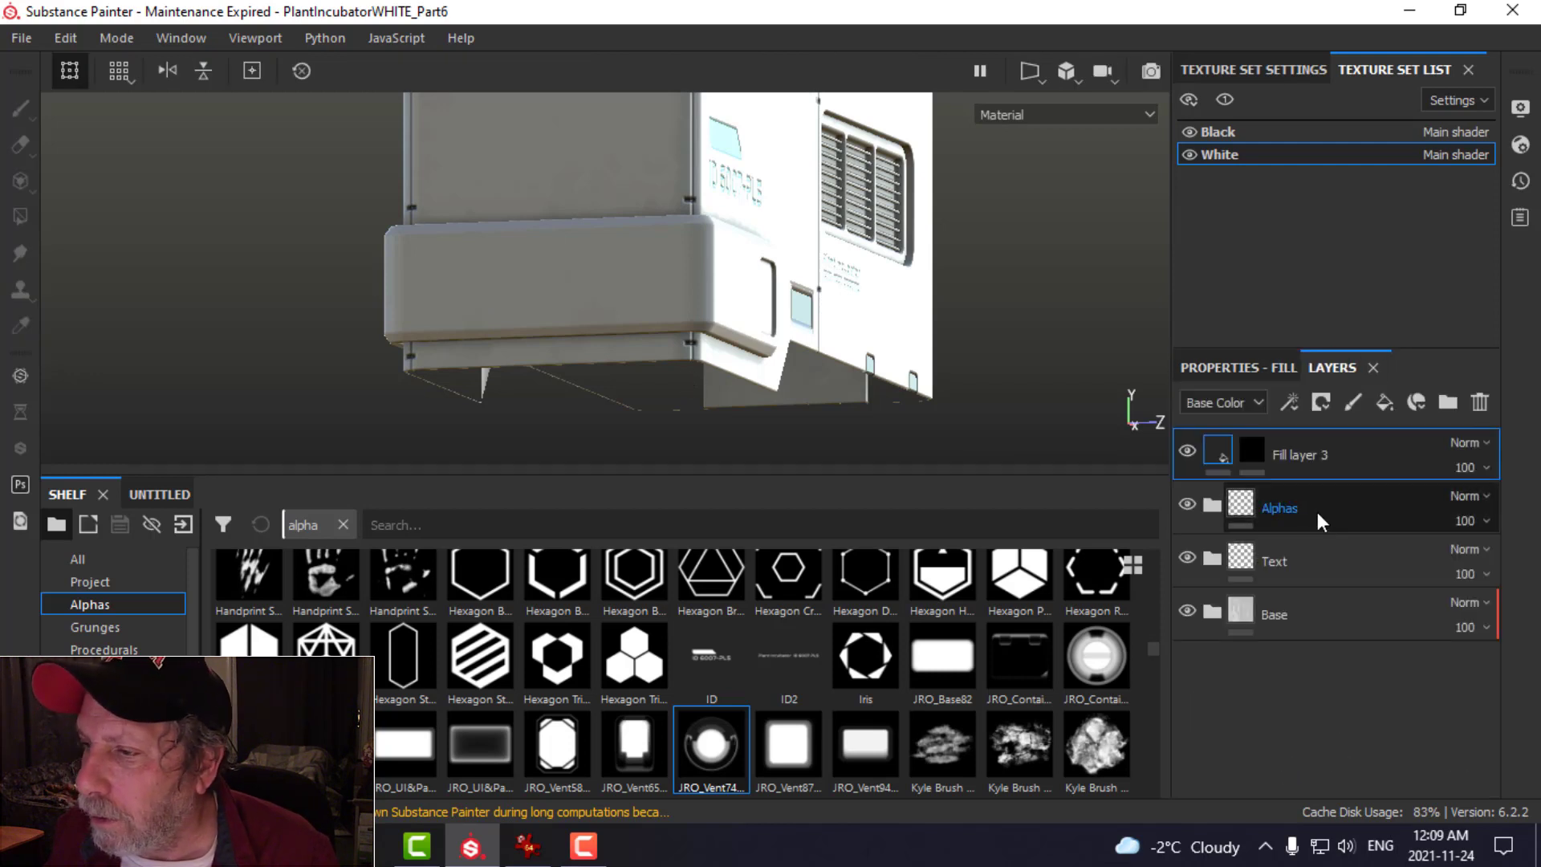
- Stamp the circular vent alpha twice, side by side, in Fill layer 3's mask on the narrow end face of the protruding block
{"action": "left_click", "coordinate": [1250, 449]}
{"action": "mouse_move", "coordinate": [565, 331]}
{"action": "left_mouse_down", "text": "alt"}
{"action": "mouse_move", "coordinate": [616, 325]}
{"action": "mouse_move", "coordinate": [585, 321]}
{"action": "left_mouse_up", "text": "alt"}
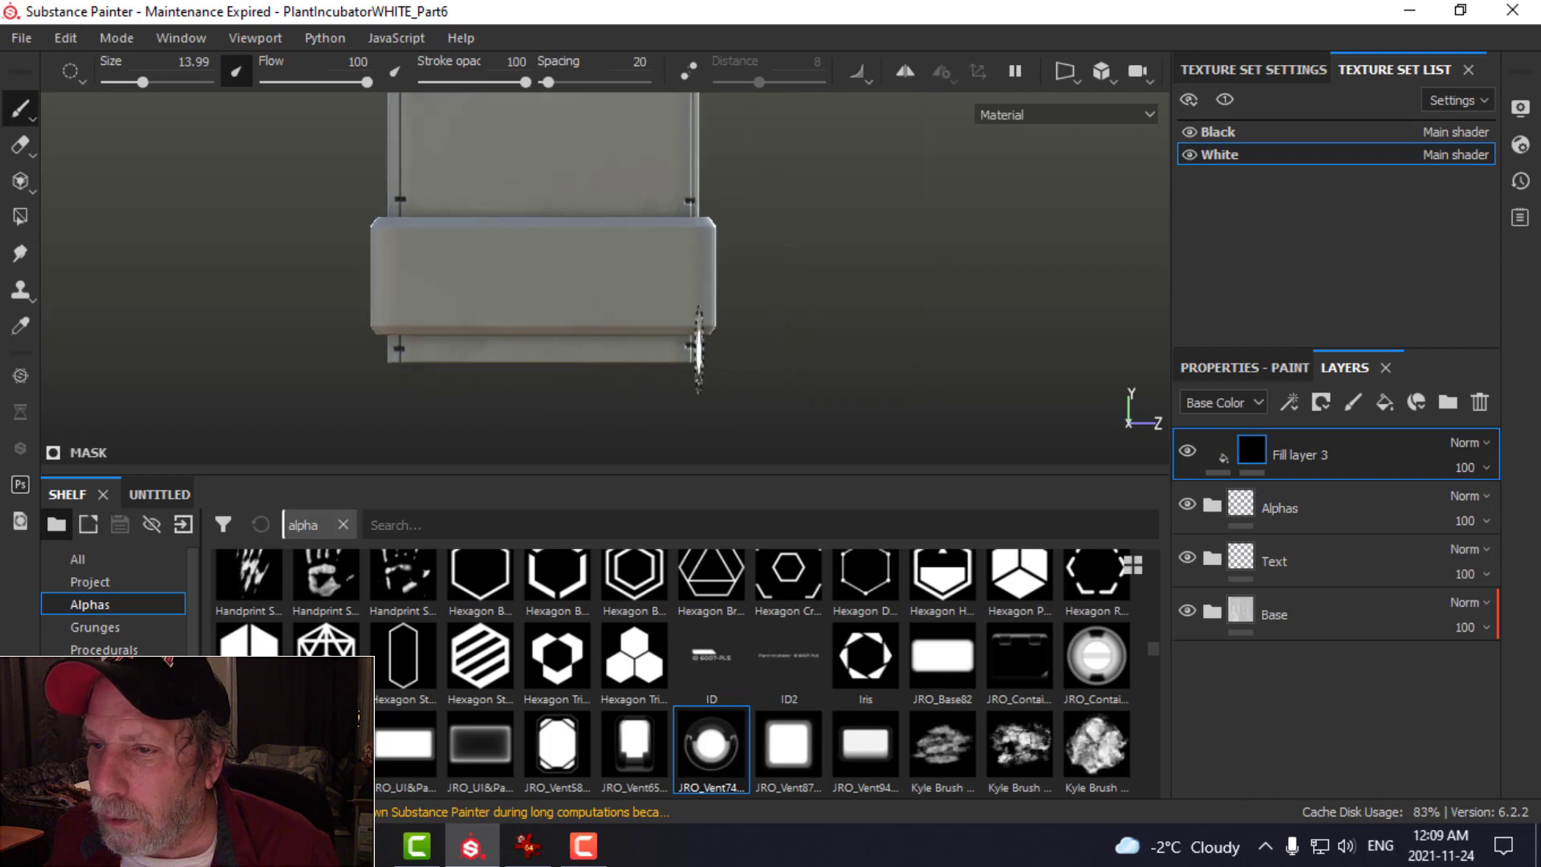
{"action": "left_click", "coordinate": [458, 279]}
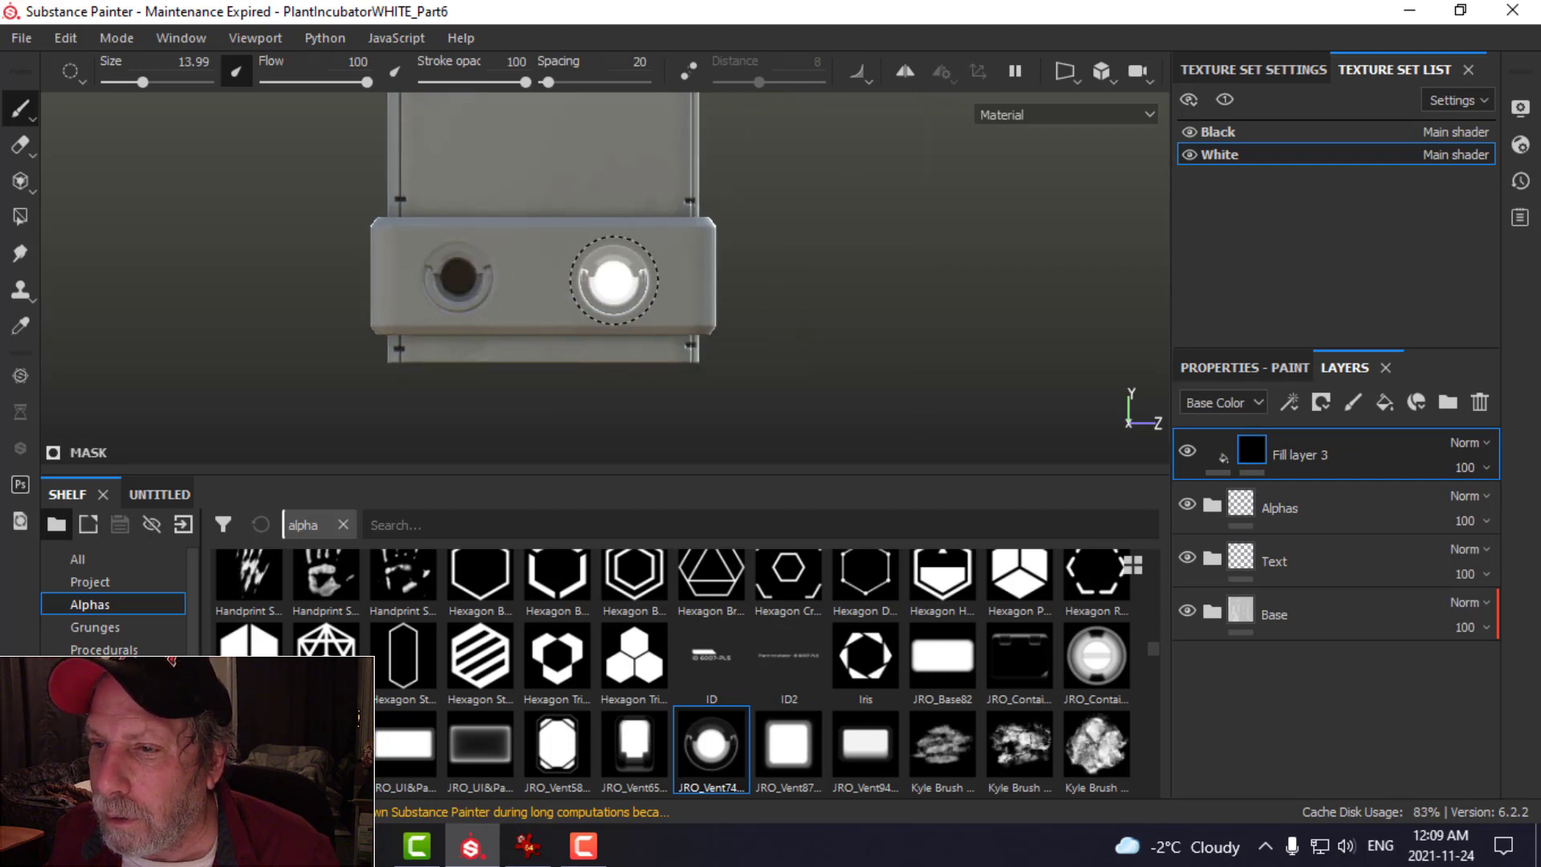
{"action": "left_click", "coordinate": [615, 280]}
{"action": "left_click_drag", "start_coordinate": [843, 275], "coordinate": [679, 316], "text": "alt"}
{"action": "scroll", "coordinate": [723, 327], "scroll_direction": "down", "scroll_amount": 5}
{"action": "middle_click_drag", "start_coordinate": [742, 345], "coordinate": [581, 400], "text": "alt"}
{"action": "left_click_drag", "start_coordinate": [581, 399], "coordinate": [739, 308], "text": "alt"}
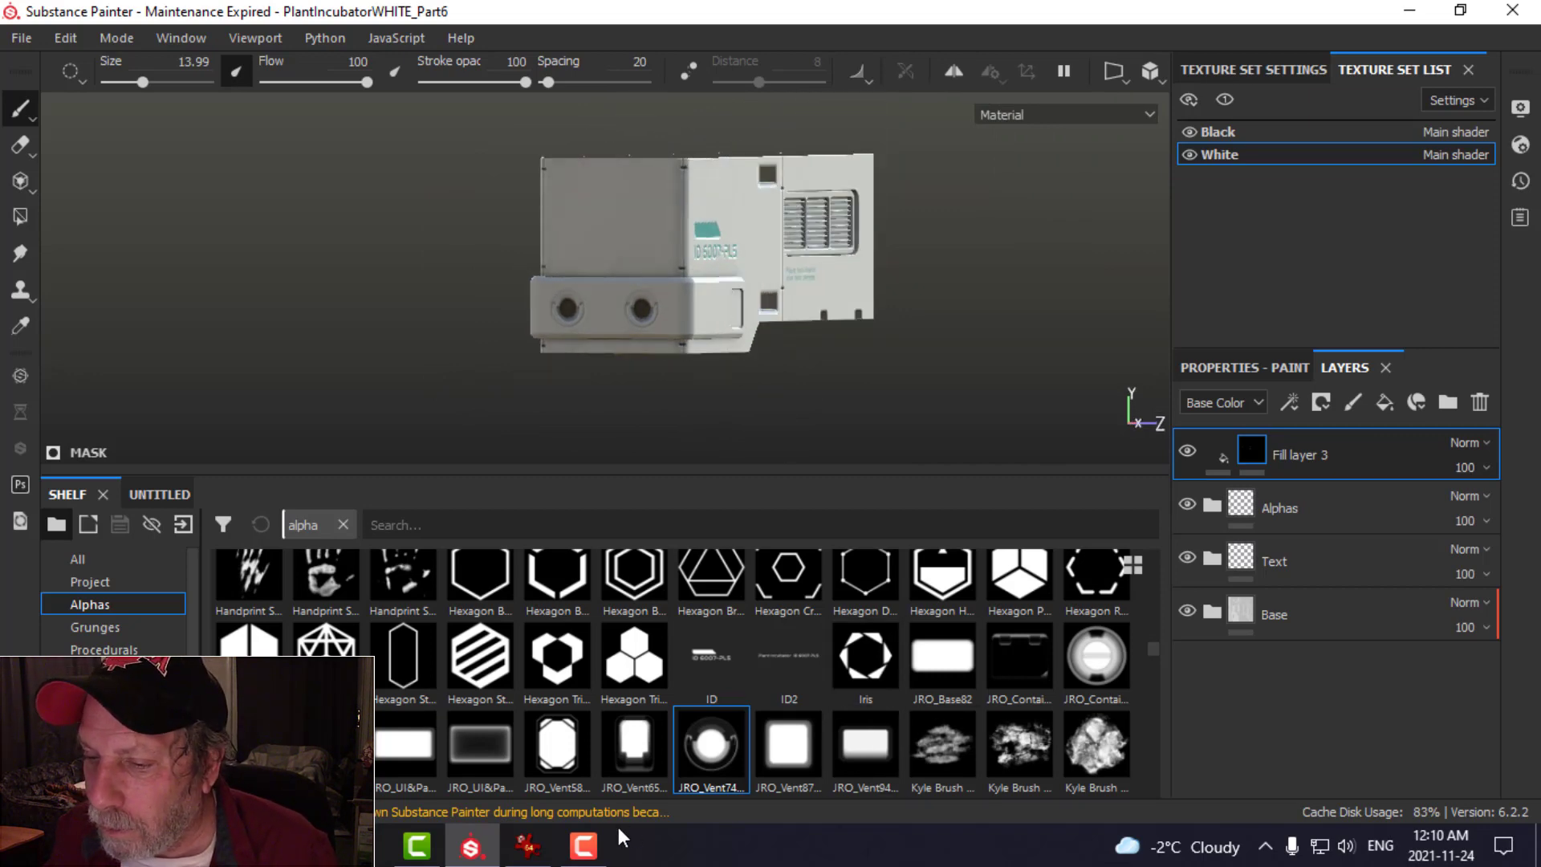
- Switch to IrfanView to check the small details on the protruding block in the reference image, and return to Substance Painter
{"action": "left_click", "coordinate": [551, 842]}
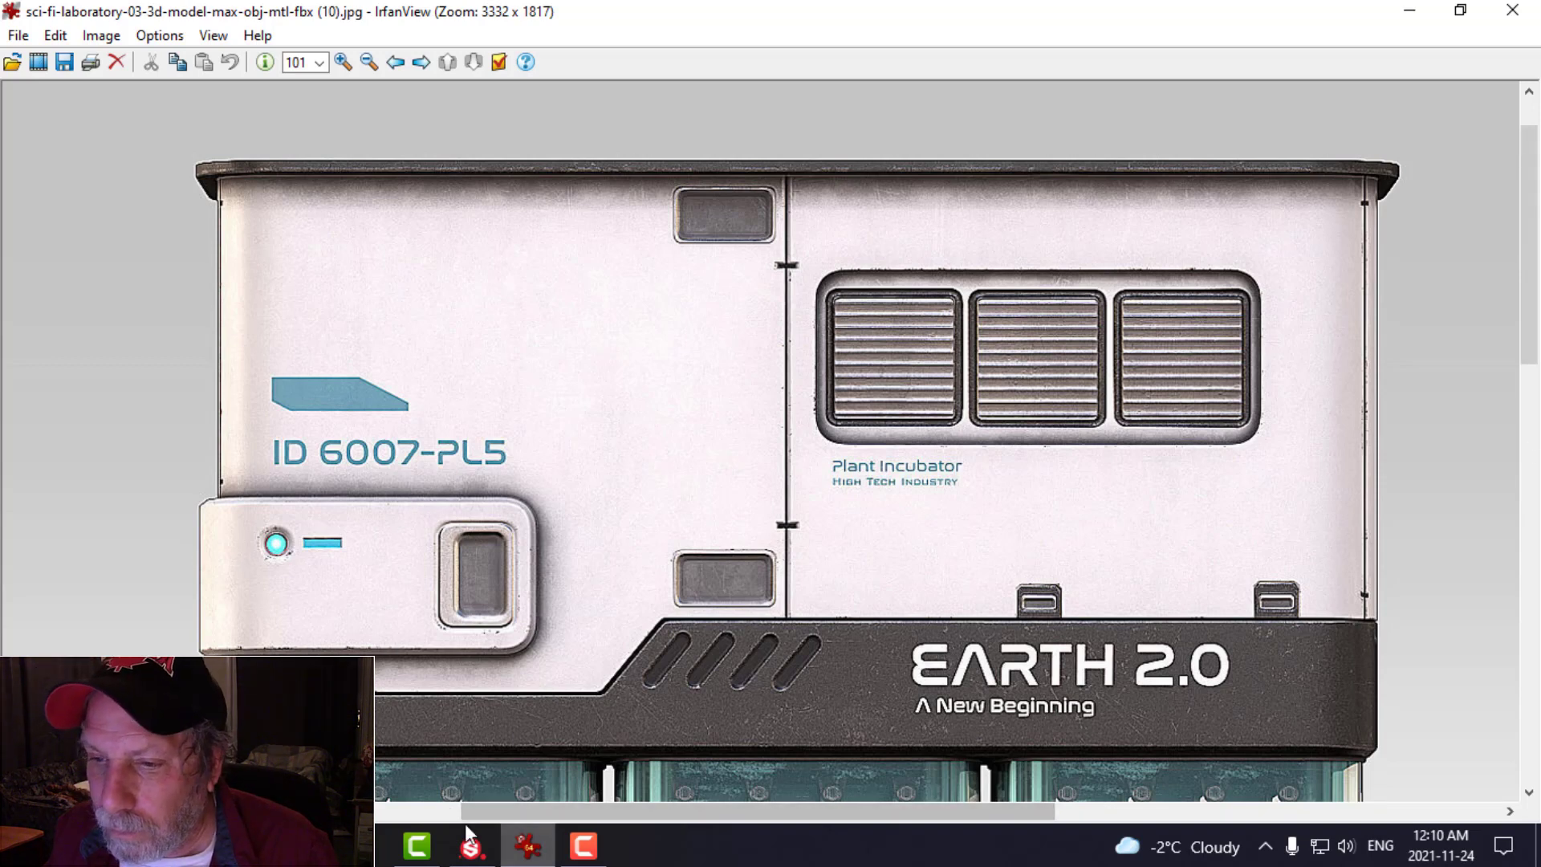
{"action": "left_click", "coordinate": [471, 847]}
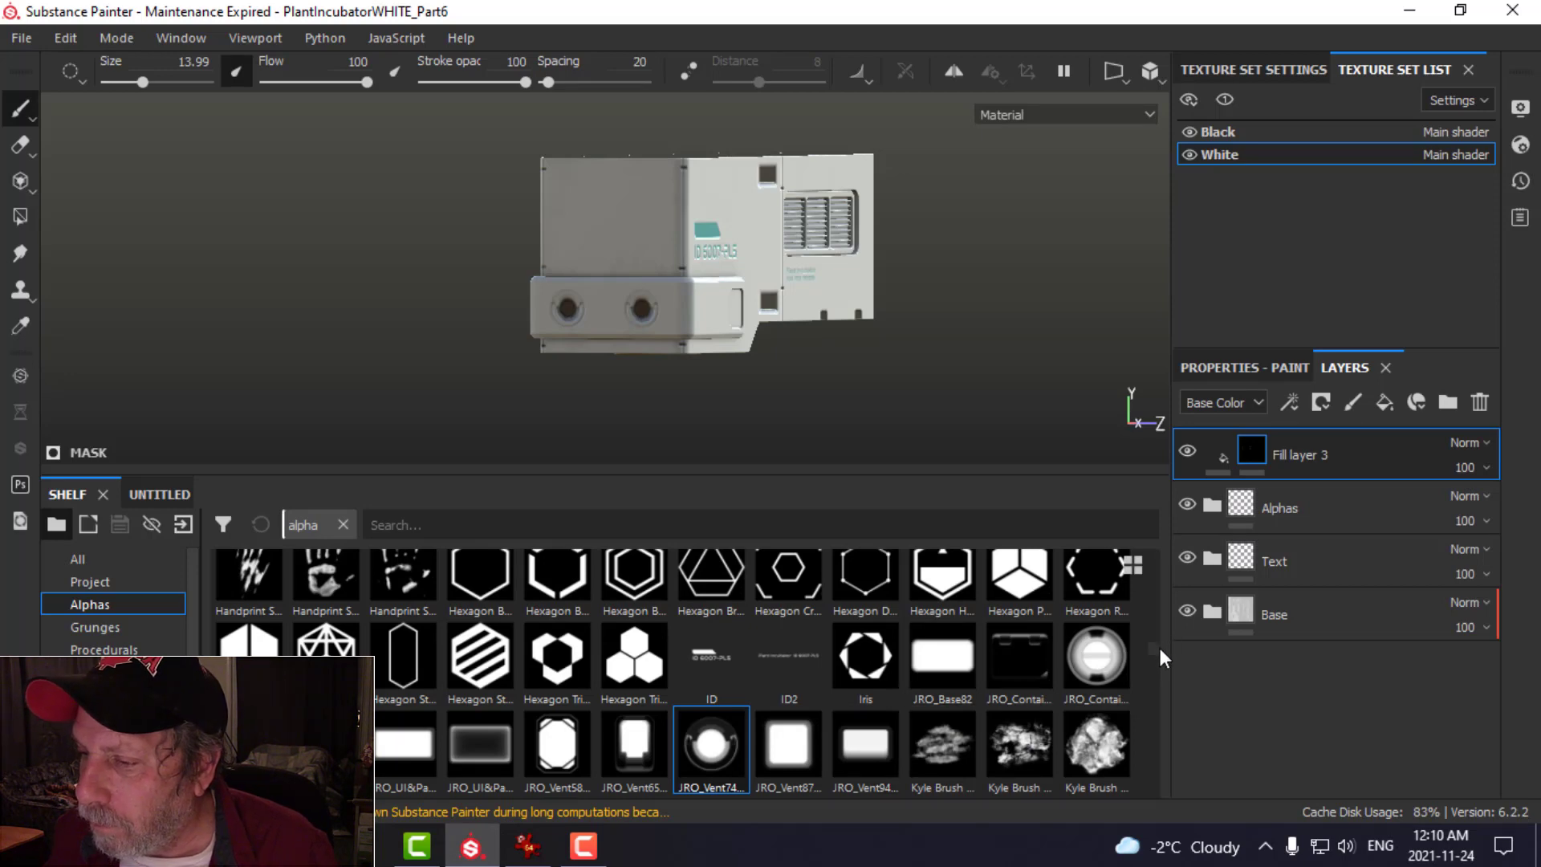
{"action": "left_click_drag", "start_coordinate": [1159, 648], "coordinate": [1158, 633]}
{"action": "left_click_drag", "start_coordinate": [790, 288], "coordinate": [627, 286], "text": "alt"}
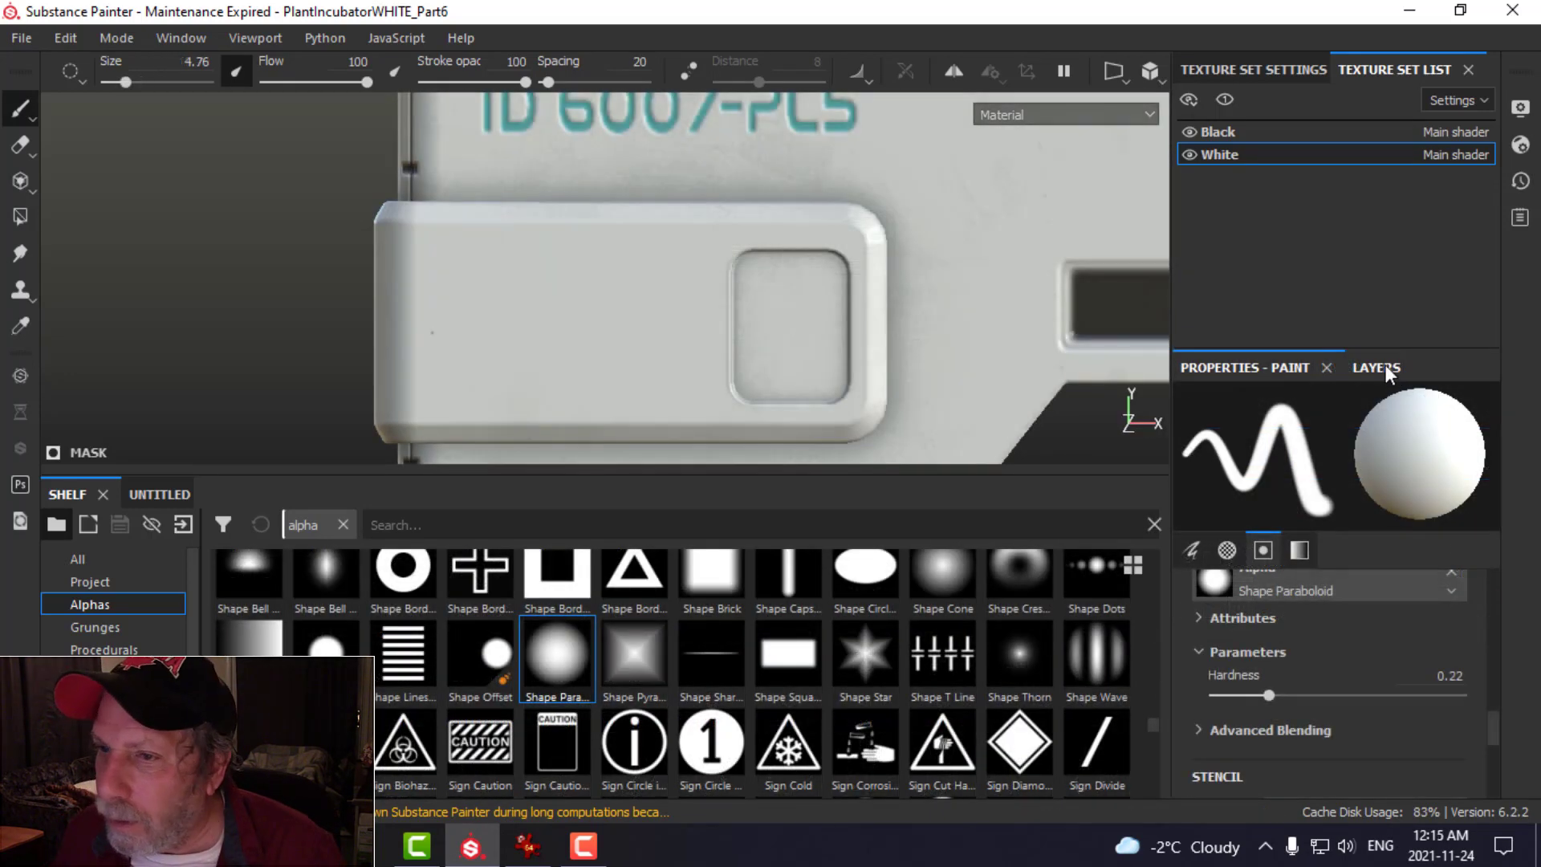
- Turn off Fill layer 4's color channel so it affects only height, and select its mask for painting
{"action": "left_click", "coordinate": [1376, 367]}
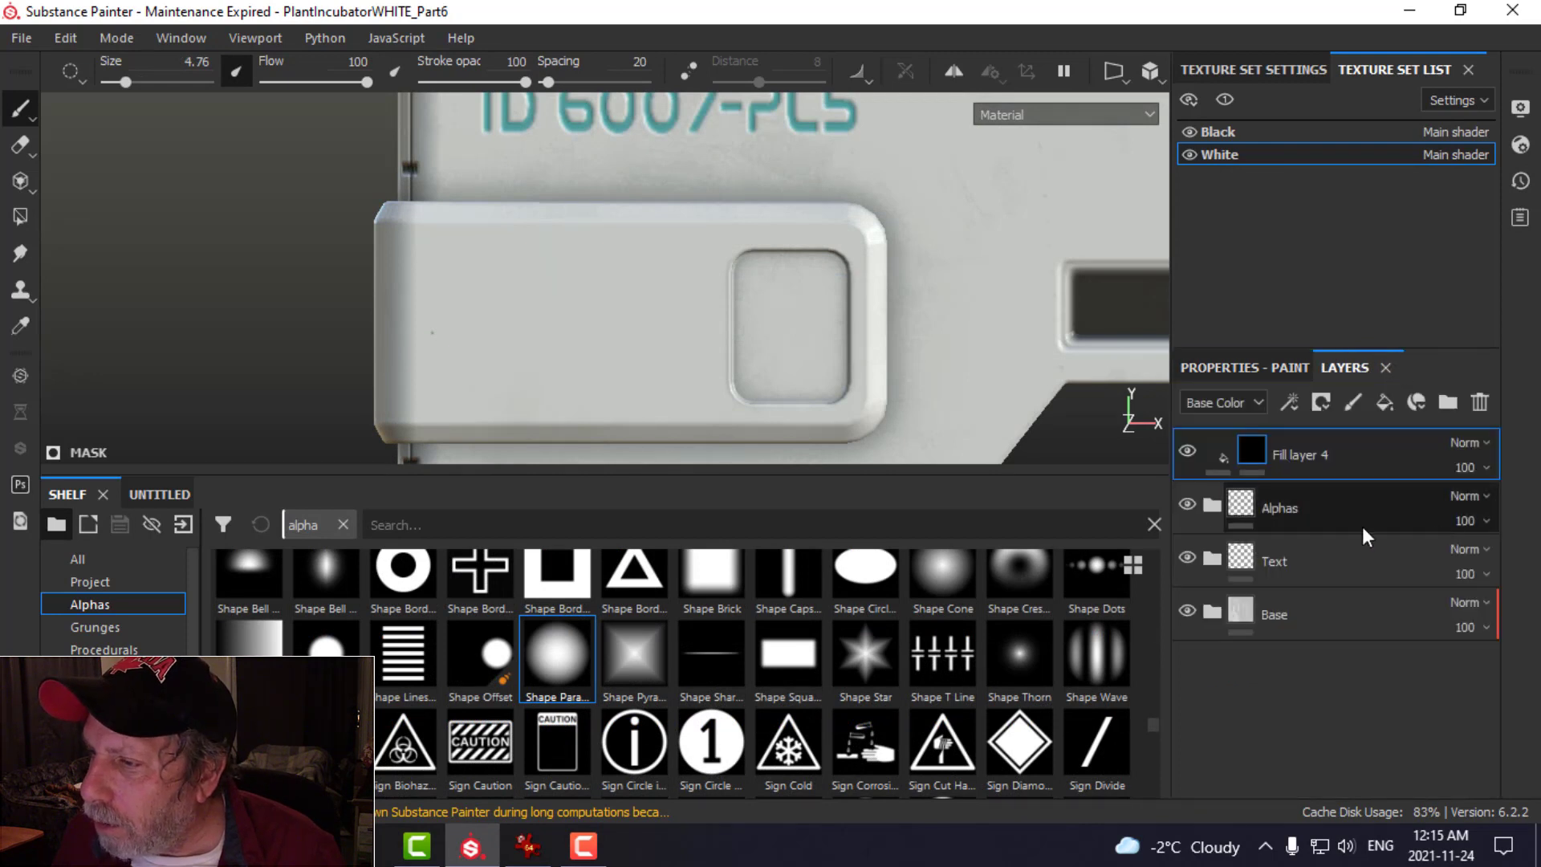
{"action": "left_click", "coordinate": [1211, 446]}
{"action": "left_click", "coordinate": [1238, 368]}
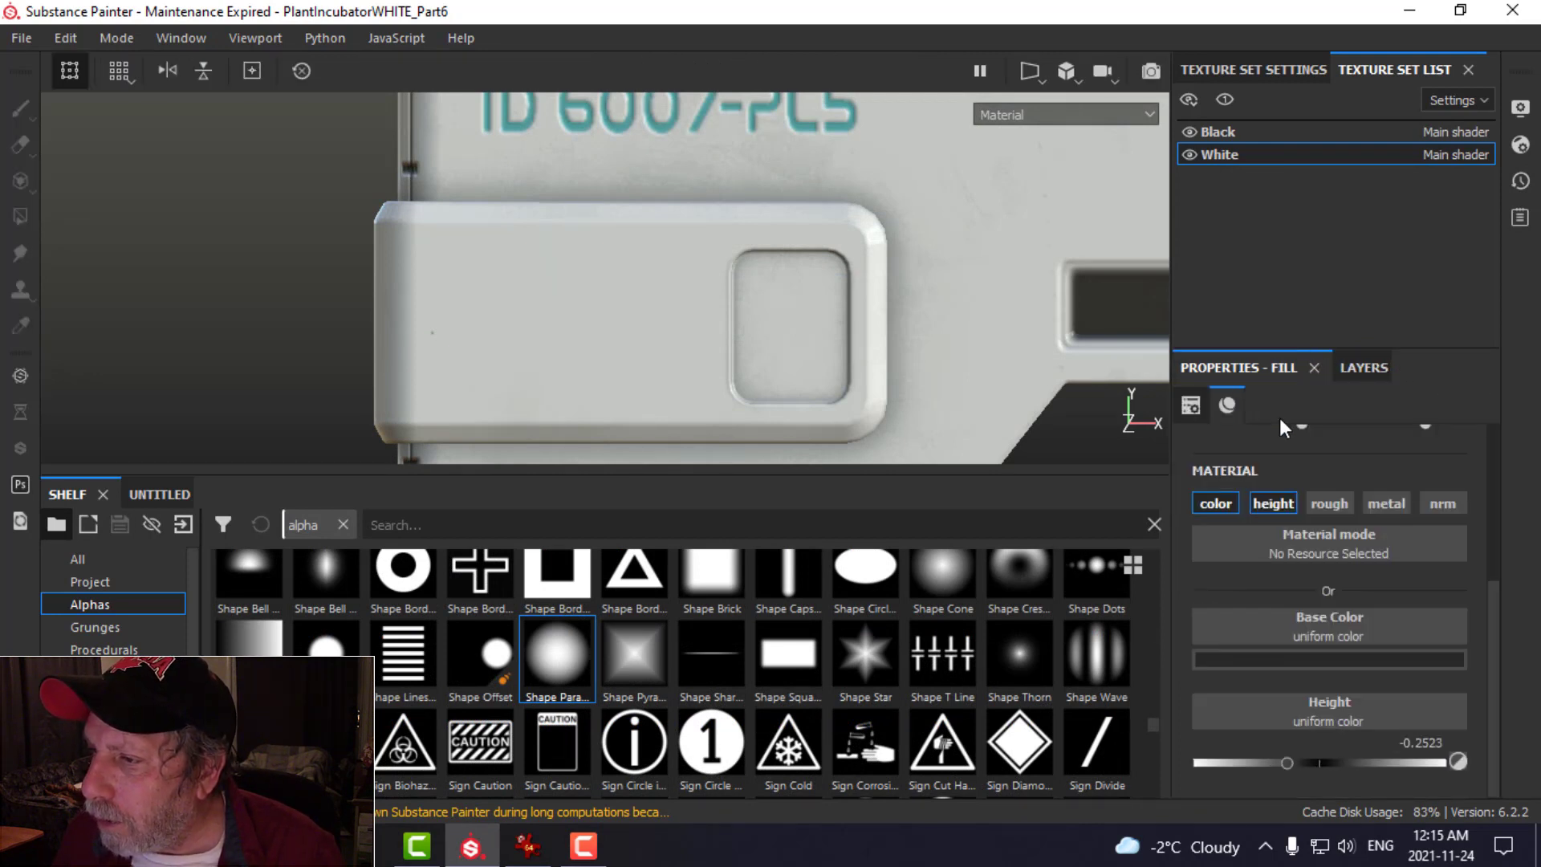
{"action": "left_click", "coordinate": [1270, 504]}
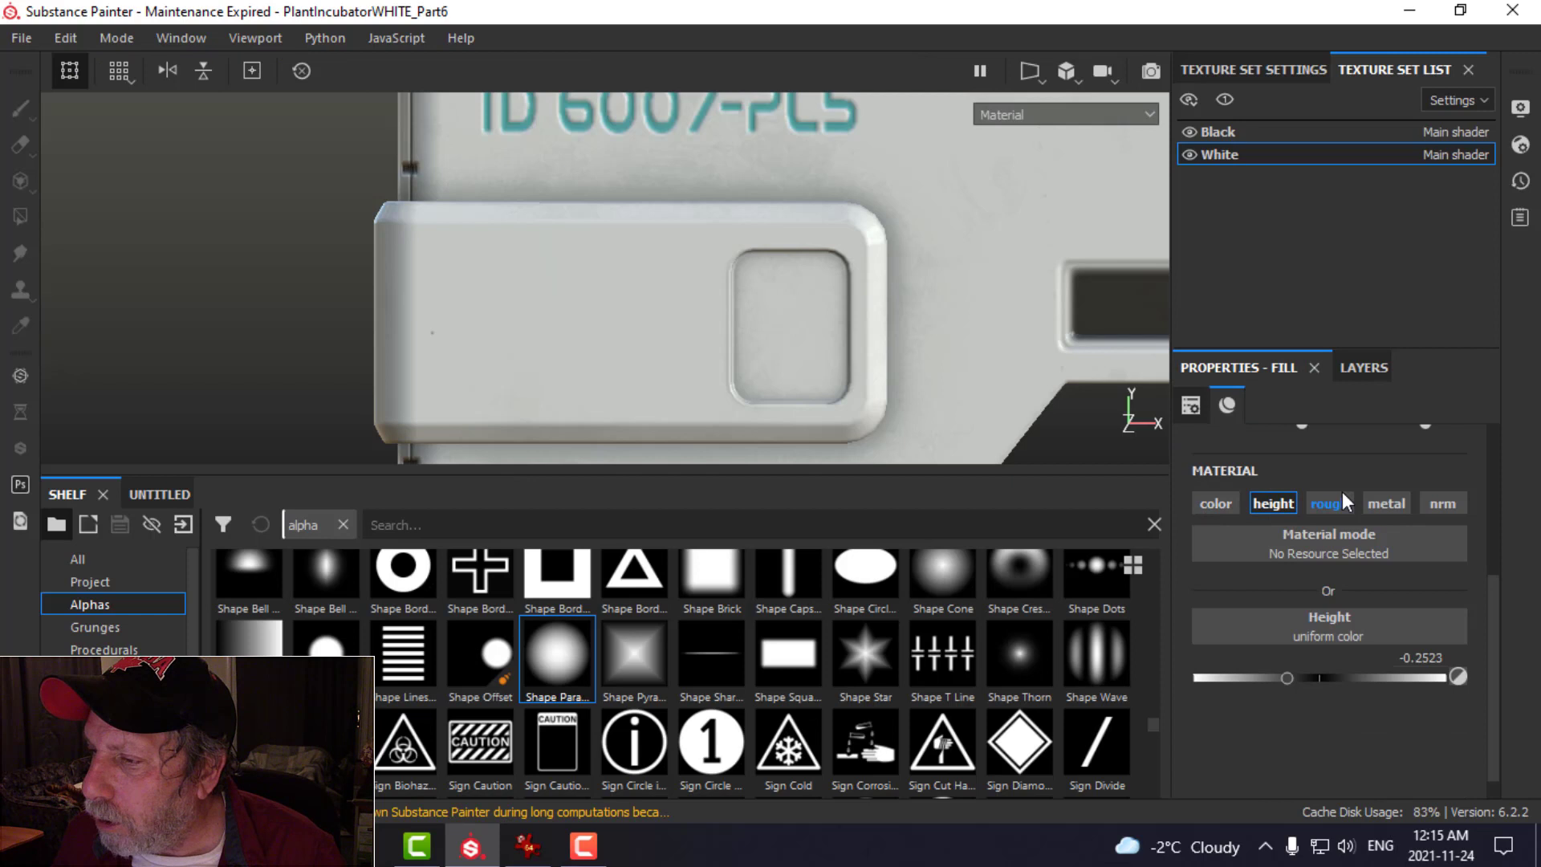
{"action": "left_click", "coordinate": [1365, 367]}
{"action": "left_click", "coordinate": [1246, 451]}
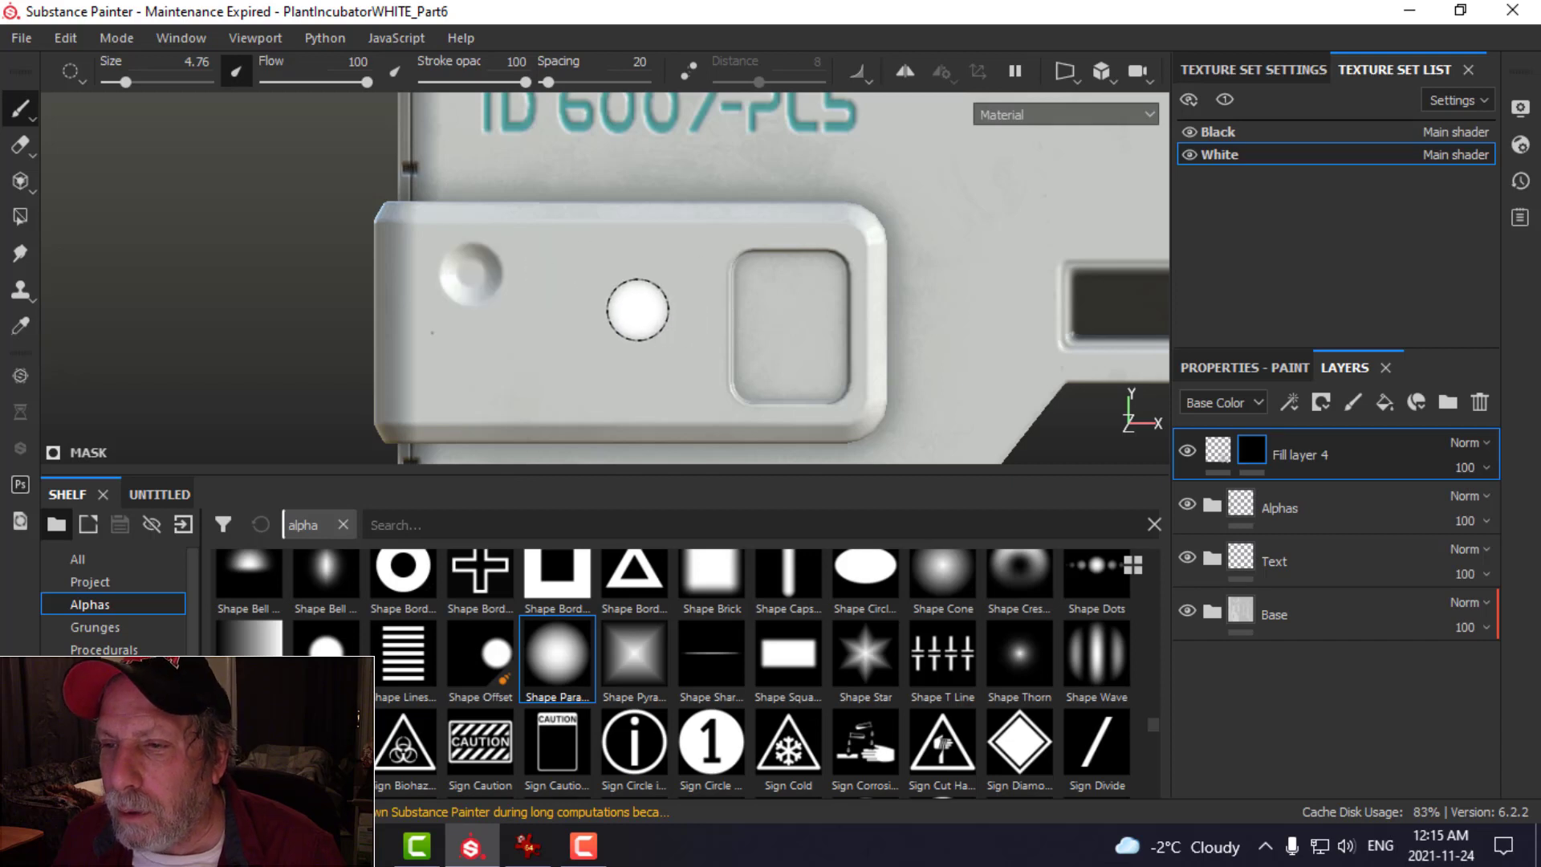
- Compare the trial circular dent on the protruding block with the round light in the IrfanView reference image
{"action": "mouse_move", "coordinate": [636, 309]}
{"action": "left_mouse_down", "text": "alt"}
{"action": "mouse_move", "coordinate": [612, 330]}
{"action": "mouse_move", "coordinate": [671, 323]}
{"action": "mouse_move", "coordinate": [695, 288]}
{"action": "mouse_move", "coordinate": [613, 334]}
{"action": "left_mouse_up", "text": "alt"}
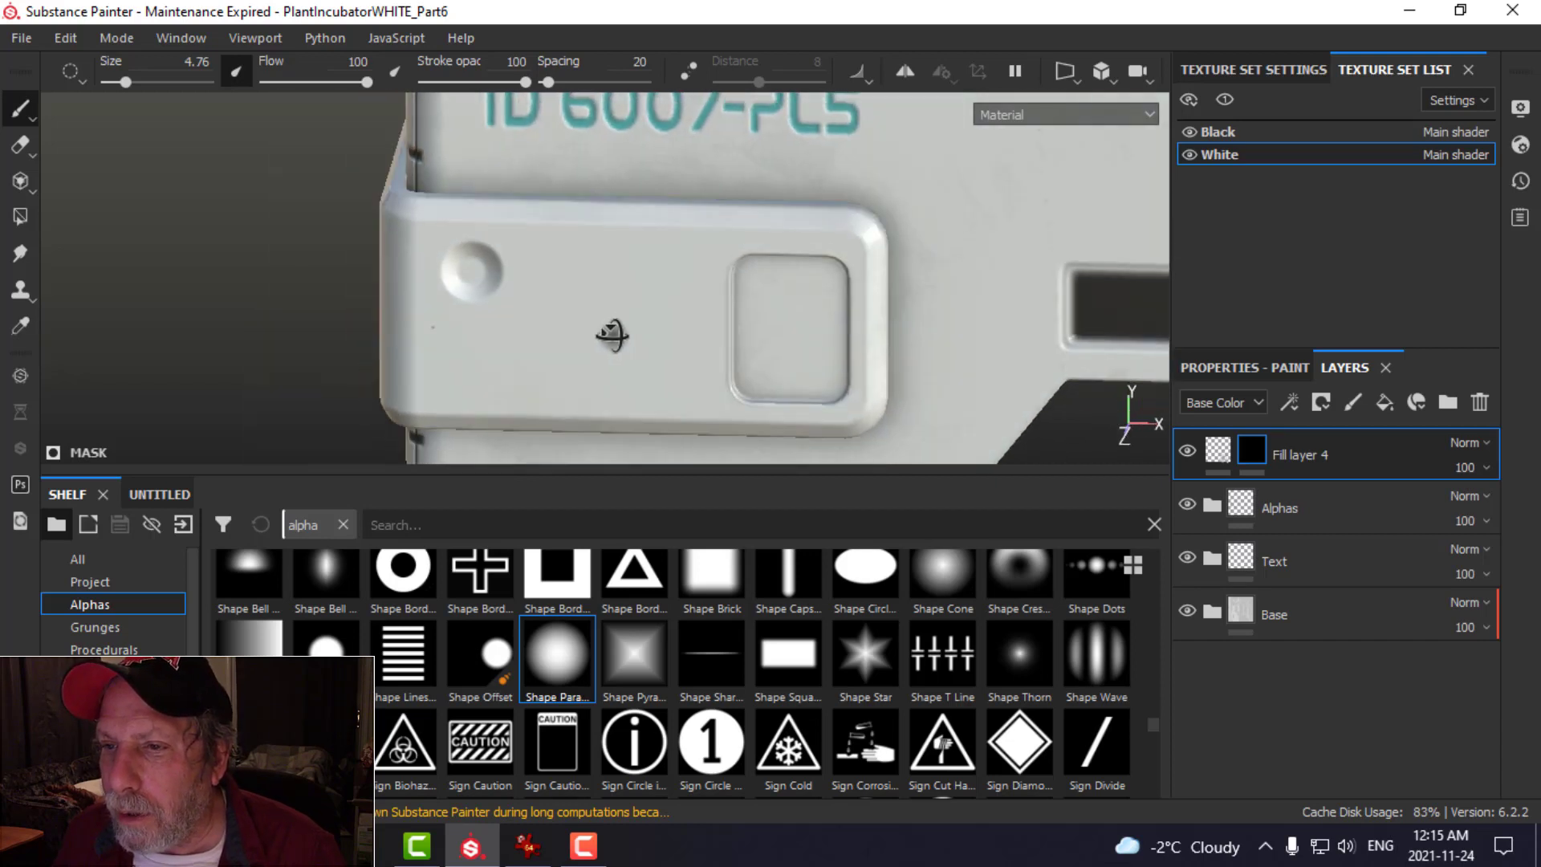
{"action": "scroll", "coordinate": [618, 331], "scroll_direction": "down", "scroll_amount": 3}
{"action": "middle_click_drag", "start_coordinate": [635, 327], "coordinate": [662, 311], "text": "alt"}
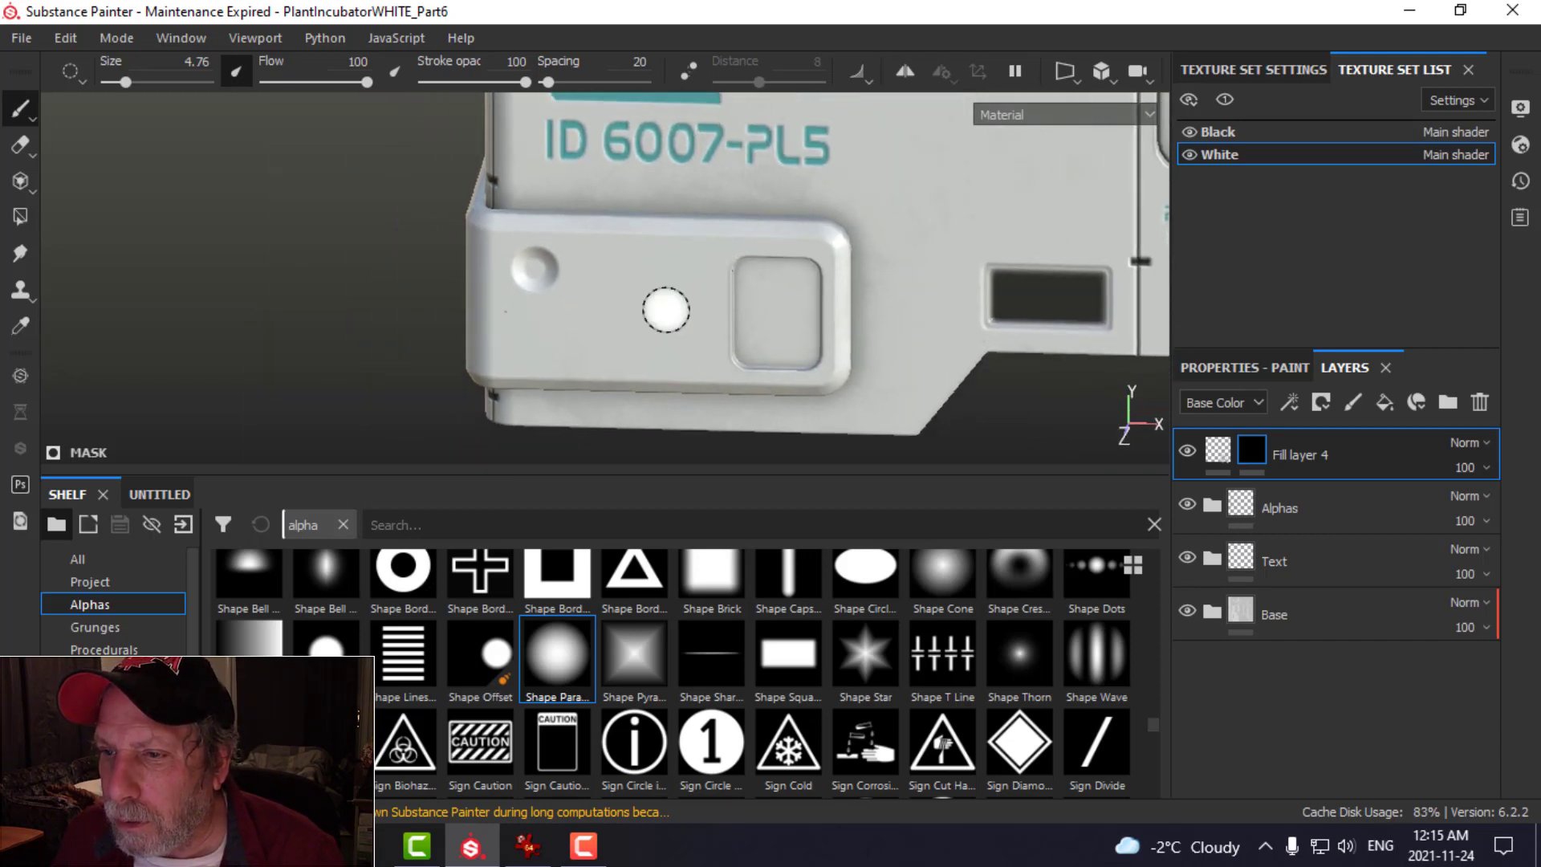
{"action": "left_click", "coordinate": [532, 848]}
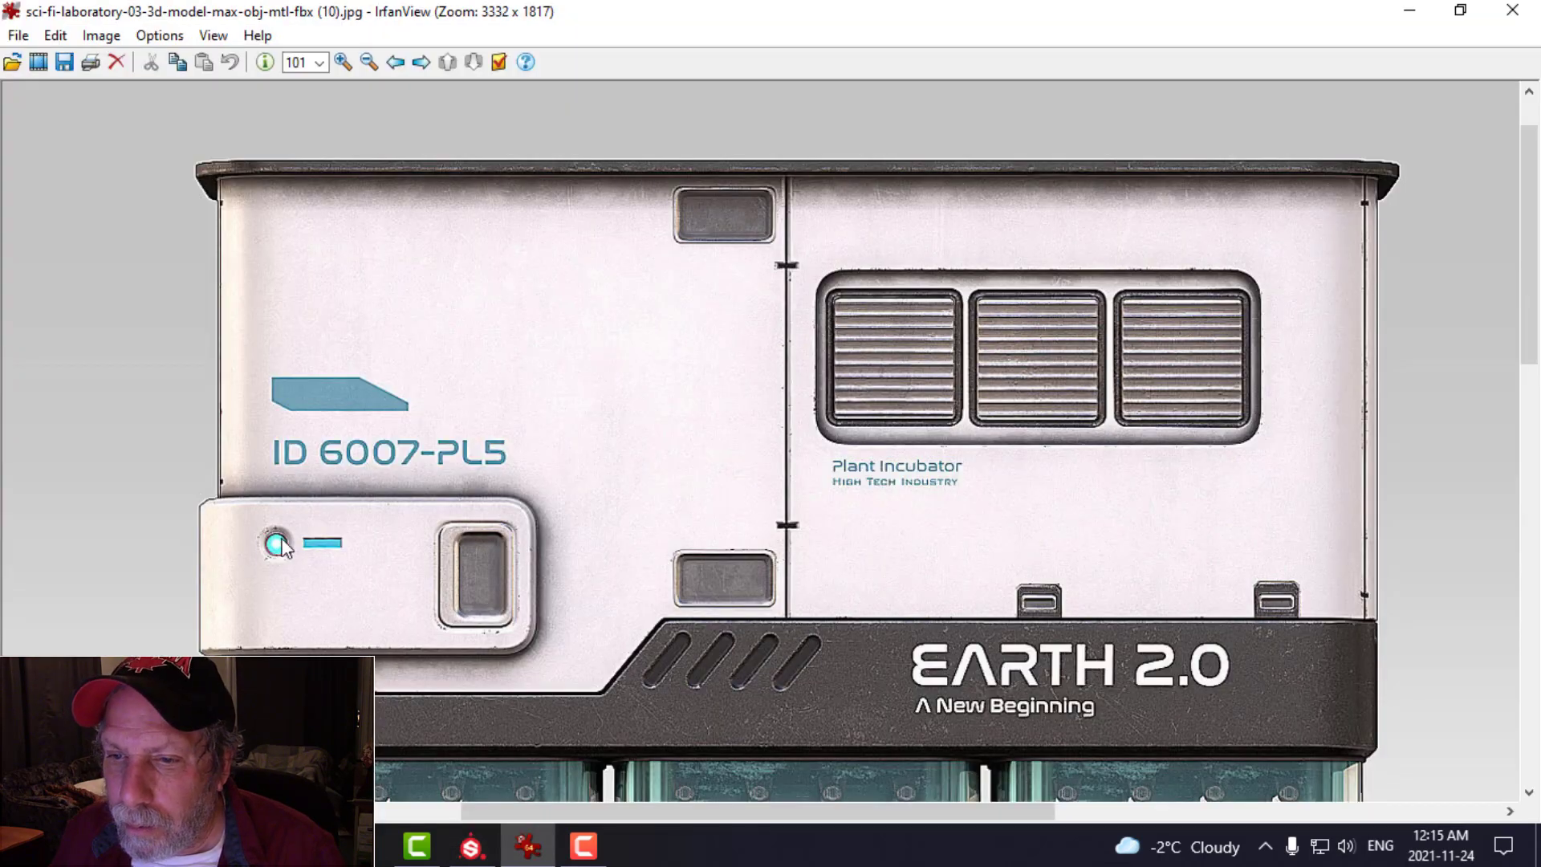
{"action": "left_click", "coordinate": [583, 846]}
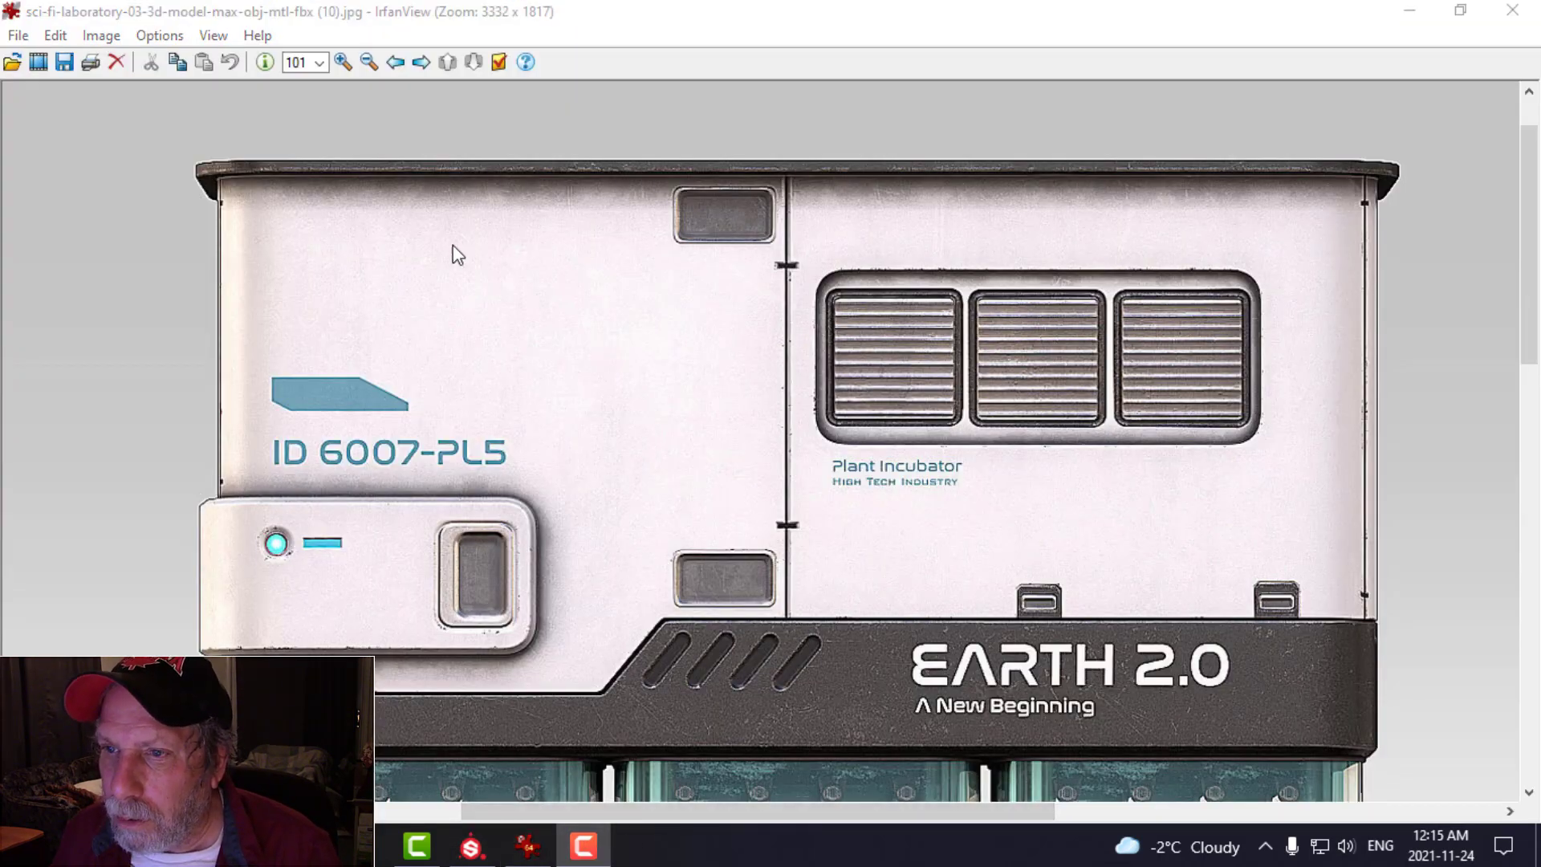
{"action": "left_click", "coordinate": [471, 846]}
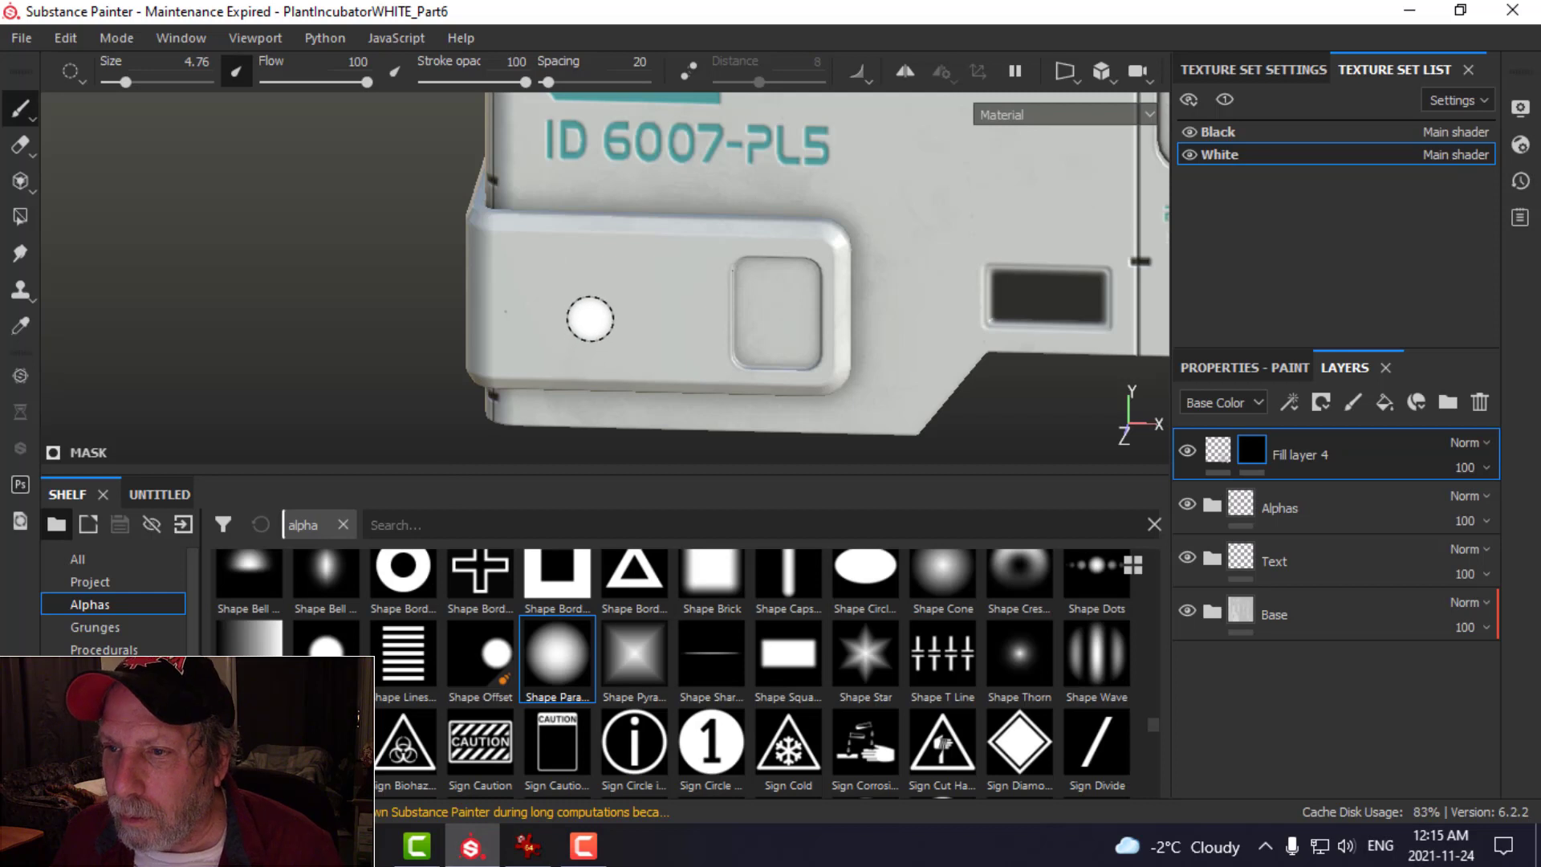
- Stamp a circular dent with Shape Paraboloid at brush size 3.85 near the upper-left corner of the block's side face
{"action": "mouse_move", "coordinate": [591, 319]}
{"action": "left_mouse_down", "text": "alt"}
{"action": "mouse_move", "coordinate": [613, 304]}
{"action": "mouse_move", "coordinate": [572, 288]}
{"action": "left_mouse_up", "text": "alt"}
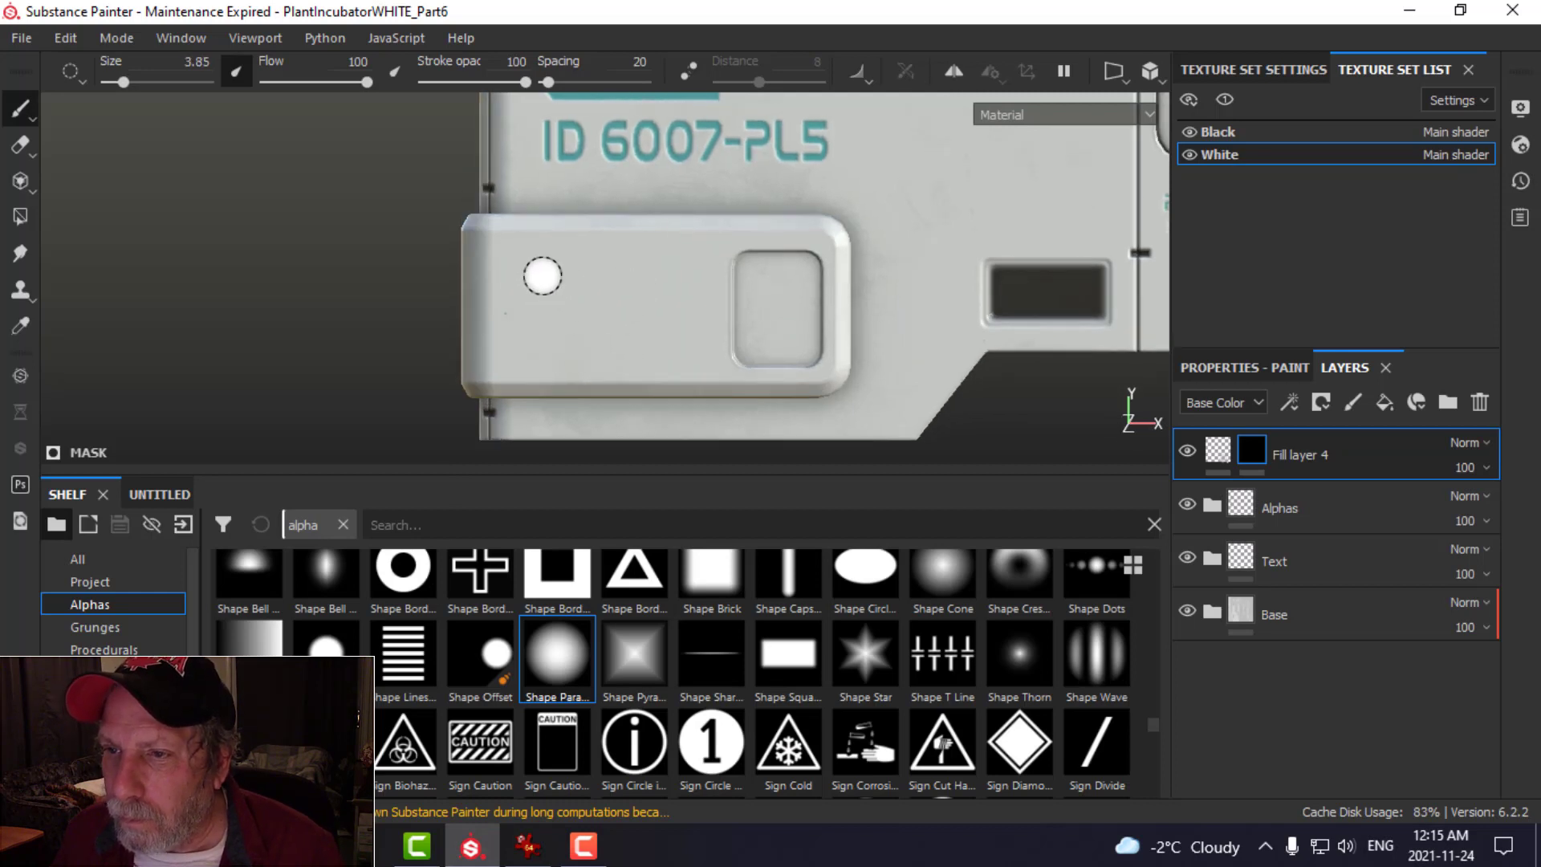
{"action": "left_click", "coordinate": [526, 263]}
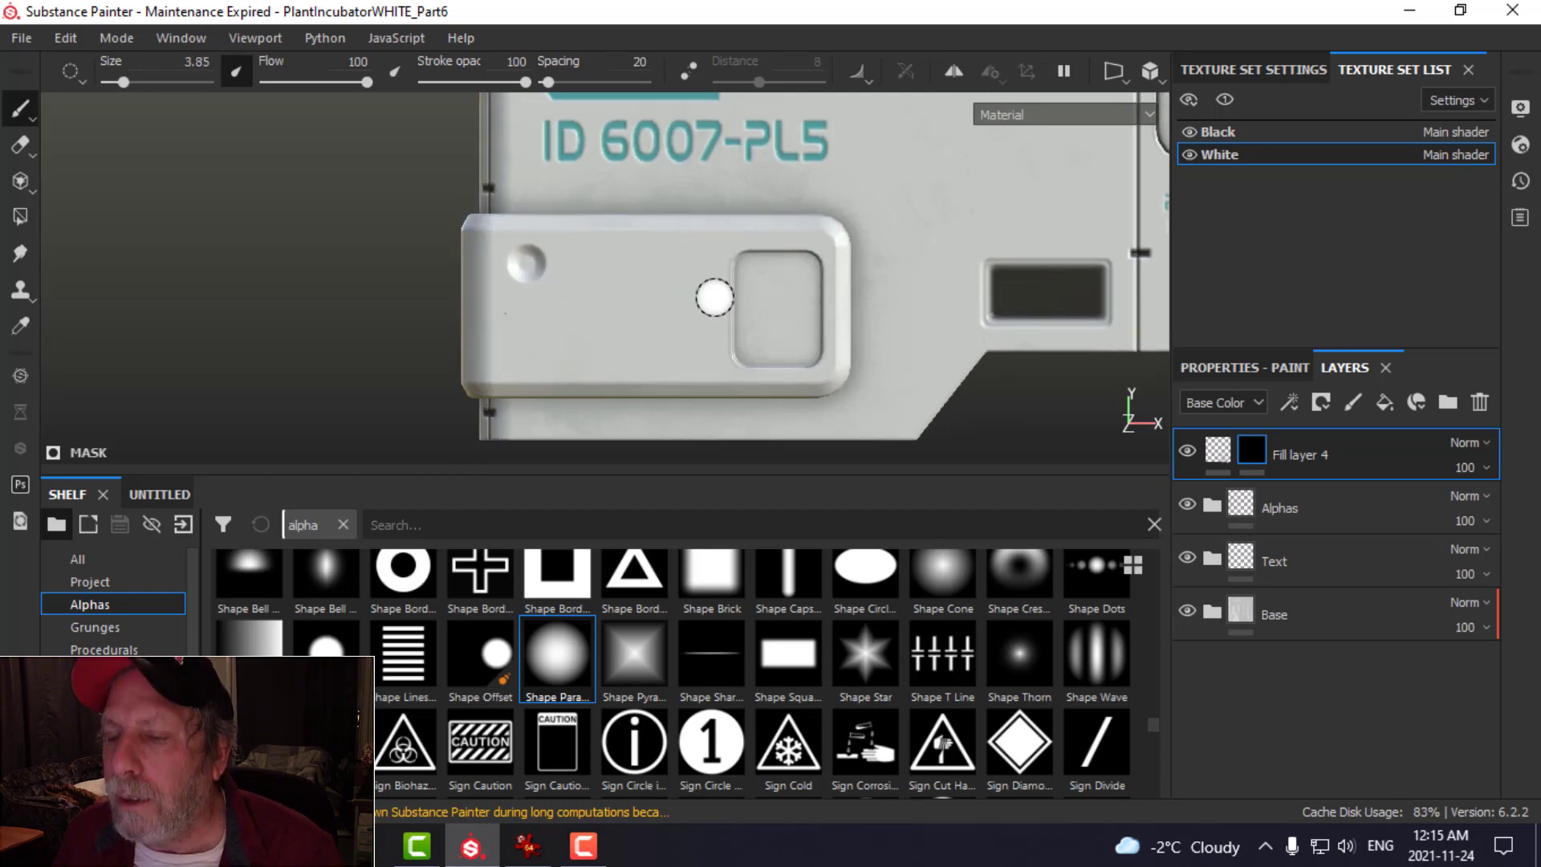
{"action": "left_click_drag", "start_coordinate": [654, 289], "coordinate": [672, 300], "text": "alt"}
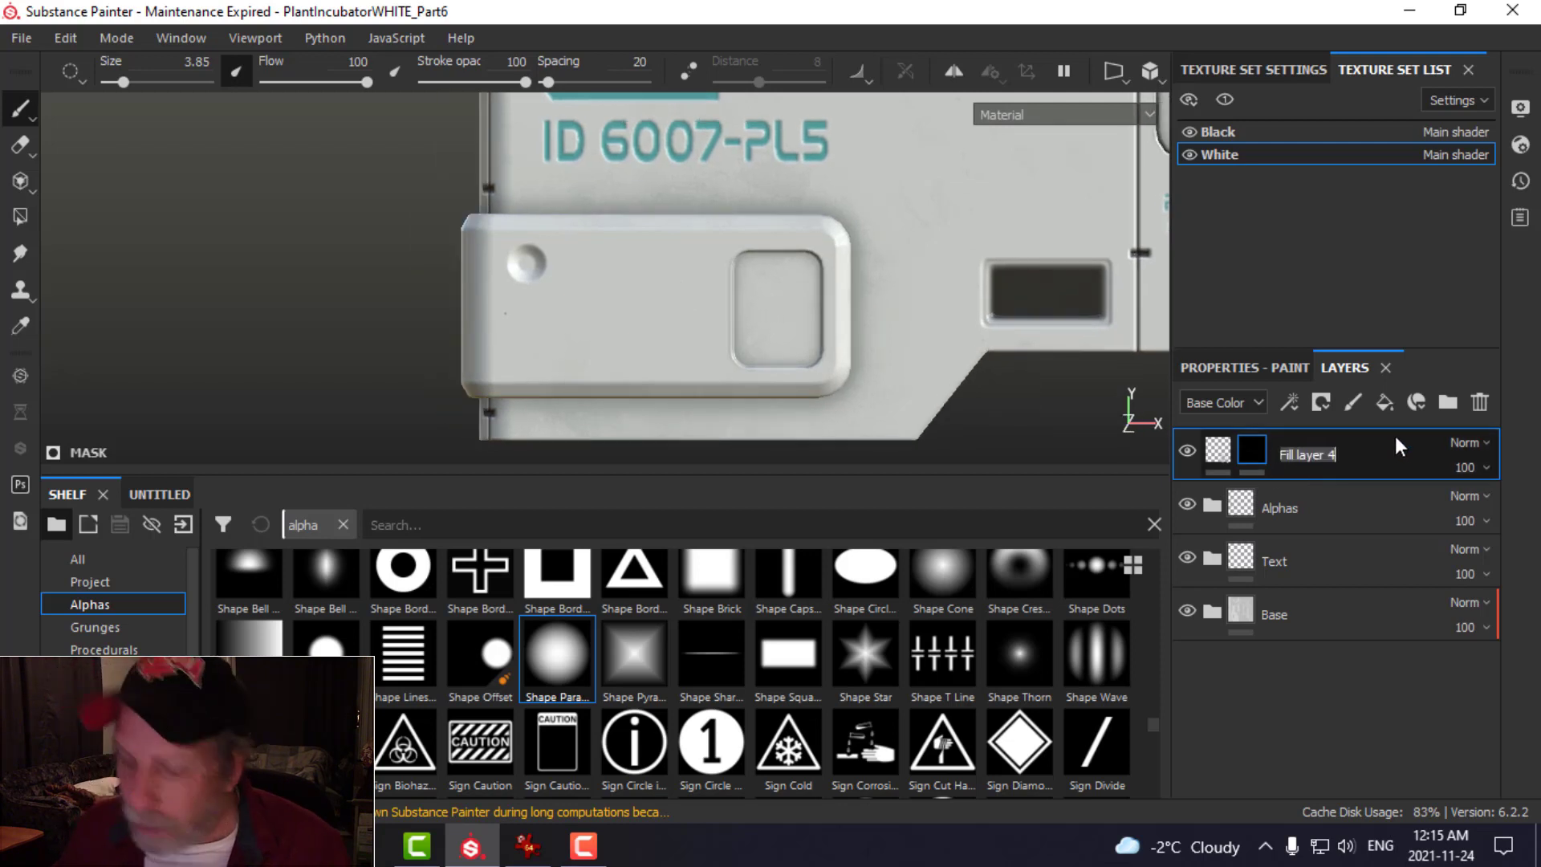
- Rename Fill layer 4 as CircleIndent
{"action": "type", "text": "Circlenm"}
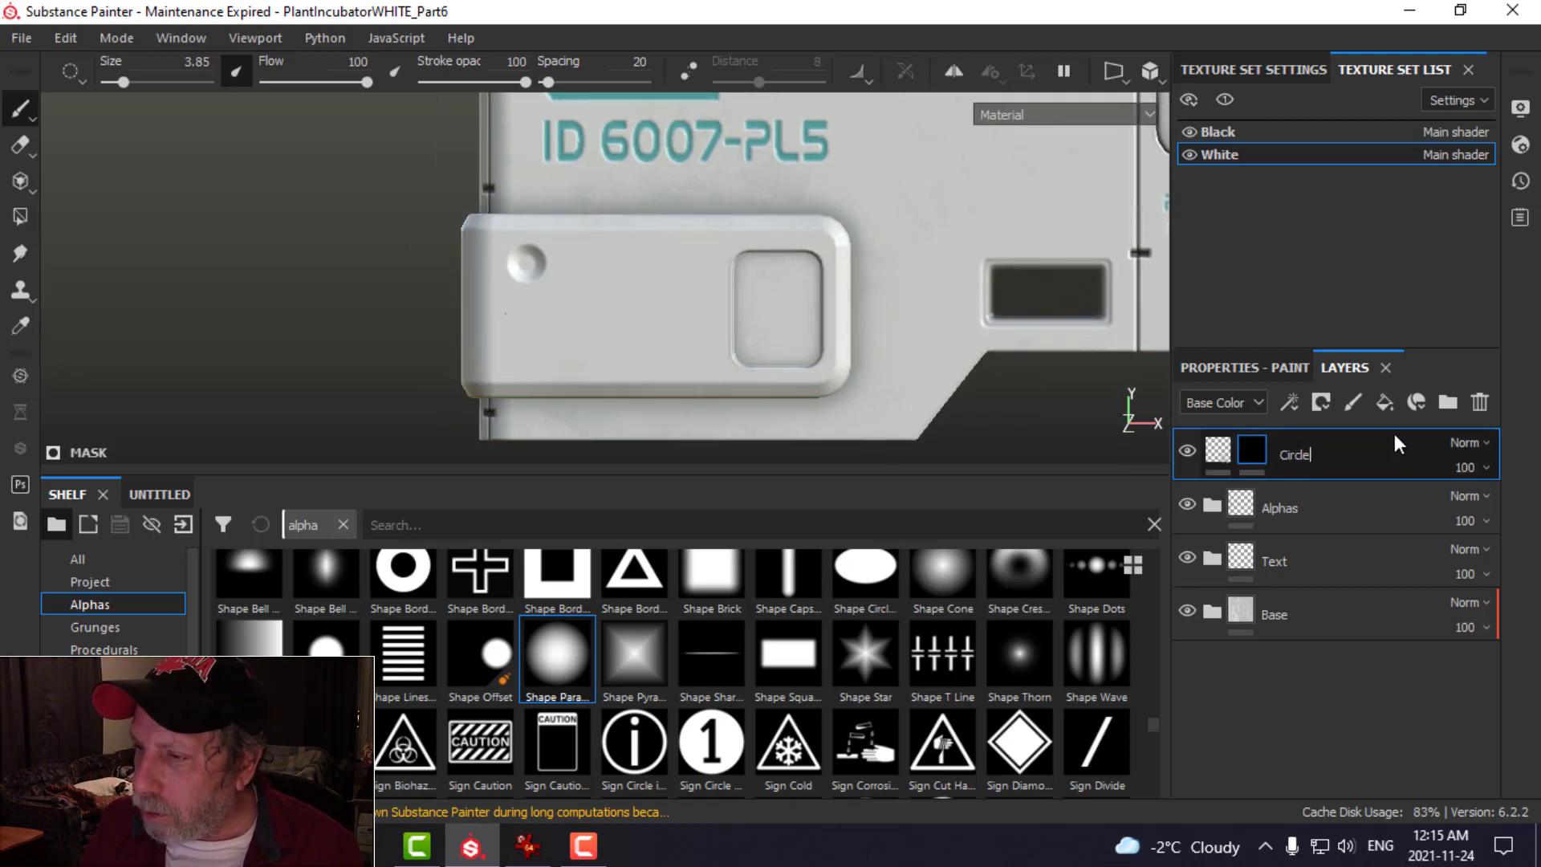
{"action": "key", "text": "BackSpace"}
{"action": "key", "text": "BackSpace"}
{"action": "type", "text": "In"}
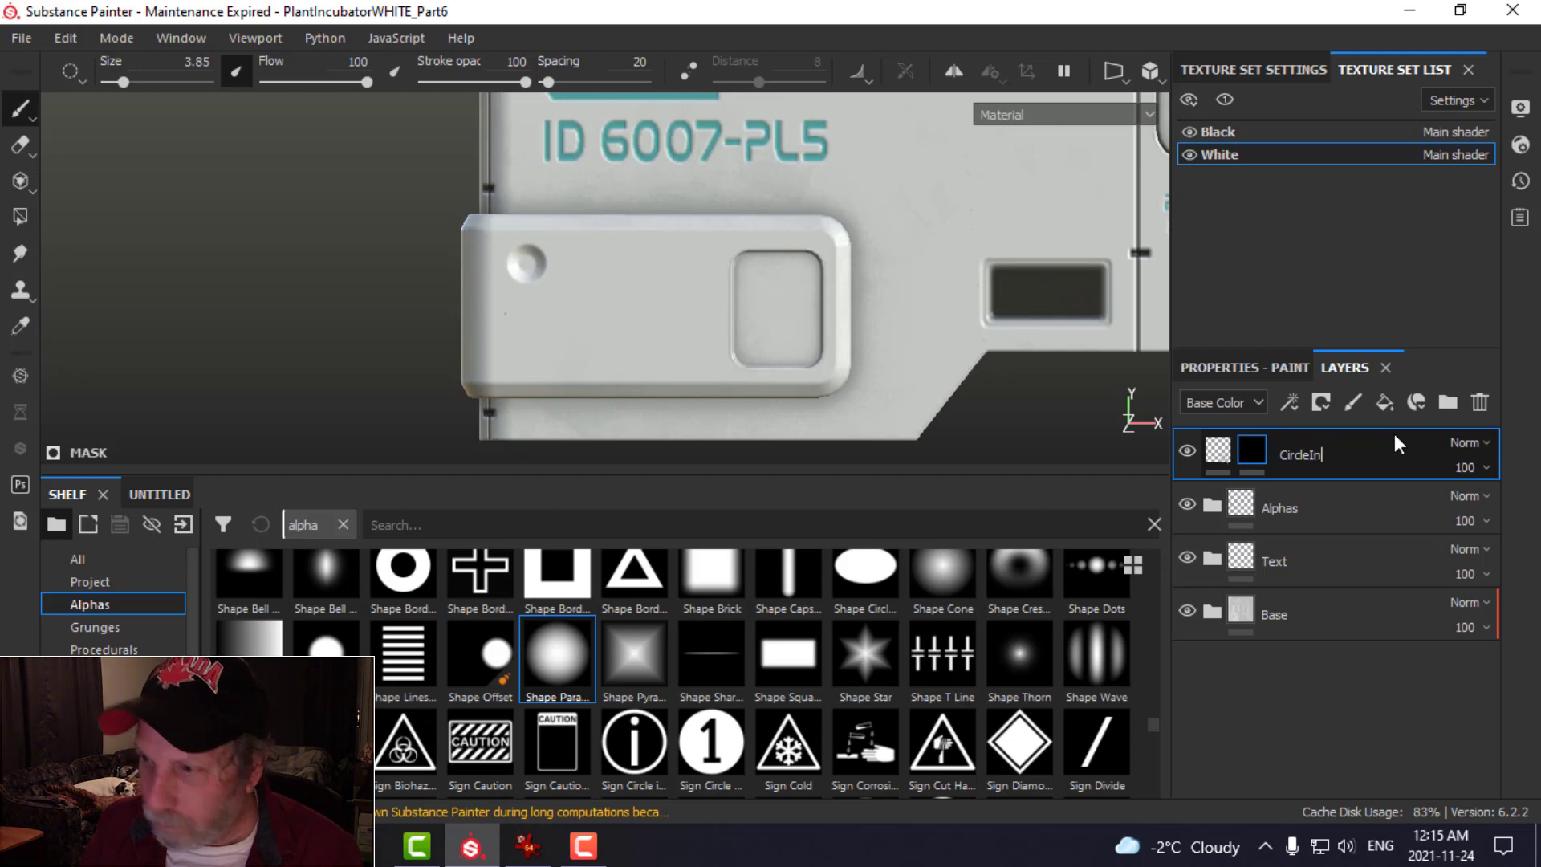
{"action": "type", "text": "dent"}
{"action": "key", "text": "Return"}
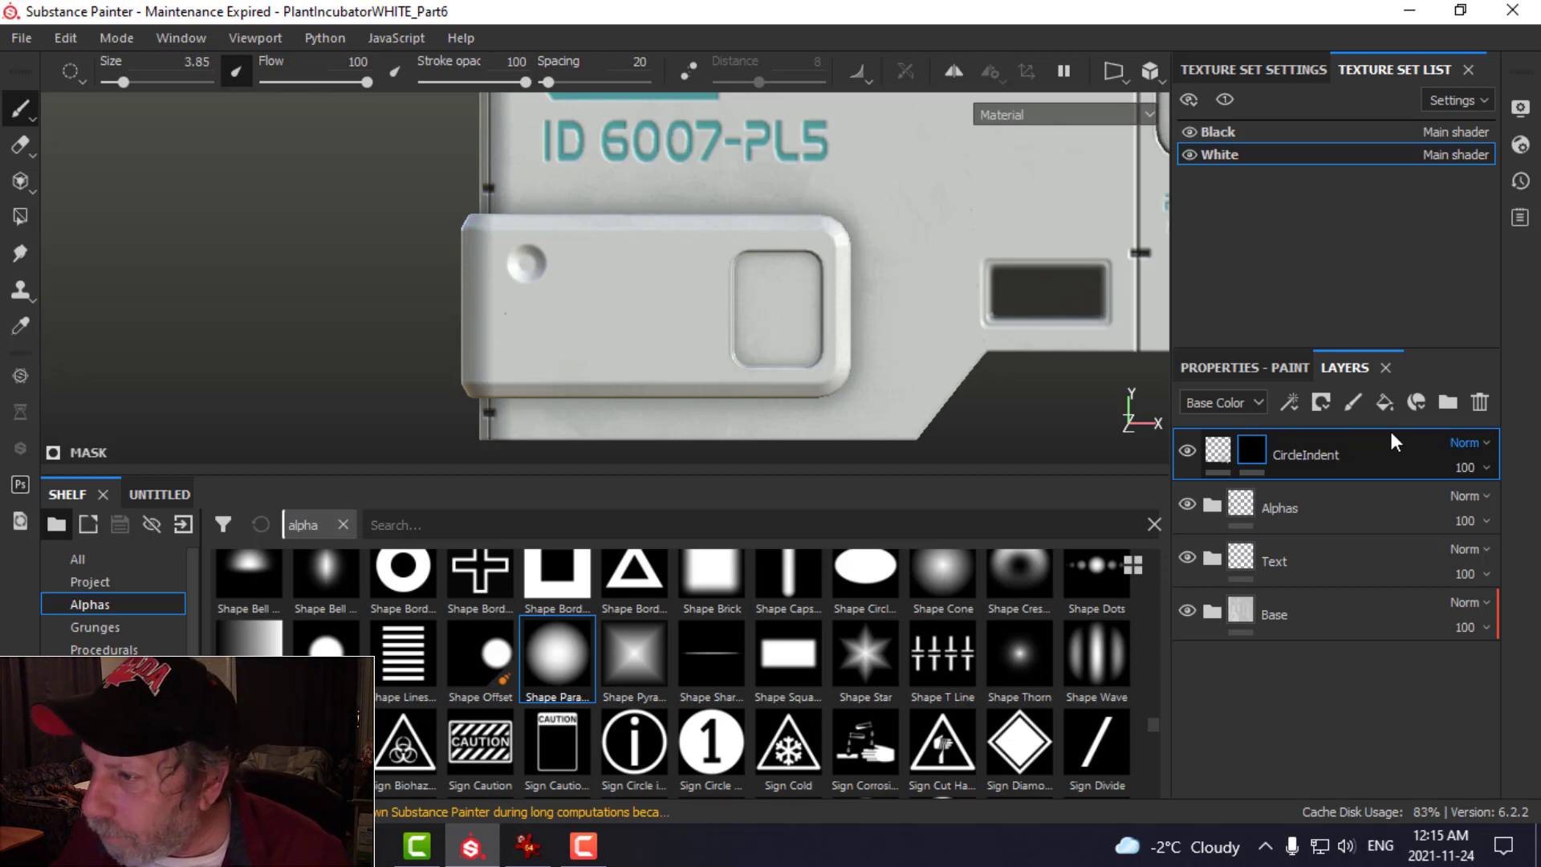
- Add a new fill layer with a black mask above CircleIndent
{"action": "left_click", "coordinate": [1382, 403]}
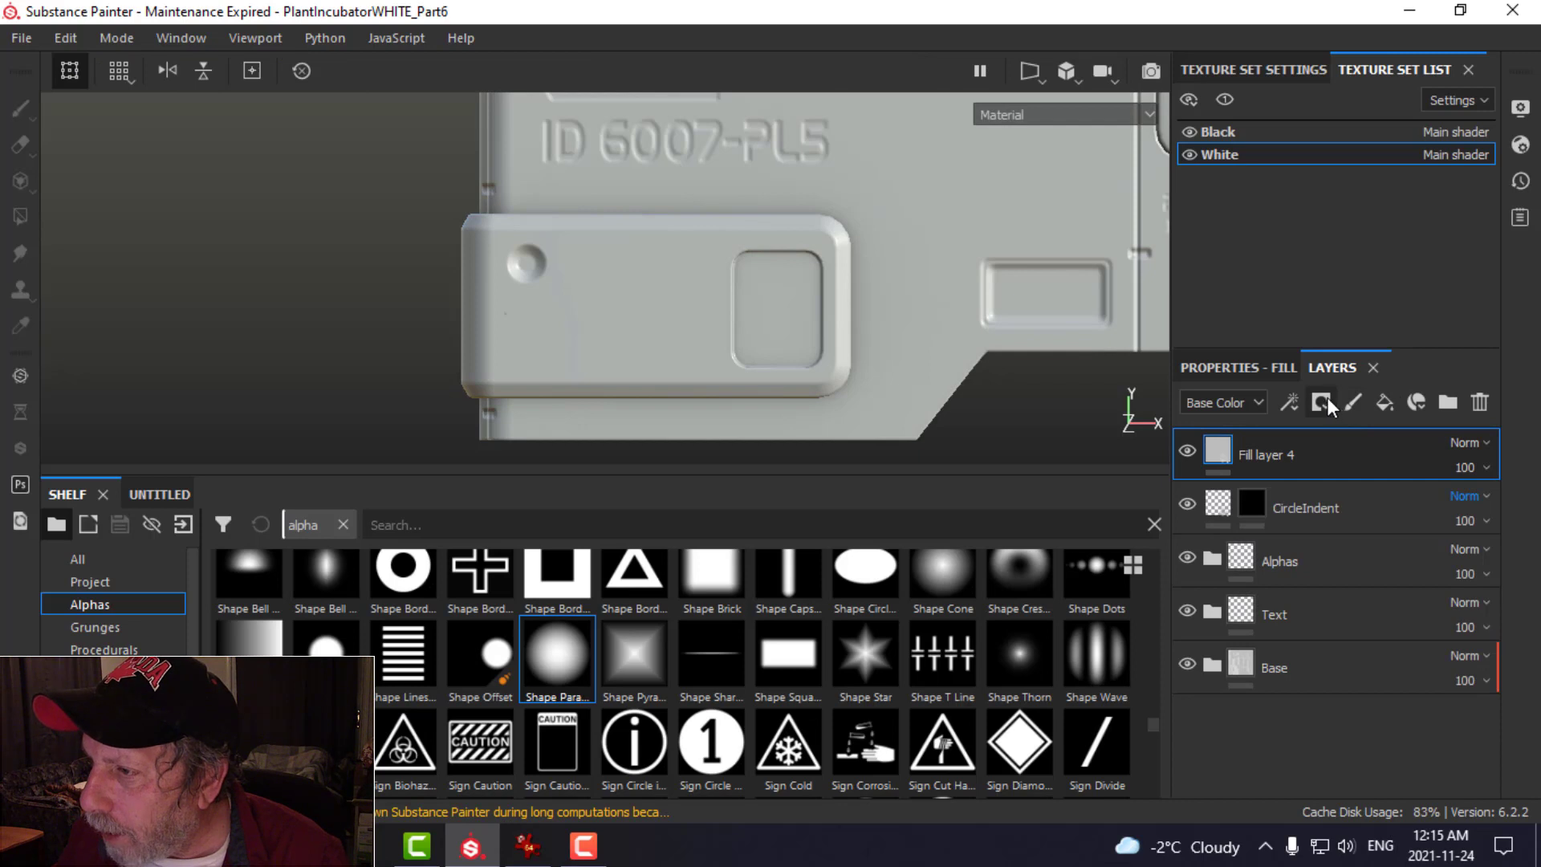
{"action": "left_click", "coordinate": [1322, 403]}
{"action": "left_click", "coordinate": [1359, 452]}
- Limit the new fill layer's material to height only and set the height to 0.3423
{"action": "left_click", "coordinate": [1219, 453]}
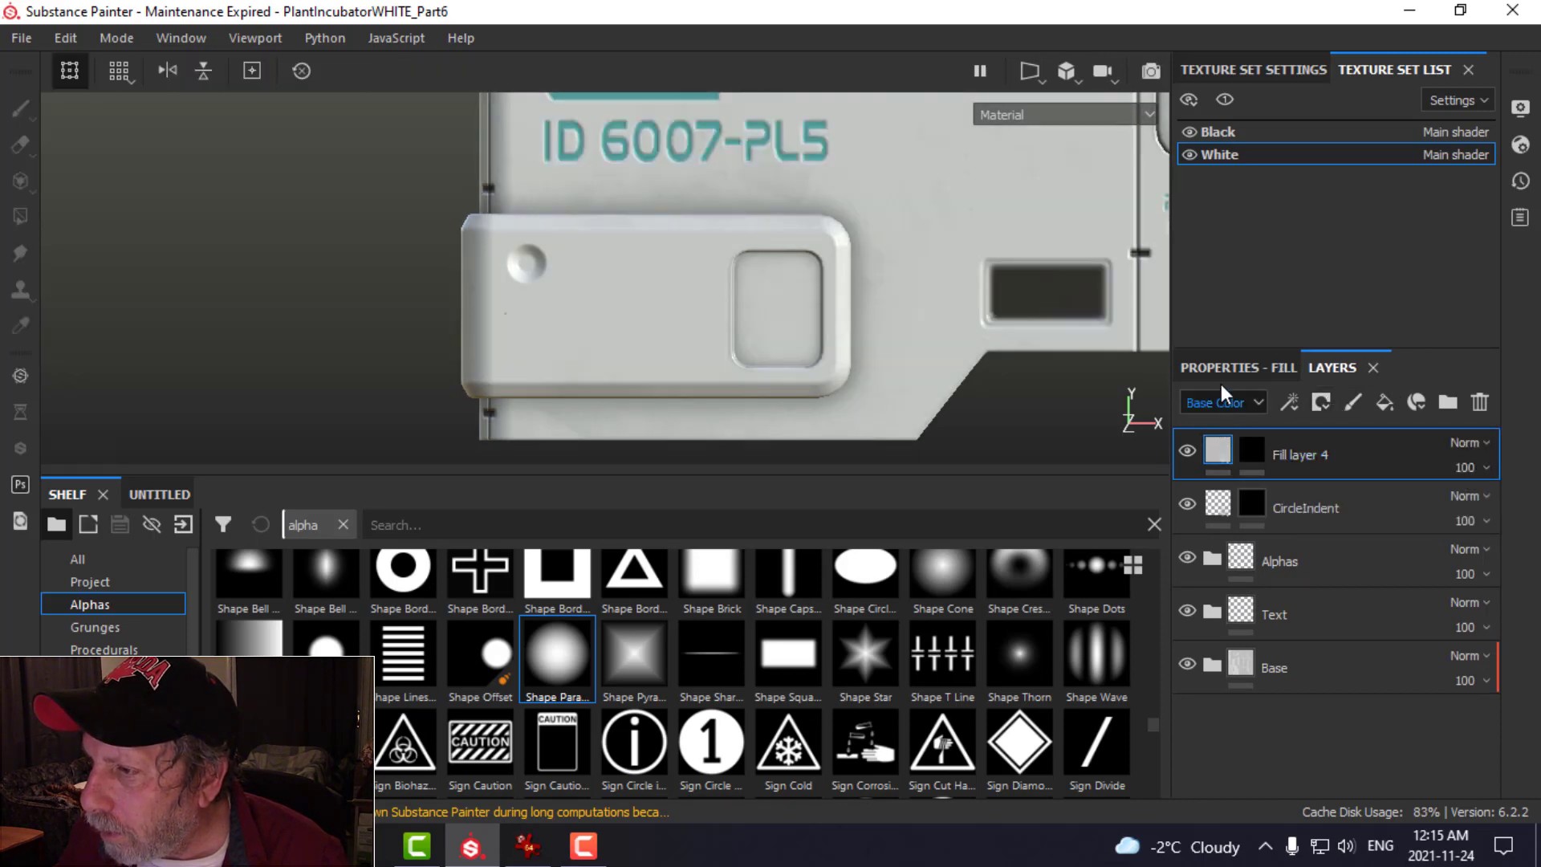
{"action": "double_click", "coordinate": [1272, 504]}
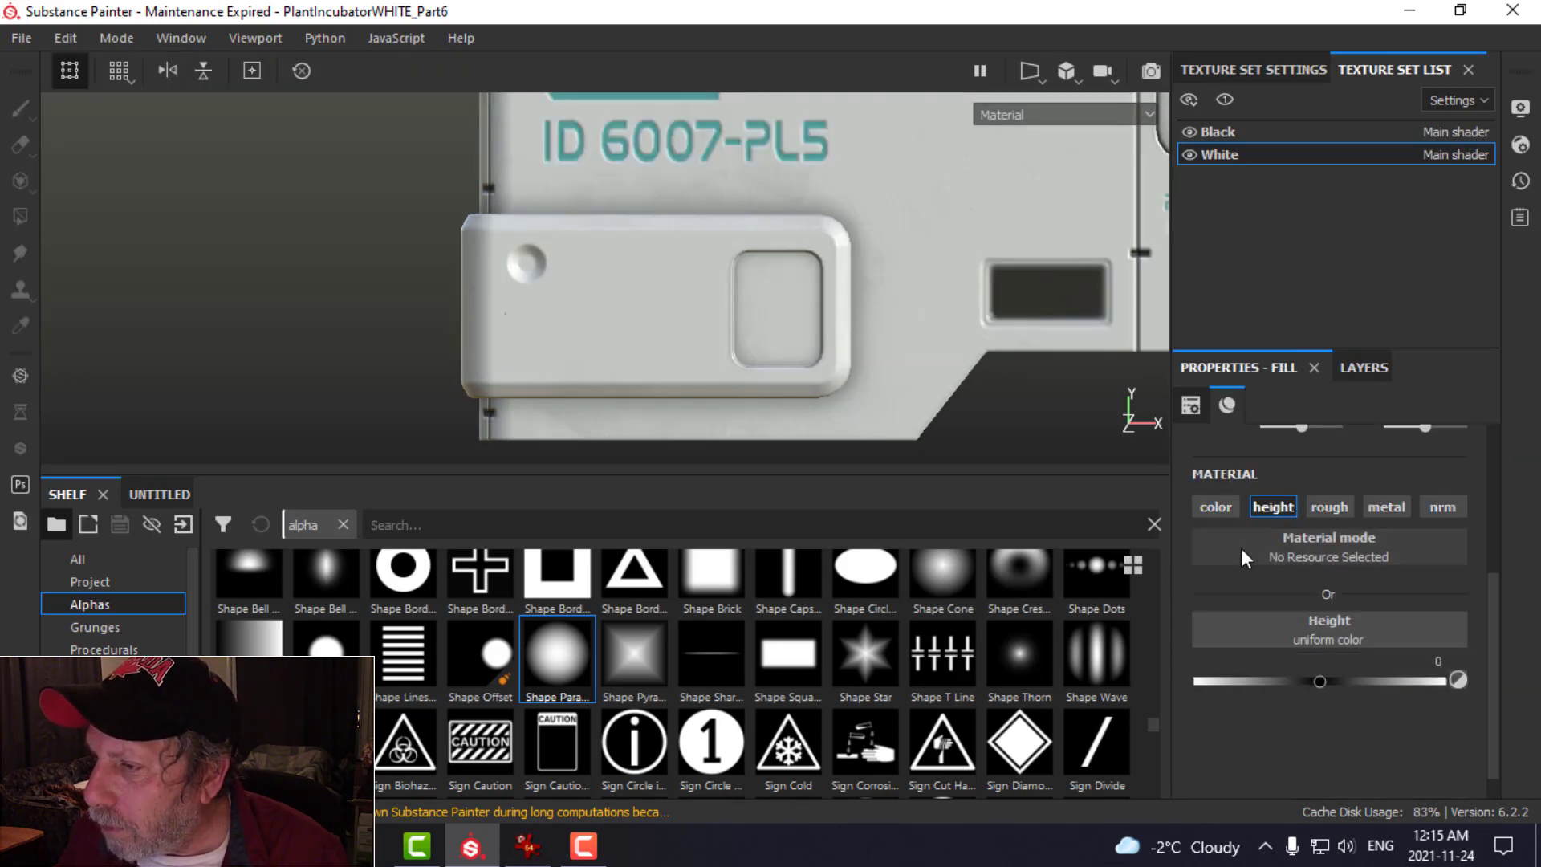
{"action": "left_click_drag", "start_coordinate": [1319, 682], "coordinate": [1362, 681]}
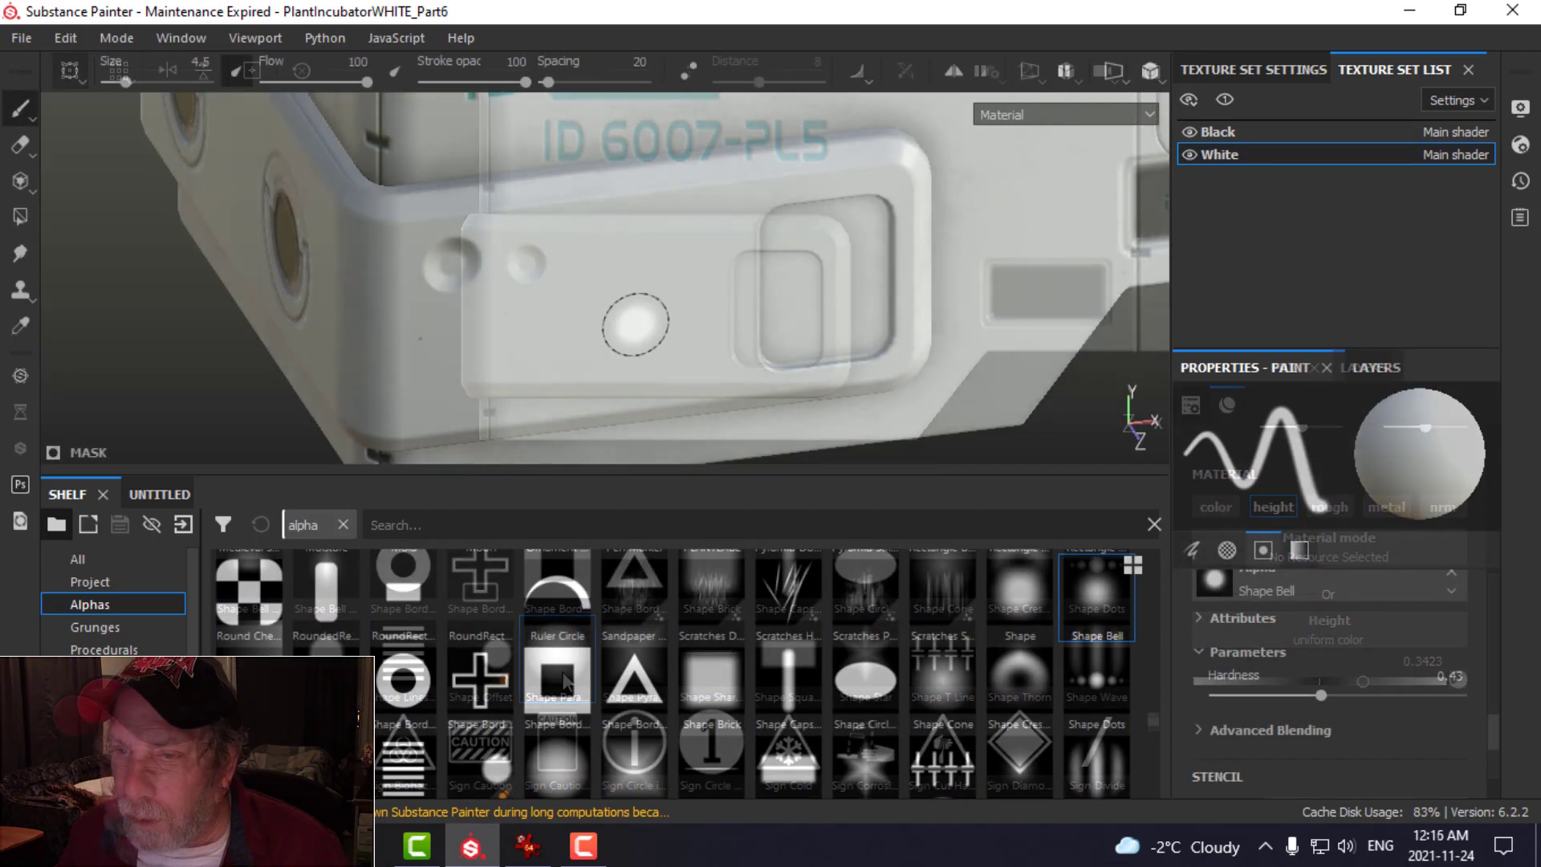
- Switch the brush alpha to Shape Paraboloid, try a raised stamp at size 4.5 beside the circular dent, and undo the stamp
{"action": "middle_click_drag", "start_coordinate": [642, 335], "coordinate": [627, 289], "text": "alt"}
{"action": "left_click_drag", "start_coordinate": [674, 309], "coordinate": [586, 313], "text": "alt+shift"}
{"action": "left_click", "coordinate": [567, 758]}
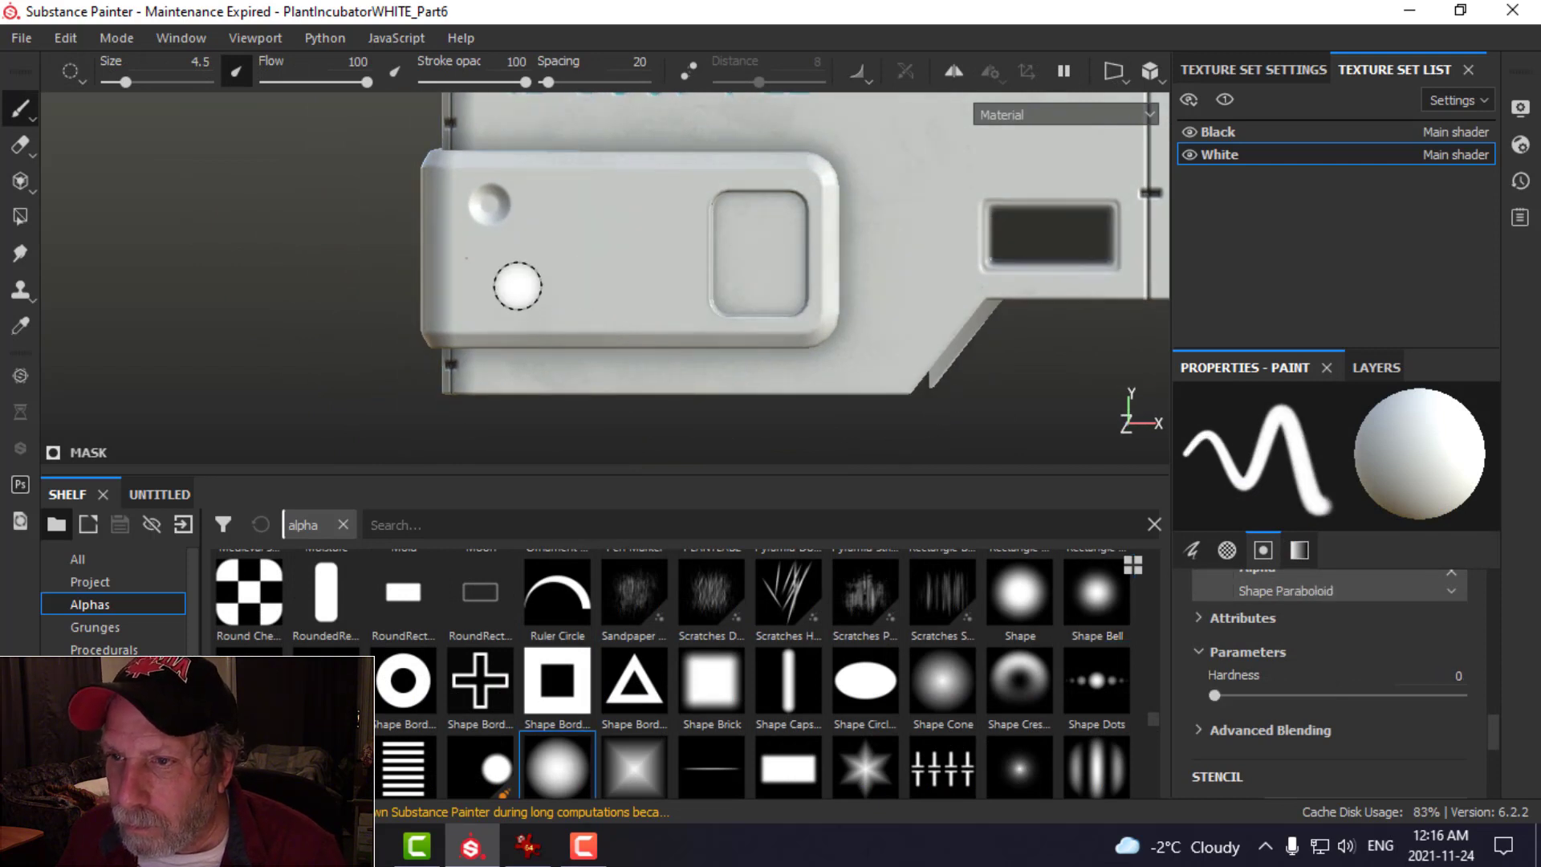
{"action": "left_click", "coordinate": [547, 207]}
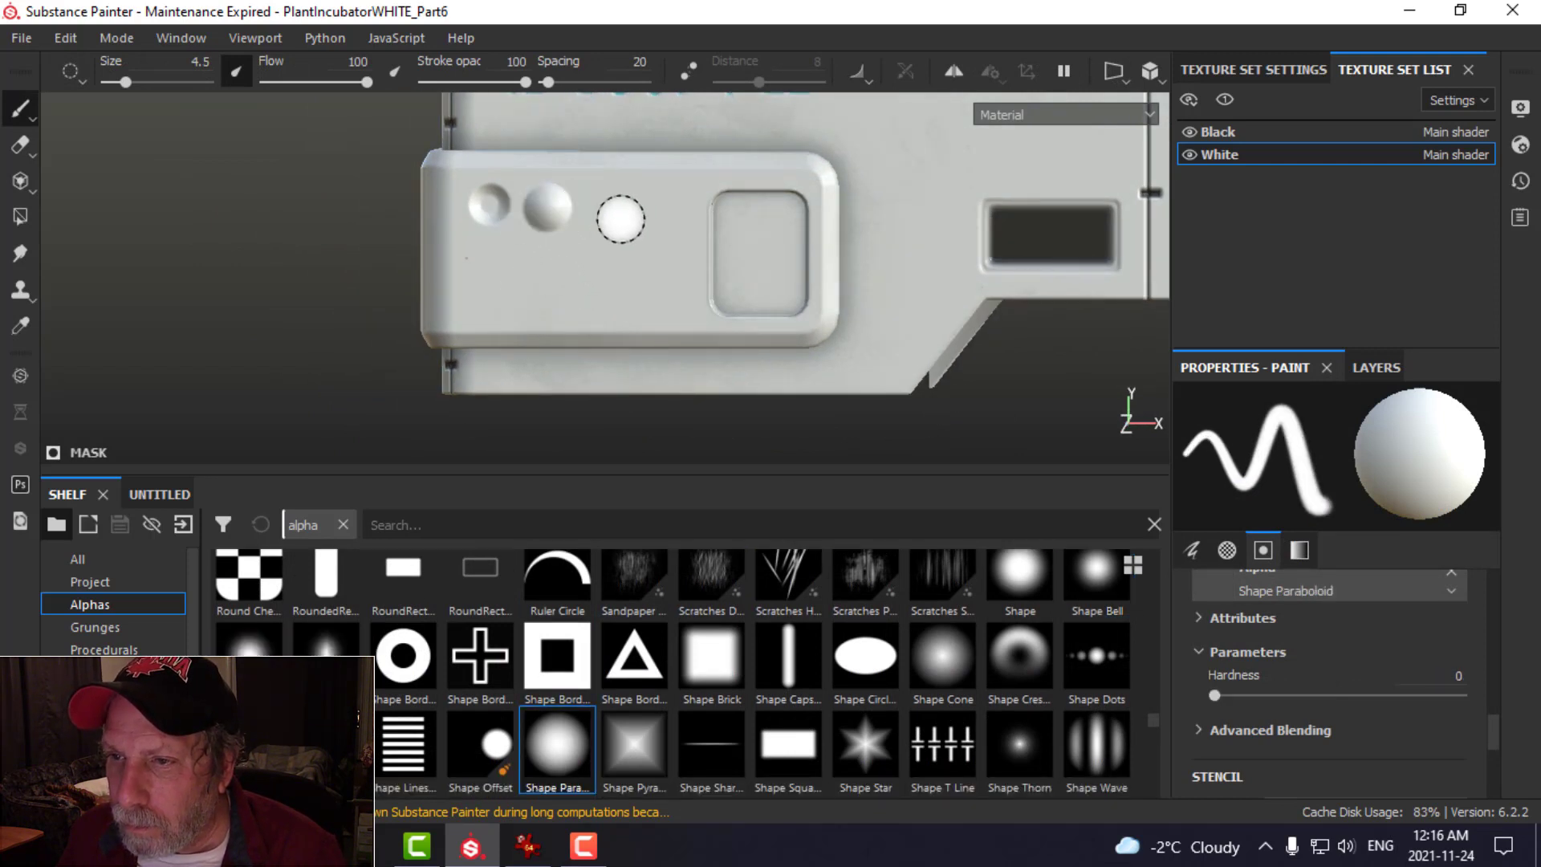
{"action": "key", "text": "ctrl+z"}
- Reduce the brush size to 2.91 and stamp a raised dome in the center of the circular dent
{"action": "right_click_drag", "start_coordinate": [574, 240], "coordinate": [502, 211], "text": "ctrl"}
{"action": "left_click", "coordinate": [494, 210]}
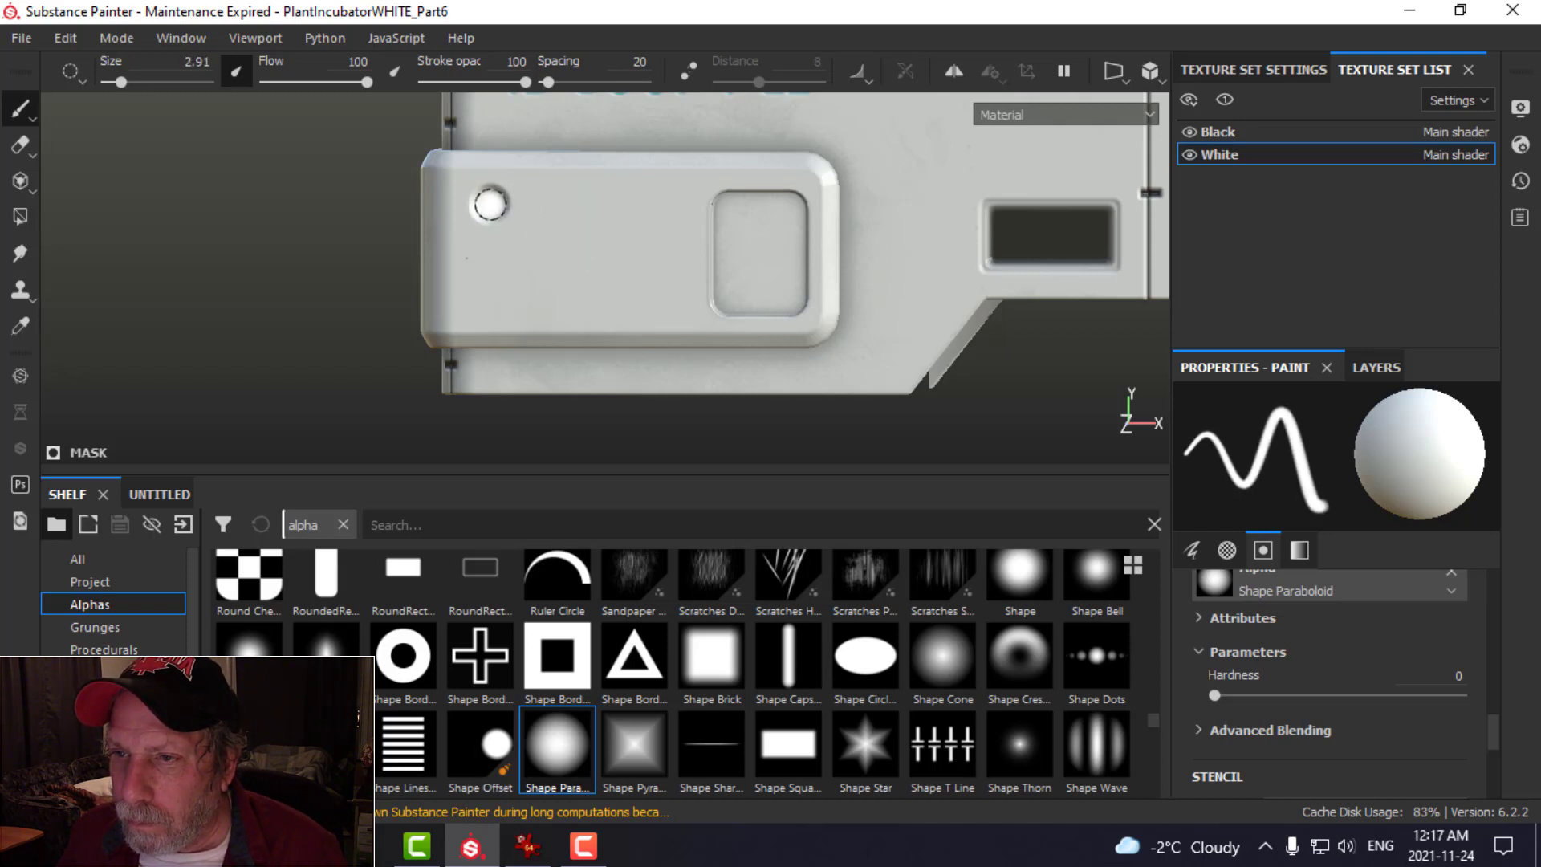
{"action": "left_click_drag", "start_coordinate": [589, 245], "coordinate": [717, 290], "text": "alt"}
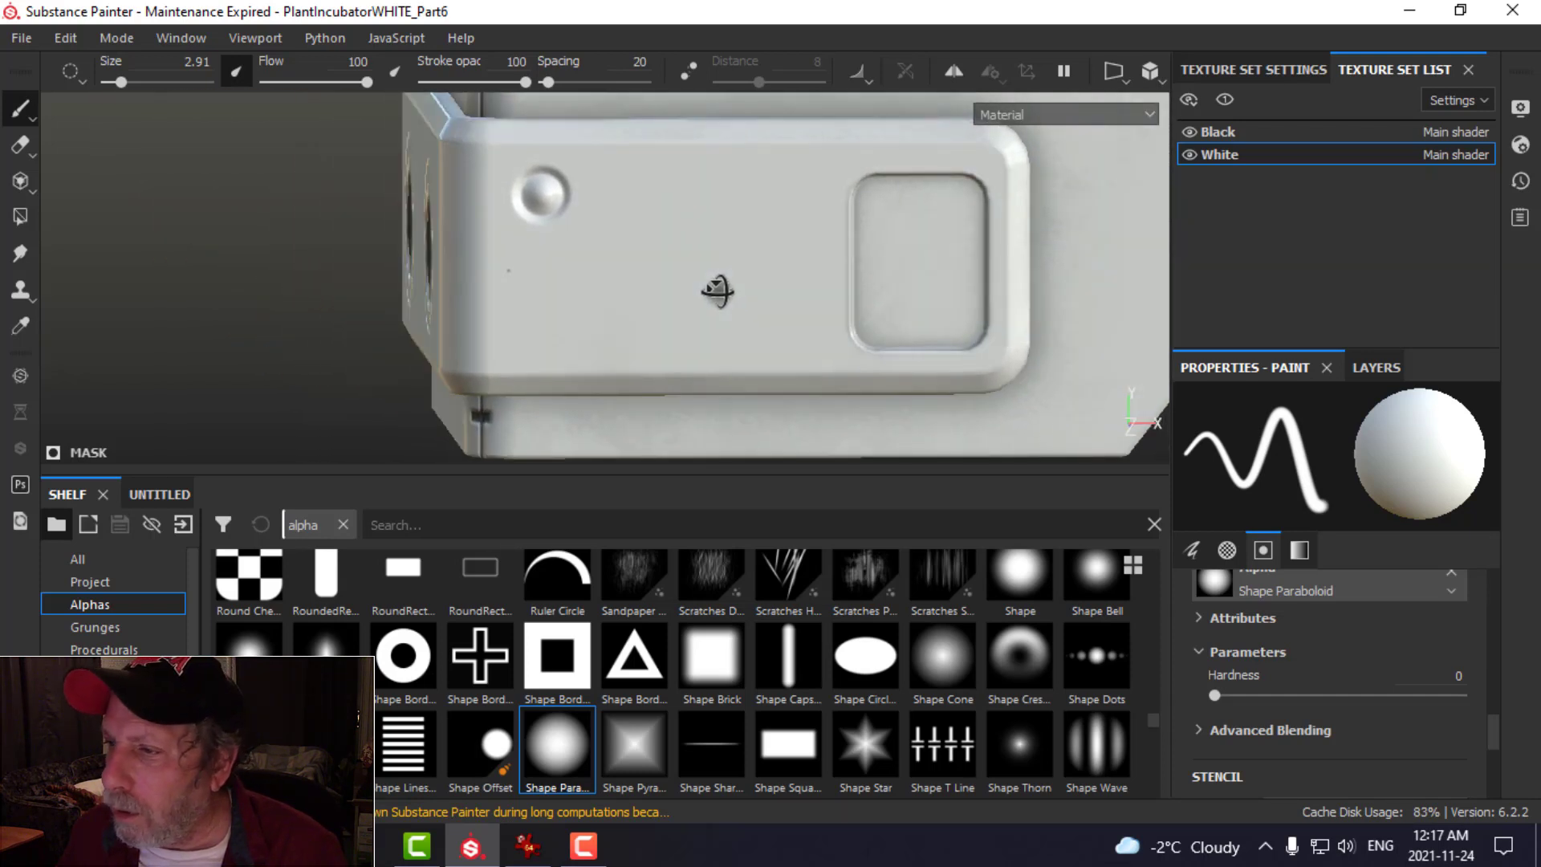
{"action": "left_click_drag", "start_coordinate": [630, 237], "coordinate": [685, 237], "text": "alt"}
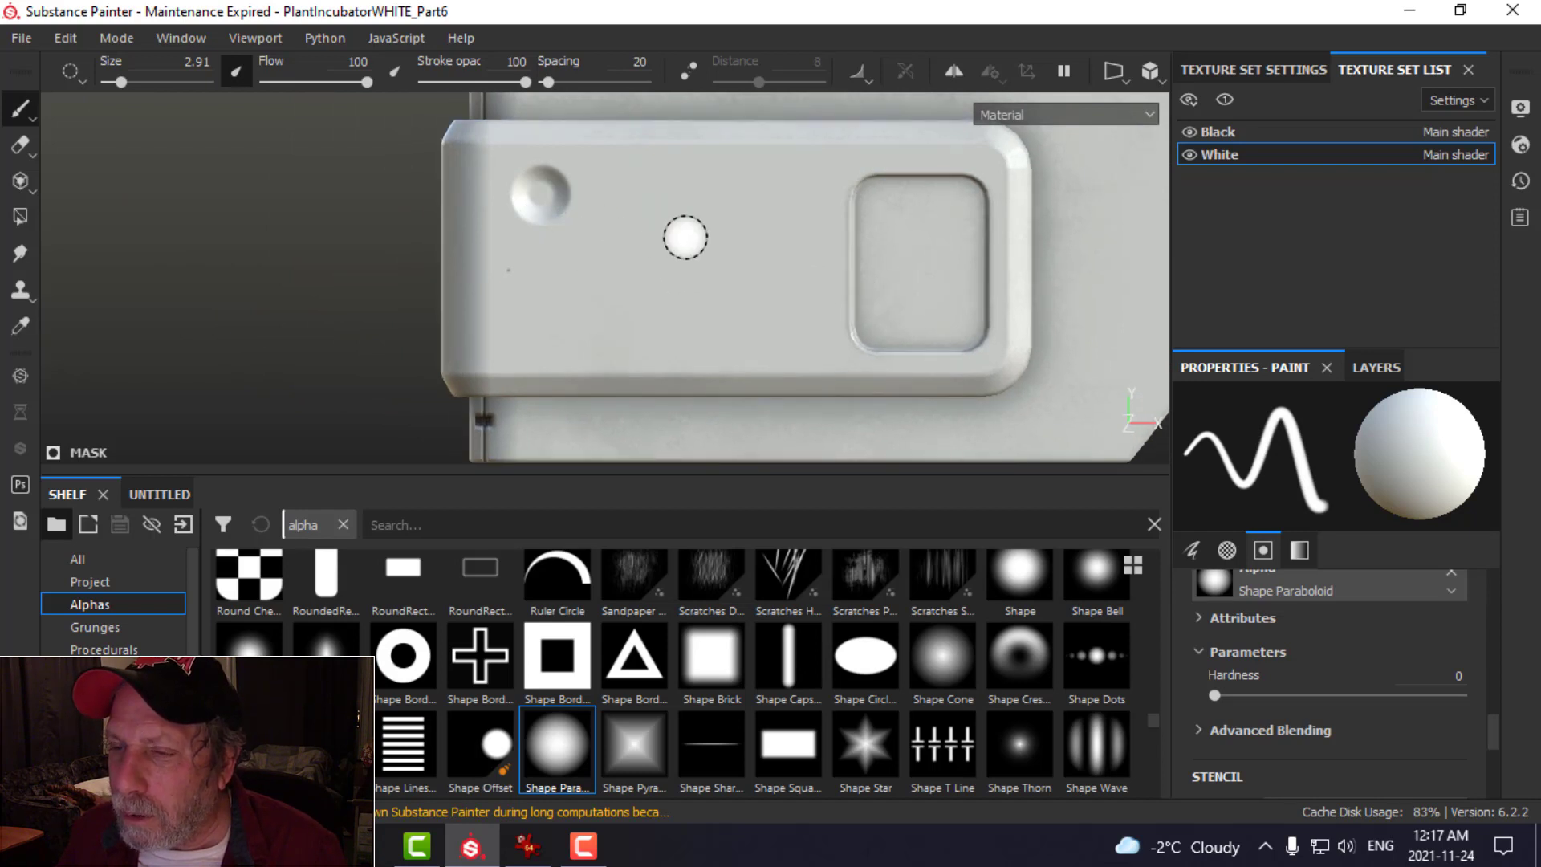
{"action": "middle_click_drag", "start_coordinate": [684, 237], "coordinate": [645, 265], "text": "alt"}
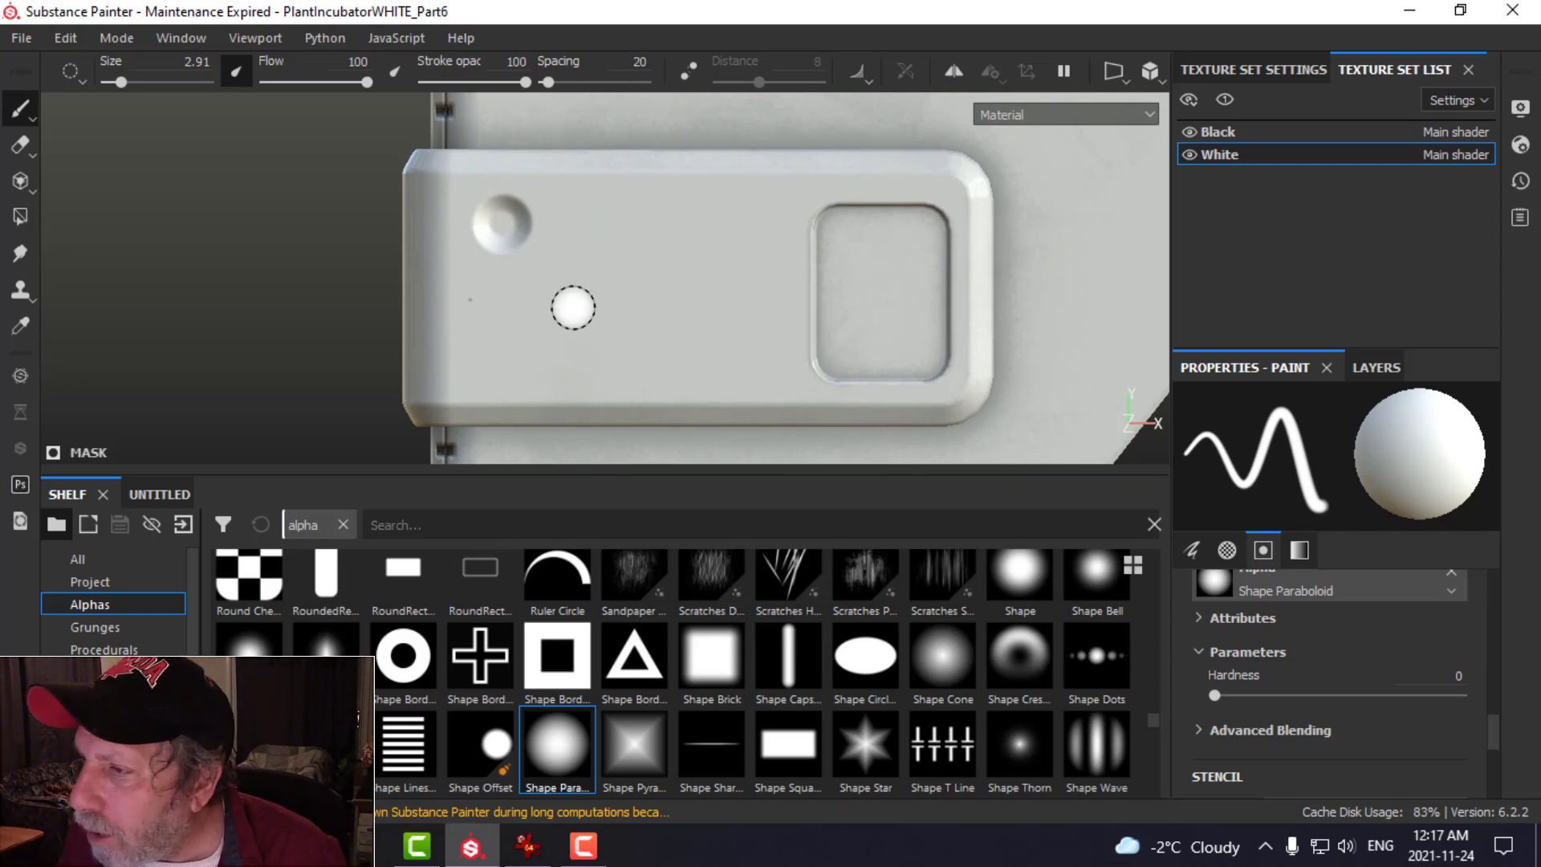
{"action": "right_click_drag", "start_coordinate": [592, 292], "coordinate": [554, 334], "text": "alt"}
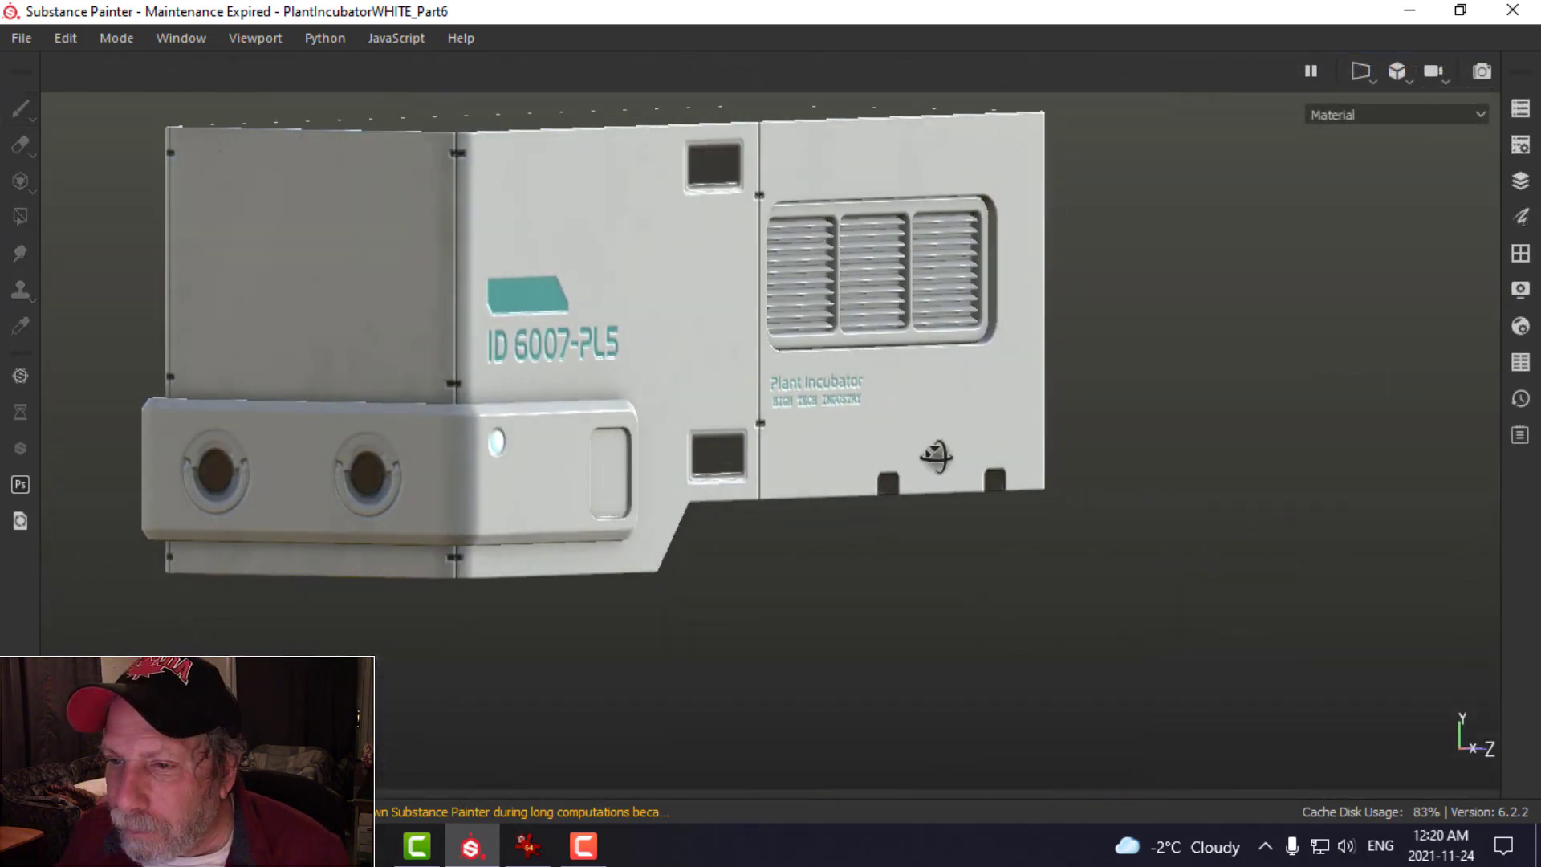
{"action": "left_click_drag", "start_coordinate": [568, 568], "coordinate": [899, 548], "text": "alt"}
{"action": "middle_click_drag", "start_coordinate": [899, 548], "coordinate": [912, 547], "text": "alt"}
- Add a new fill layer with a black mask above the Alphas folder
{"action": "key", "text": "Tab"}
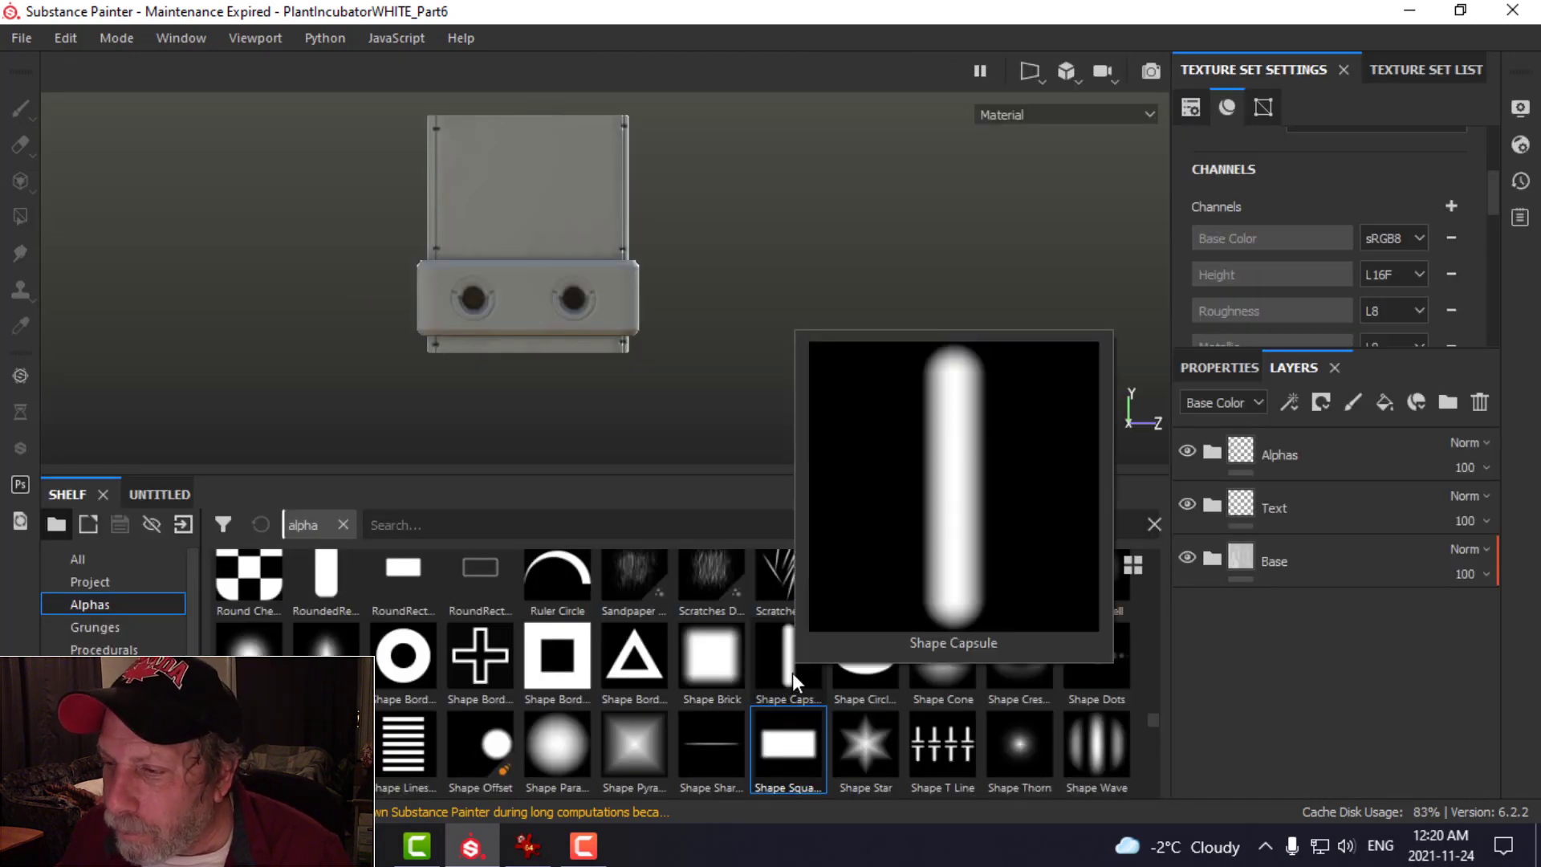
{"action": "left_click", "coordinate": [1300, 443]}
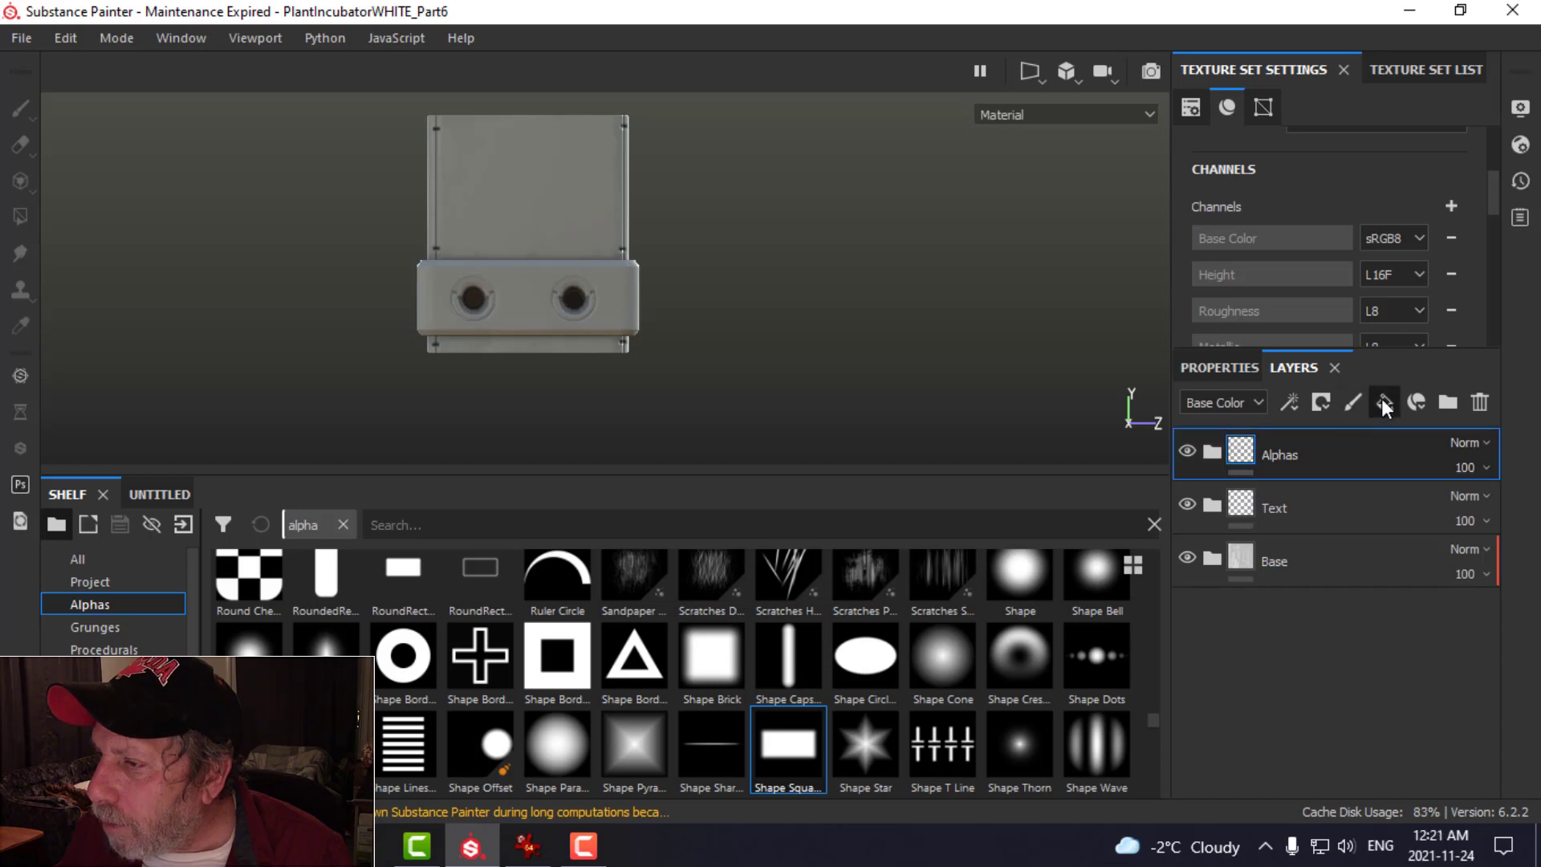
{"action": "left_click", "coordinate": [1384, 402]}
{"action": "left_click", "coordinate": [1322, 402]}
{"action": "left_click", "coordinate": [1347, 452]}
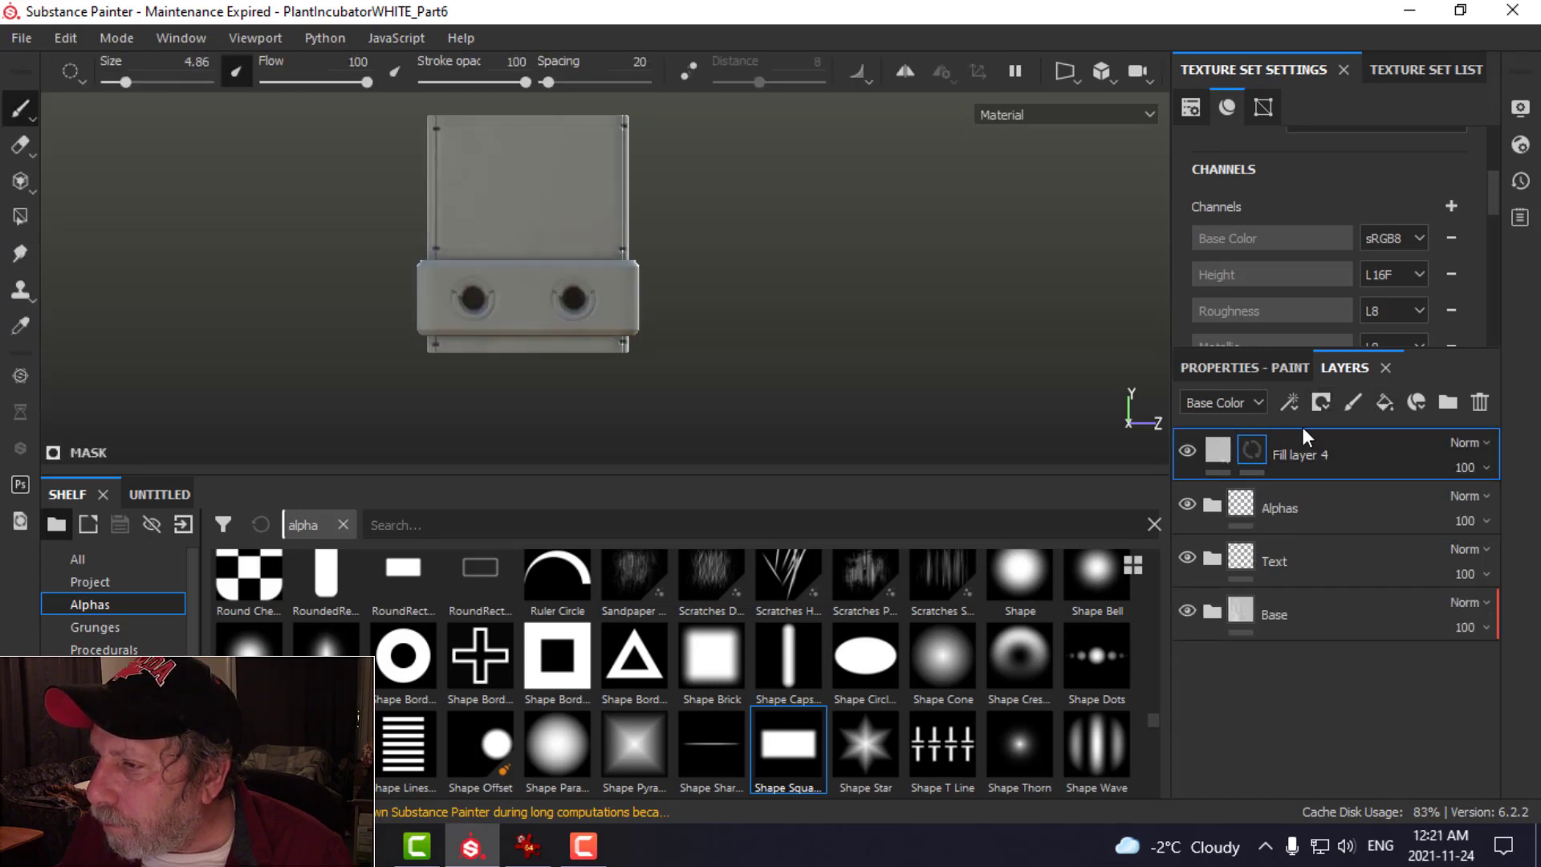
- Limit the new fill layer's material to color and height, with a near-black base color of 0.025 and a height of -0.1532
{"action": "left_click", "coordinate": [1219, 447]}
{"action": "left_click", "coordinate": [1236, 368]}
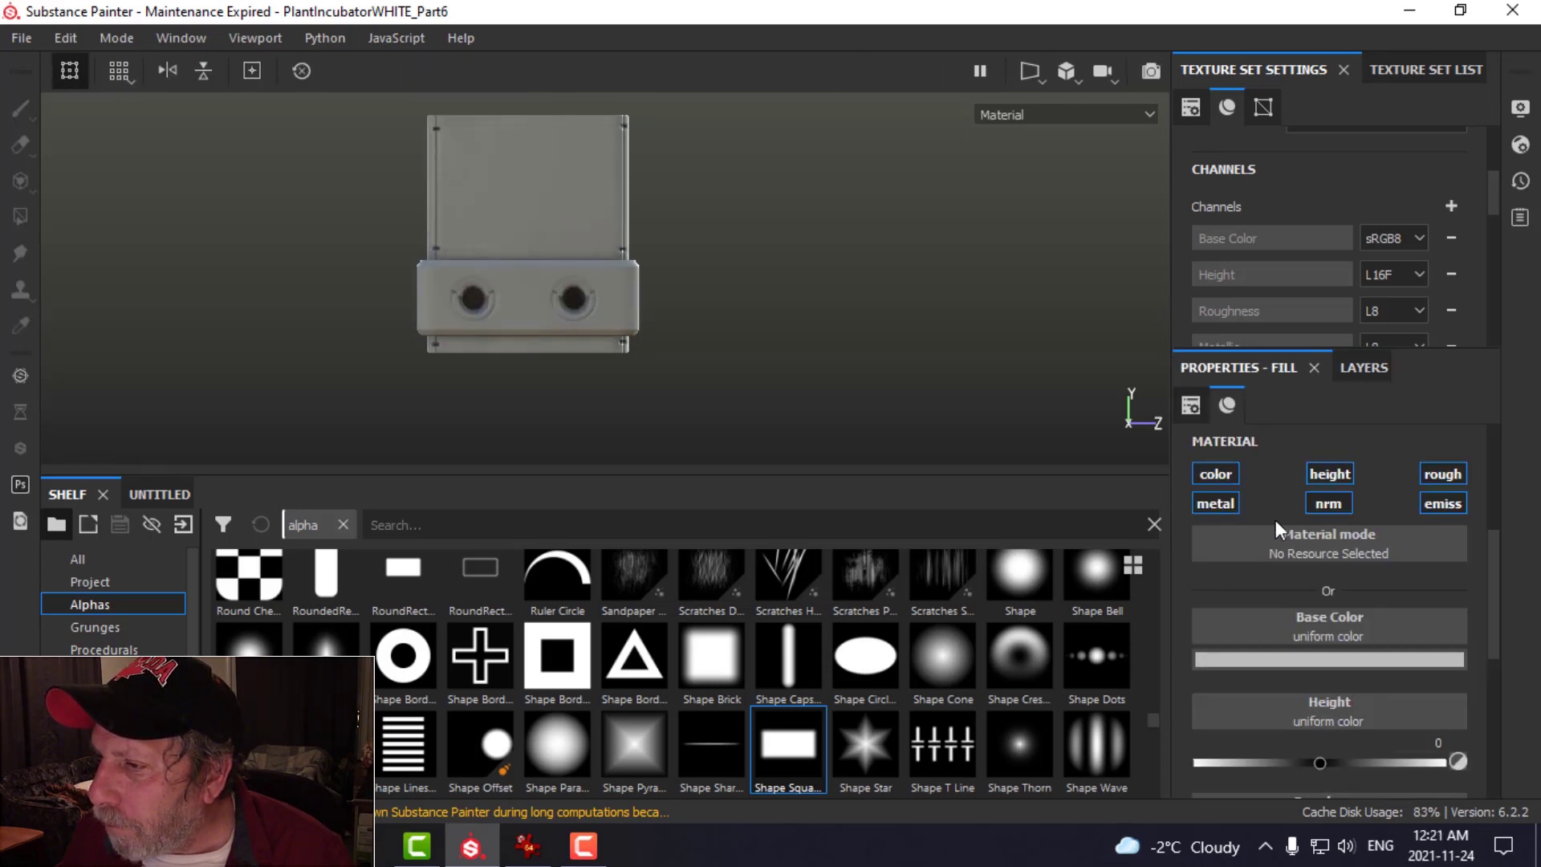
{"action": "left_click", "coordinate": [1329, 480], "text": "alt"}
{"action": "left_click", "coordinate": [1227, 479]}
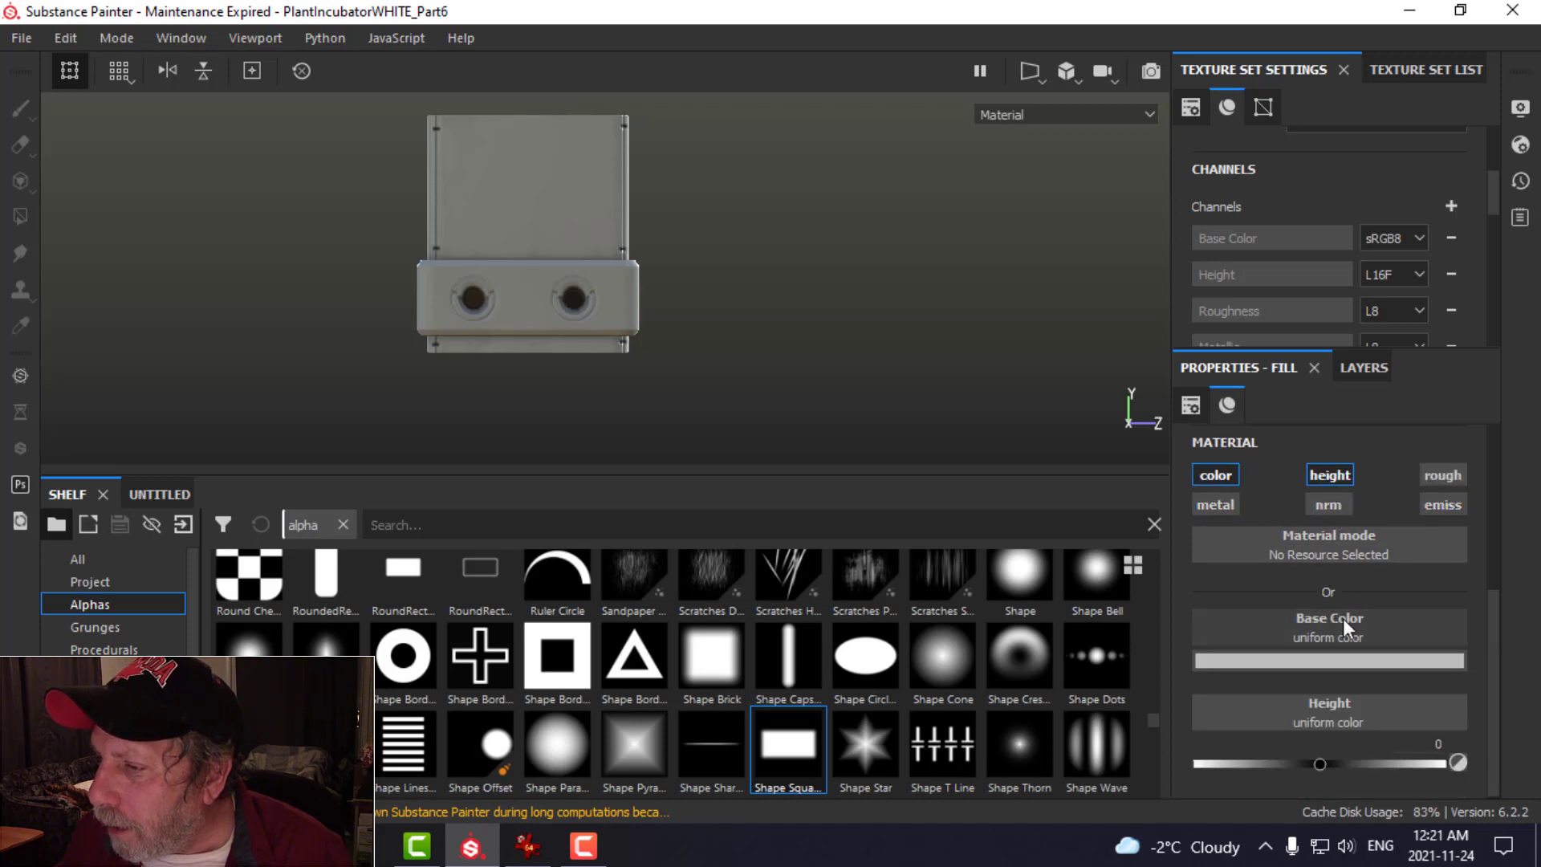
{"action": "left_click", "coordinate": [1331, 661]}
{"action": "left_click", "coordinate": [1231, 583]}
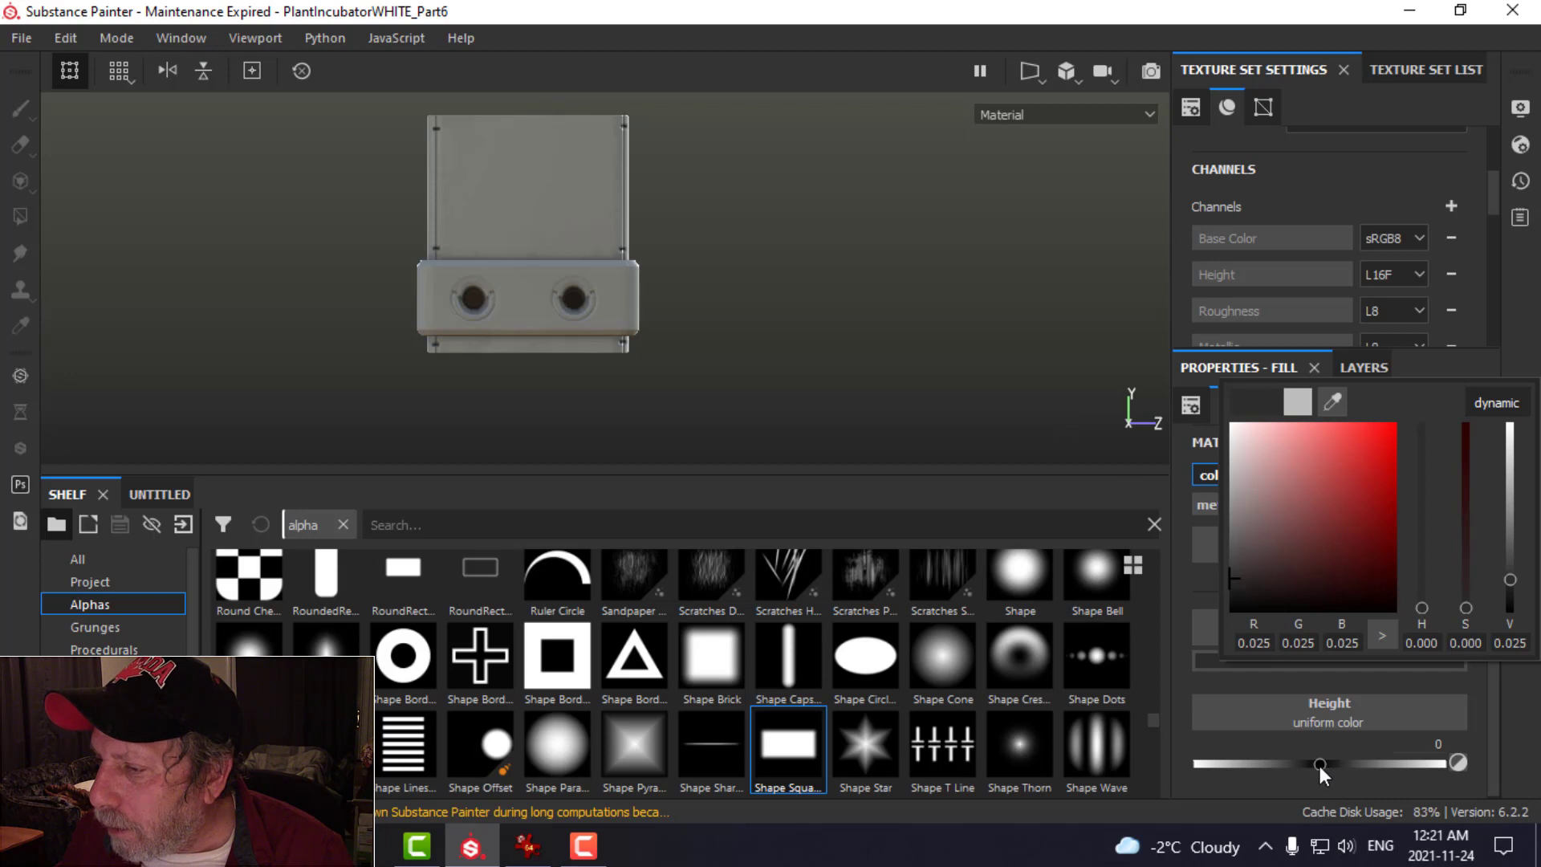
{"action": "left_click_drag", "start_coordinate": [1319, 765], "coordinate": [1298, 763]}
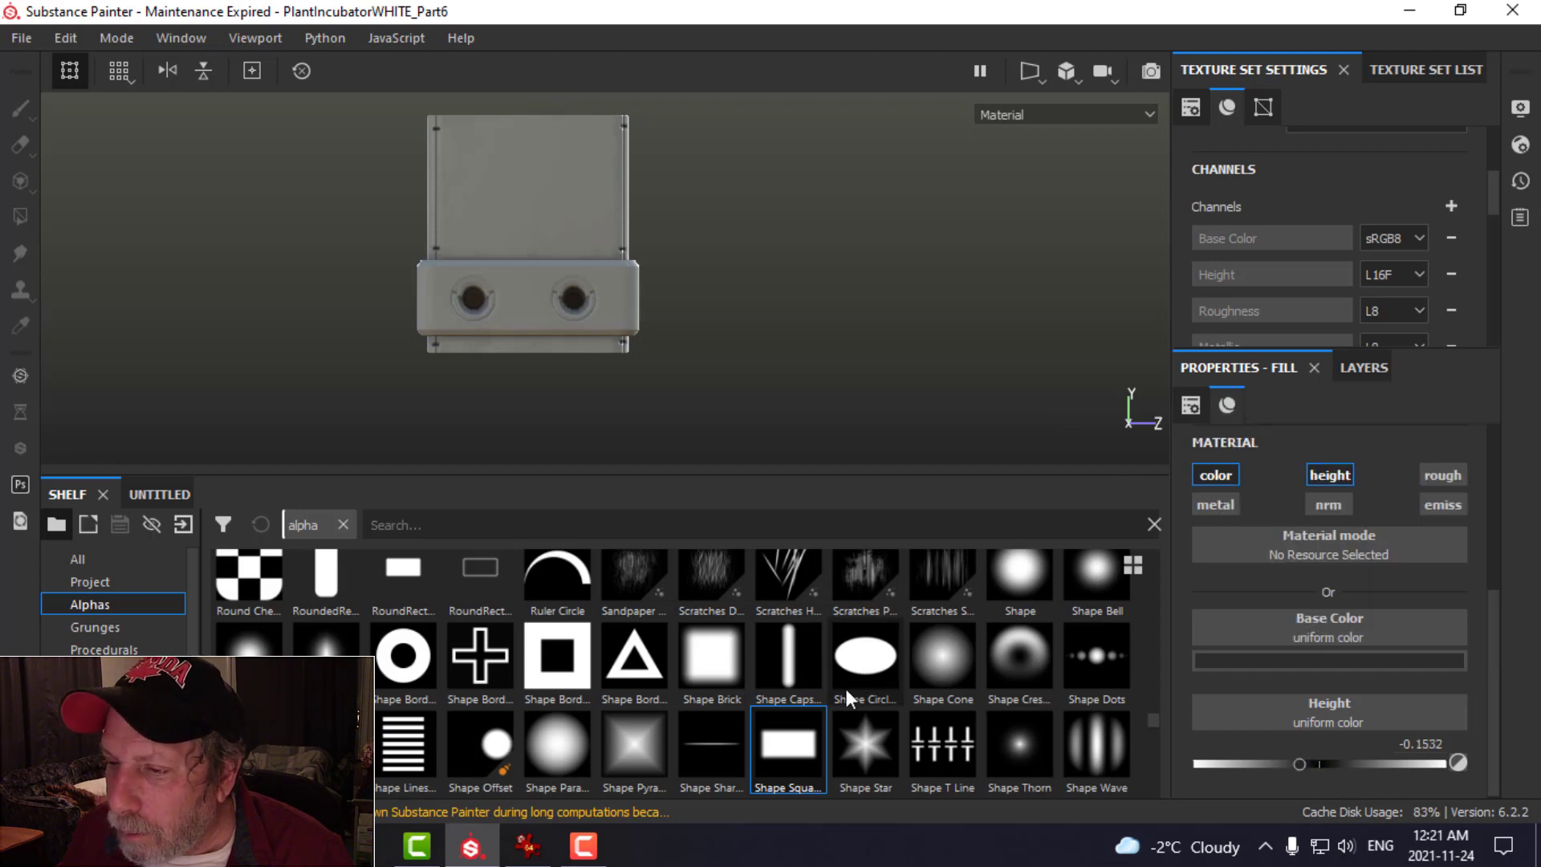
- Activate the new layer's mask and try a vertical Shape Capsule stamp at size 7.01 near an upper corner of the housing's end panel
{"action": "left_click", "coordinate": [791, 661]}
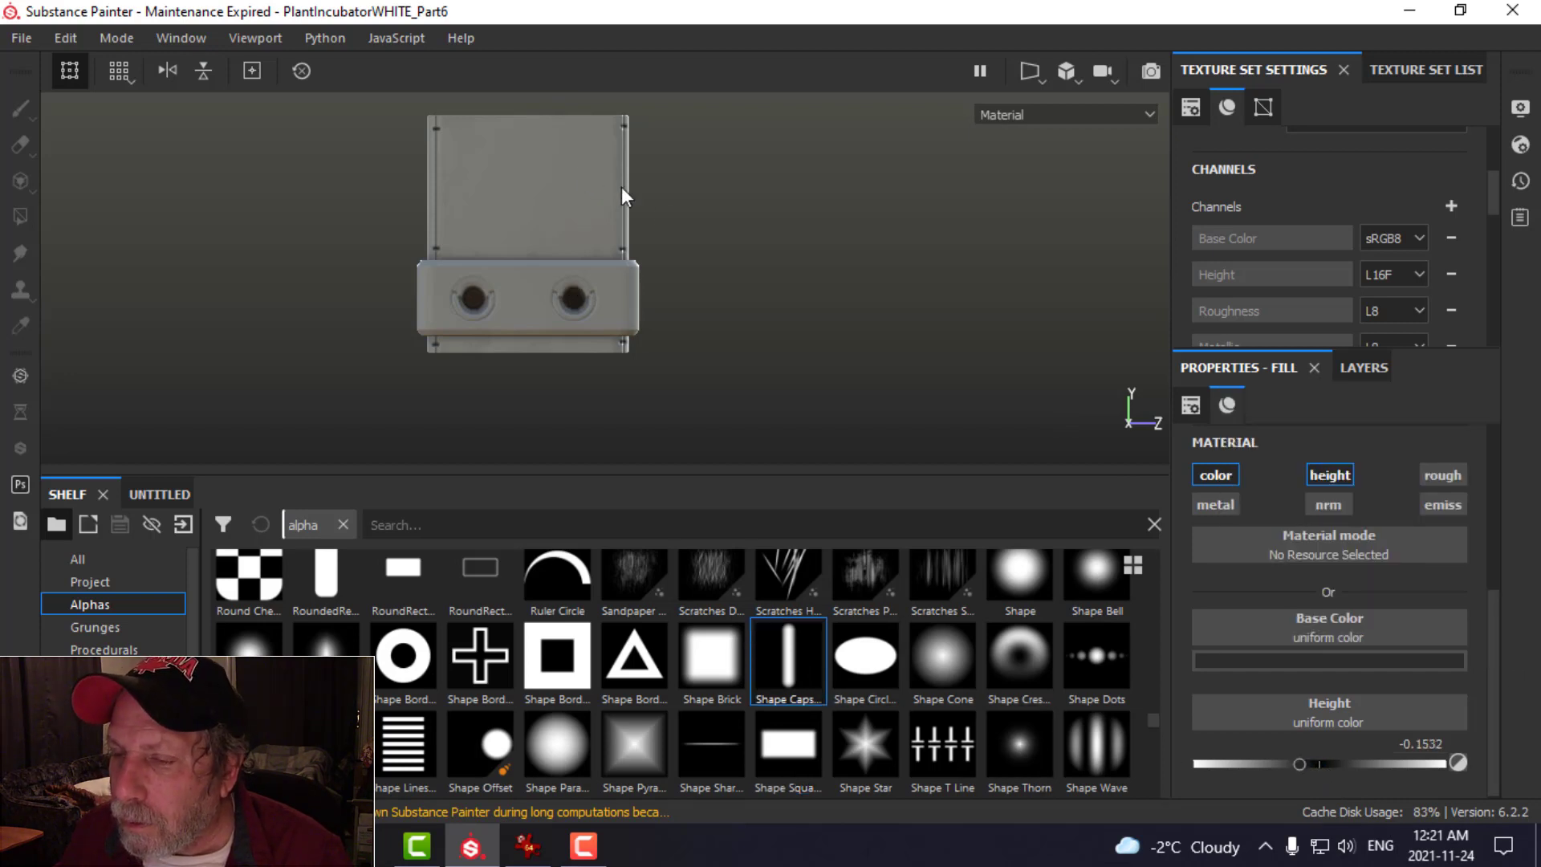
{"action": "left_click", "coordinate": [1348, 366]}
{"action": "left_click", "coordinate": [1260, 455]}
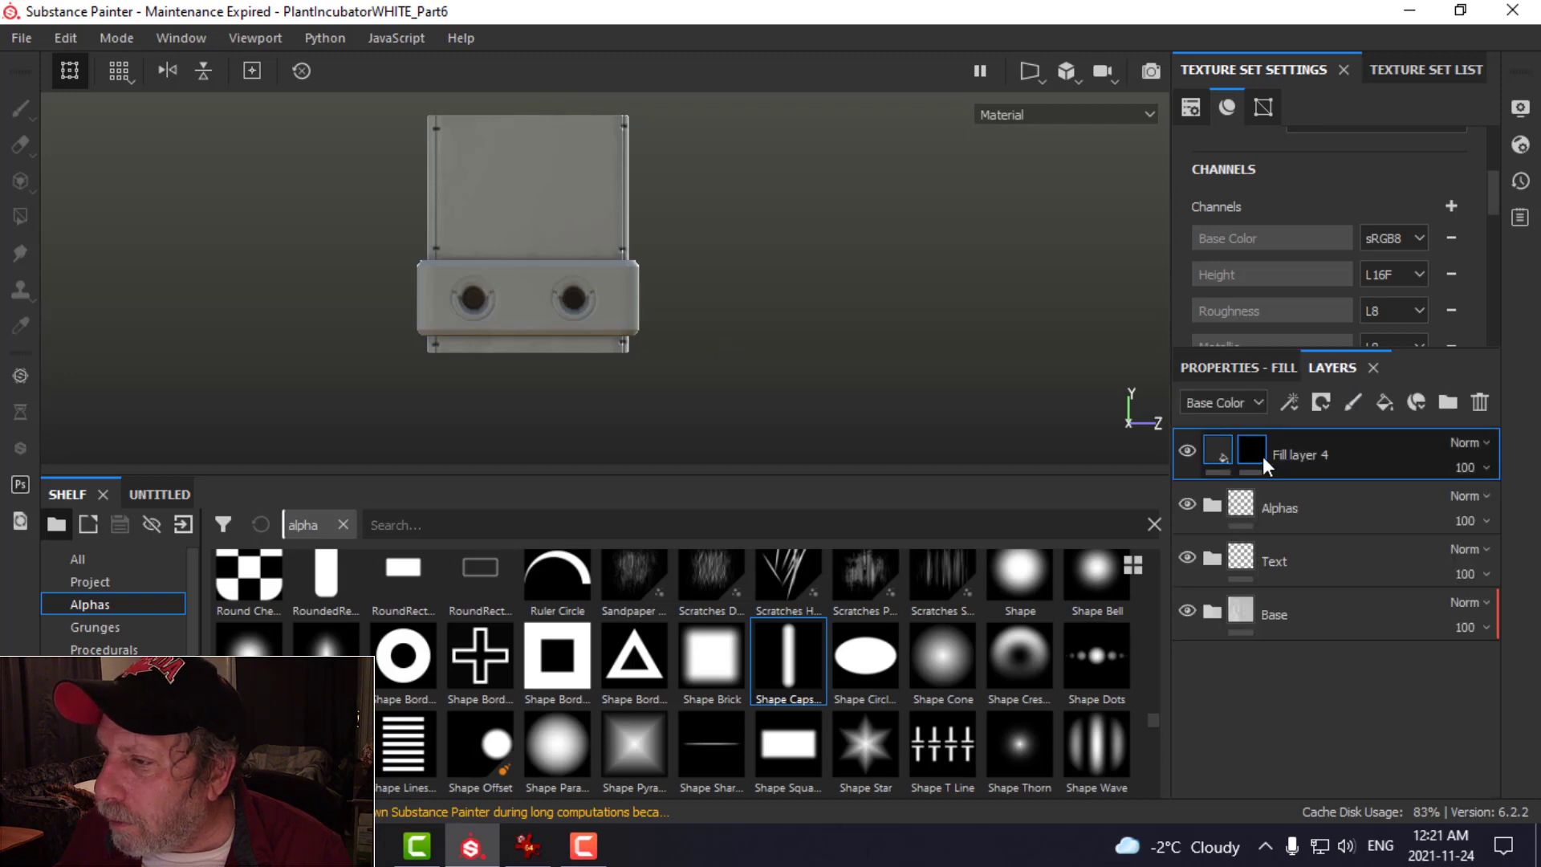
{"action": "left_click", "coordinate": [786, 657]}
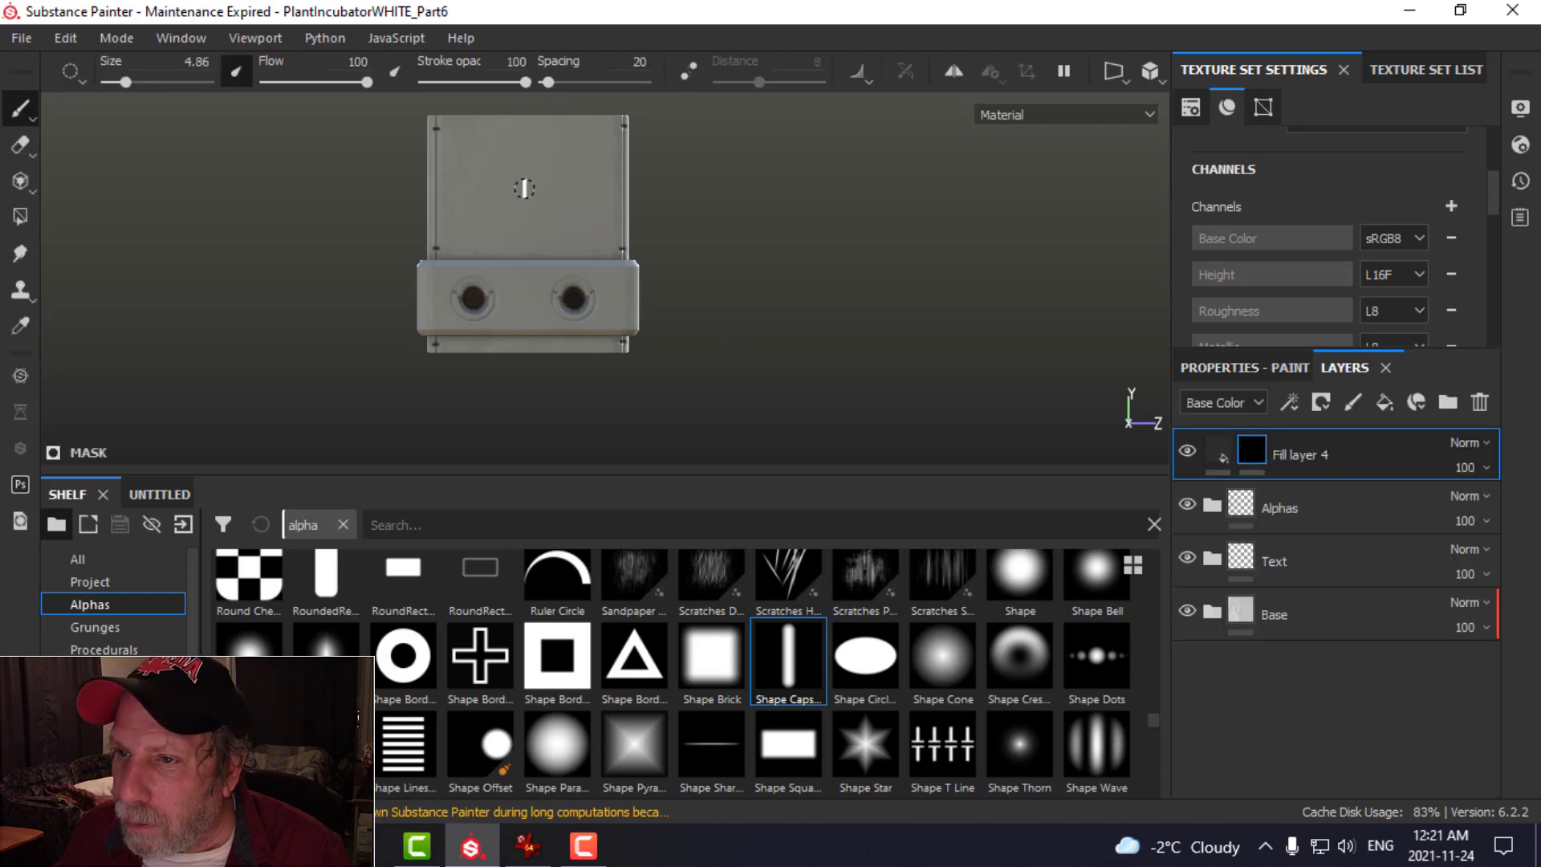
{"action": "scroll", "coordinate": [687, 237], "scroll_direction": "up", "scroll_amount": 5}
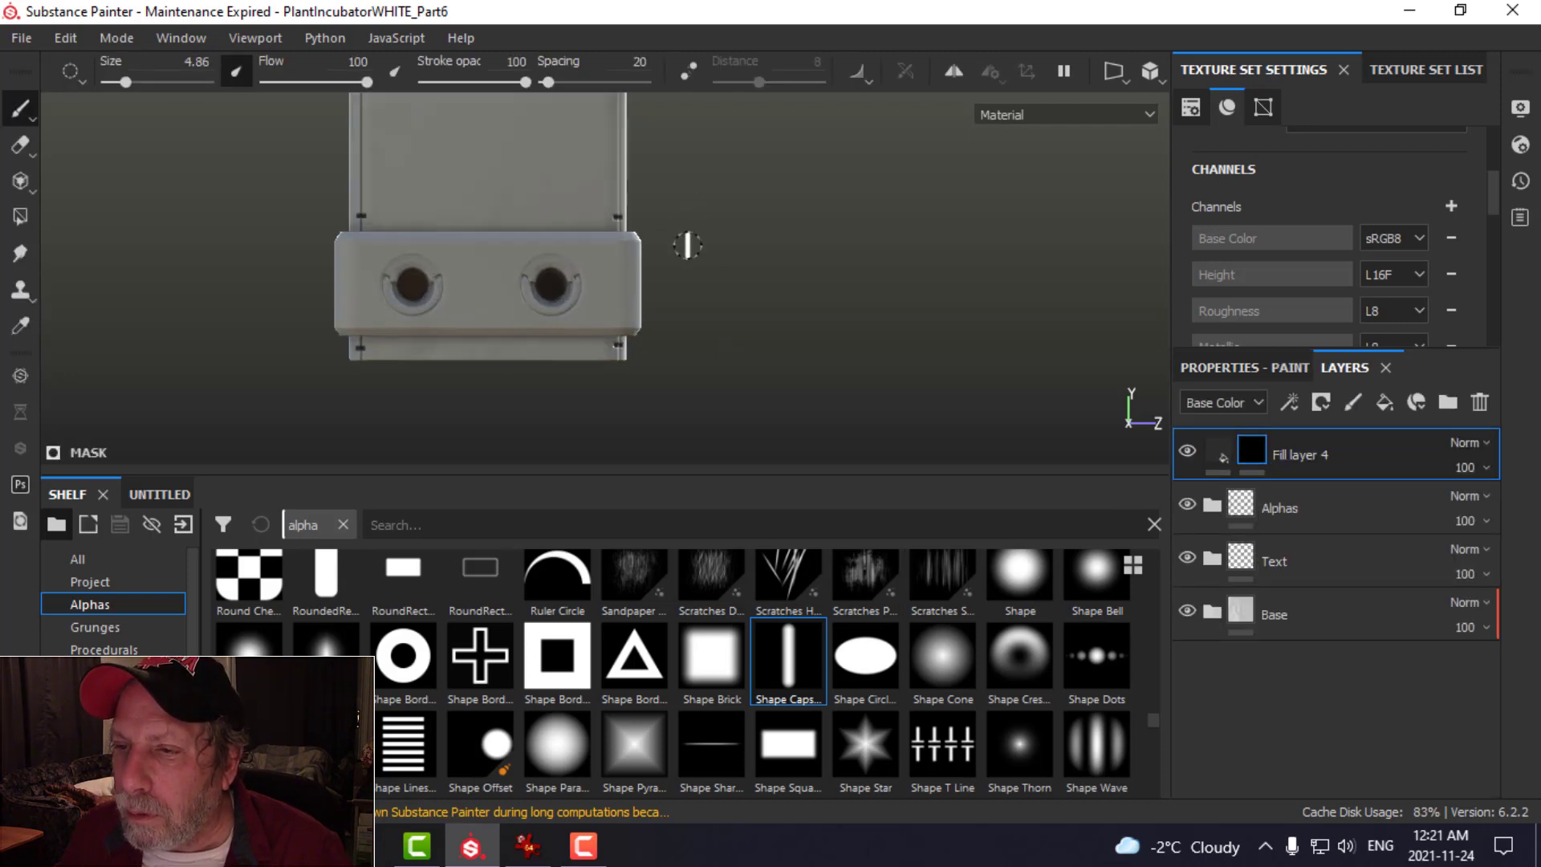
{"action": "mouse_move", "coordinate": [687, 200]}
{"action": "middle_mouse_down", "text": "alt"}
{"action": "mouse_move", "coordinate": [764, 362]}
{"action": "mouse_move", "coordinate": [839, 413]}
{"action": "middle_mouse_up", "text": "alt"}
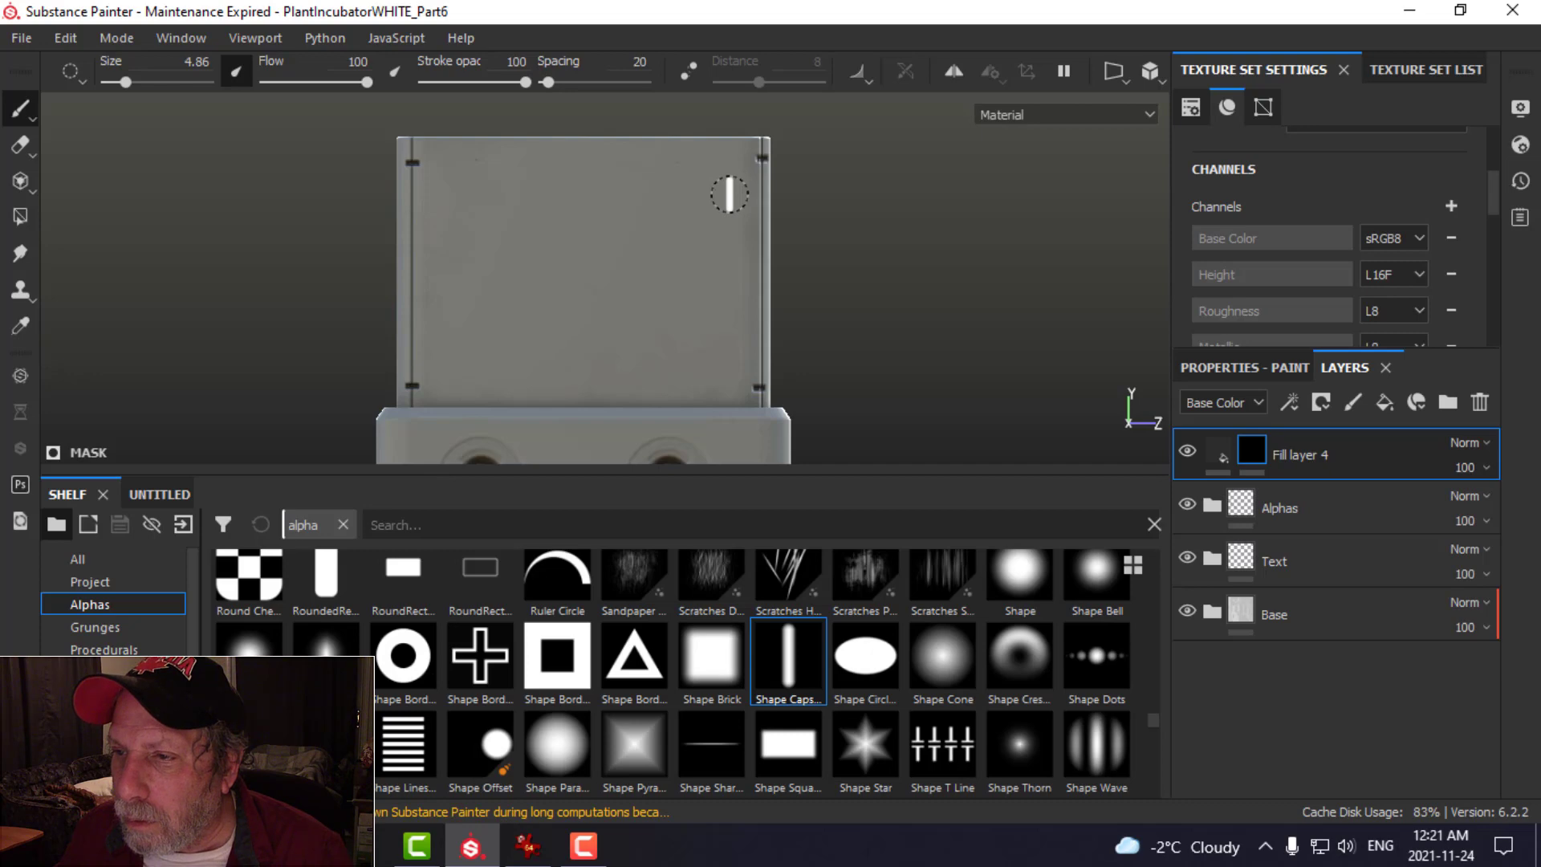
{"action": "key", "text": "bracketright"}
{"action": "left_click", "coordinate": [708, 186]}
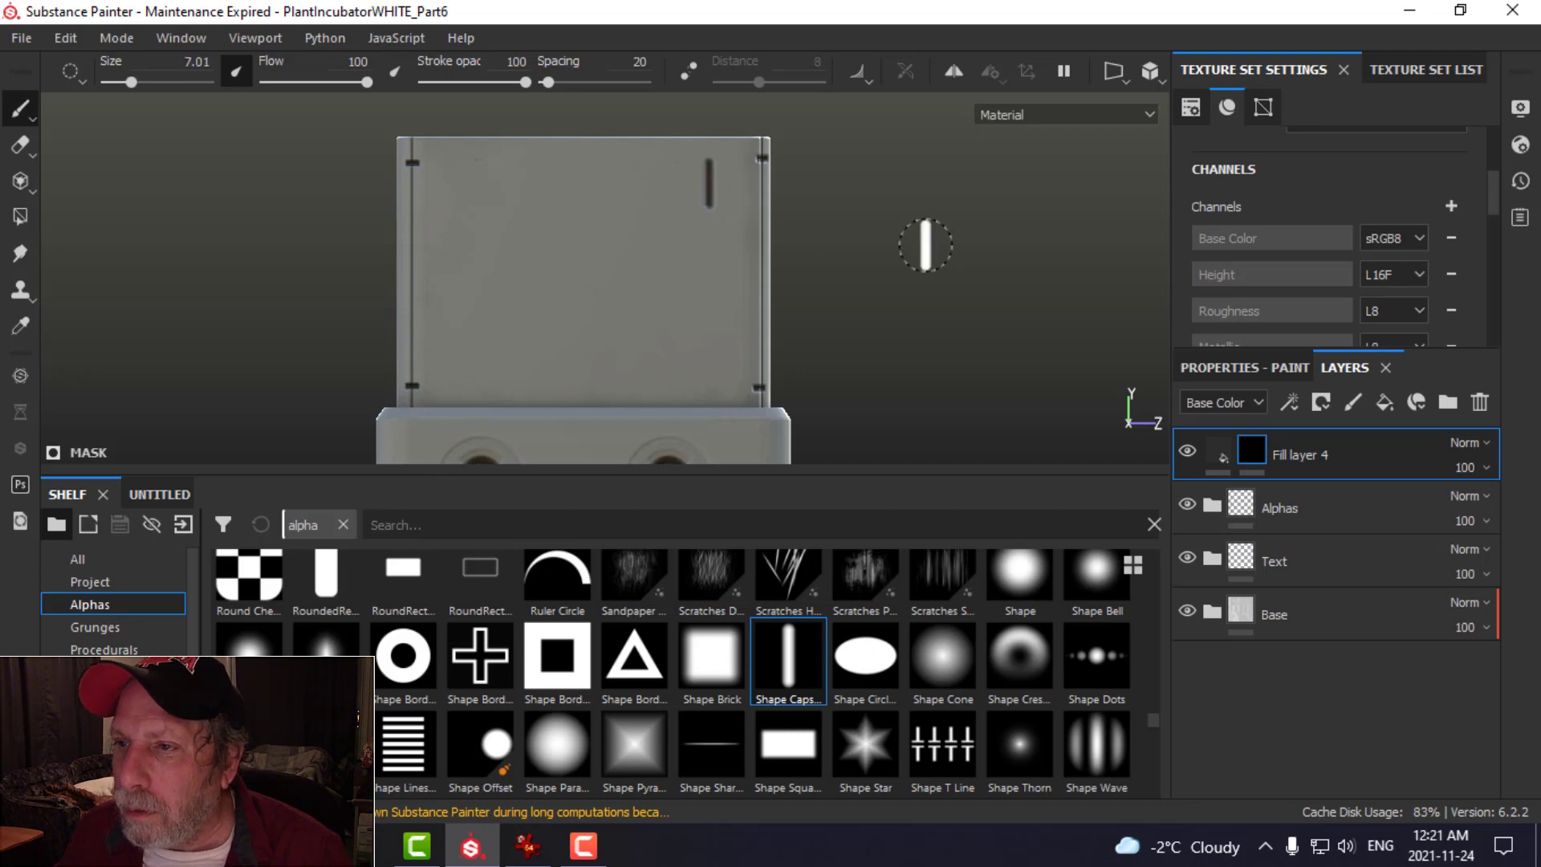
- Switch to the IrfanView reference image, examine the corner details on the incubator's end panel, and return to Substance Painter
{"action": "key", "text": "alt+Tab"}
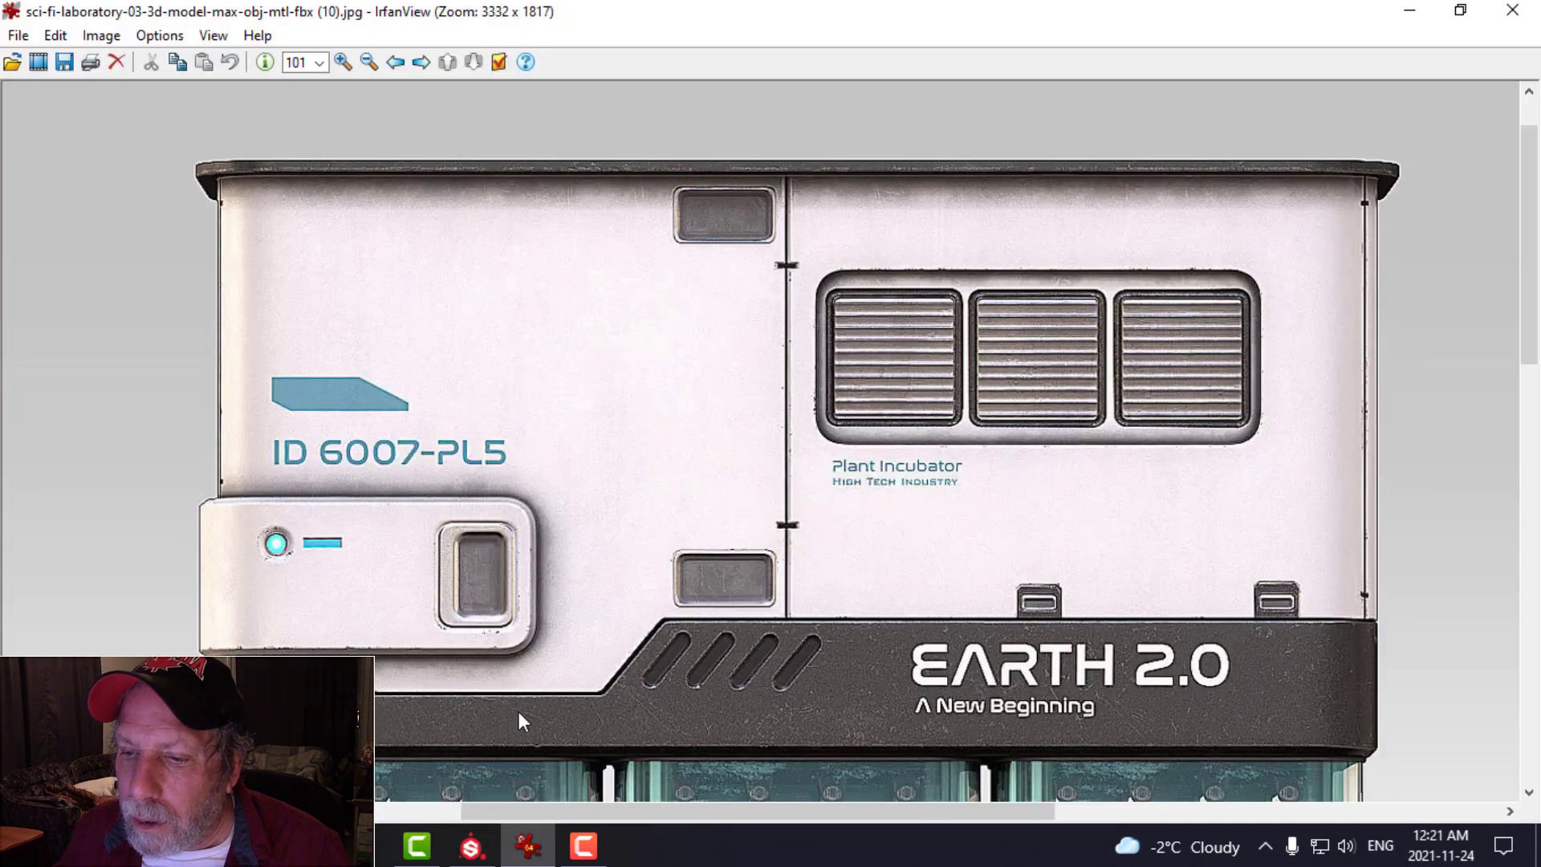
{"action": "left_click_drag", "start_coordinate": [545, 814], "coordinate": [118, 814]}
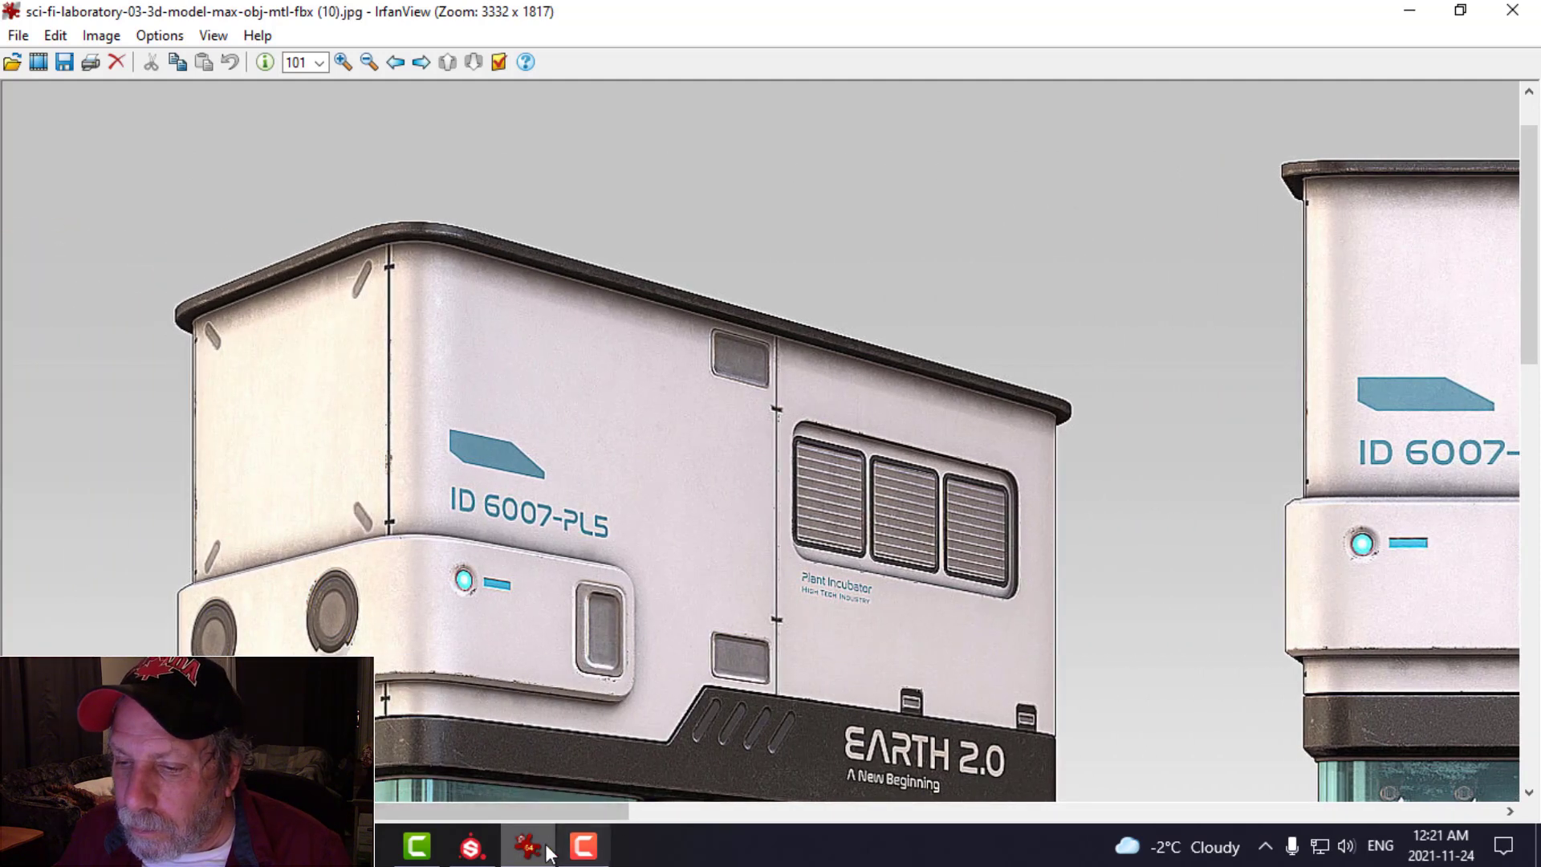
{"action": "left_click", "coordinate": [471, 845]}
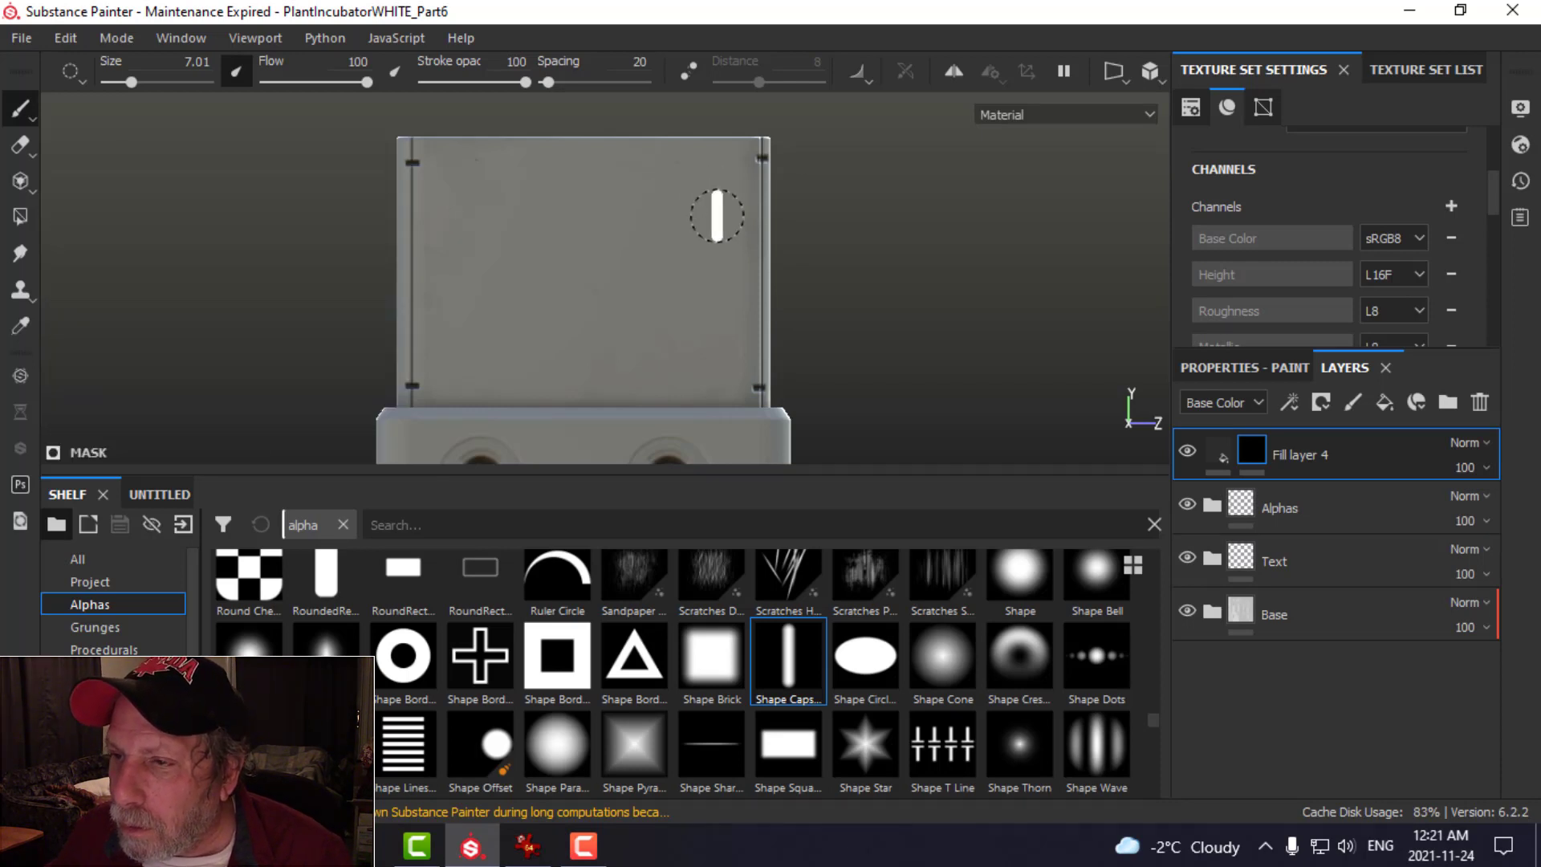
- Rotate the capsule brush to a diagonal angle and reduce its size to 5.99
{"action": "left_click_drag", "start_coordinate": [718, 195], "coordinate": [718, 224], "text": "ctrl"}
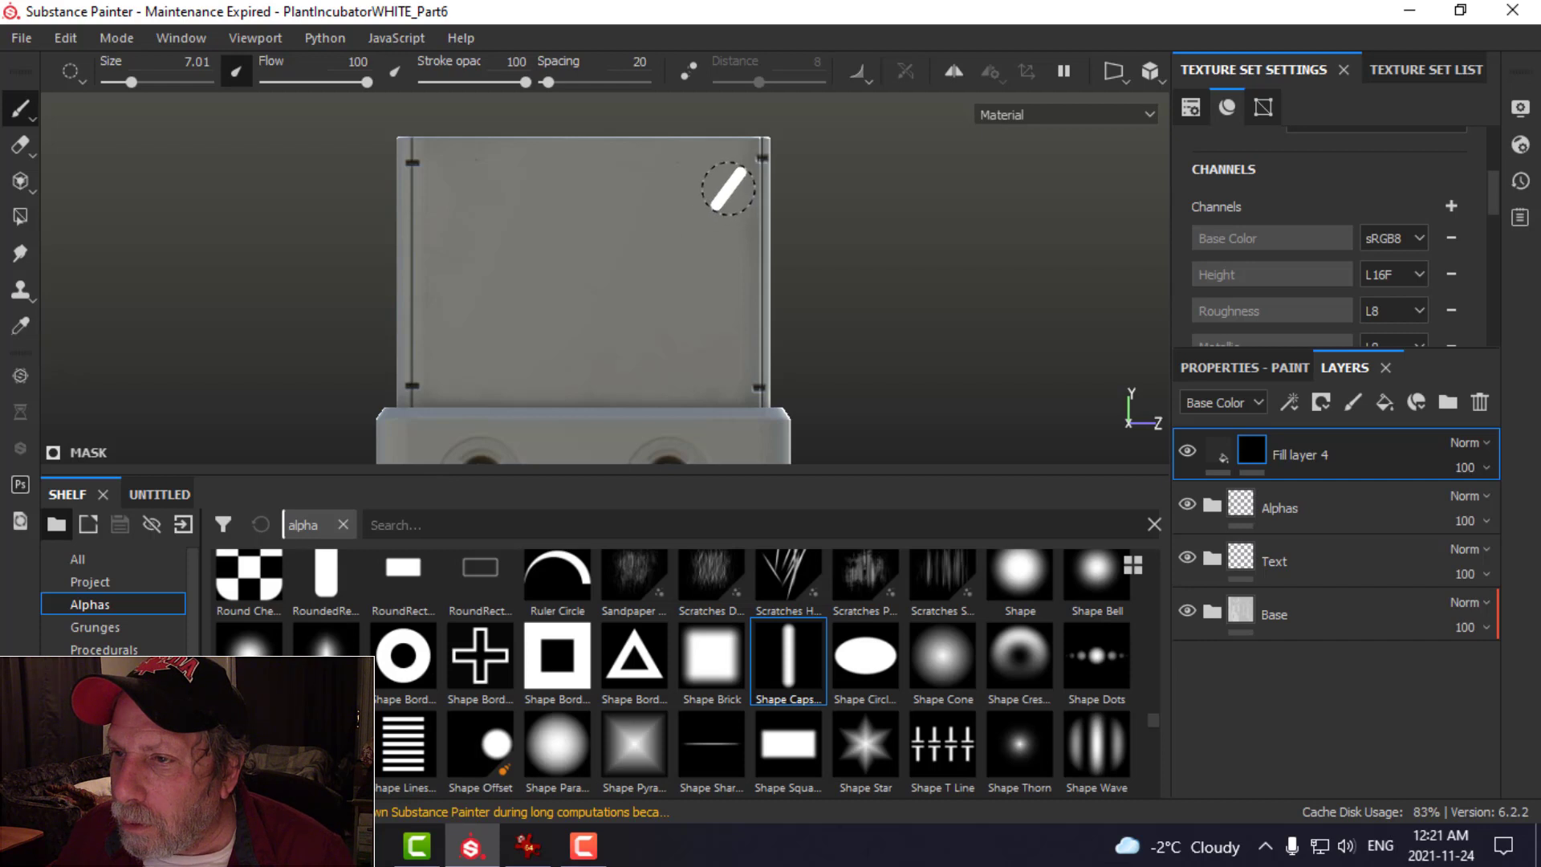
{"action": "right_click_drag", "start_coordinate": [715, 173], "coordinate": [711, 178], "text": "ctrl"}
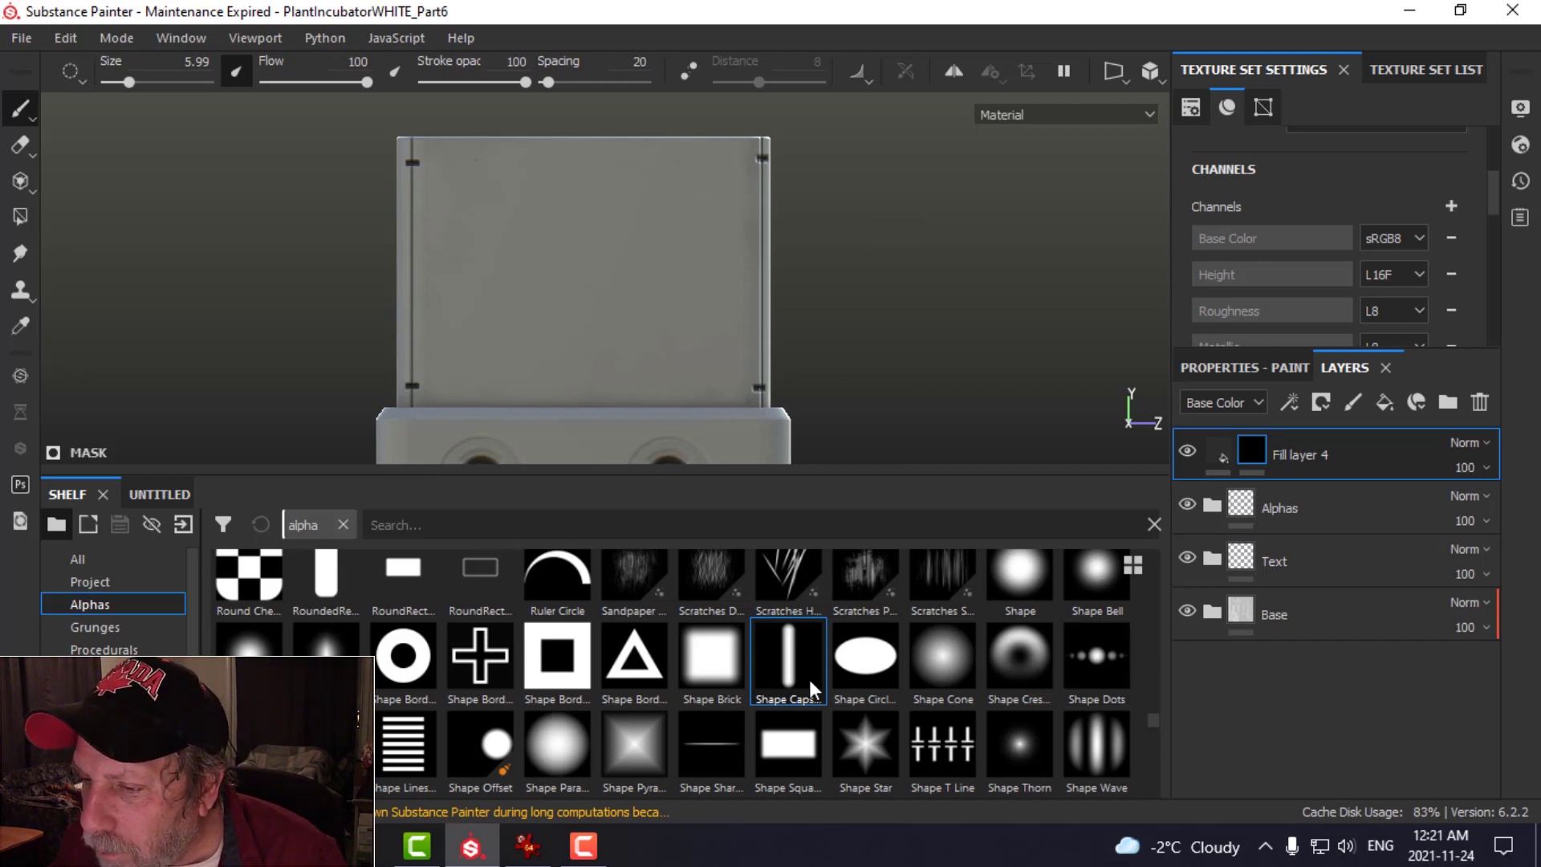
{"action": "scroll", "coordinate": [809, 679], "scroll_direction": "down", "scroll_amount": 10}
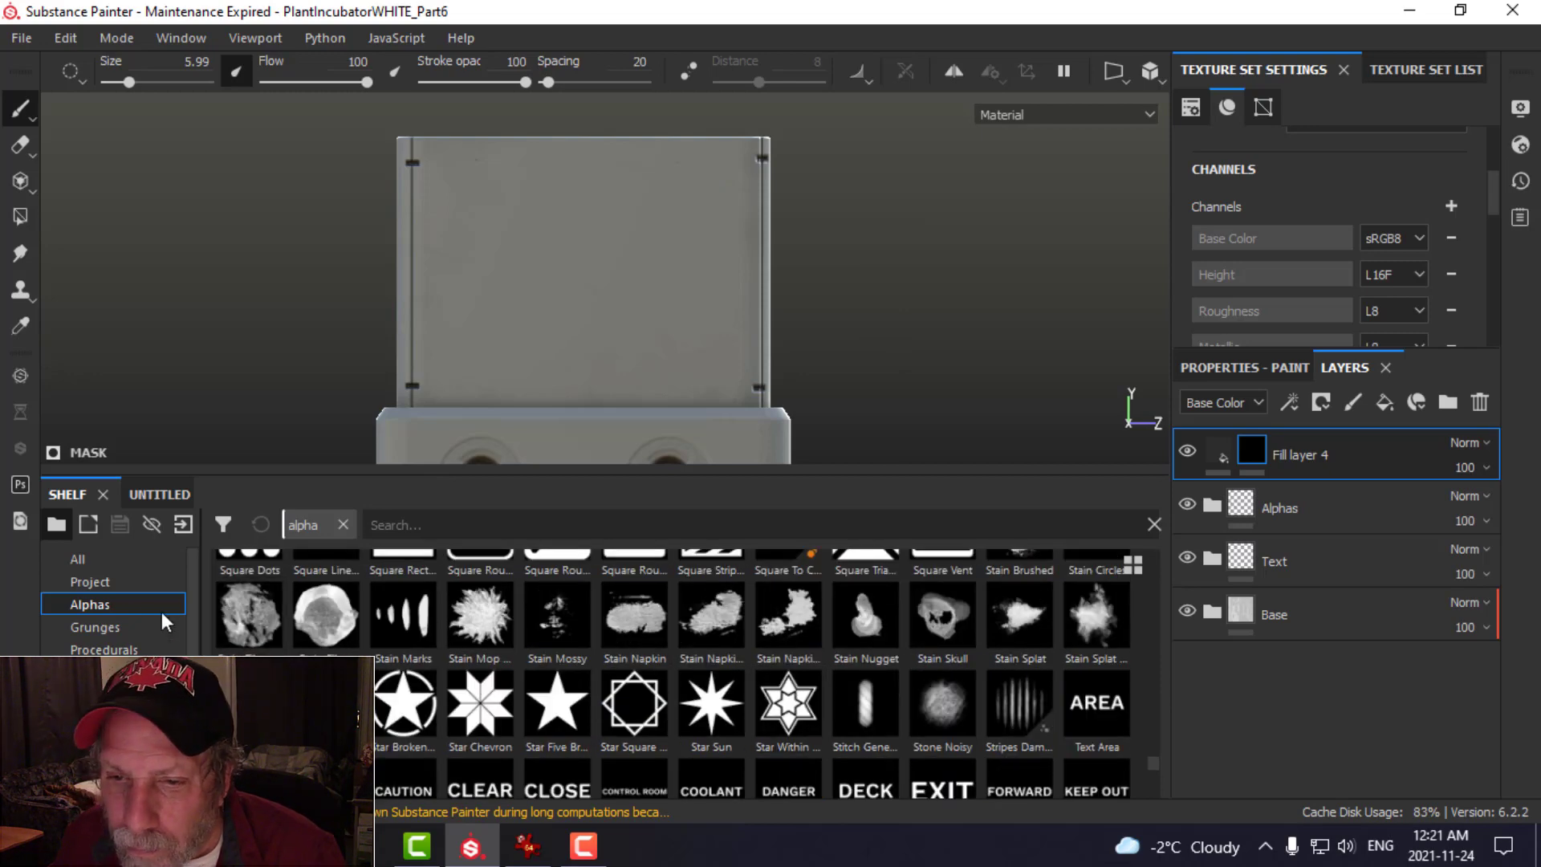
{"action": "left_click", "coordinate": [71, 581]}
{"action": "scroll", "coordinate": [671, 751], "scroll_direction": "down", "scroll_amount": 1}
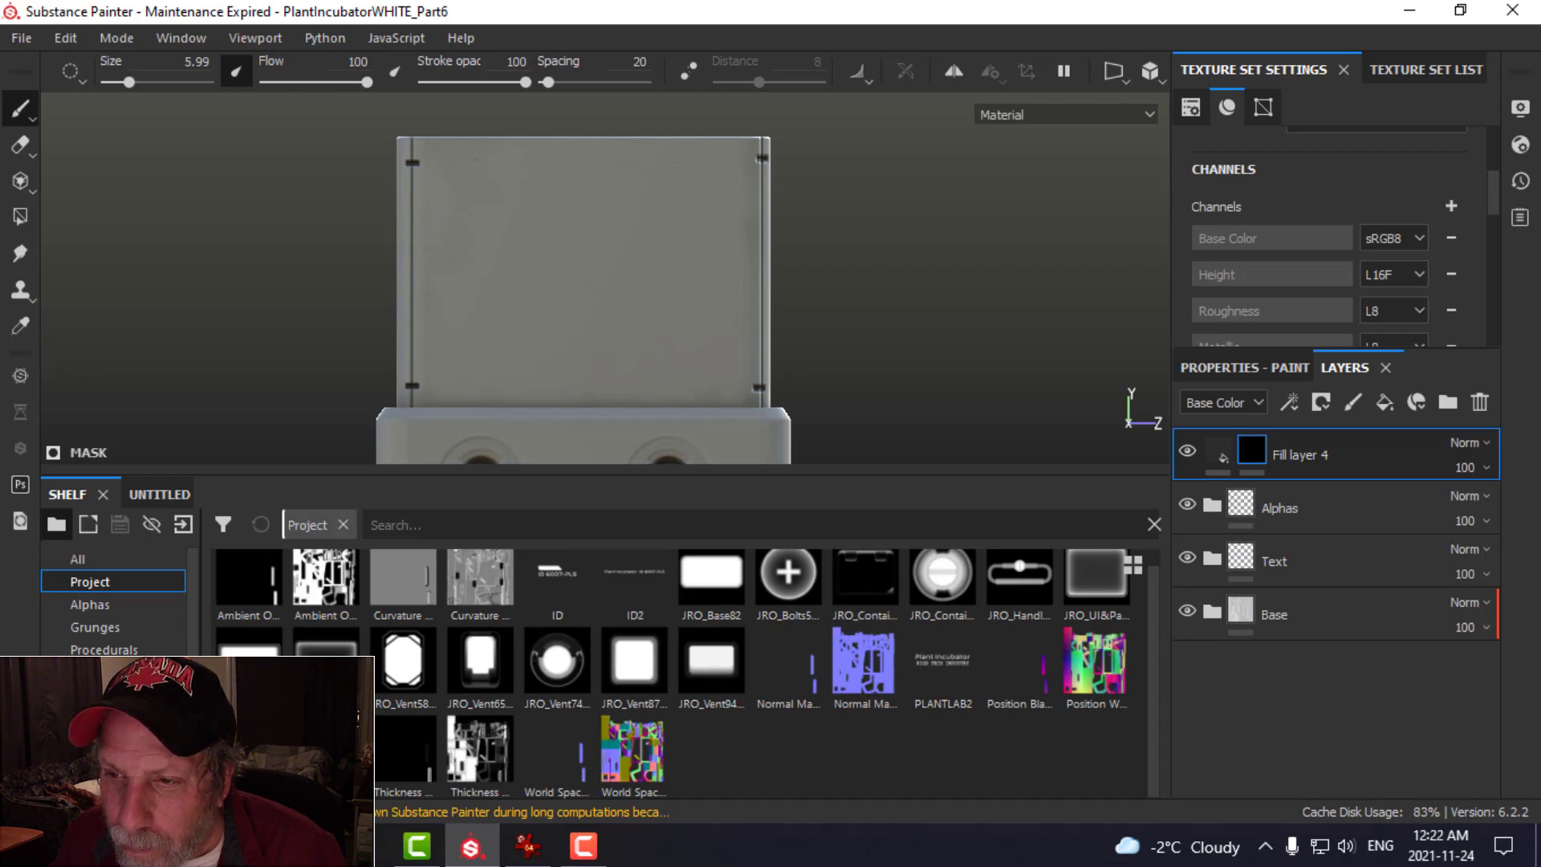
{"action": "left_click", "coordinate": [630, 217]}
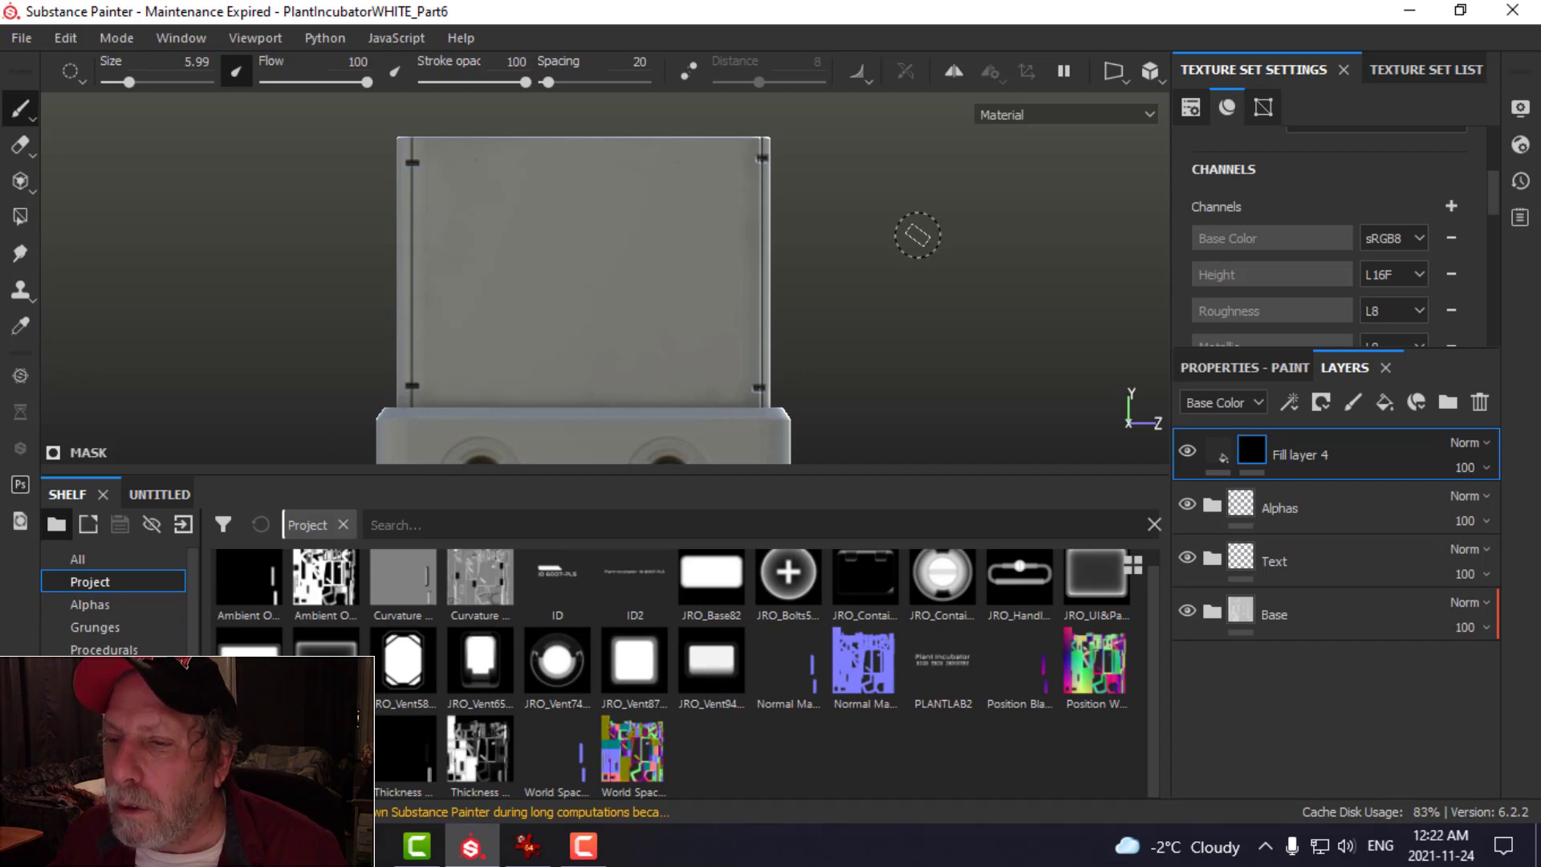
{"action": "key", "text": "ctrl+z"}
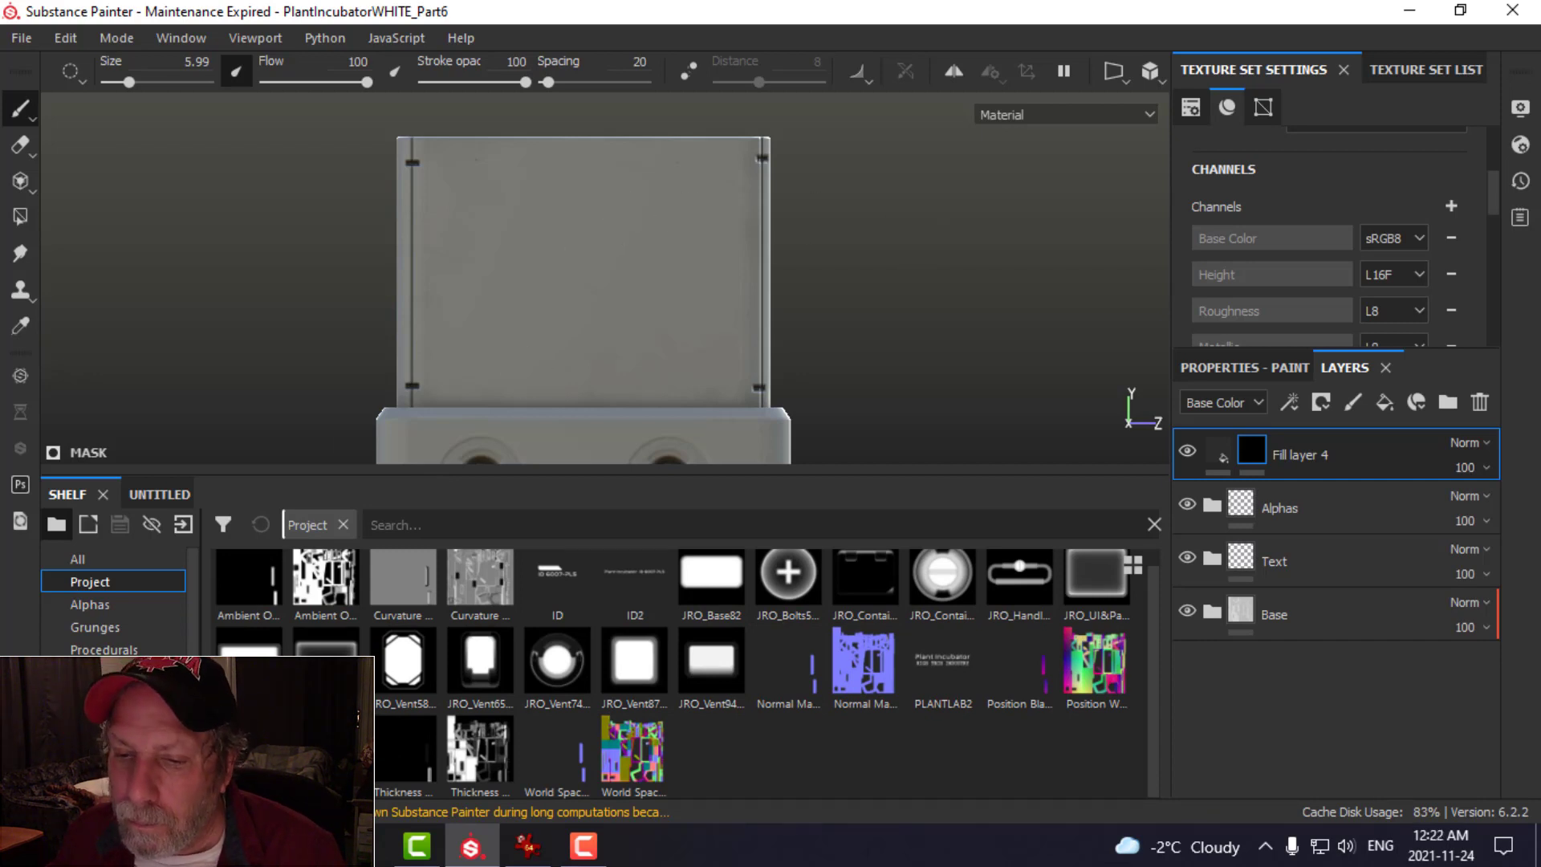
{"action": "left_click", "coordinate": [469, 182]}
{"action": "key", "text": "ctrl+z"}
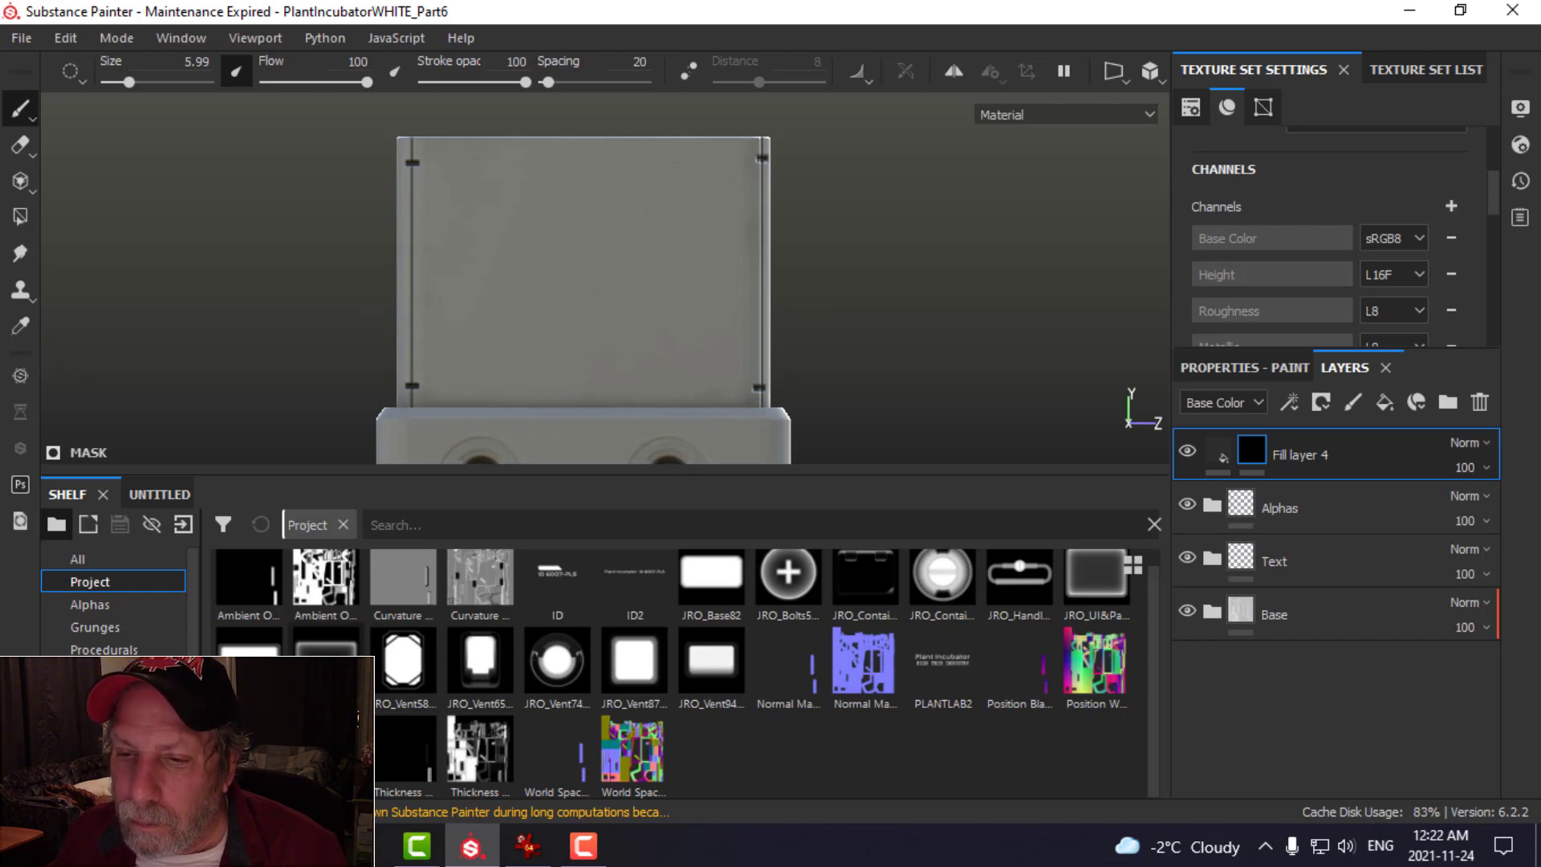
- Search the shelf's alphas for "roun" and choose RoundedRectangle256 as the brush alpha
{"action": "scroll", "coordinate": [404, 680], "scroll_direction": "up", "scroll_amount": 1}
{"action": "left_click", "coordinate": [113, 605]}
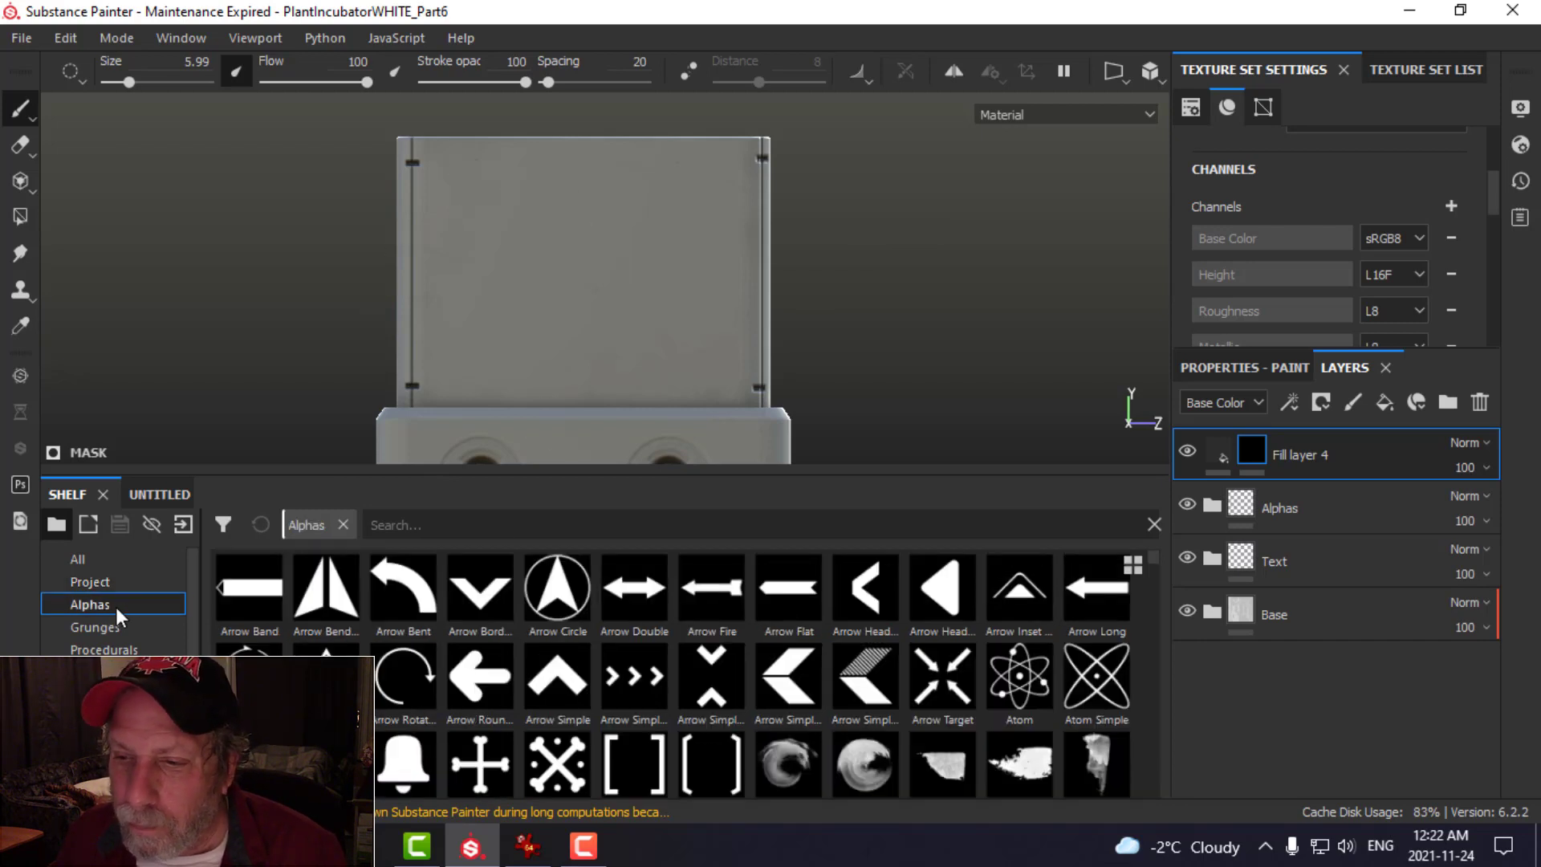
{"action": "left_click", "coordinate": [556, 524]}
{"action": "type", "text": "roun"}
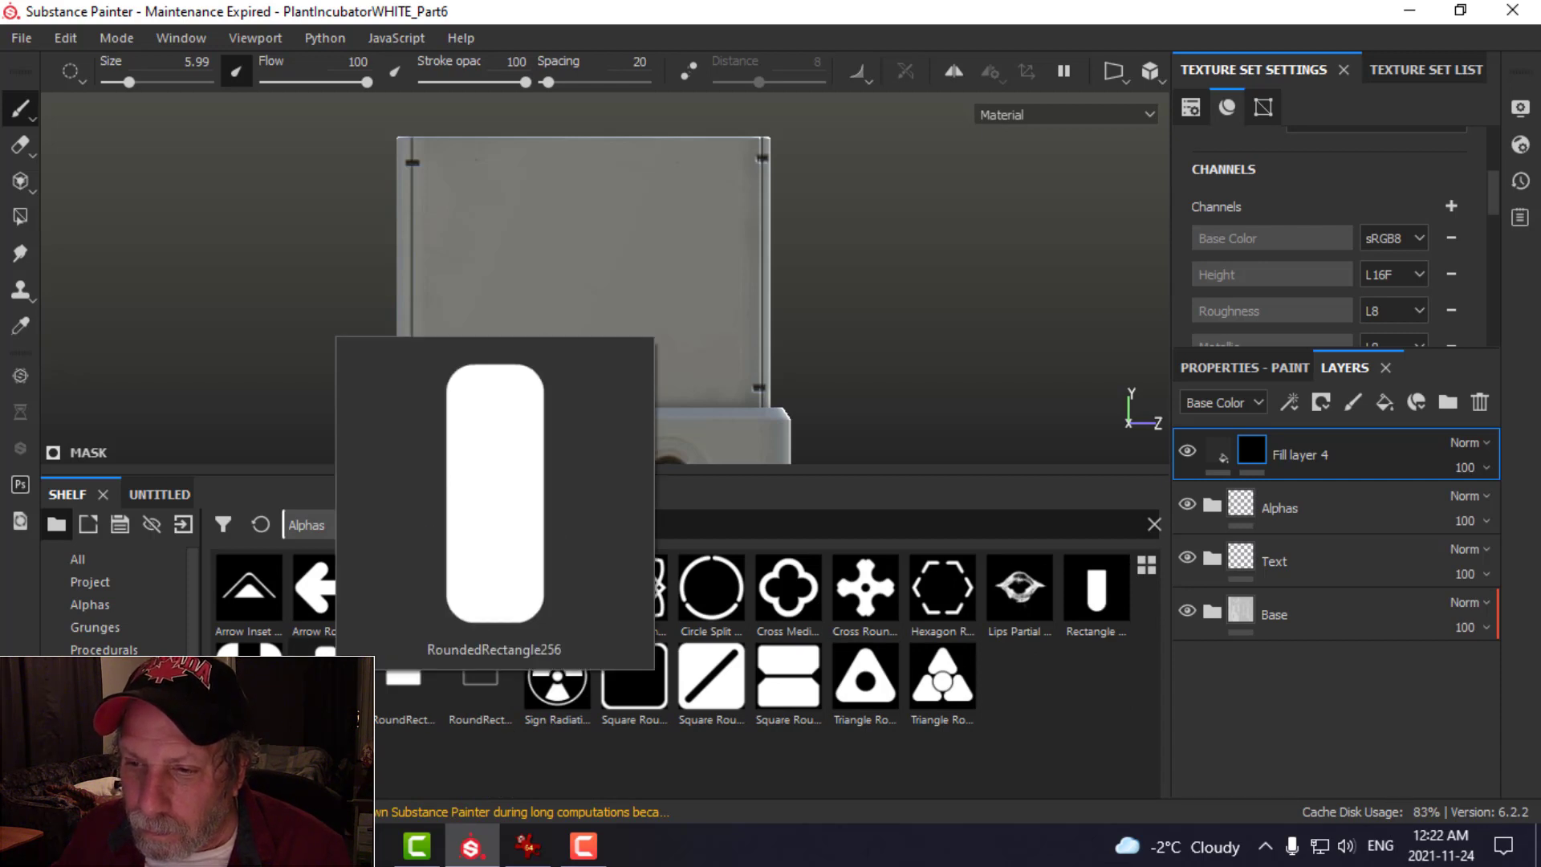
{"action": "left_click", "coordinate": [333, 678]}
- Try a diagonal rounded-rectangle stamp on the end panel, undo it, and reduce the brush size to 4.77
{"action": "left_click", "coordinate": [654, 218]}
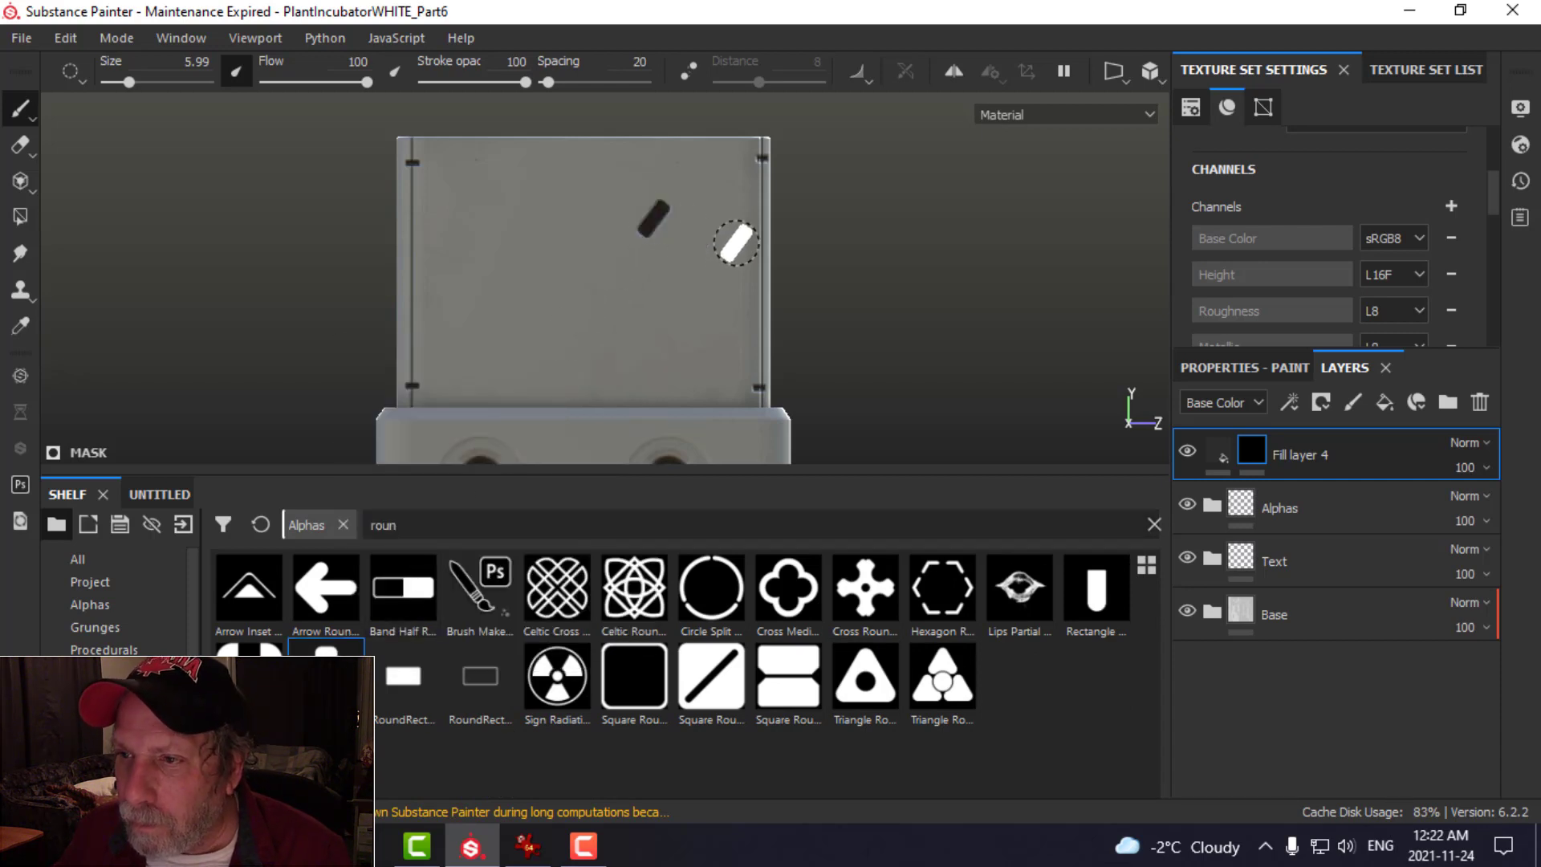
{"action": "key", "text": "ctrl+z"}
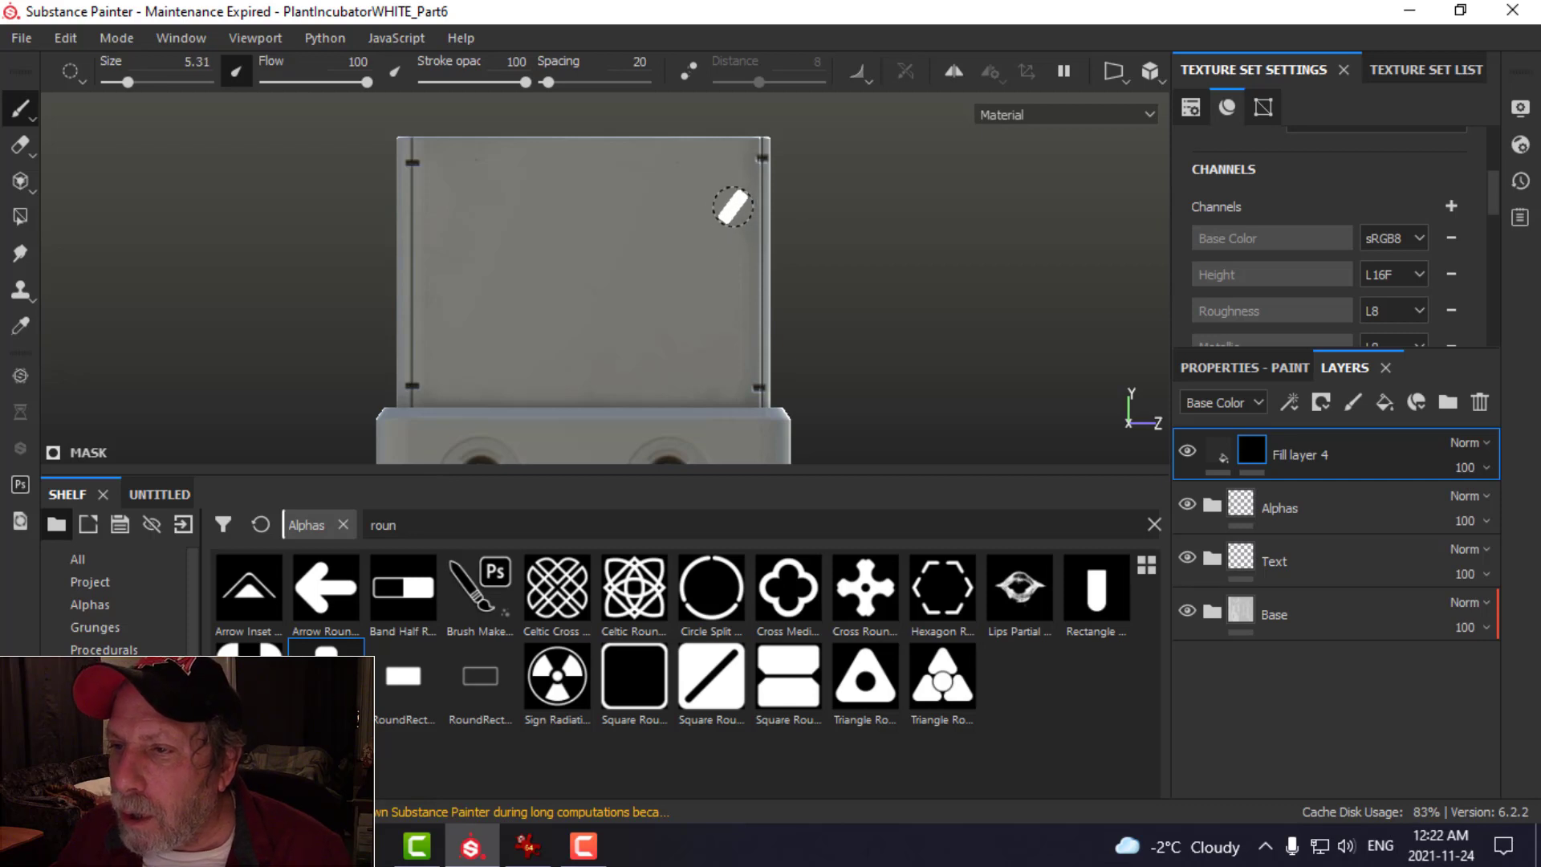
{"action": "key", "text": "bracketleft"}
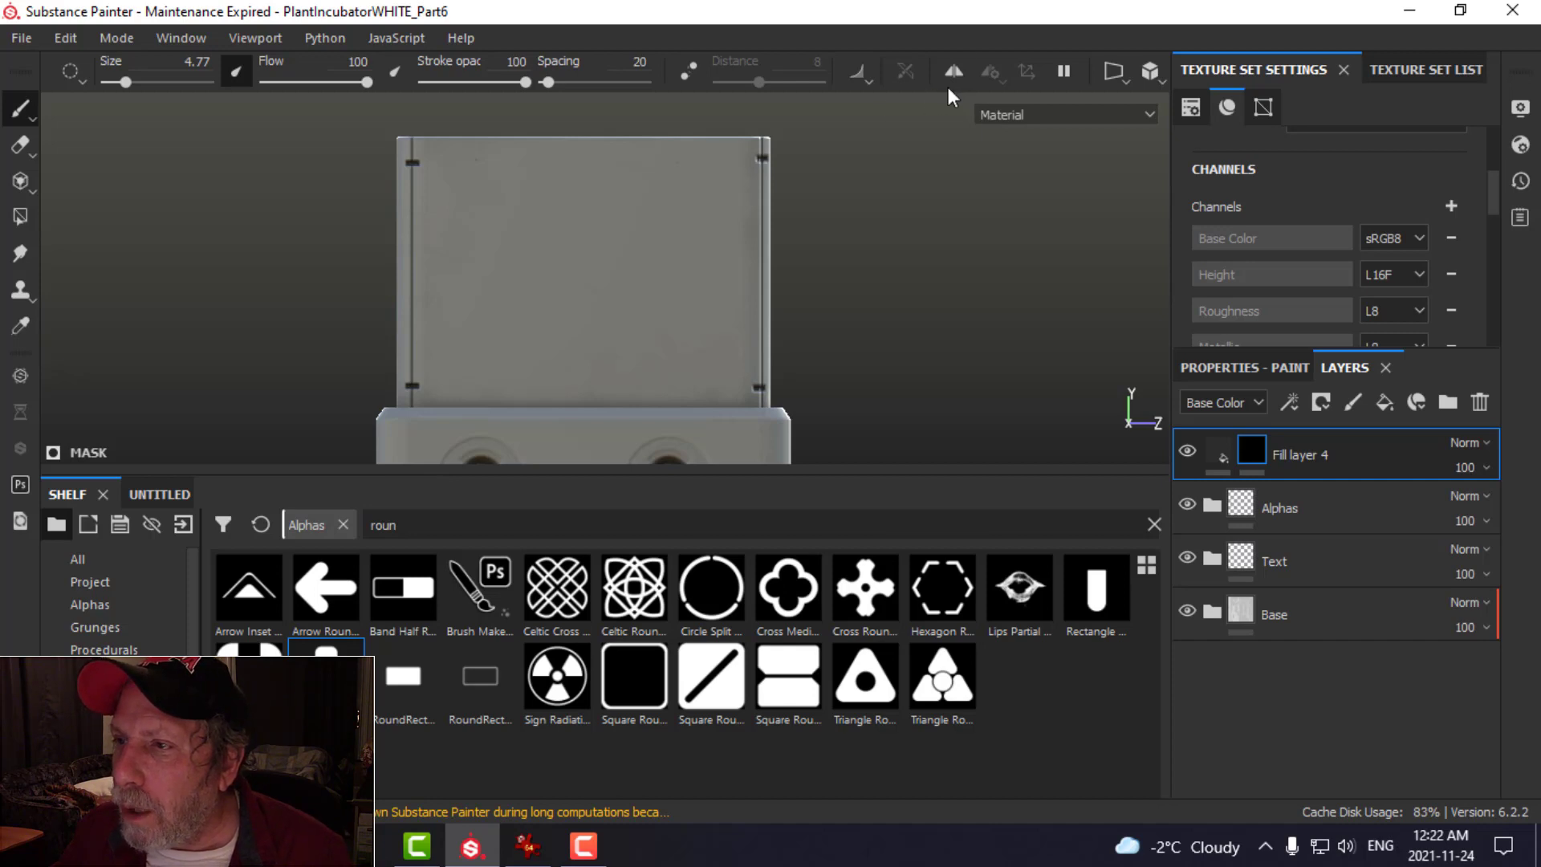
- Turn on mirror symmetry across the Z axis with the symmetry plane shown
{"action": "left_click", "coordinate": [990, 74]}
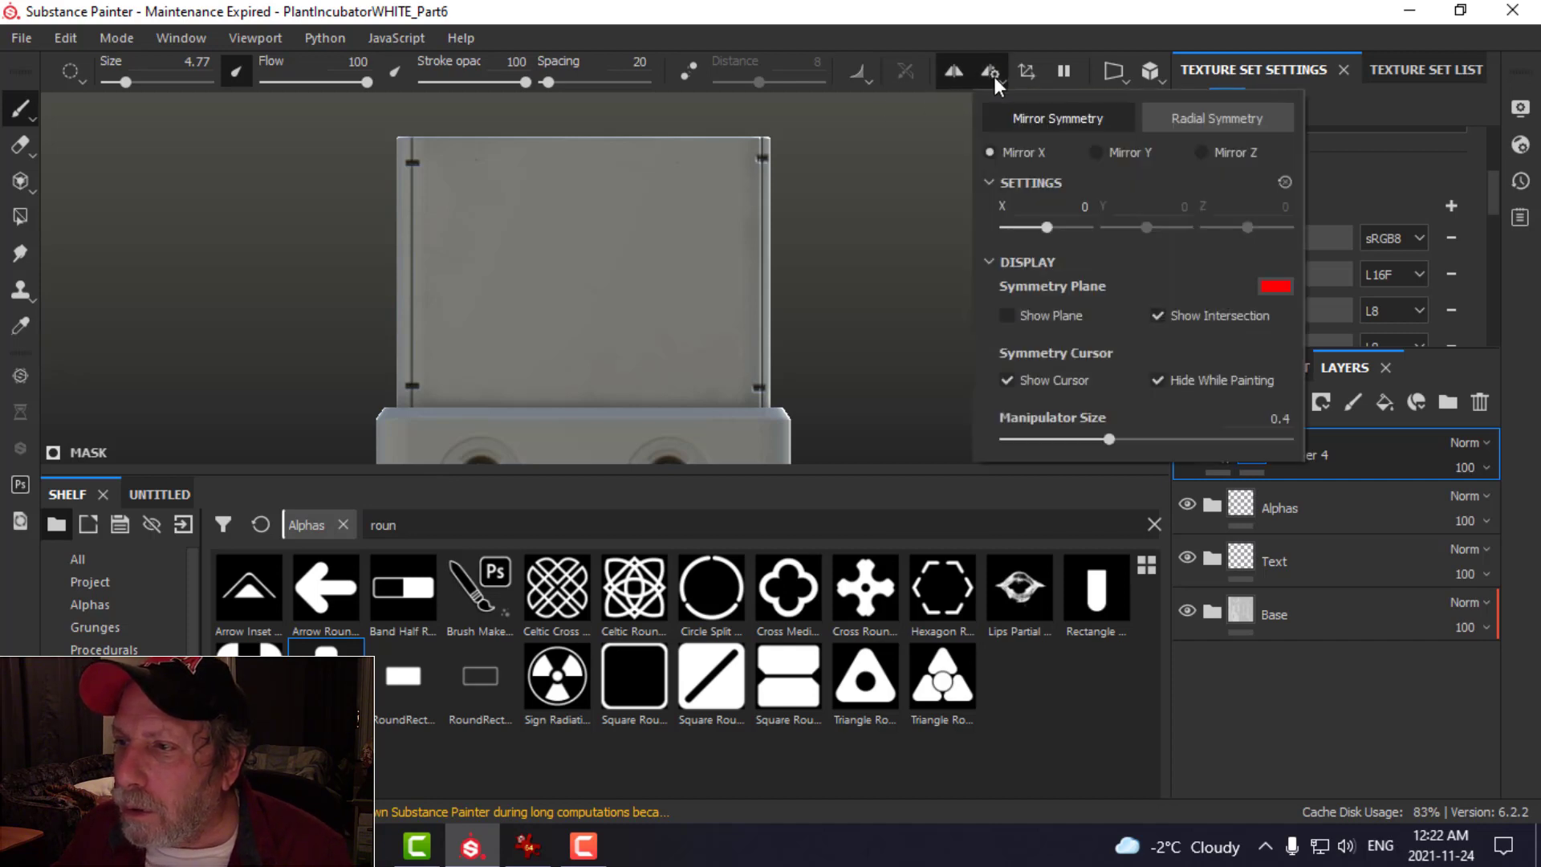
{"action": "left_click", "coordinate": [1097, 153]}
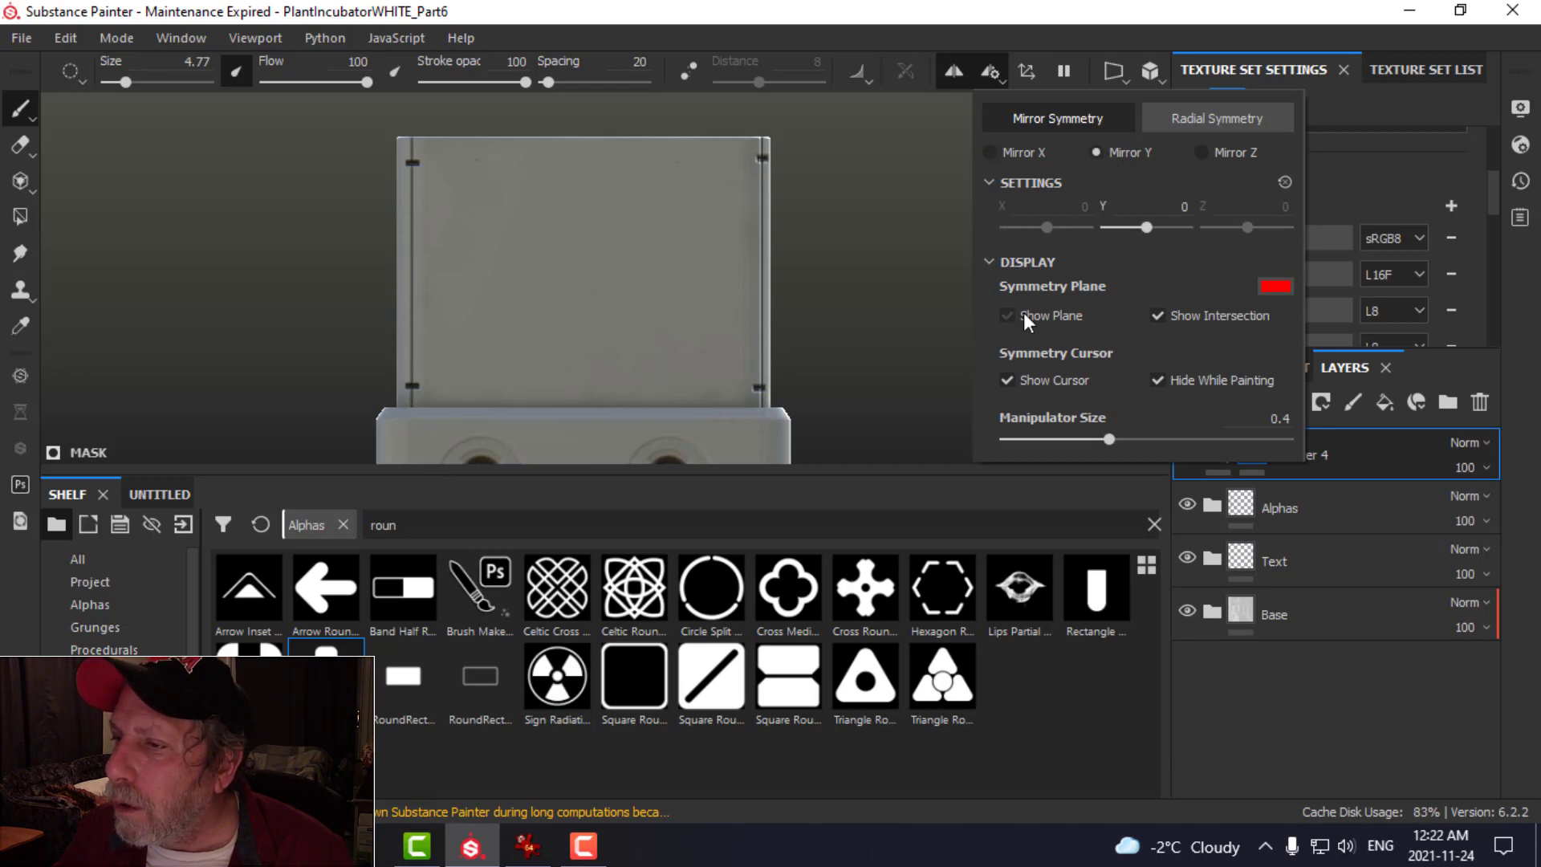
{"action": "left_click", "coordinate": [992, 152]}
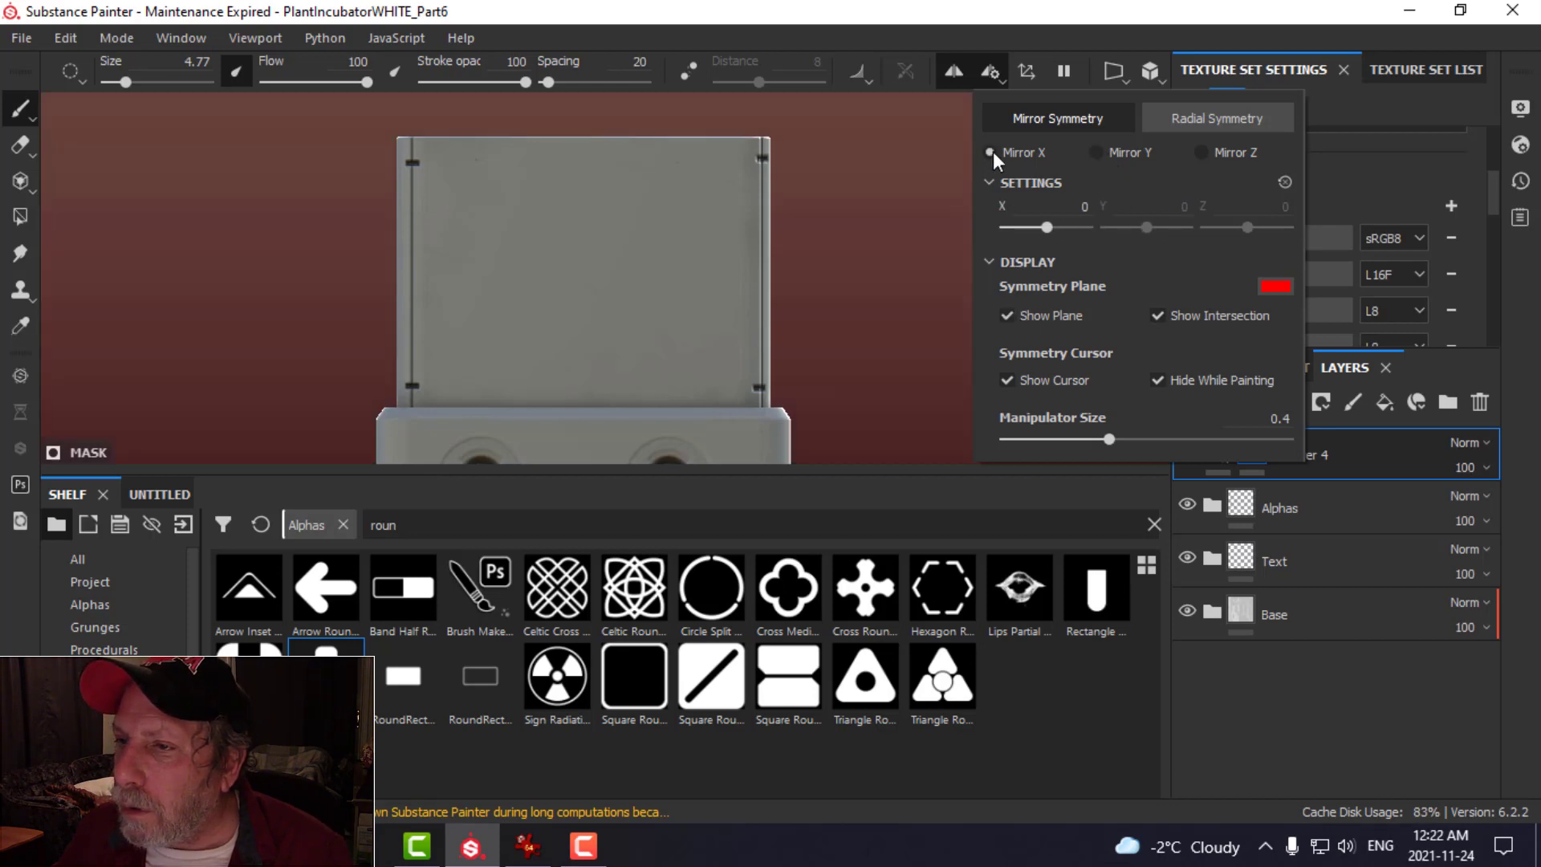
{"action": "left_click", "coordinate": [1200, 150]}
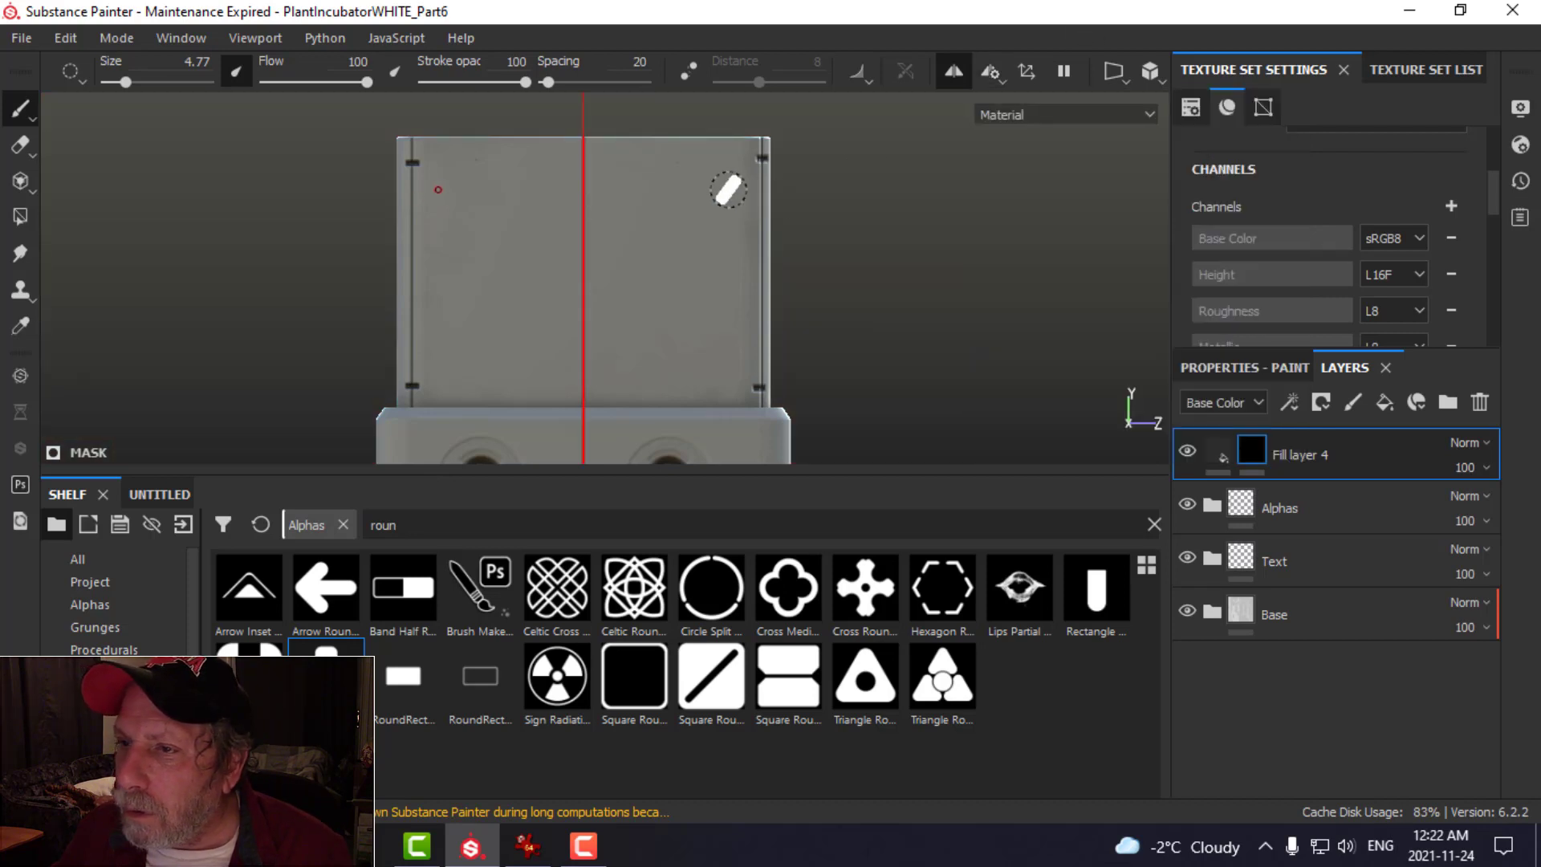
- Stamp mirrored diagonal slots at the end panel's upper and lower corners and compare them with the reference image
{"action": "left_click", "coordinate": [718, 165]}
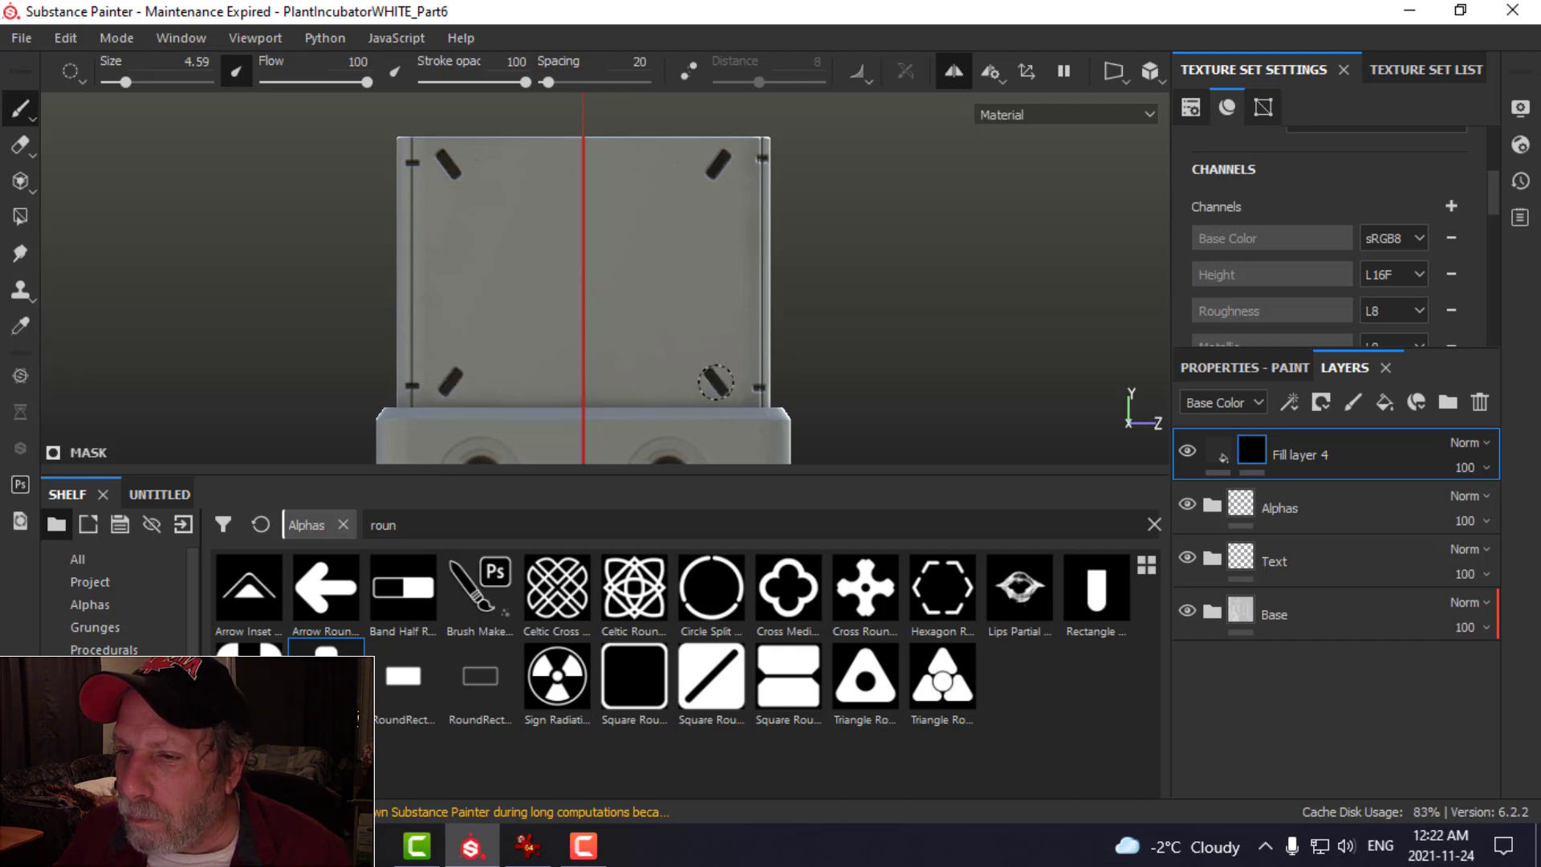
{"action": "left_click_drag", "start_coordinate": [901, 326], "coordinate": [871, 347], "text": "alt"}
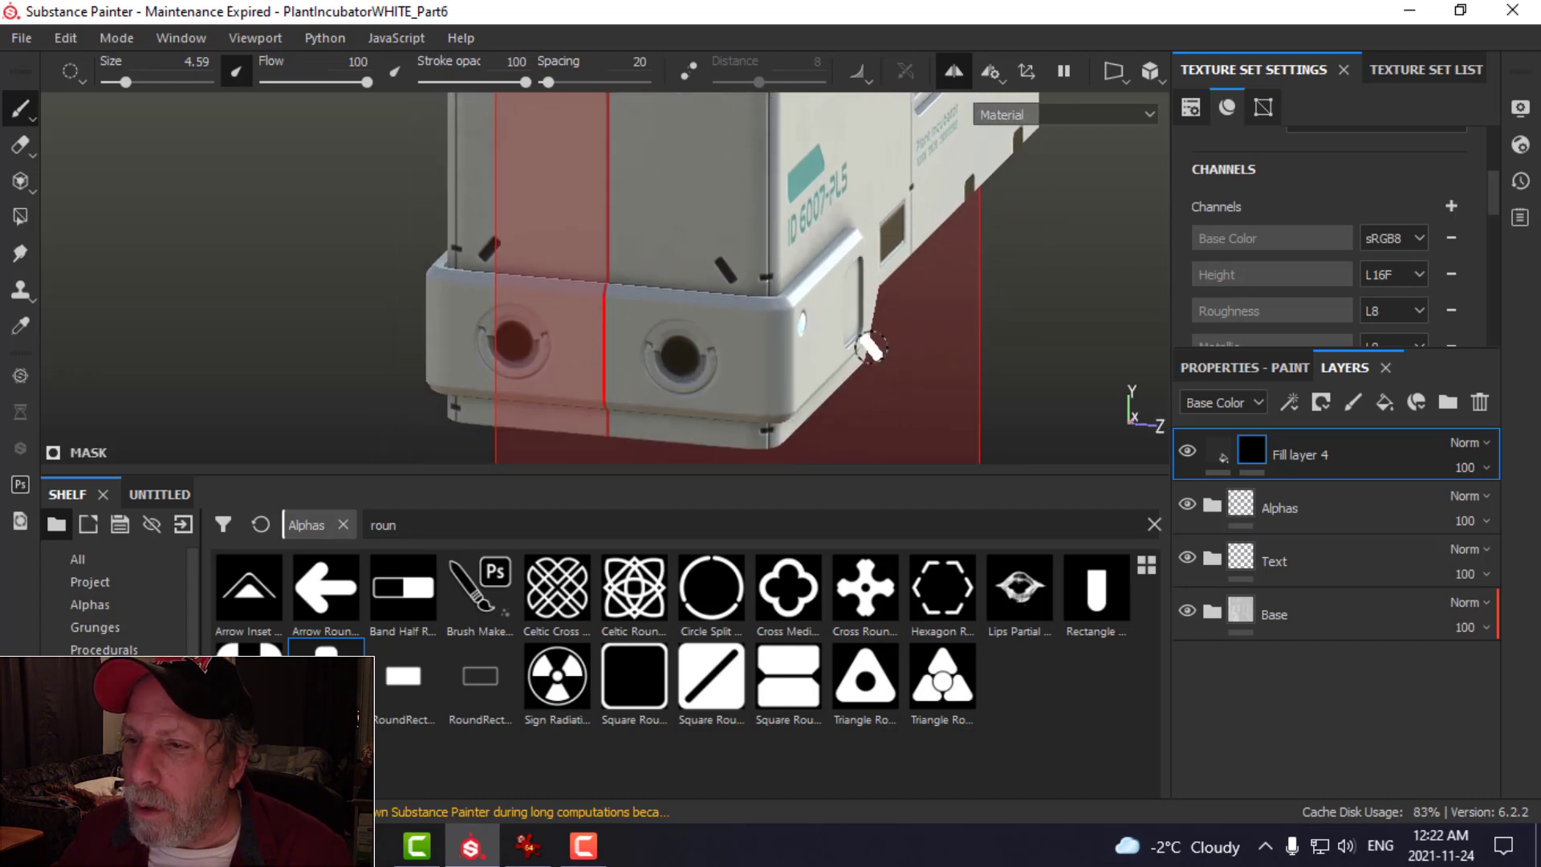
{"action": "left_click", "coordinate": [528, 845]}
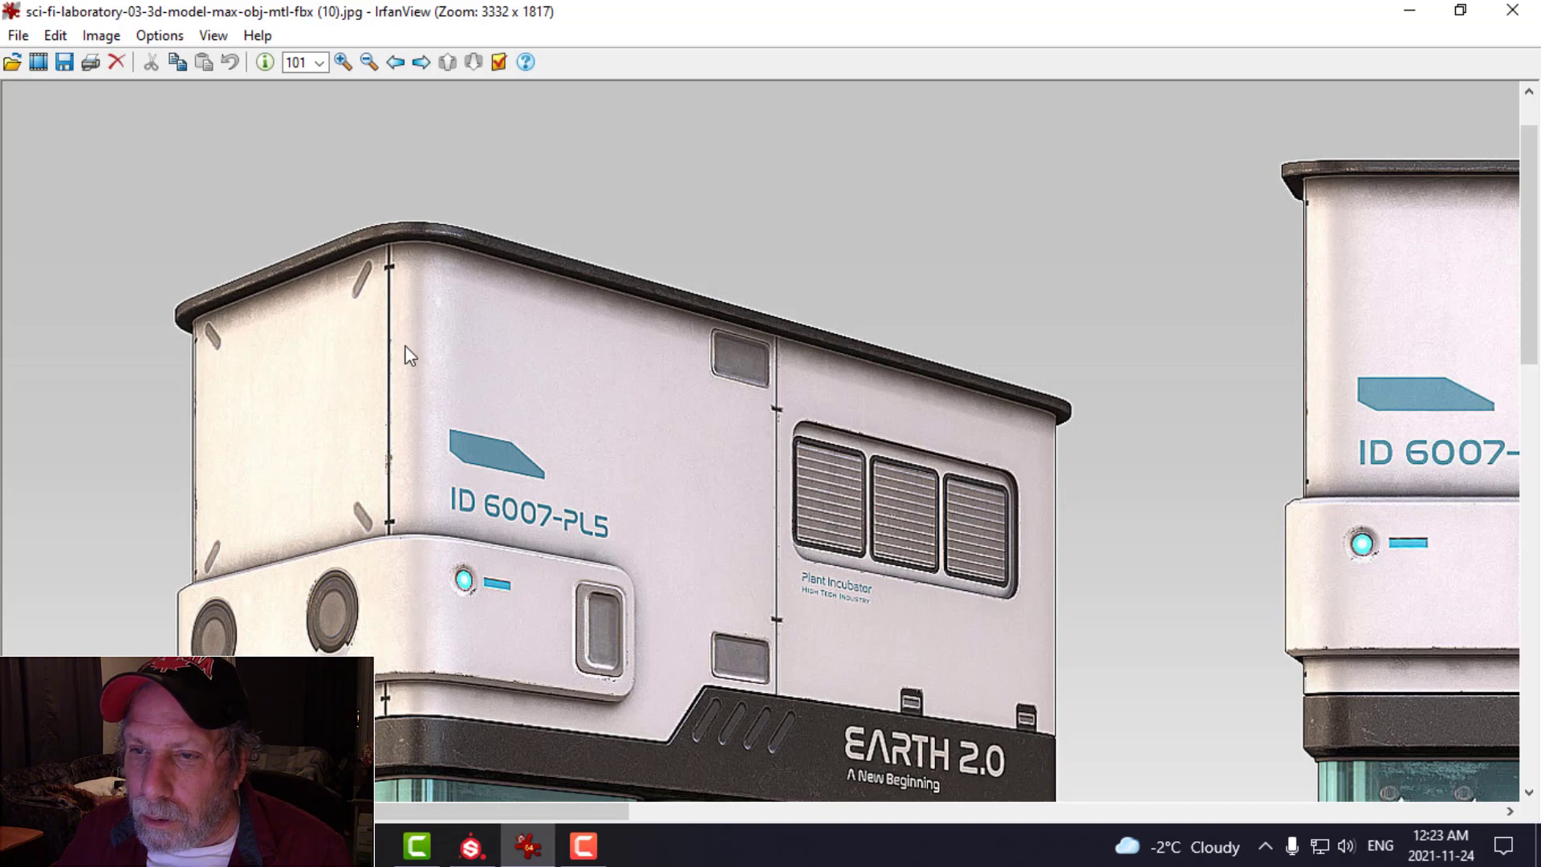
{"action": "left_click", "coordinate": [471, 845]}
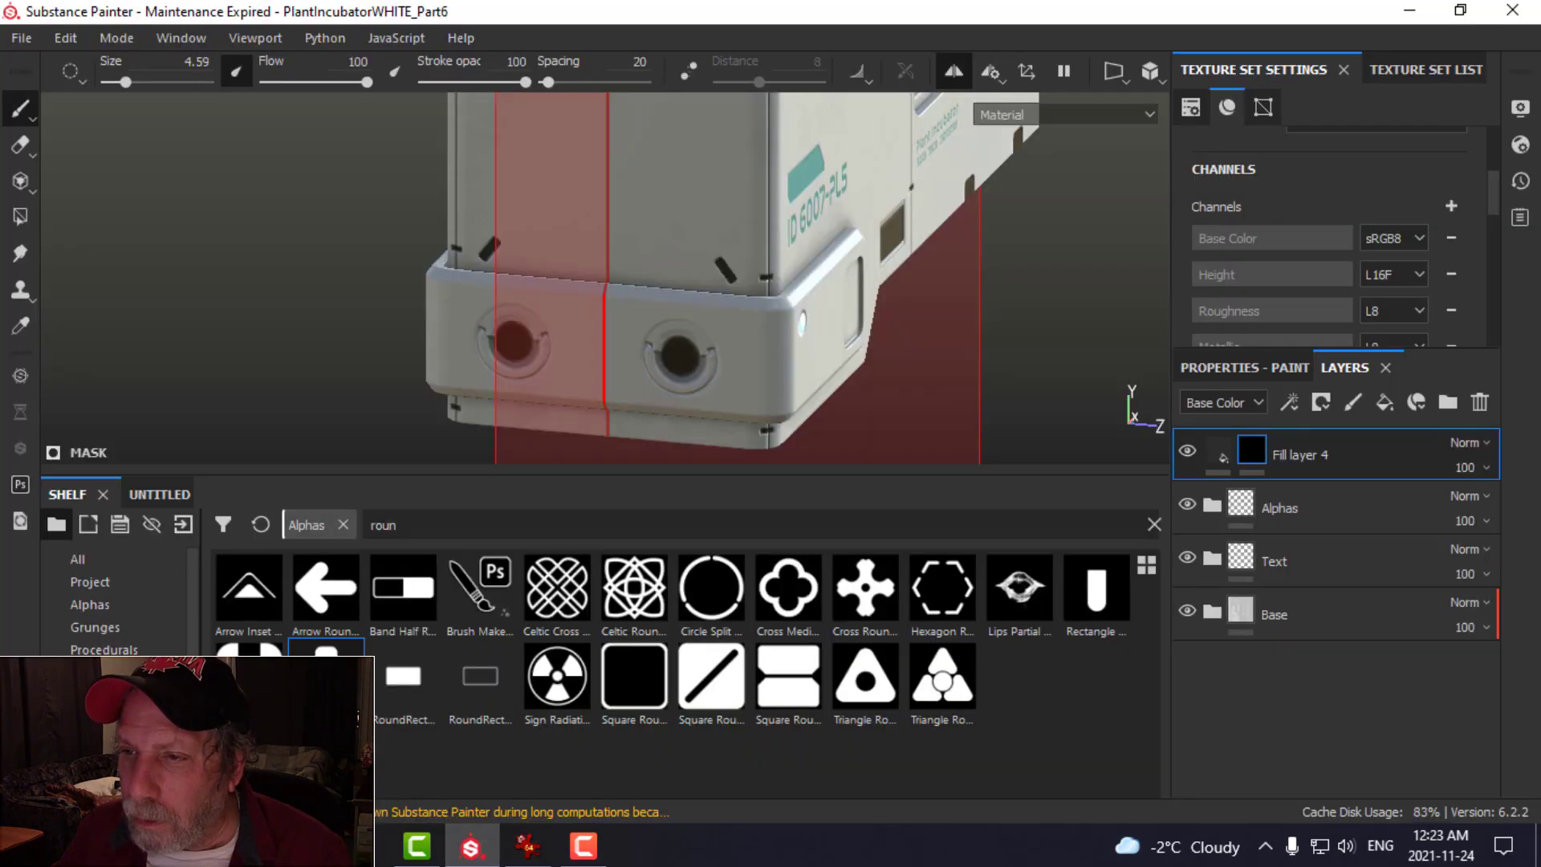
- Stamp mirrored diagonal slots at the four corners of the opposite end panel and turn off mirror symmetry
{"action": "left_click_drag", "start_coordinate": [756, 321], "coordinate": [574, 265], "text": "alt"}
{"action": "middle_click_drag", "start_coordinate": [1036, 261], "coordinate": [764, 204], "text": "alt"}
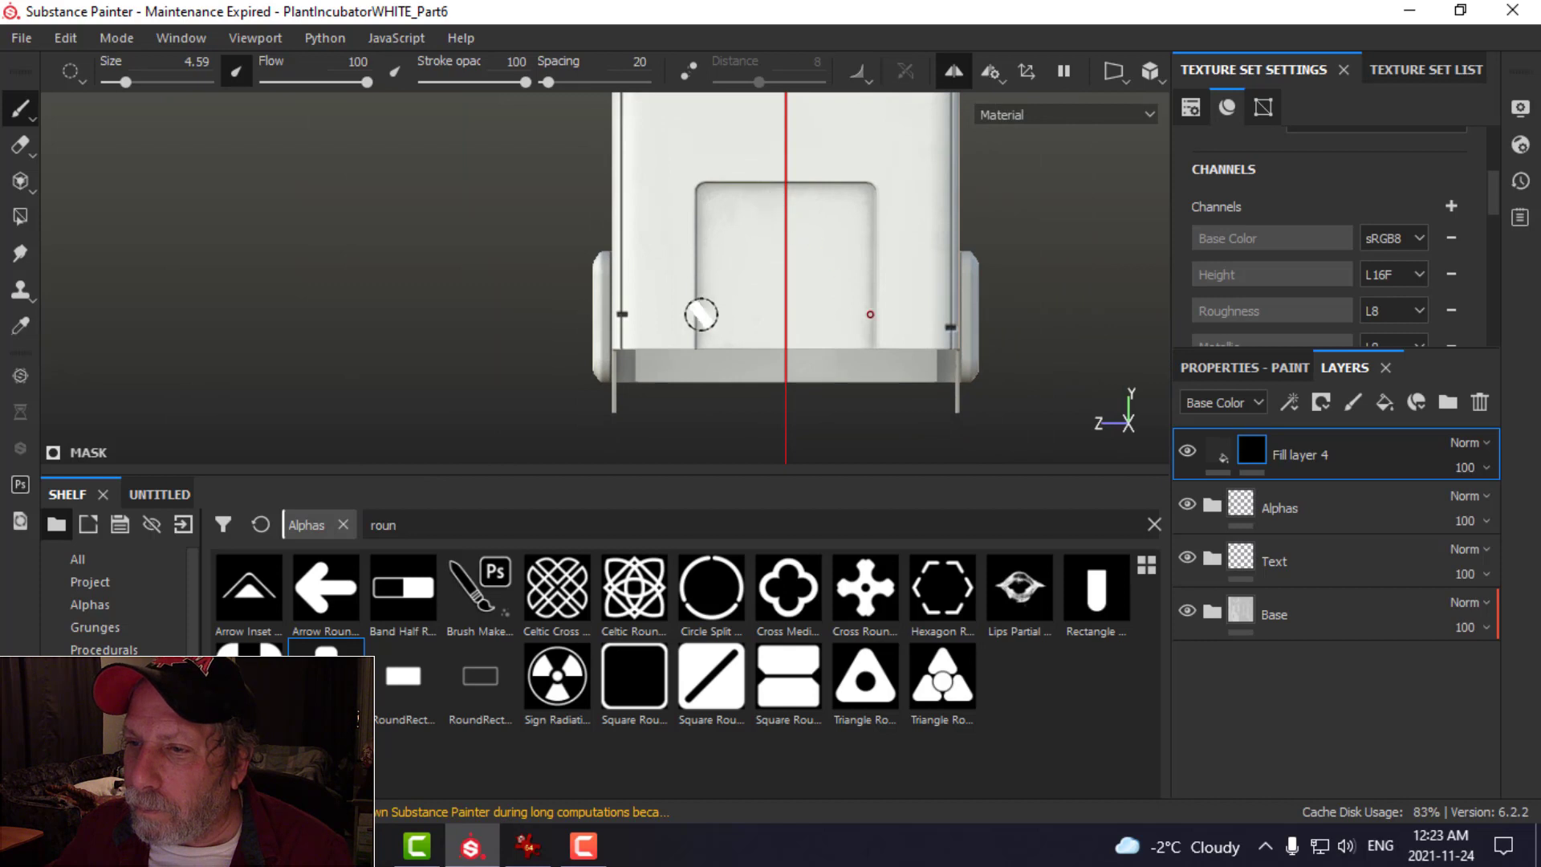
{"action": "left_click", "coordinate": [914, 324]}
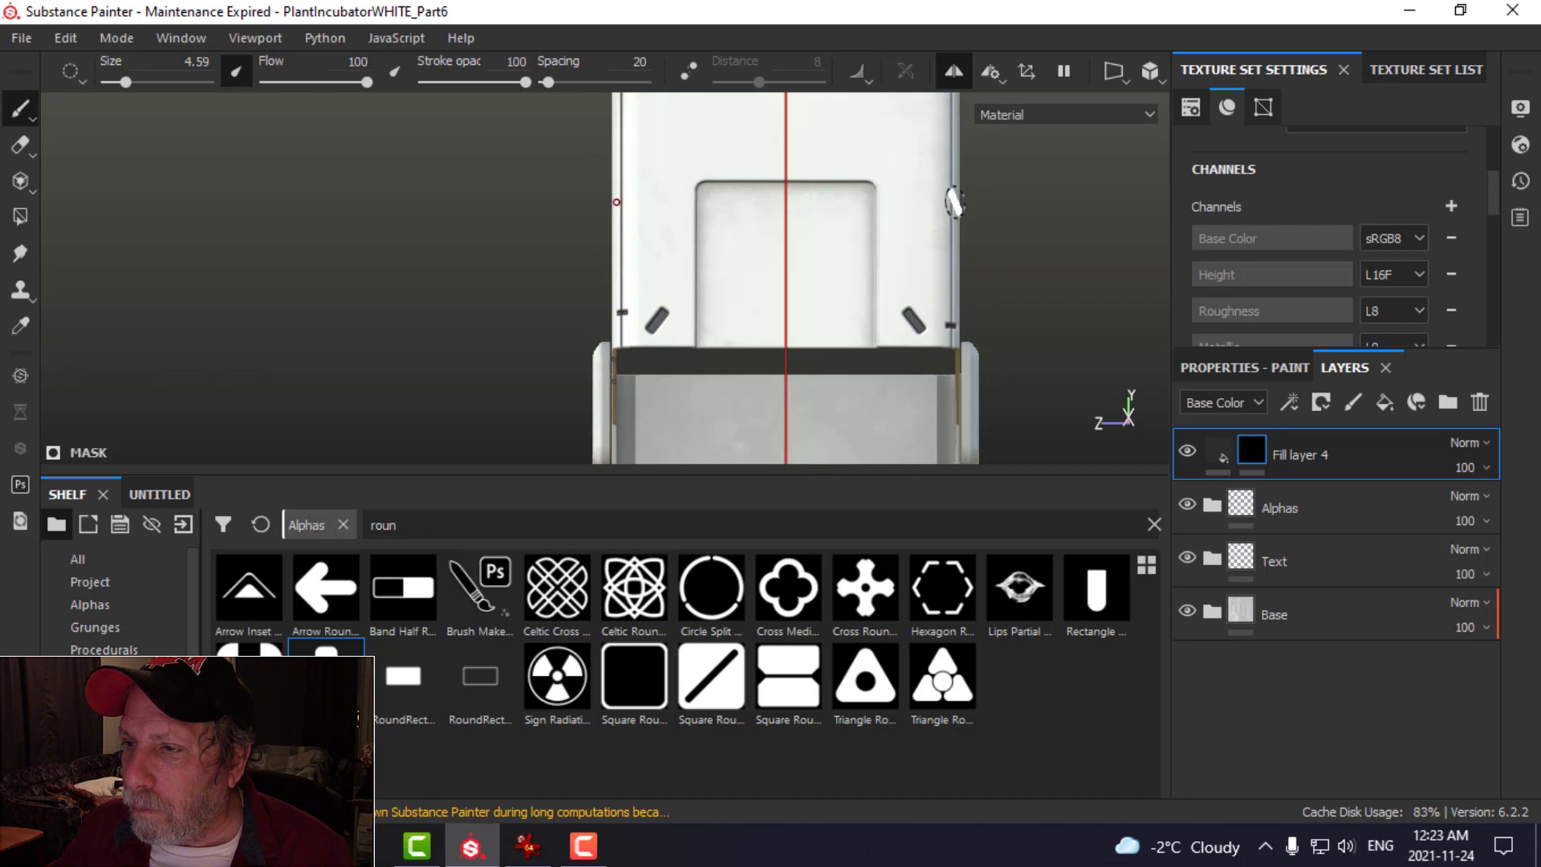
{"action": "middle_click_drag", "start_coordinate": [964, 226], "coordinate": [921, 356], "text": "alt"}
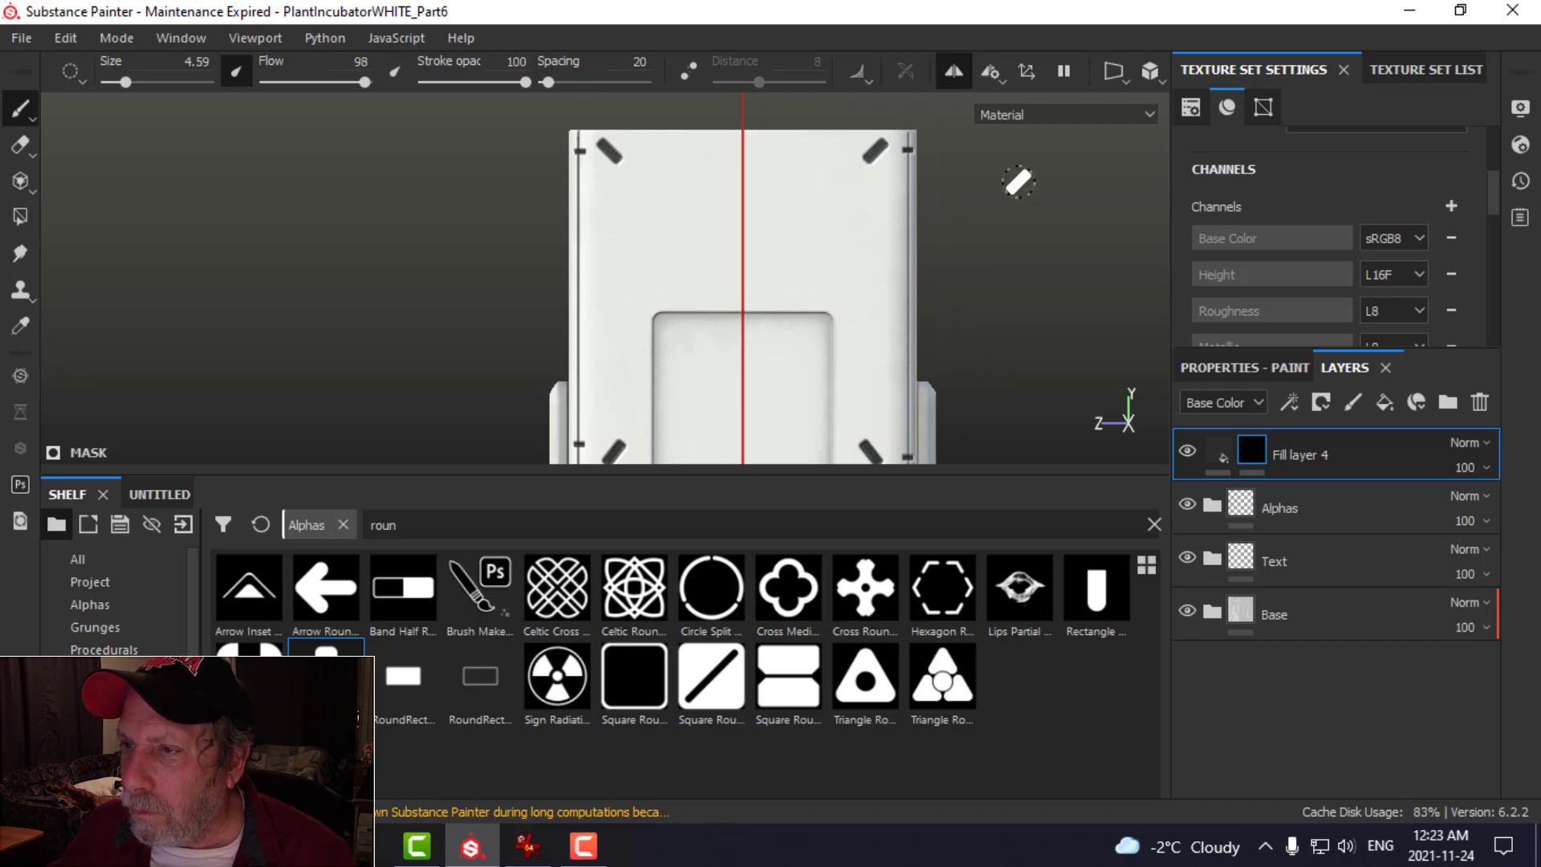
{"action": "left_click_drag", "start_coordinate": [948, 223], "coordinate": [884, 149], "text": "alt"}
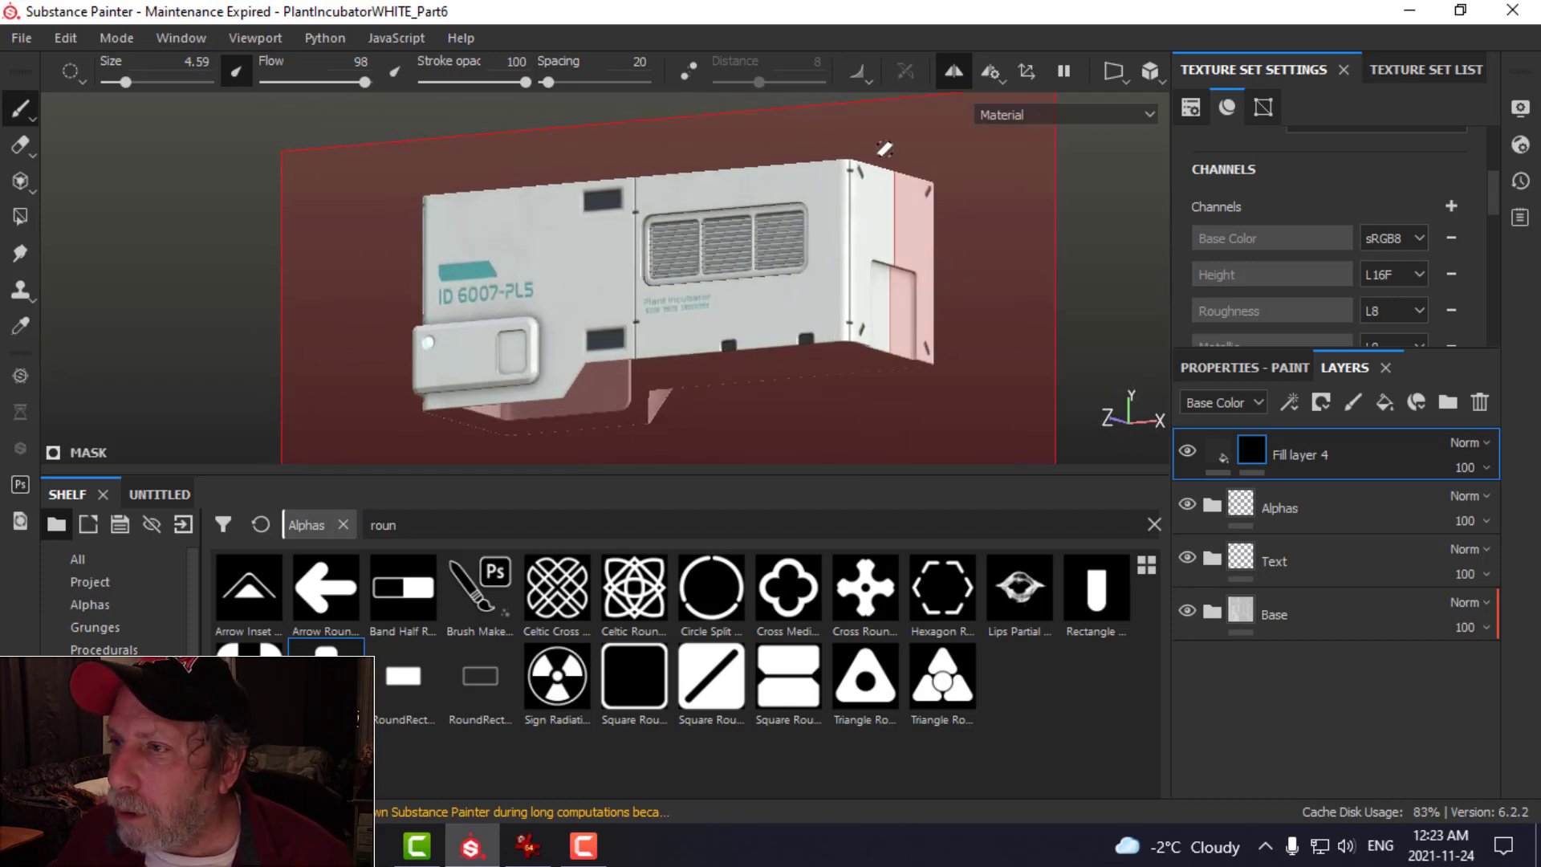
{"action": "left_click", "coordinate": [955, 70]}
- Examine the upper housing's ends and sides, and the lower unit's end panel in the reference image
{"action": "left_click_drag", "start_coordinate": [699, 301], "coordinate": [963, 312], "text": "alt"}
{"action": "left_click_drag", "start_coordinate": [720, 379], "coordinate": [756, 365], "text": "alt"}
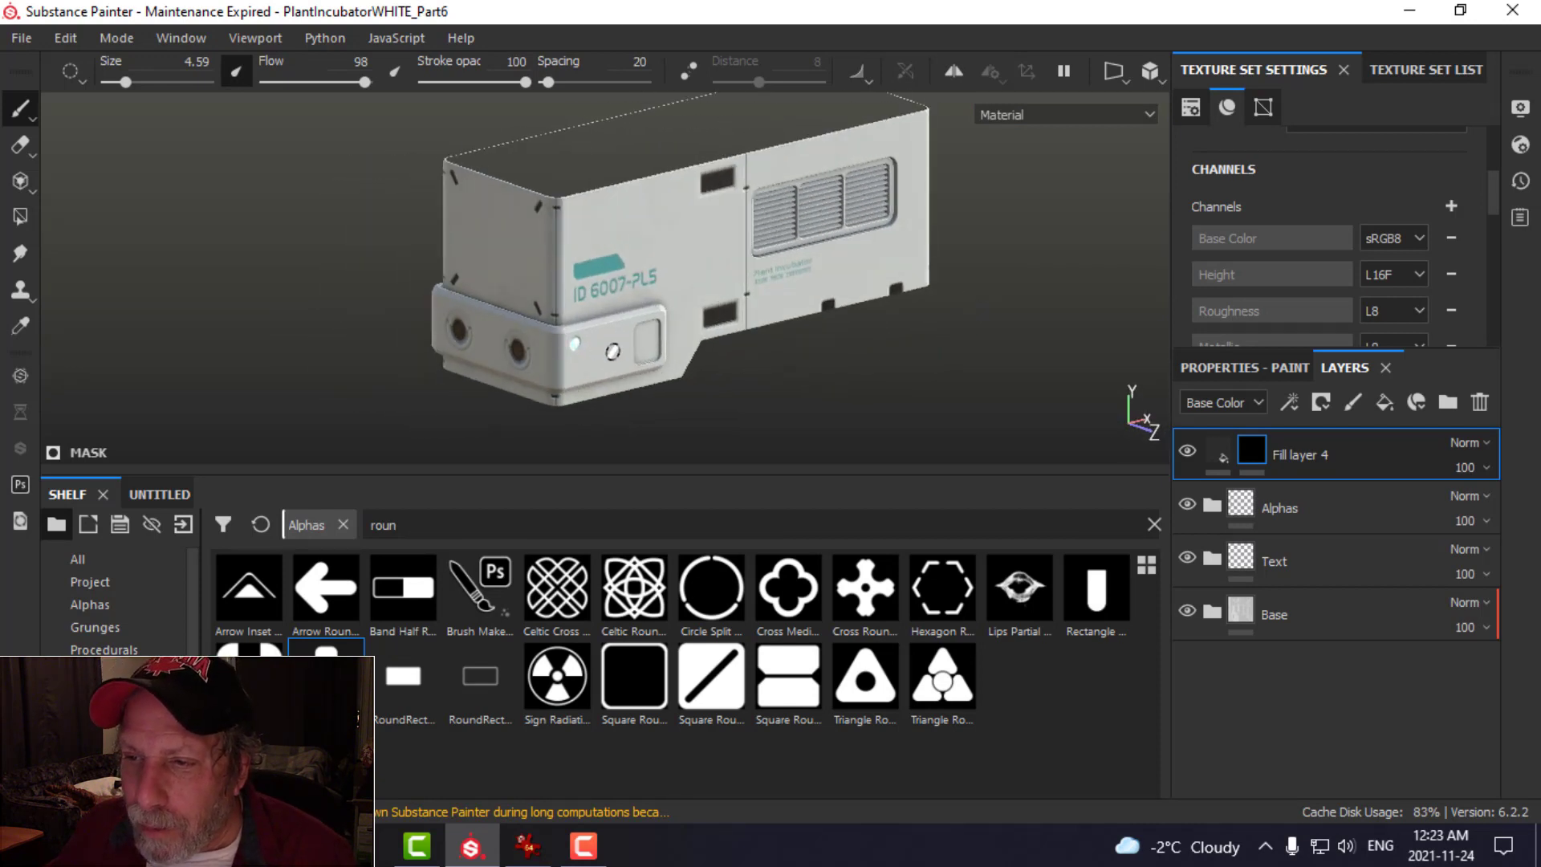
{"action": "scroll", "coordinate": [613, 350], "scroll_direction": "up", "scroll_amount": 5}
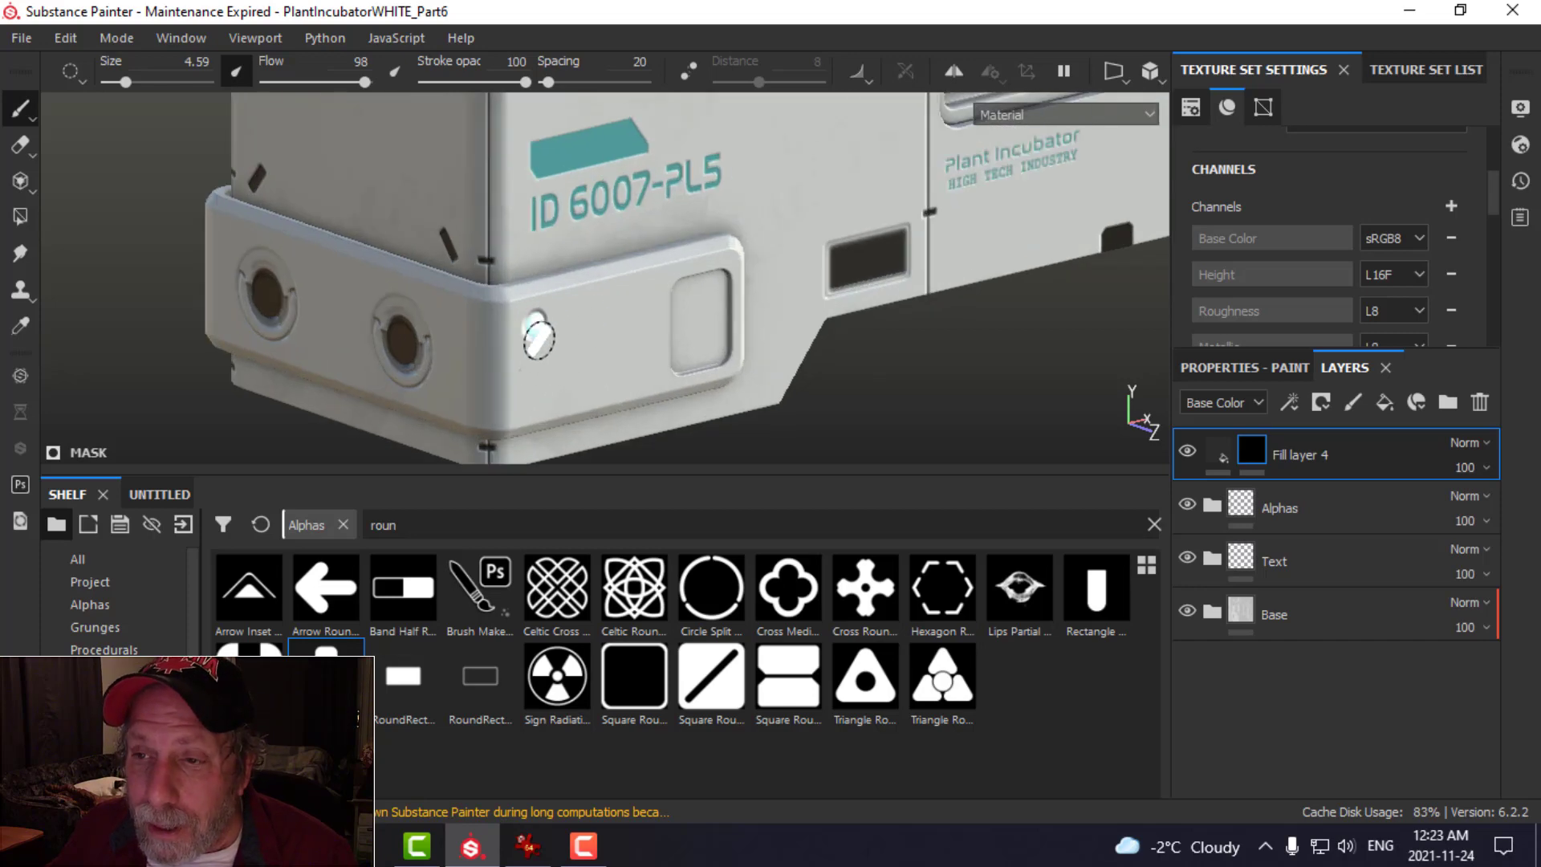
{"action": "mouse_move", "coordinate": [620, 340]}
{"action": "left_mouse_down", "text": "alt"}
{"action": "mouse_move", "coordinate": [664, 306]}
{"action": "mouse_move", "coordinate": [666, 342]}
{"action": "mouse_move", "coordinate": [634, 340]}
{"action": "mouse_move", "coordinate": [767, 276]}
{"action": "mouse_move", "coordinate": [663, 295]}
{"action": "left_mouse_up", "text": "alt"}
{"action": "middle_click_drag", "start_coordinate": [831, 299], "coordinate": [690, 349], "text": "alt"}
{"action": "scroll", "coordinate": [713, 346], "scroll_direction": "down", "scroll_amount": 5}
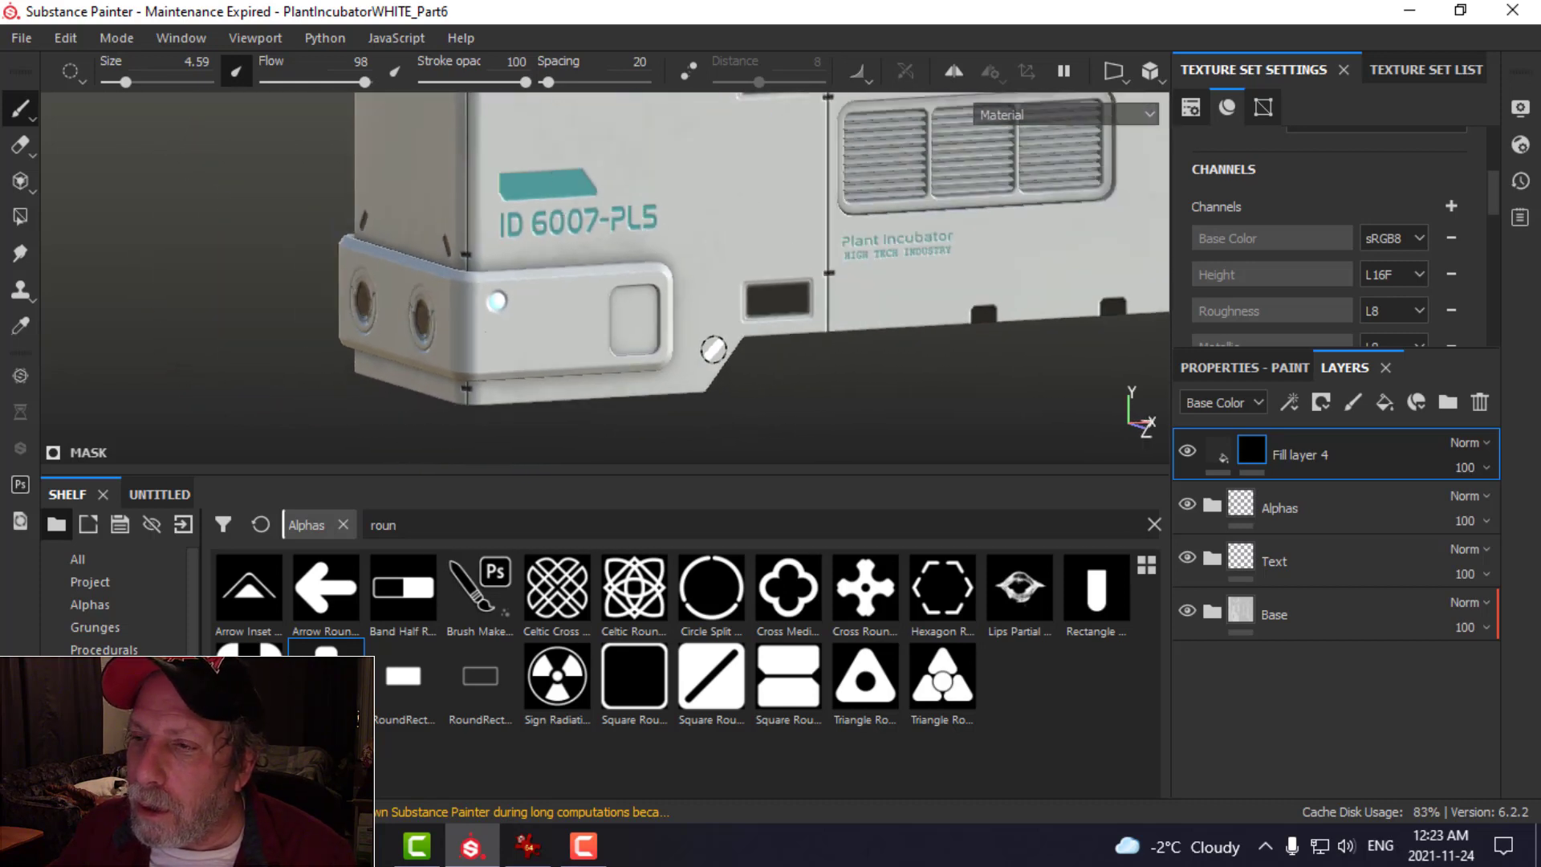
{"action": "mouse_move", "coordinate": [715, 342]}
{"action": "left_mouse_down", "text": "alt"}
{"action": "mouse_move", "coordinate": [736, 302]}
{"action": "mouse_move", "coordinate": [736, 348]}
{"action": "left_mouse_up", "text": "alt"}
{"action": "middle_click_drag", "start_coordinate": [736, 347], "coordinate": [750, 208], "text": "alt"}
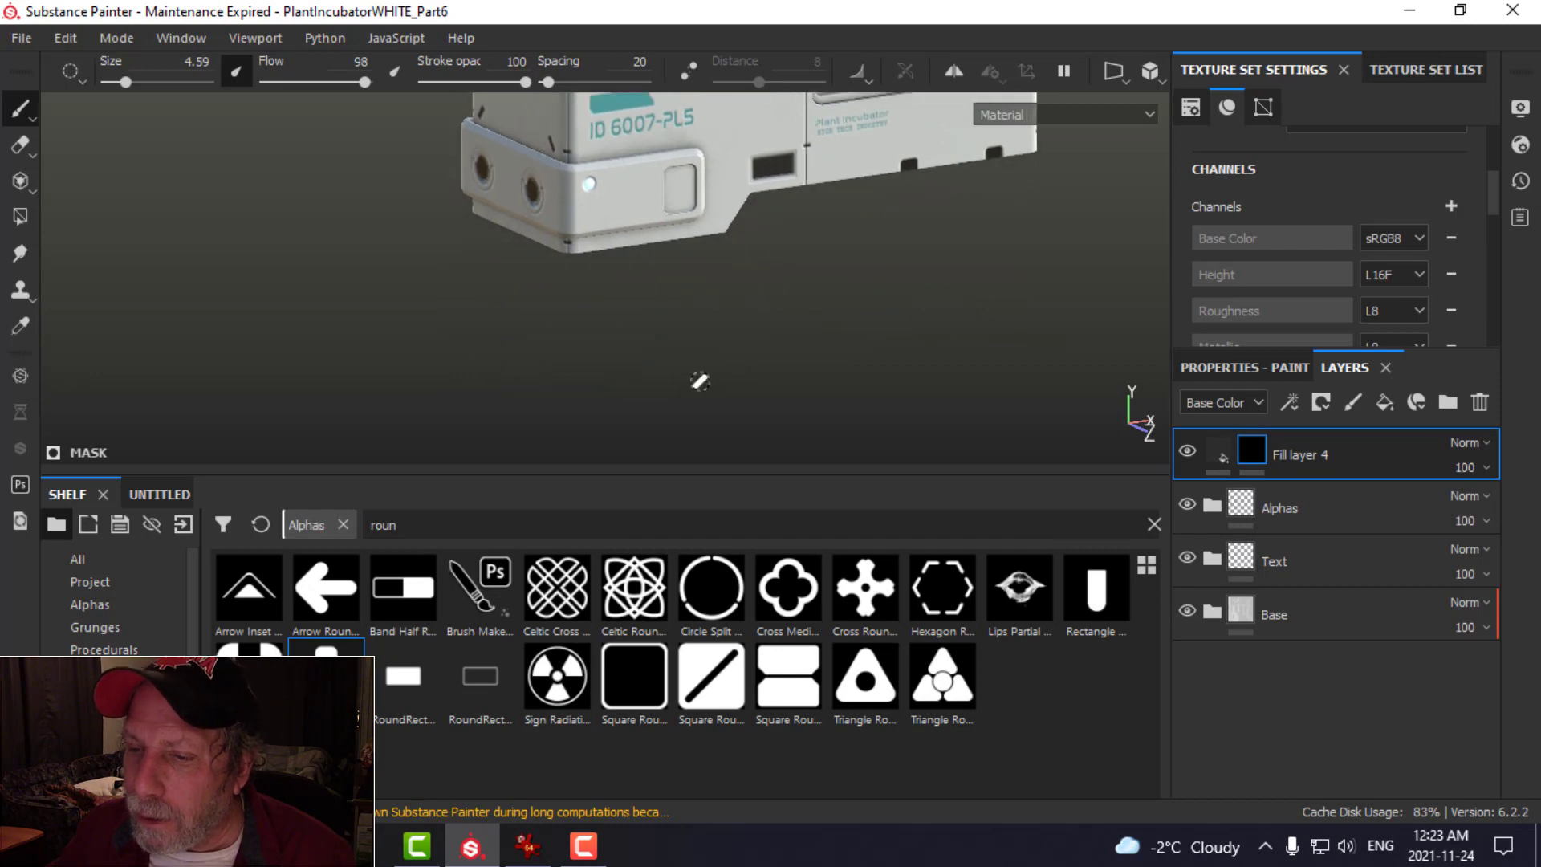
{"action": "left_click", "coordinate": [528, 844]}
{"action": "left_click_drag", "start_coordinate": [1524, 315], "coordinate": [1537, 669]}
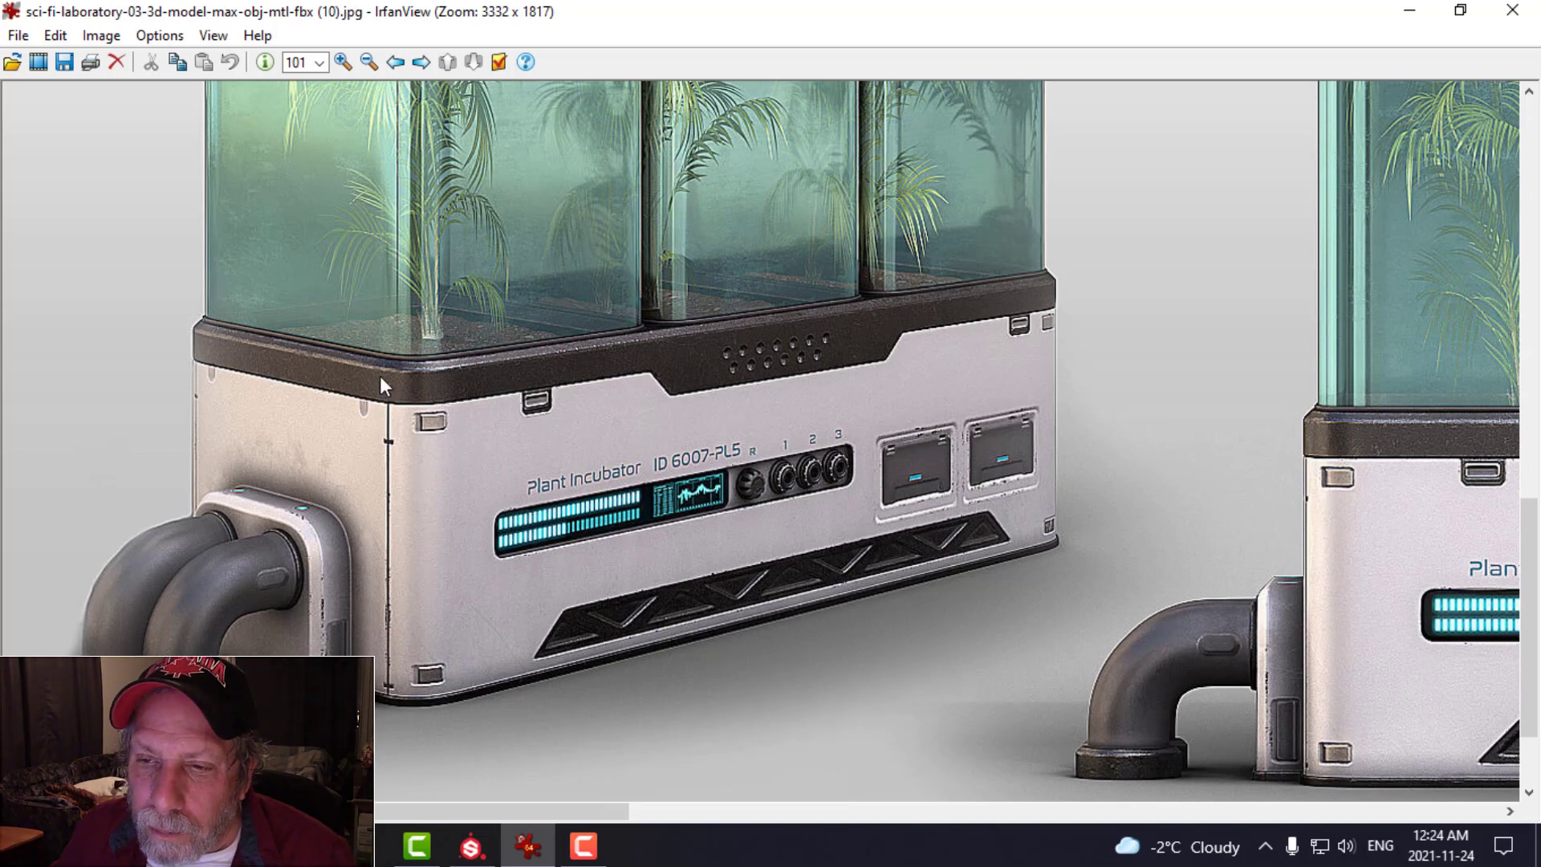
{"action": "left_click", "coordinate": [471, 846]}
- Rotate the rounded-rectangle brush upright and set its size to 8.08 for the lower housing's end panel
{"action": "left_click_drag", "start_coordinate": [626, 214], "coordinate": [1008, 289], "text": "alt"}
{"action": "middle_click_drag", "start_coordinate": [1008, 289], "coordinate": [910, 296], "text": "alt"}
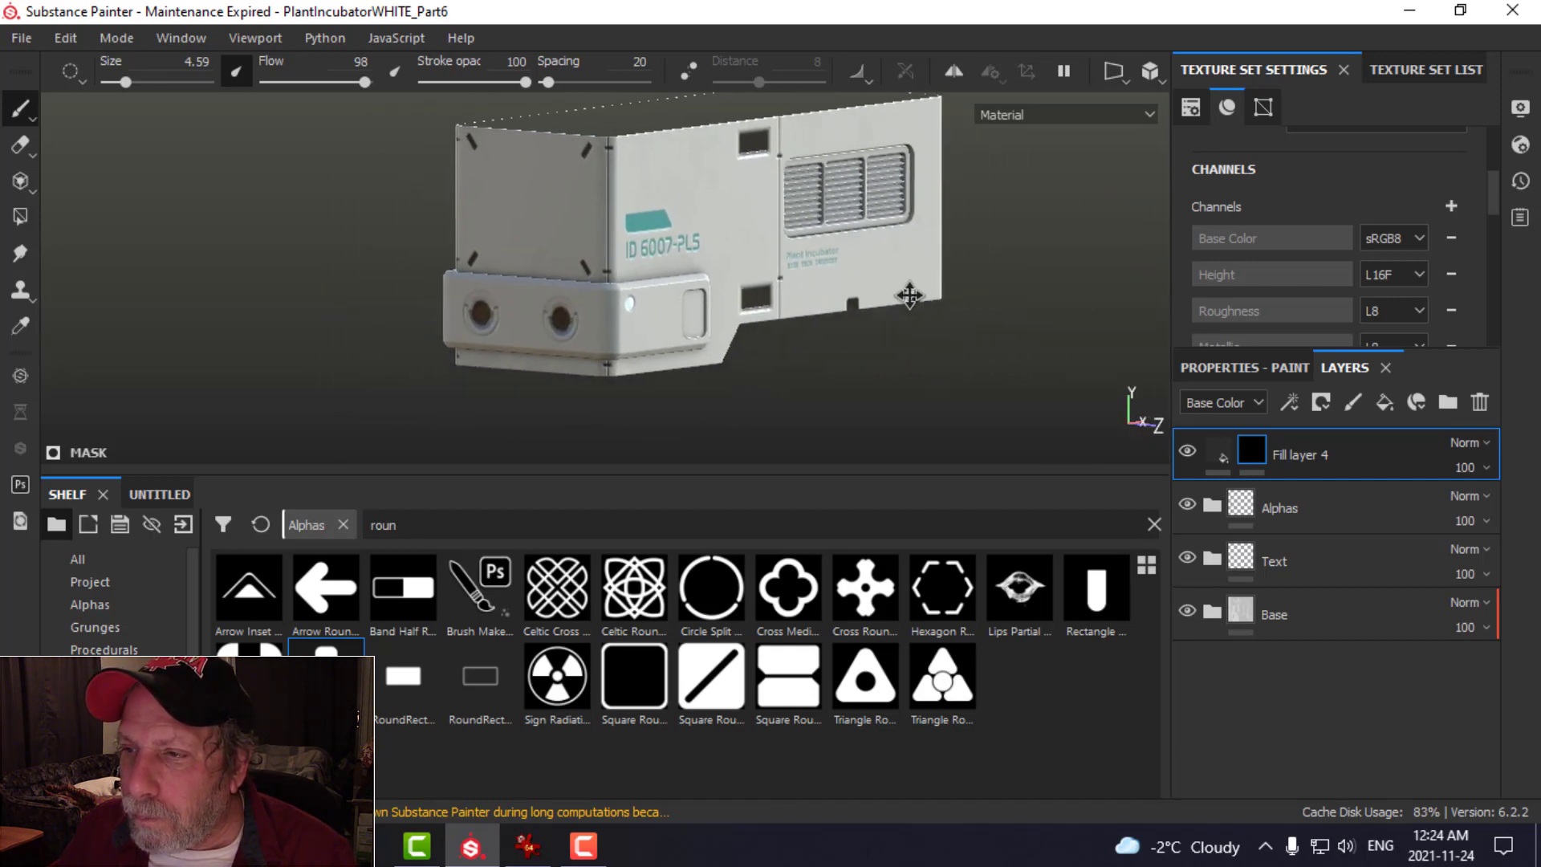
{"action": "scroll", "coordinate": [909, 296], "scroll_direction": "up", "scroll_amount": 3}
{"action": "left_click_drag", "start_coordinate": [910, 295], "coordinate": [840, 294], "text": "alt"}
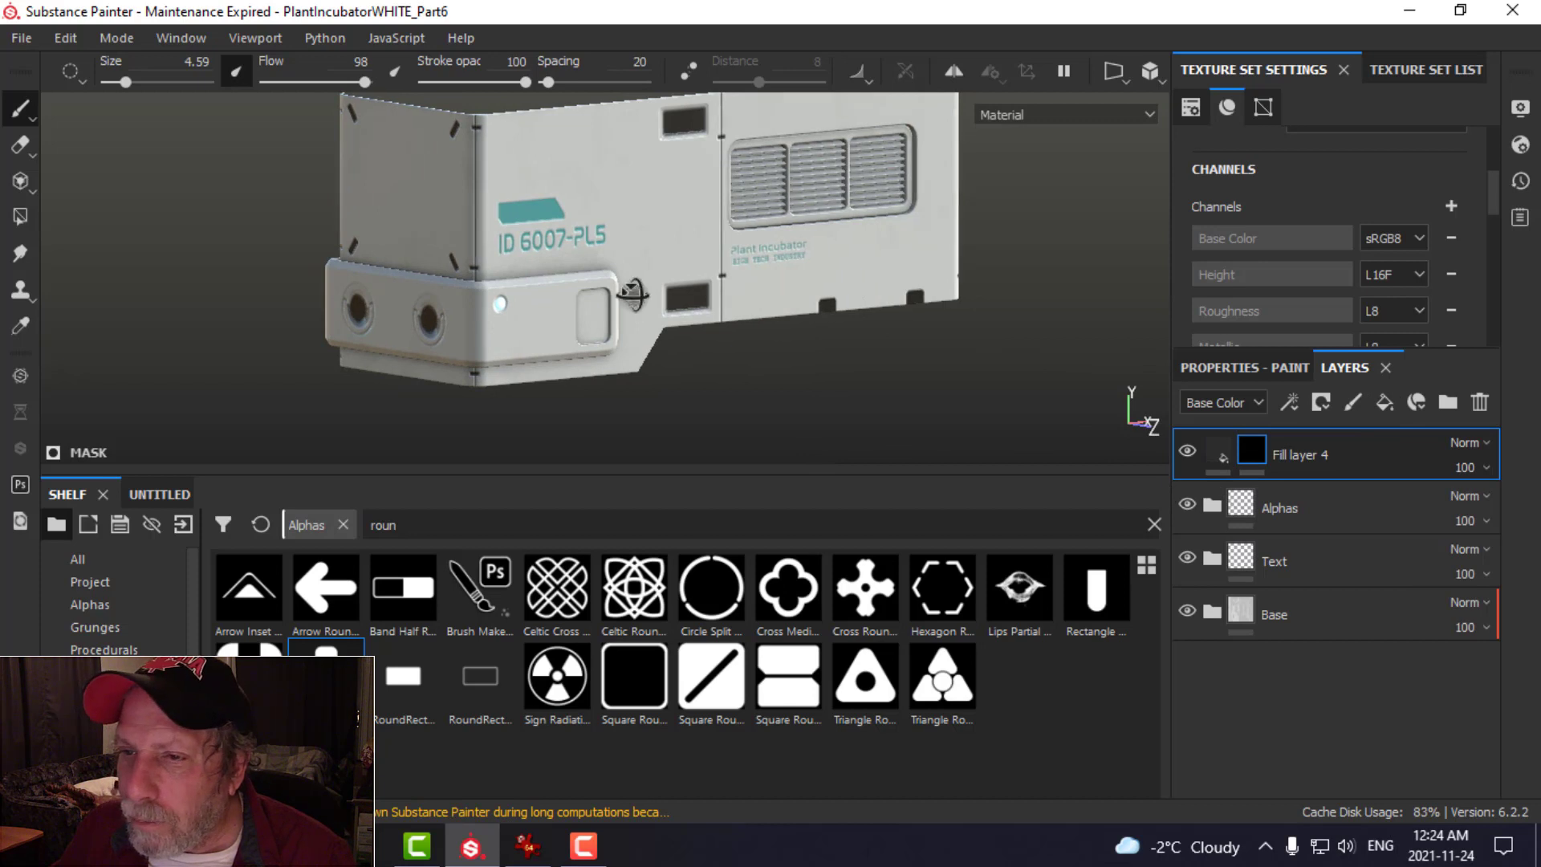
{"action": "left_click_drag", "start_coordinate": [633, 295], "coordinate": [671, 300], "text": "alt"}
{"action": "middle_click_drag", "start_coordinate": [653, 327], "coordinate": [716, 116], "text": "alt"}
{"action": "middle_click_drag", "start_coordinate": [725, 261], "coordinate": [749, 174], "text": "alt"}
{"action": "middle_click_drag", "start_coordinate": [732, 335], "coordinate": [728, 179], "text": "alt"}
{"action": "middle_click_drag", "start_coordinate": [679, 322], "coordinate": [687, 245], "text": "alt"}
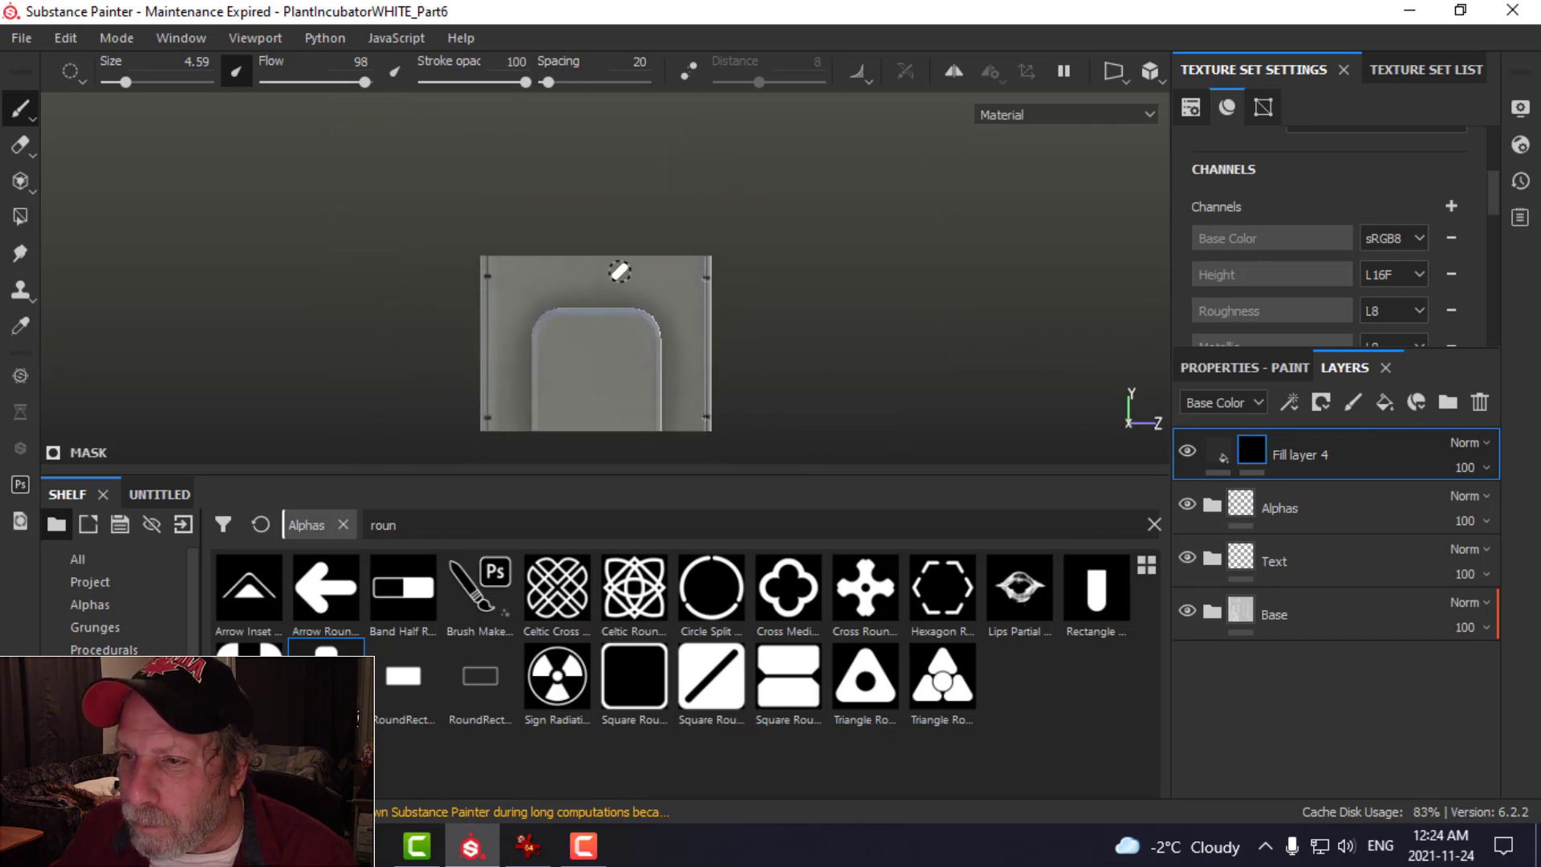
{"action": "scroll", "coordinate": [628, 271], "scroll_direction": "up", "scroll_amount": 6}
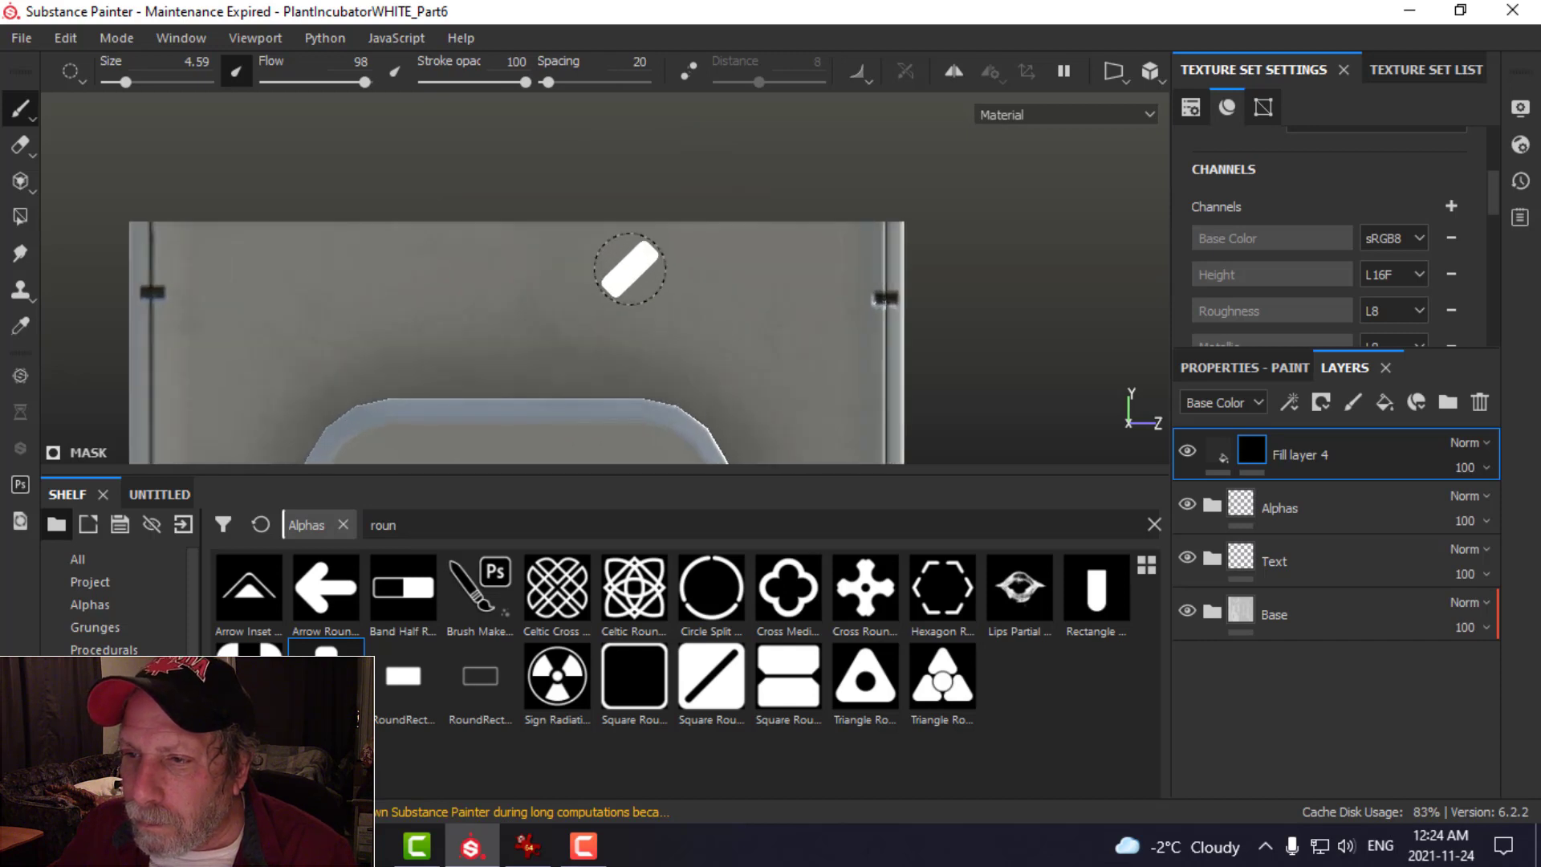
{"action": "scroll", "coordinate": [634, 269], "scroll_direction": "down", "scroll_amount": 2}
{"action": "key", "text": "ctrl"}
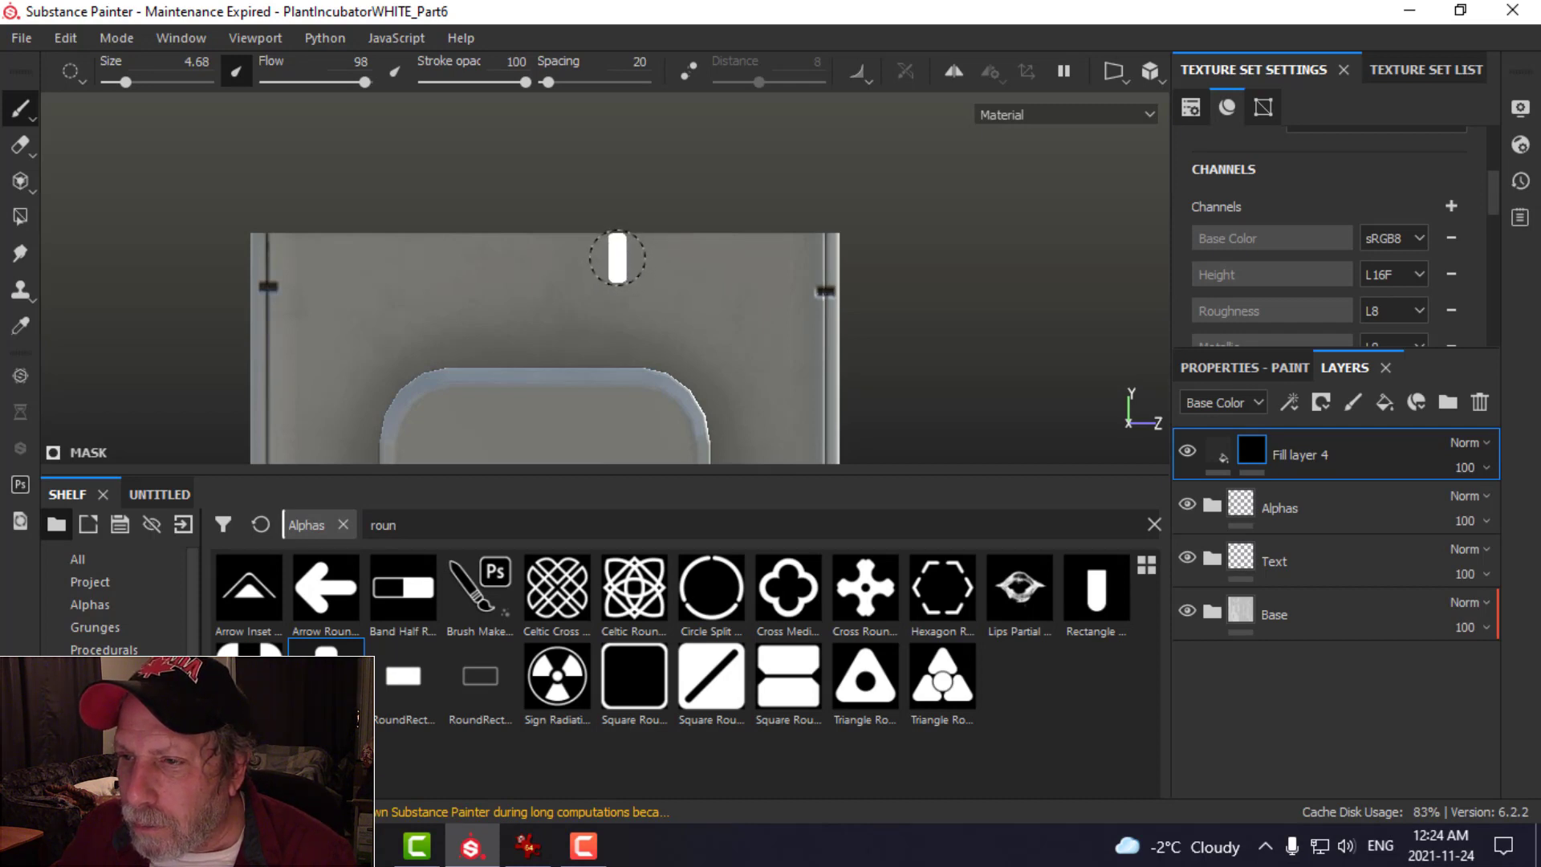
{"action": "right_click_drag", "start_coordinate": [617, 257], "coordinate": [619, 258], "text": "ctrl"}
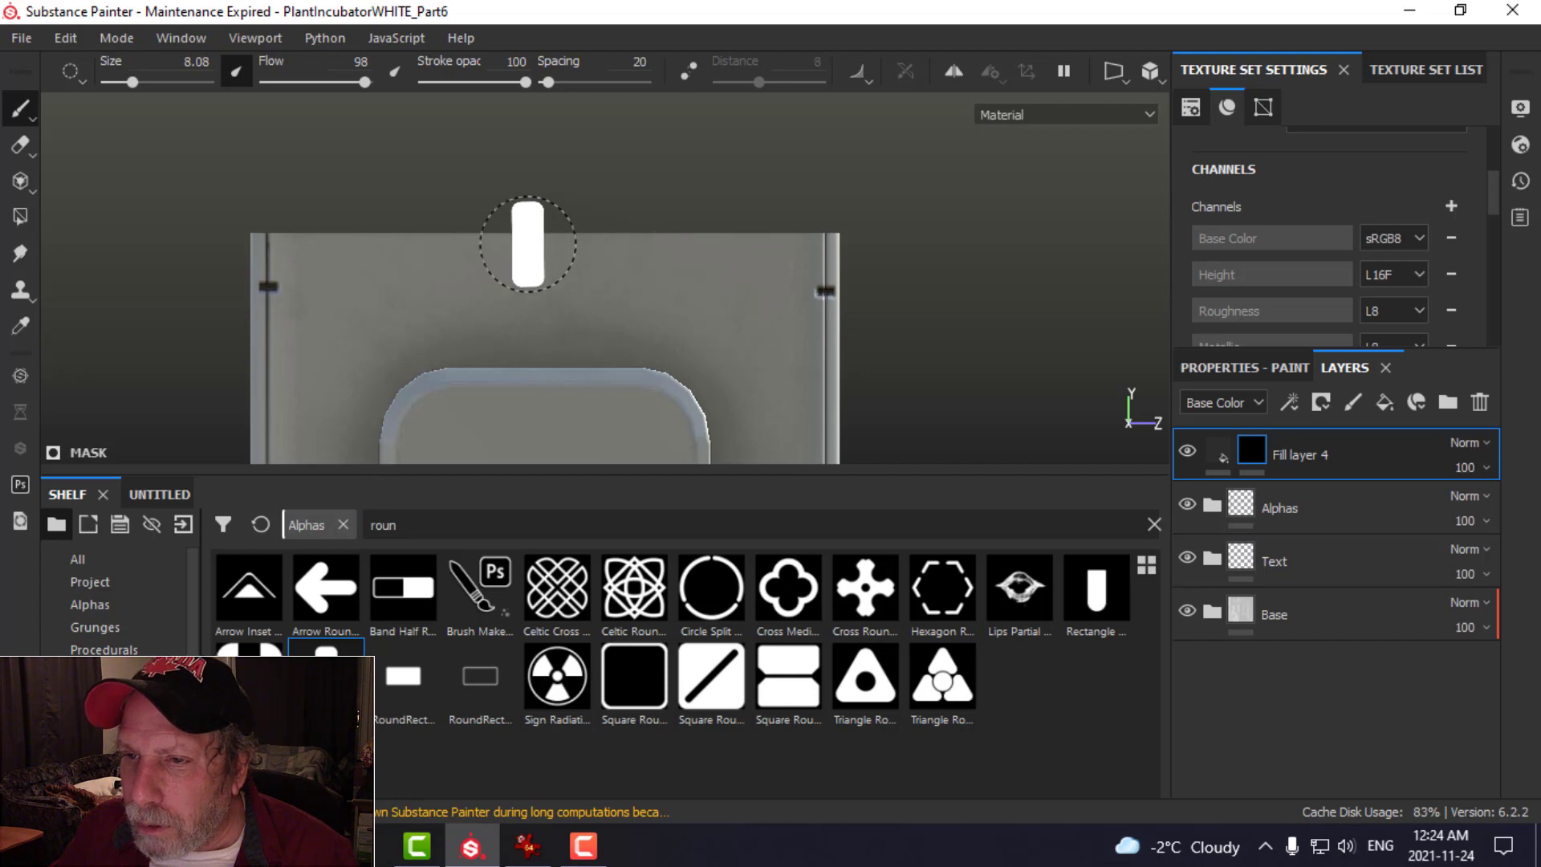
- Try an upright slot at the lower end panel's top edge, undo it, and choose the half-rounded rectangle as the alpha
{"action": "left_click", "coordinate": [377, 234]}
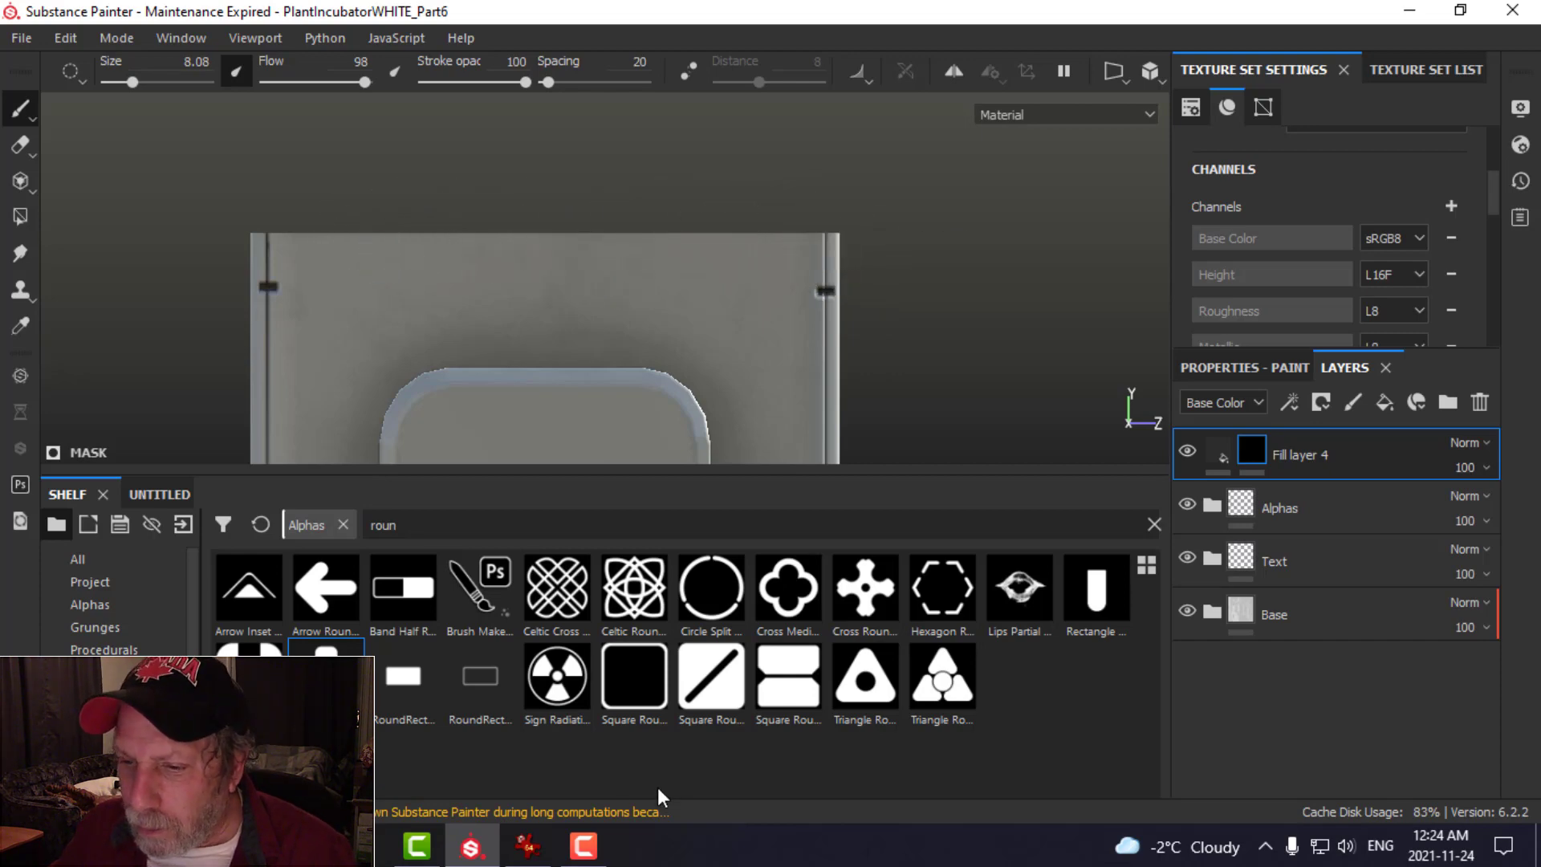
{"action": "left_click", "coordinate": [528, 845]}
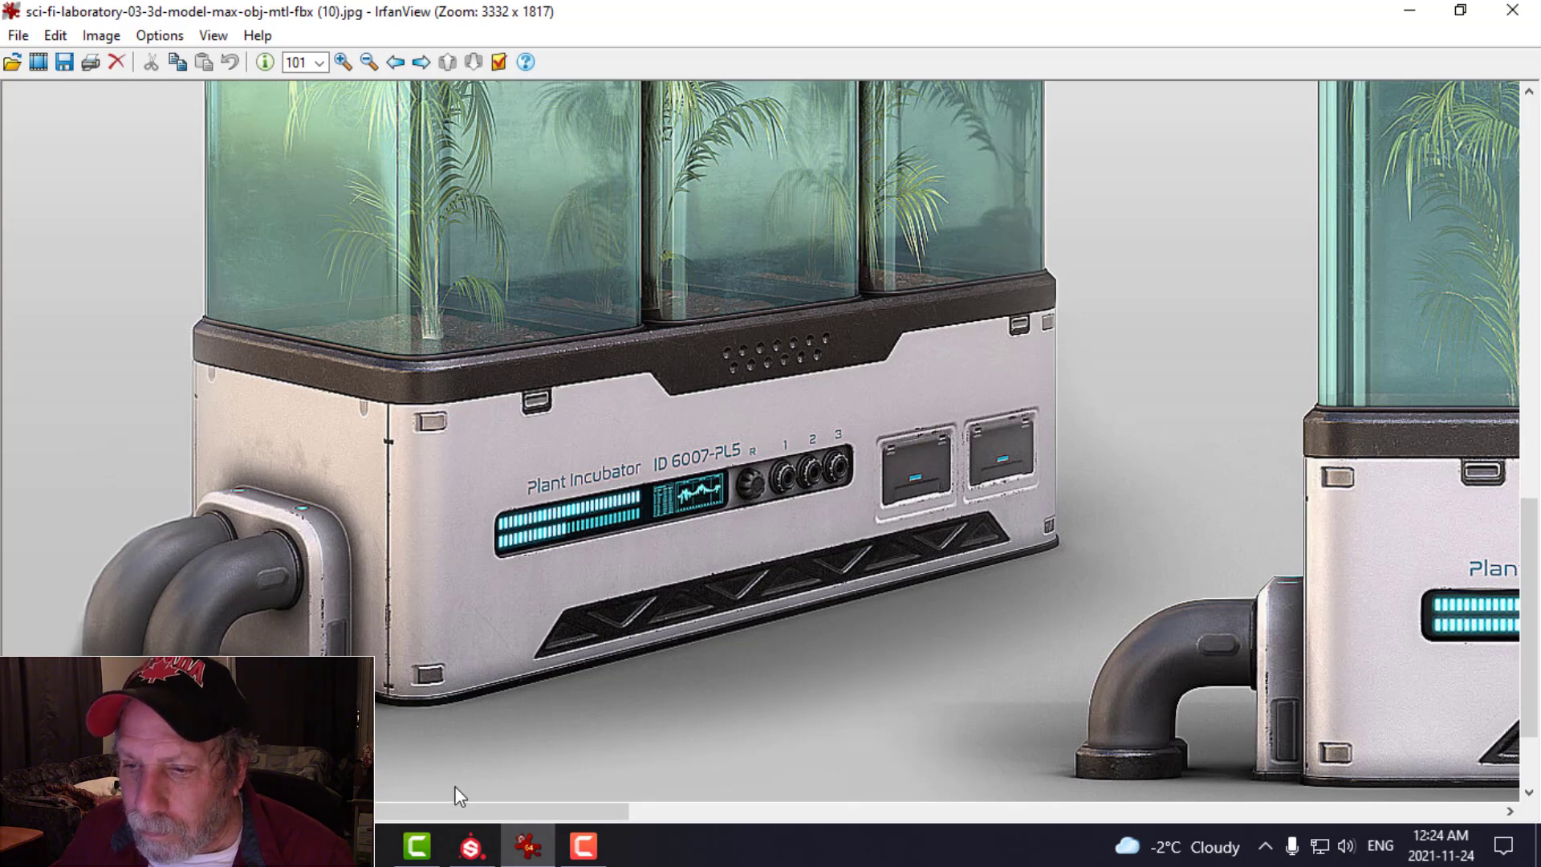
{"action": "left_click", "coordinate": [471, 846]}
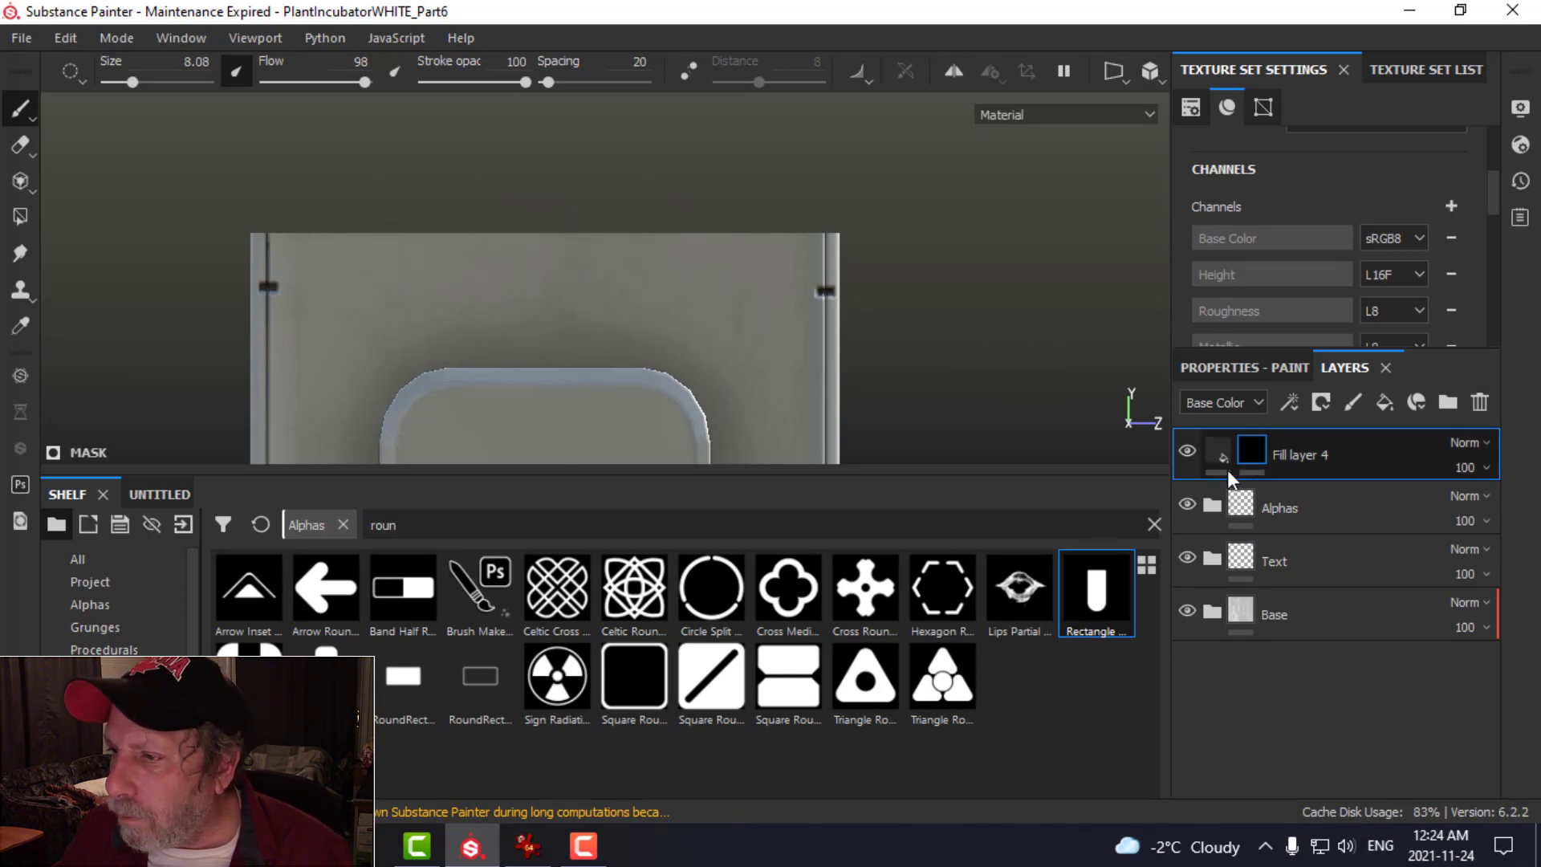
- Check the reference, try a single half-rounded slot at the lower end panel's top edge, and undo it
{"action": "left_click", "coordinate": [528, 847]}
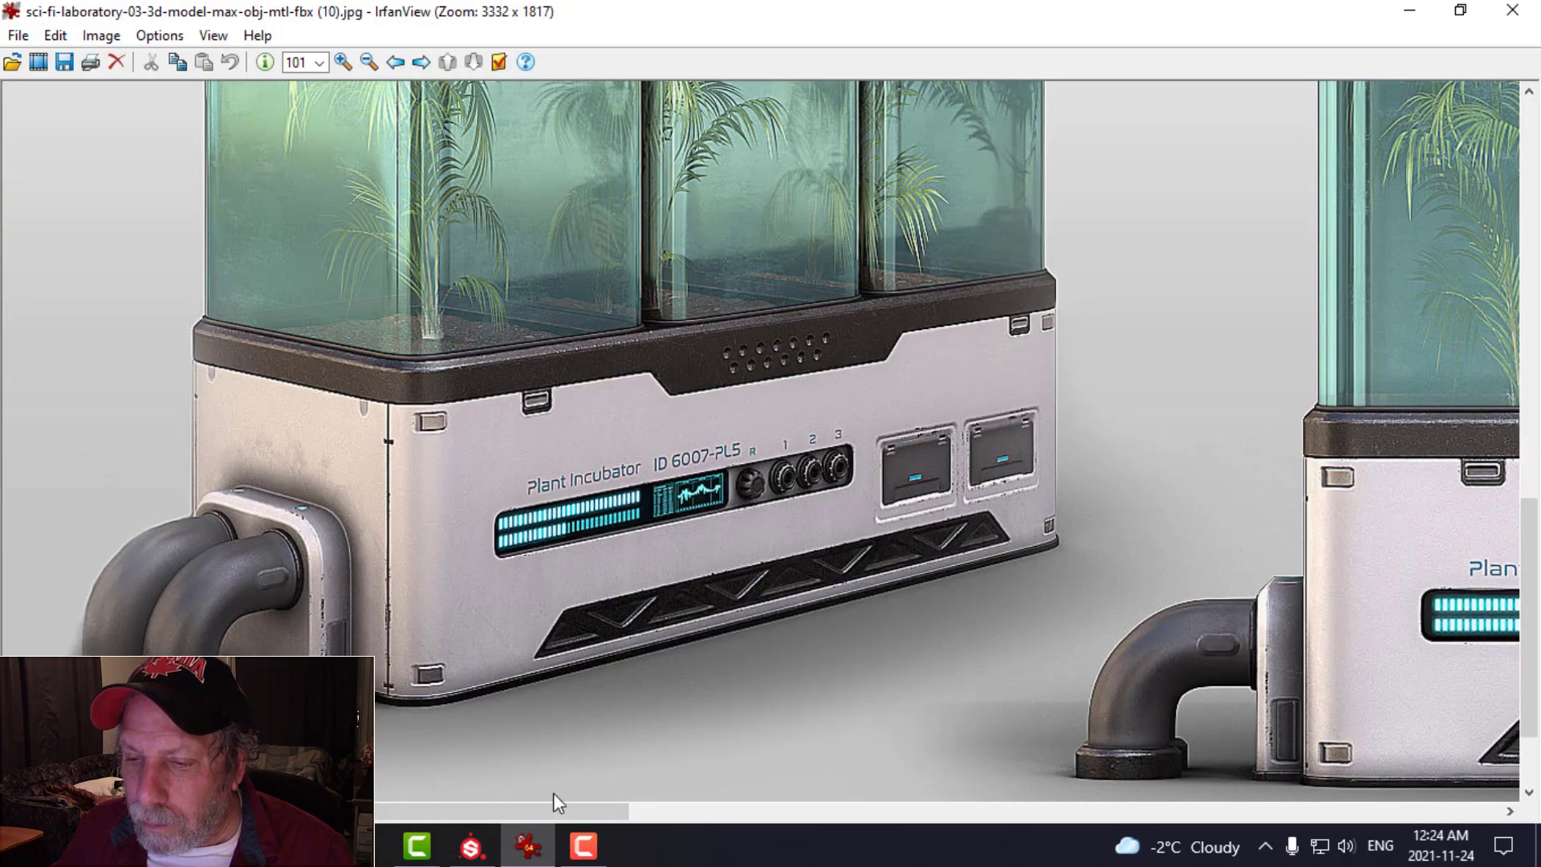
{"action": "left_click", "coordinate": [582, 846]}
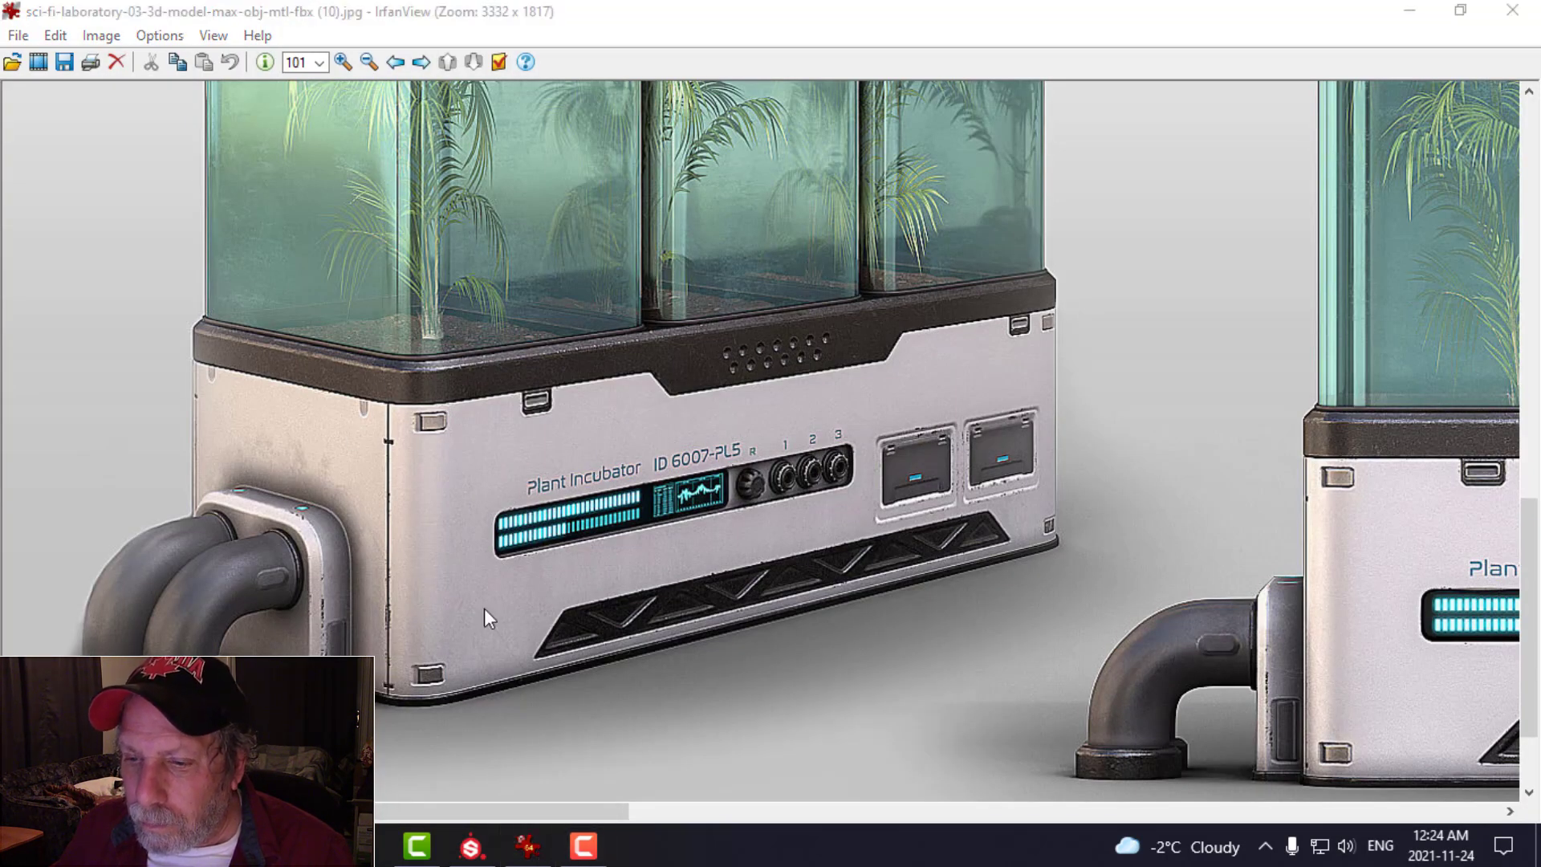
{"action": "left_click", "coordinate": [474, 855]}
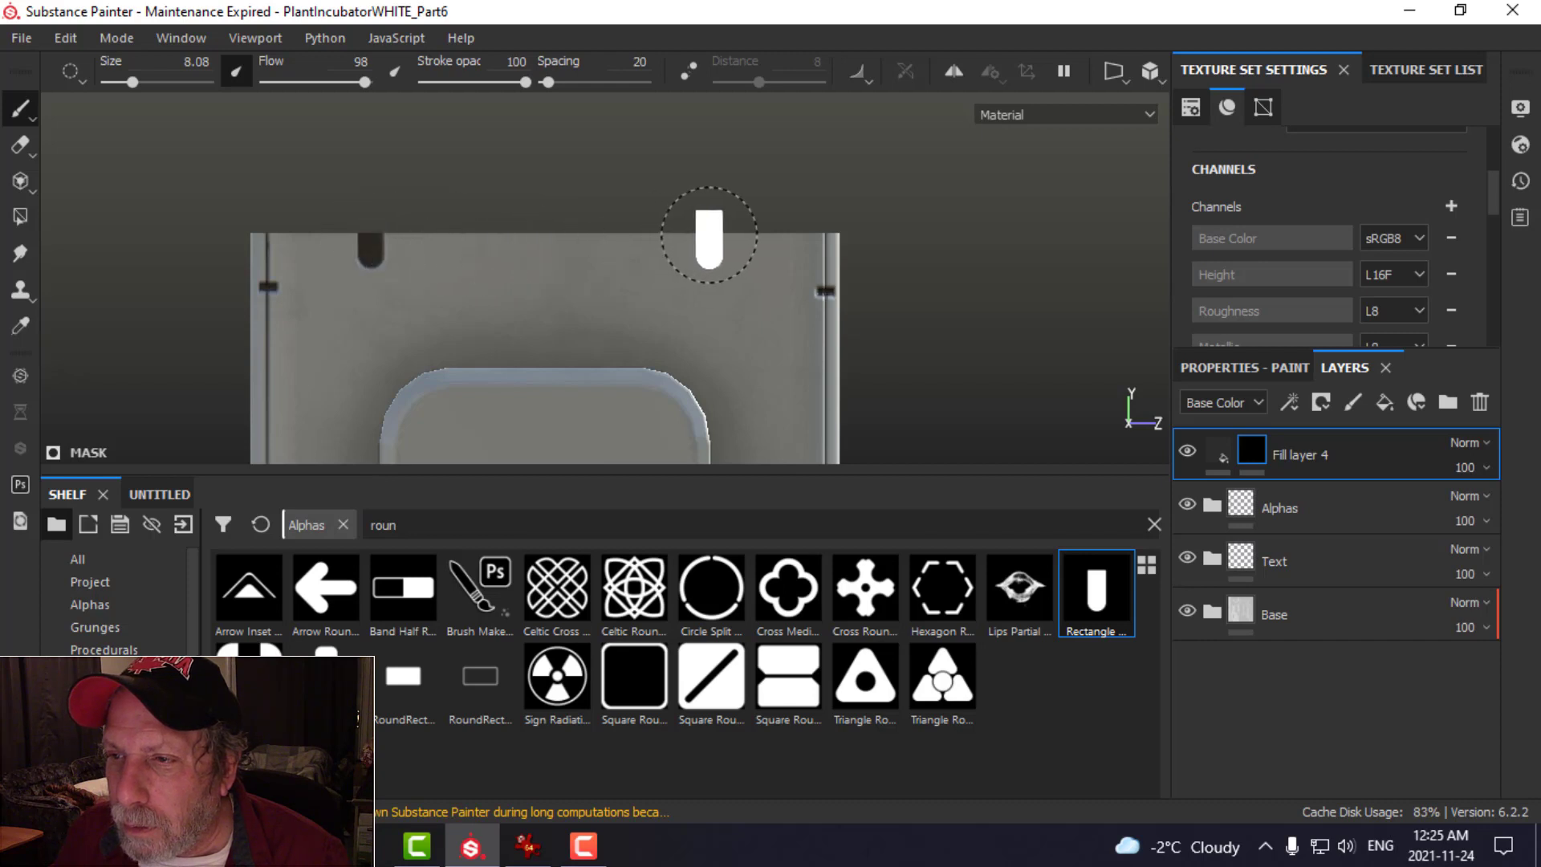
{"action": "key", "text": "ctrl+z"}
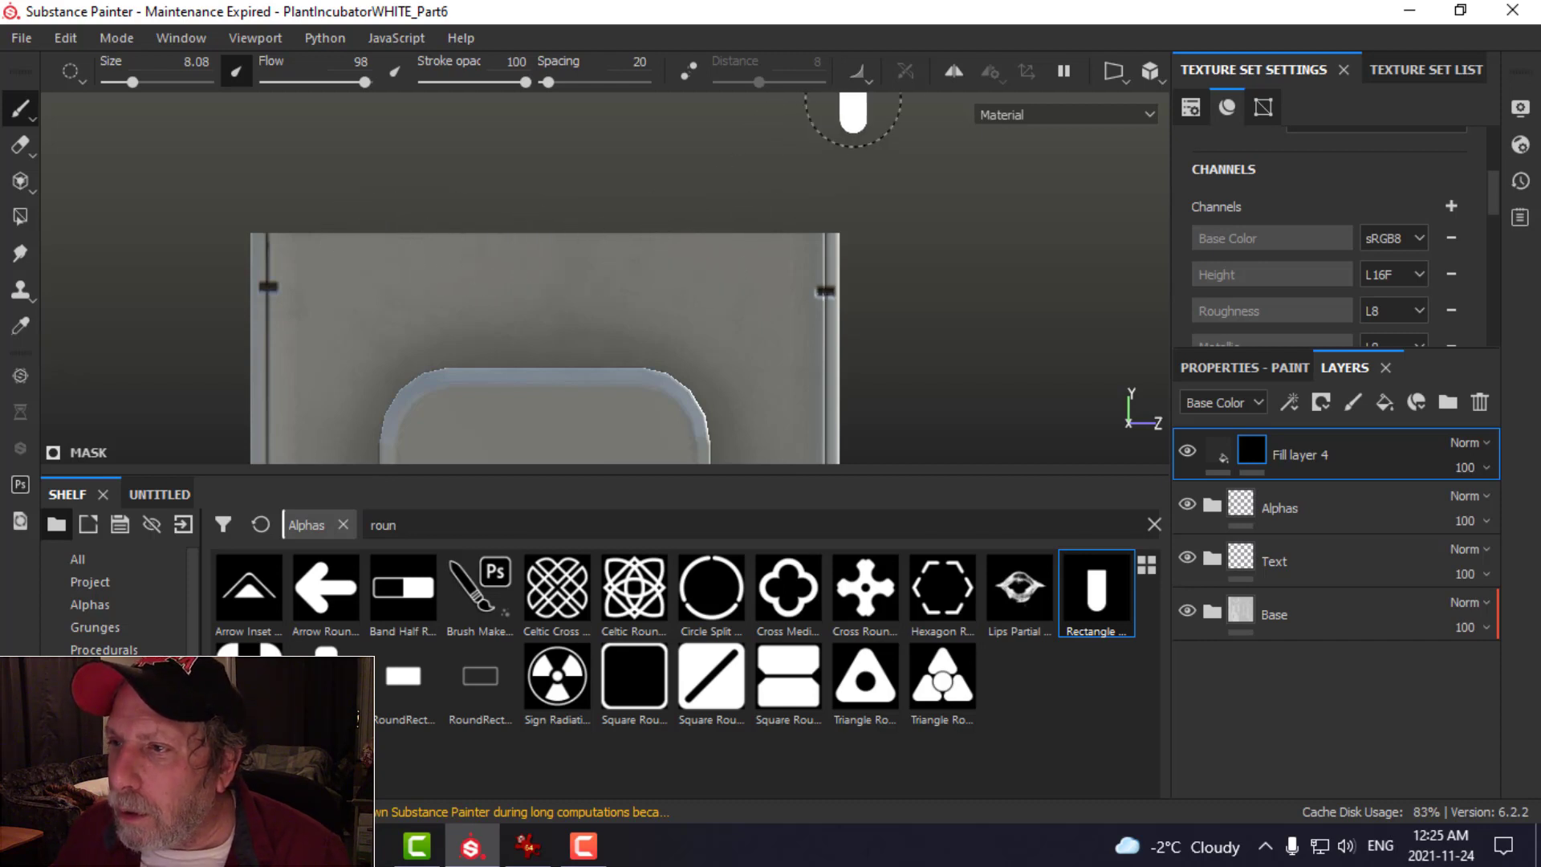
- Turn on mirror symmetry and stamp a pair of half-rounded slots along the lower end panel's top edge
{"action": "left_click", "coordinate": [952, 75]}
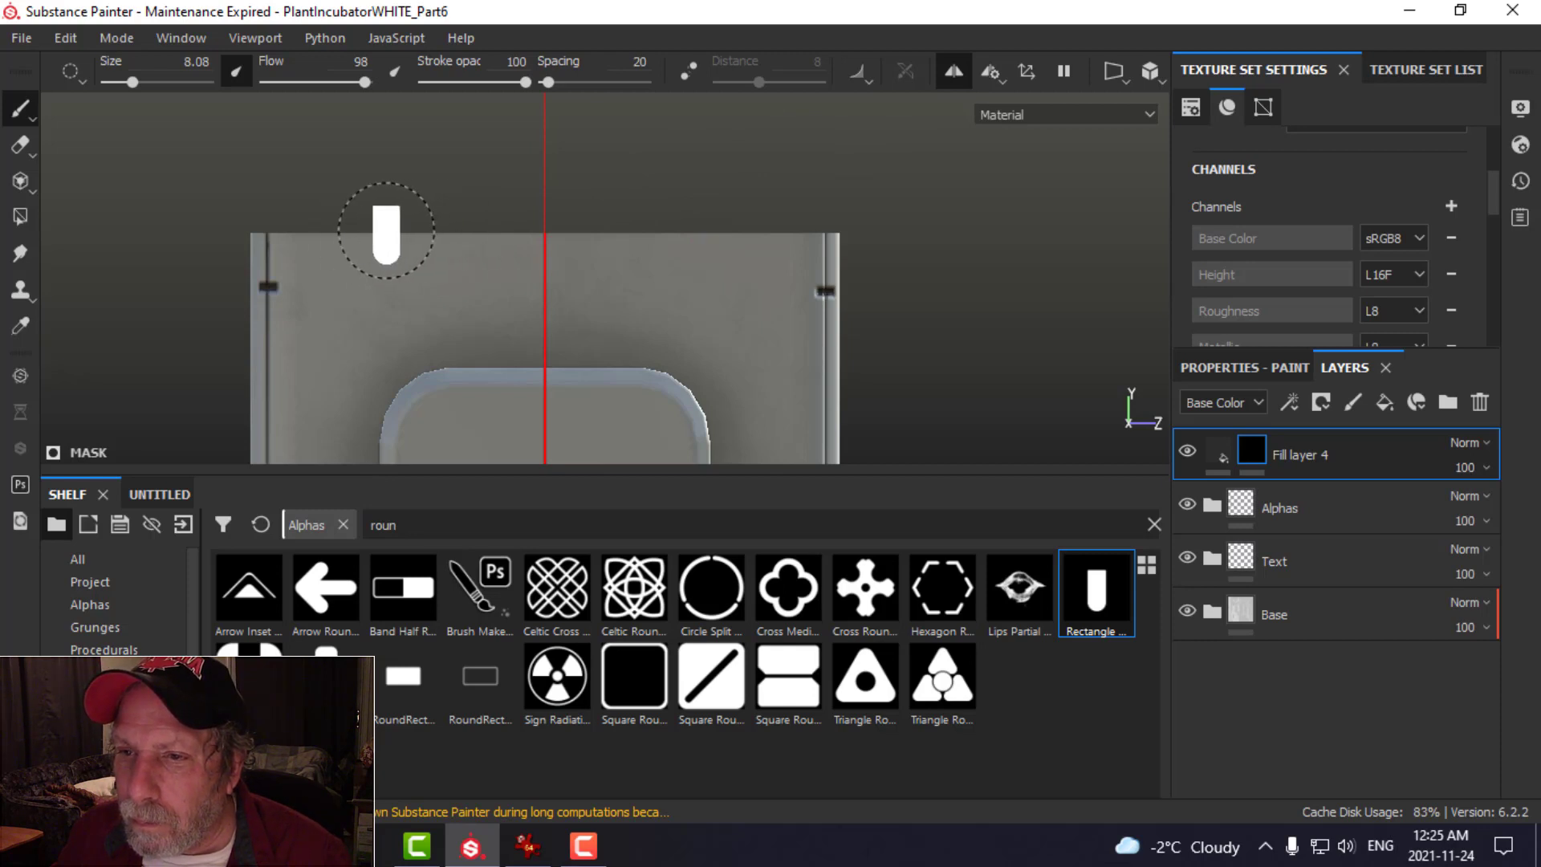
{"action": "left_click", "coordinate": [368, 233]}
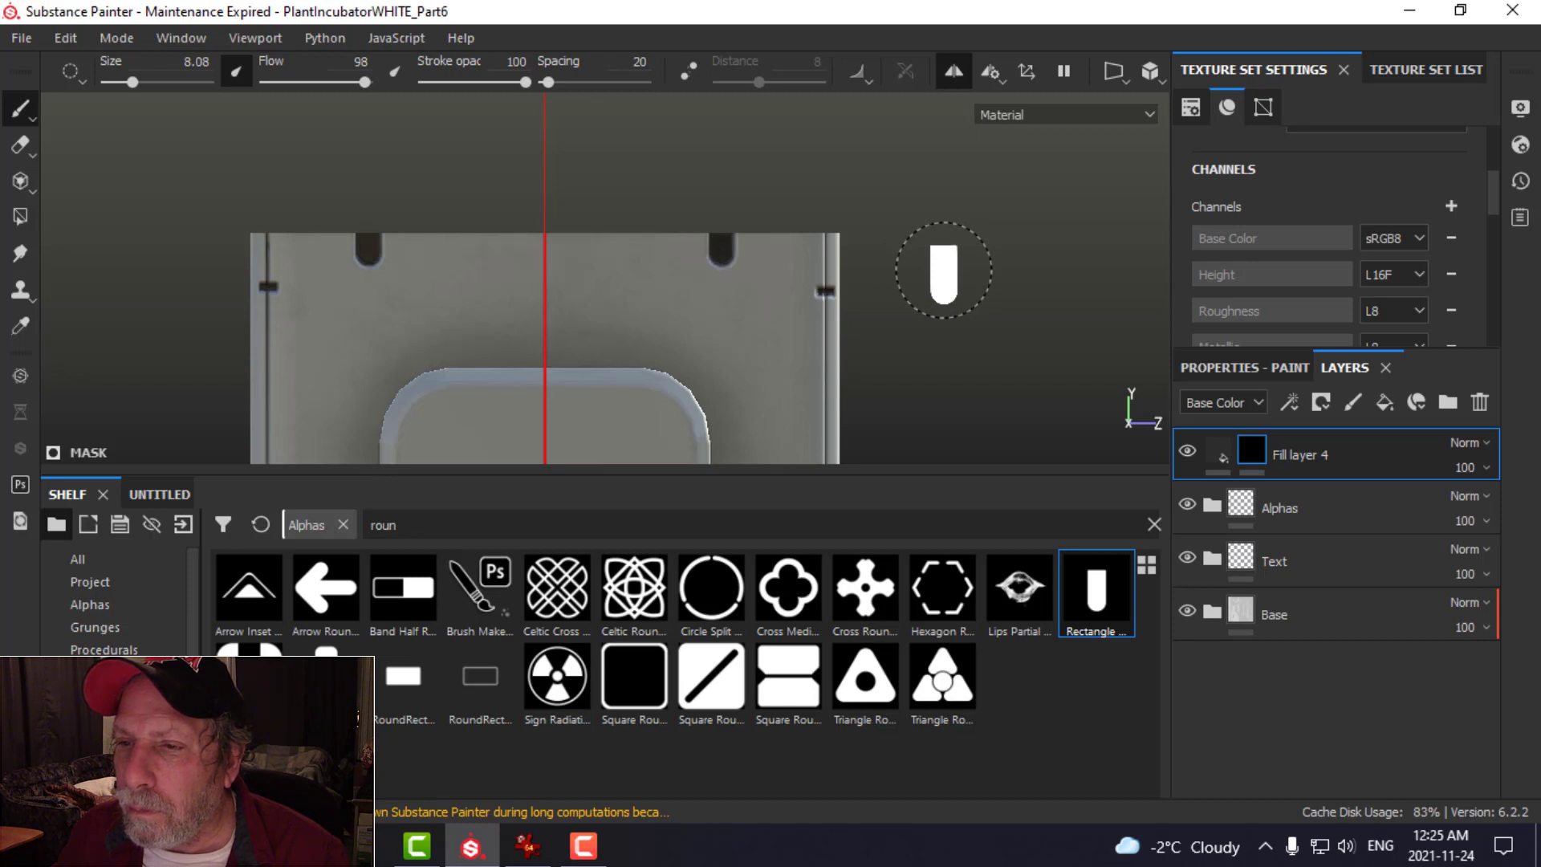
{"action": "scroll", "coordinate": [928, 275], "scroll_direction": "down", "scroll_amount": 2}
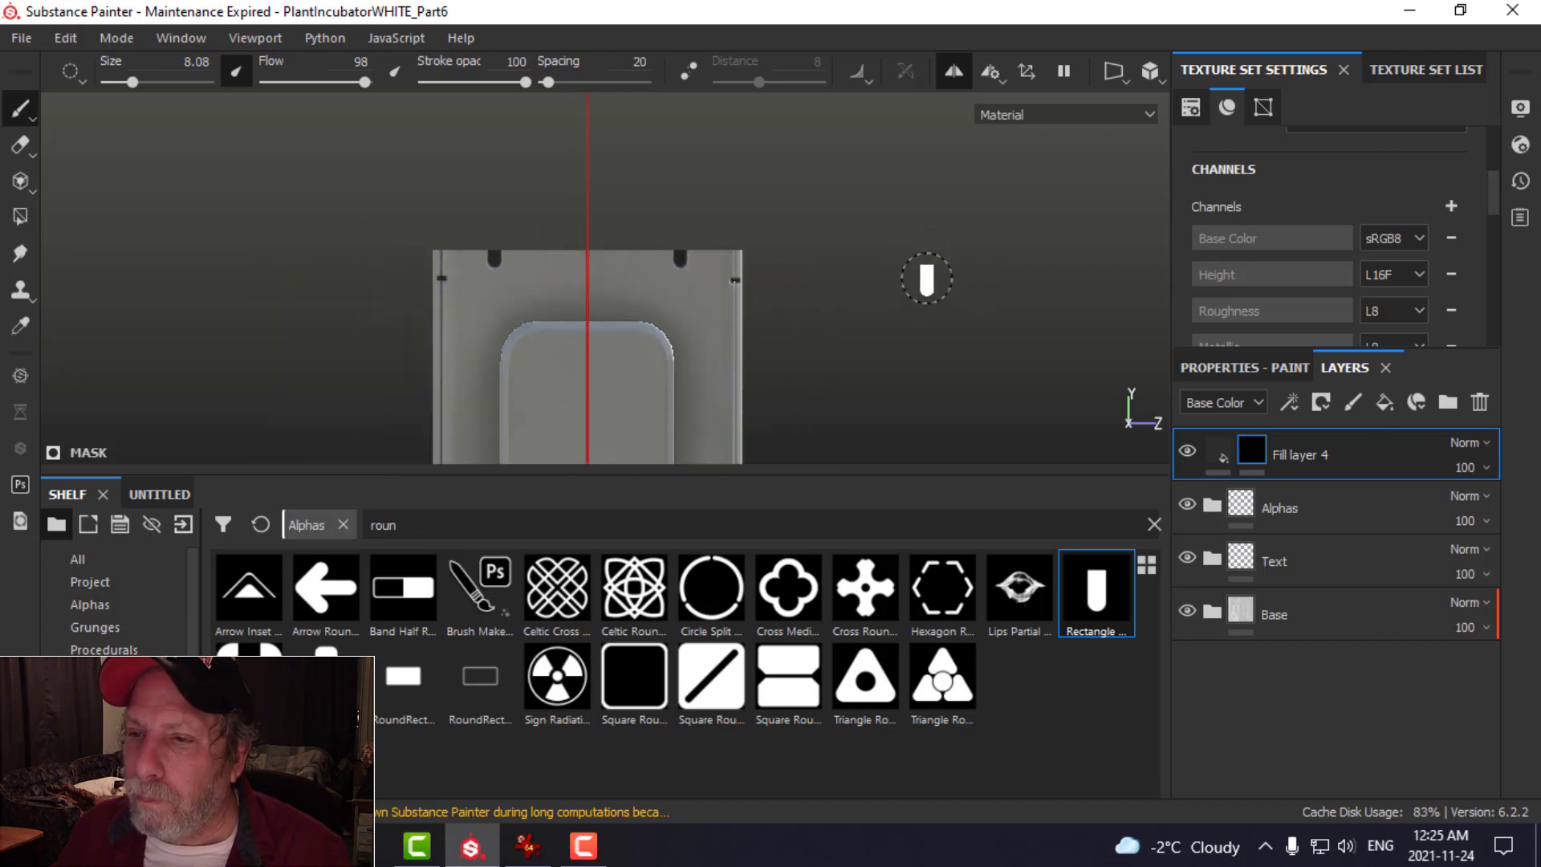
- Stamp the same mirrored pair of half-rounded slots along the top edge of the lower housing's opposite end
{"action": "mouse_move", "coordinate": [922, 275]}
{"action": "left_mouse_down", "text": "alt"}
{"action": "mouse_move", "coordinate": [812, 316]}
{"action": "mouse_move", "coordinate": [883, 326]}
{"action": "mouse_move", "coordinate": [597, 338]}
{"action": "left_mouse_up", "text": "alt"}
{"action": "middle_click_drag", "start_coordinate": [960, 330], "coordinate": [699, 326], "text": "alt"}
{"action": "scroll", "coordinate": [803, 286], "scroll_direction": "down", "scroll_amount": 1}
{"action": "scroll", "coordinate": [798, 286], "scroll_direction": "up", "scroll_amount": 3}
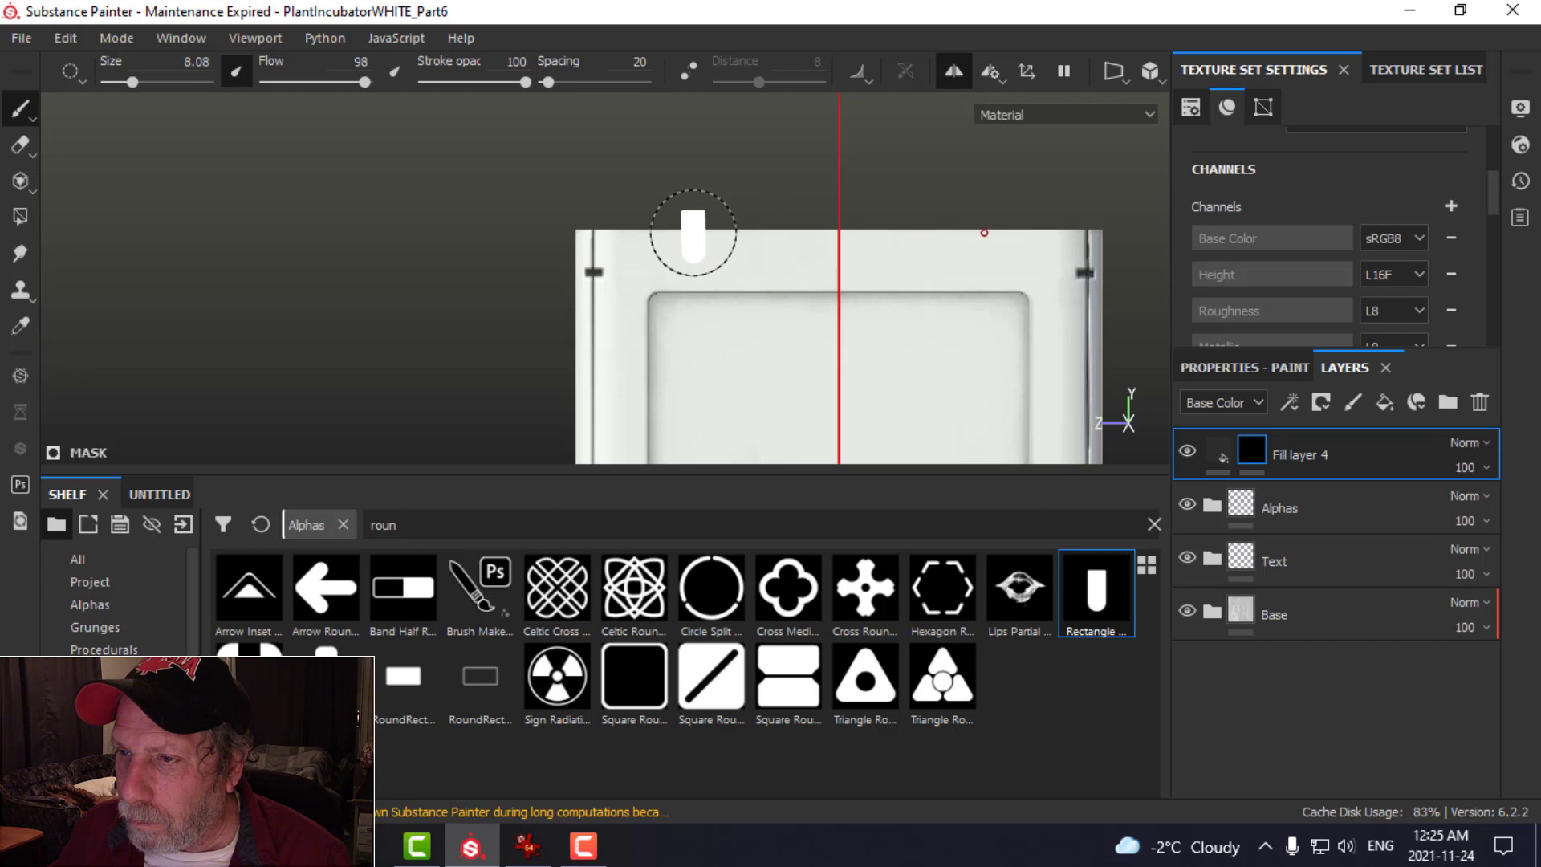
{"action": "left_click_drag", "start_coordinate": [561, 275], "coordinate": [973, 268], "text": "alt"}
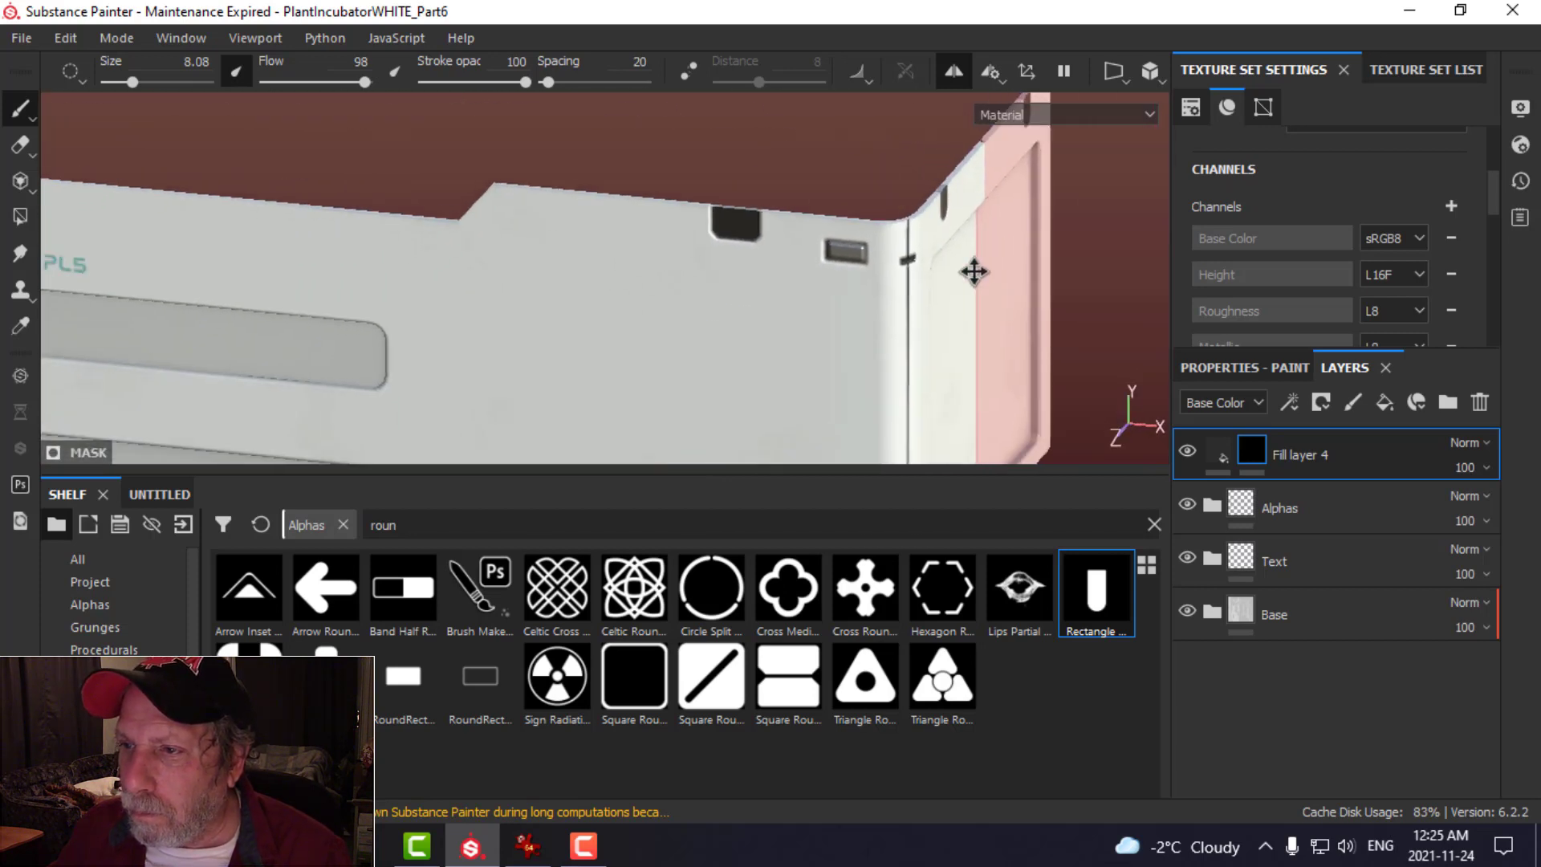
{"action": "scroll", "coordinate": [806, 324], "scroll_direction": "down", "scroll_amount": 4}
{"action": "mouse_move", "coordinate": [919, 323]}
{"action": "left_mouse_down", "text": "alt"}
{"action": "mouse_move", "coordinate": [739, 306]}
{"action": "mouse_move", "coordinate": [995, 303]}
{"action": "mouse_move", "coordinate": [554, 344]}
{"action": "mouse_move", "coordinate": [849, 330]}
{"action": "mouse_move", "coordinate": [904, 347]}
{"action": "left_mouse_up", "text": "alt"}
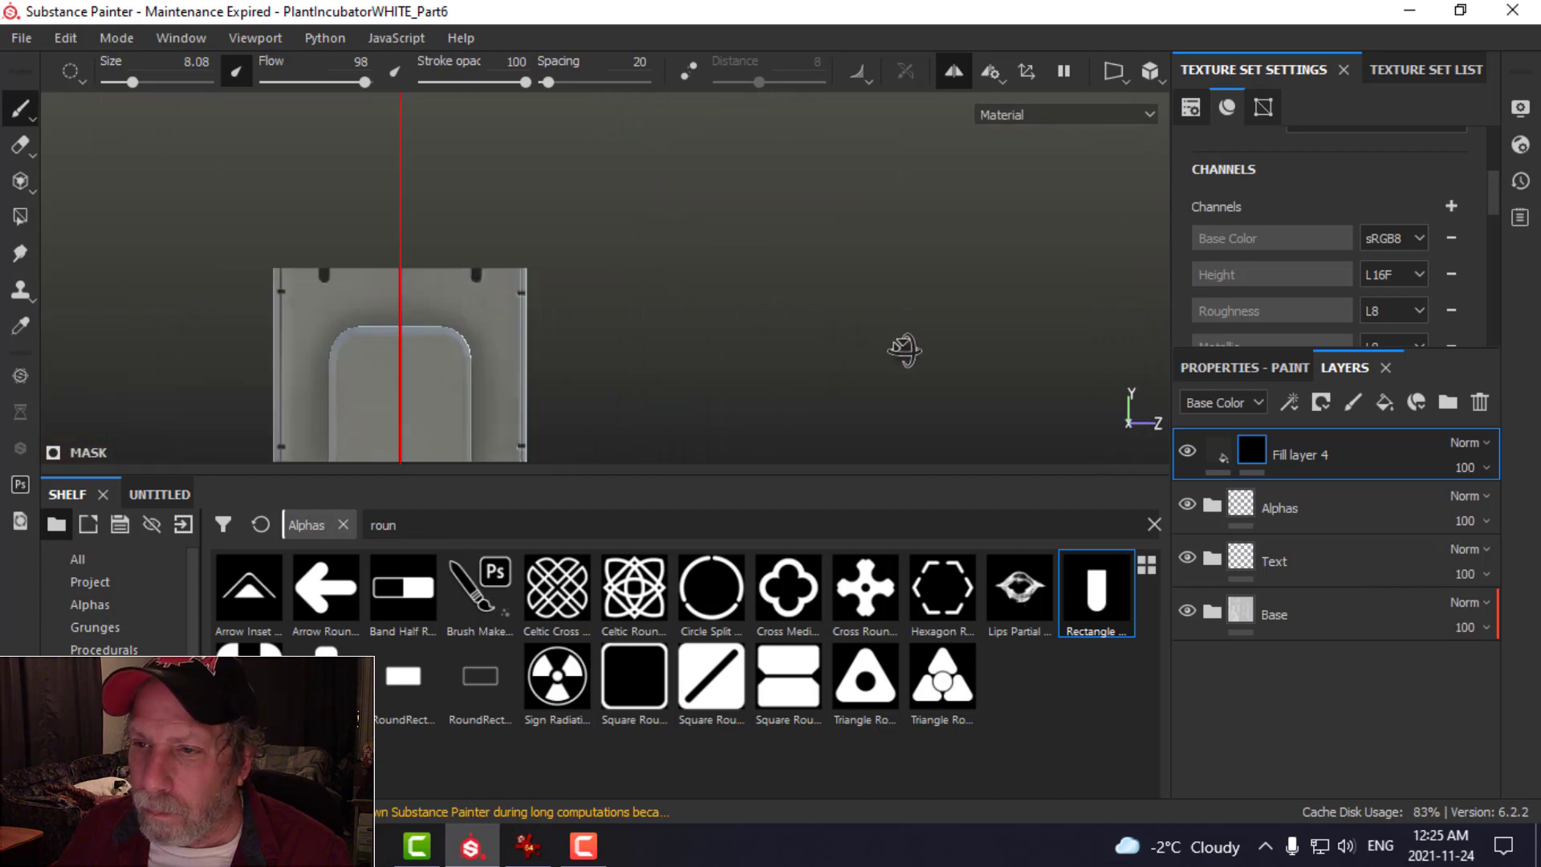
- Turn off mirror symmetry and compare the lower housing's long side with the reference image
{"action": "left_click", "coordinate": [953, 71]}
{"action": "left_click_drag", "start_coordinate": [784, 316], "coordinate": [851, 308], "text": "alt"}
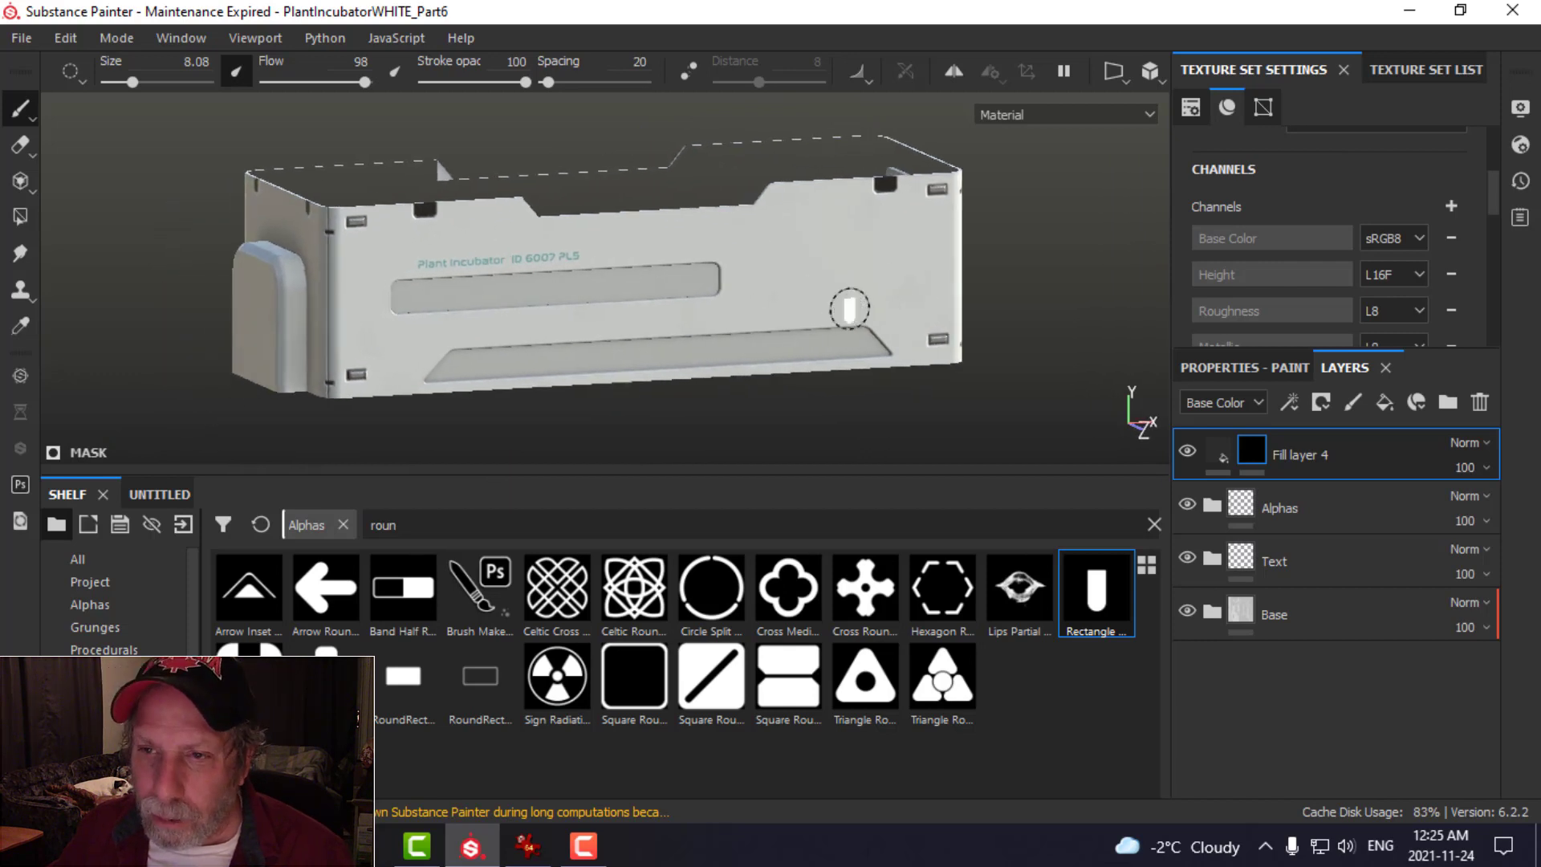
{"action": "left_click_drag", "start_coordinate": [723, 335], "coordinate": [652, 317], "text": "alt"}
{"action": "left_click", "coordinate": [528, 845]}
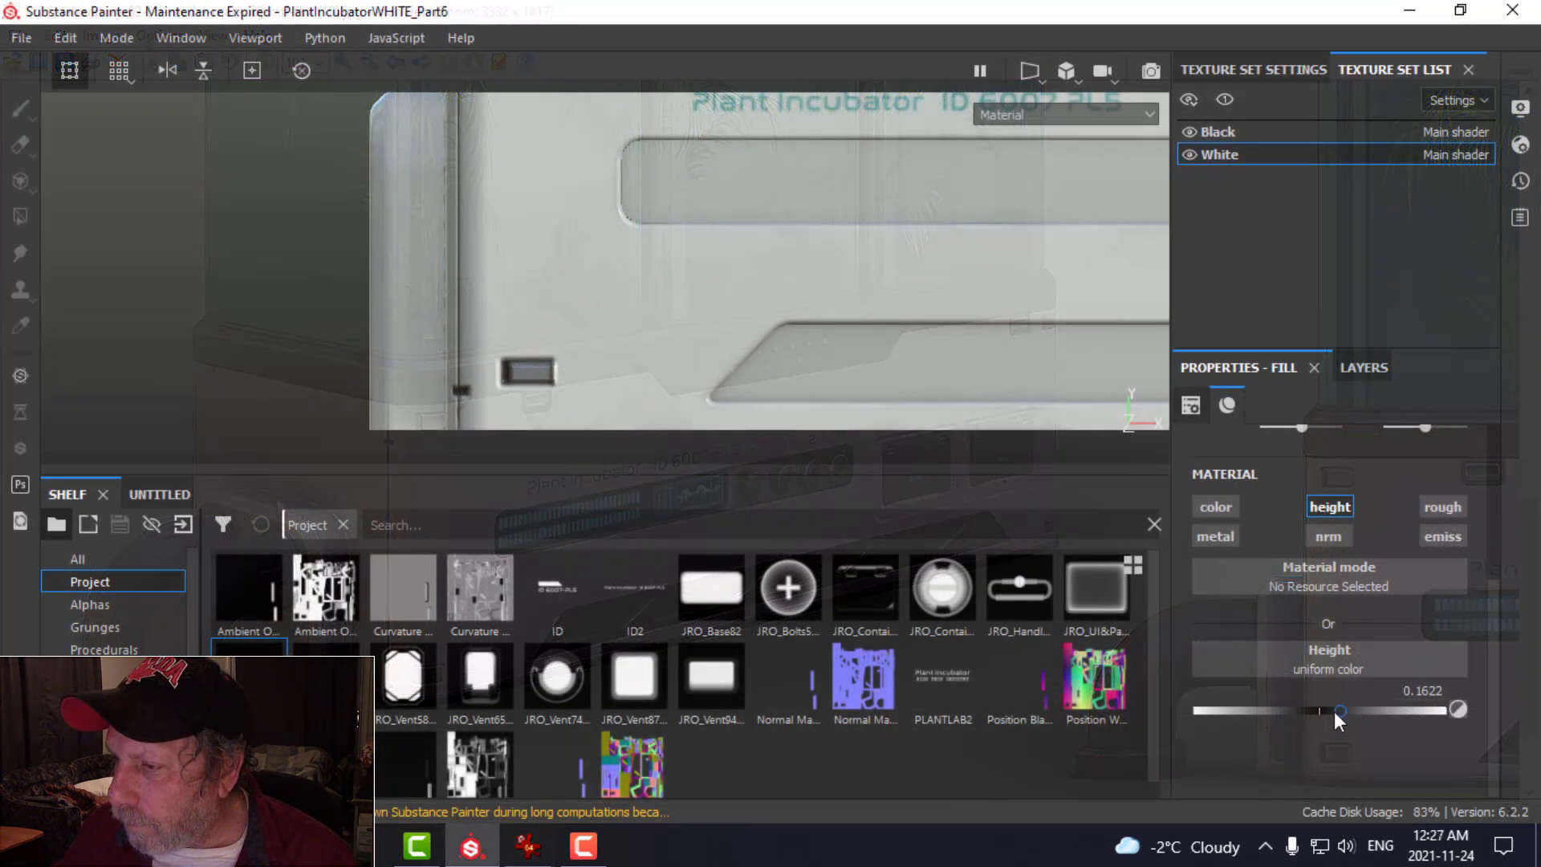
- Lower Fill layer 5's uniform height to a slightly negative value and return to the layer stack
{"action": "left_click_drag", "start_coordinate": [1333, 712], "coordinate": [1297, 714]}
{"action": "left_click", "coordinate": [1363, 367]}
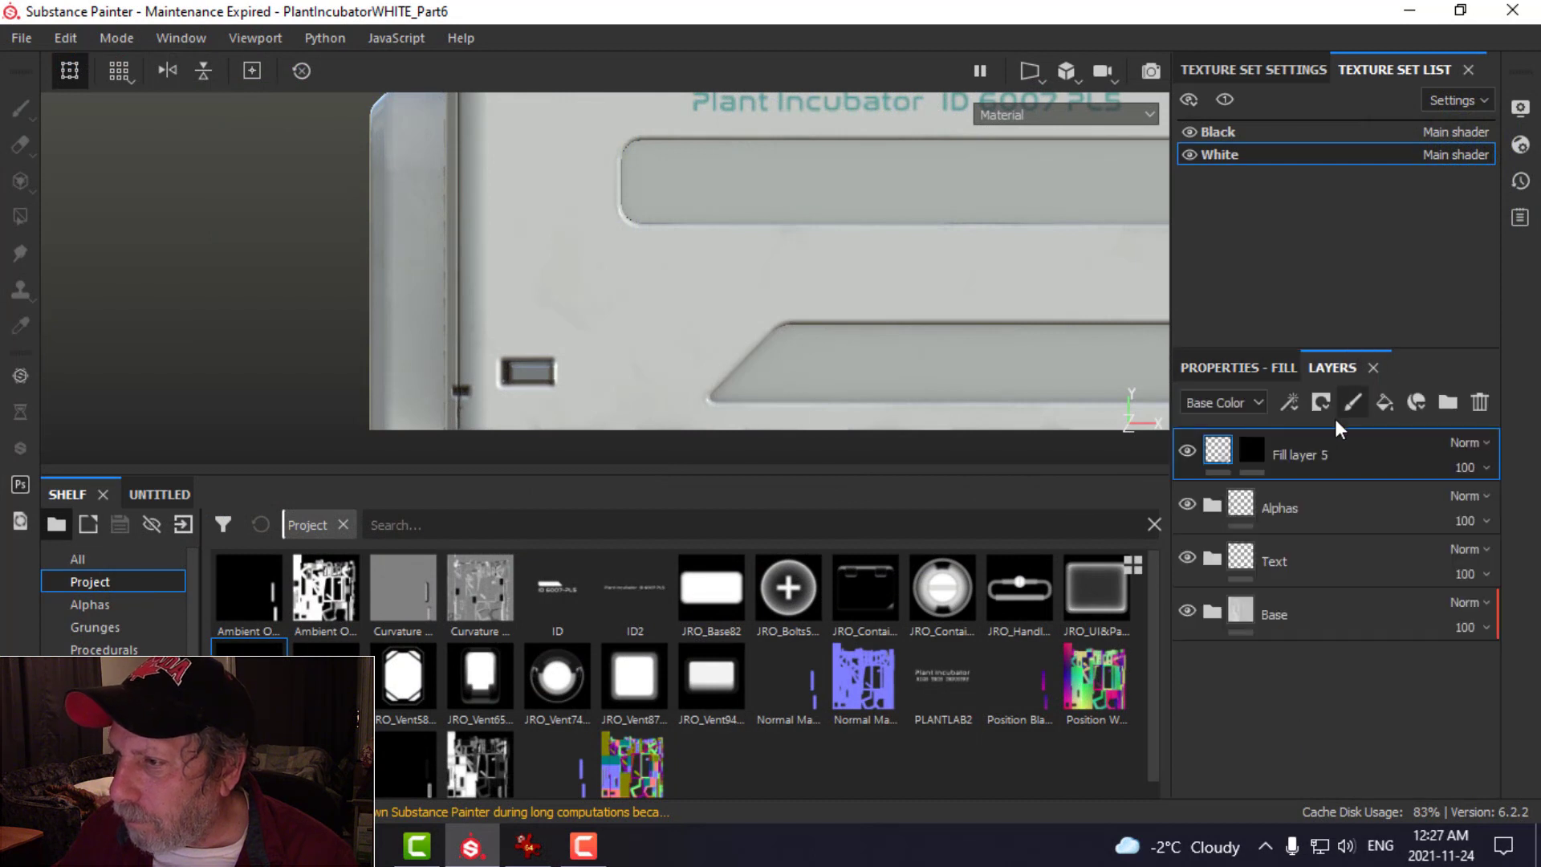
- In Fill layer 5's mask, stamp a small upright rectangular detail on the side edge of the lower housing's raised end block, using brush size 5.87
{"action": "left_click", "coordinate": [1251, 449]}
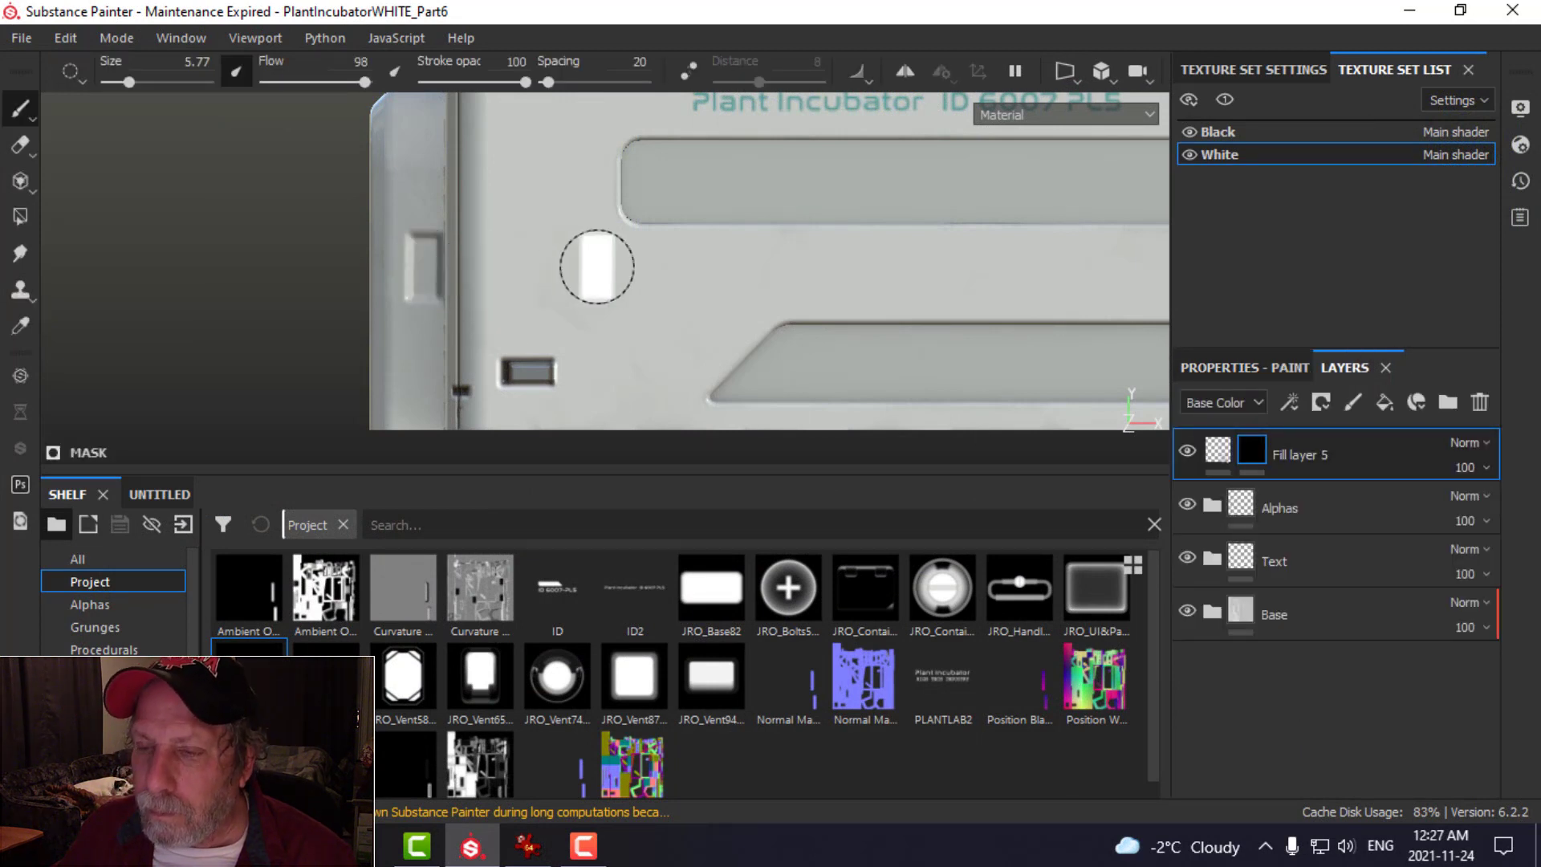
{"action": "left_click", "coordinate": [1080, 598]}
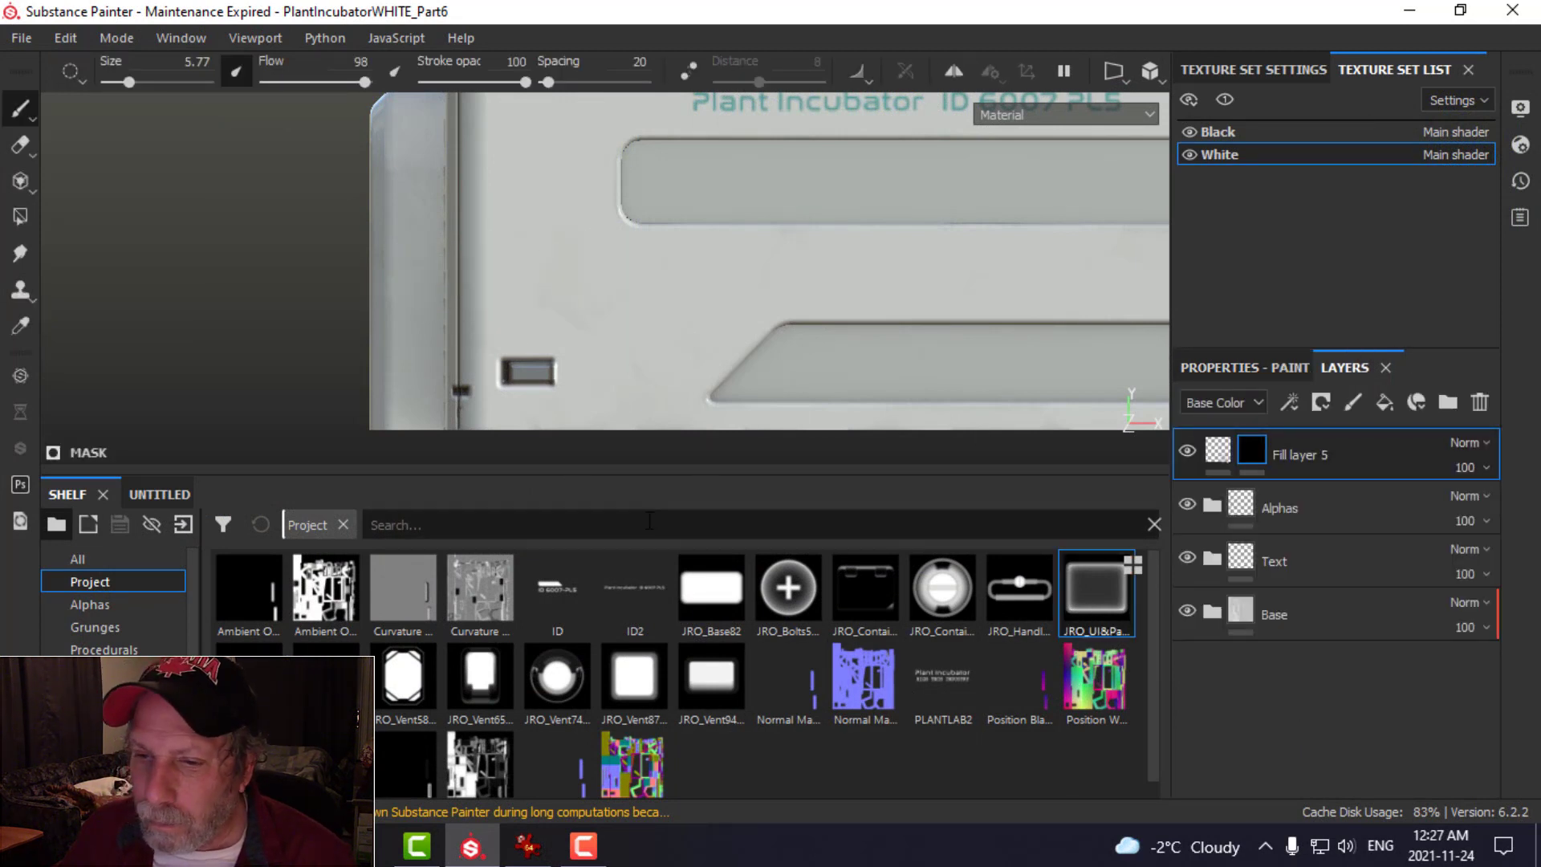
{"action": "left_click", "coordinate": [419, 272]}
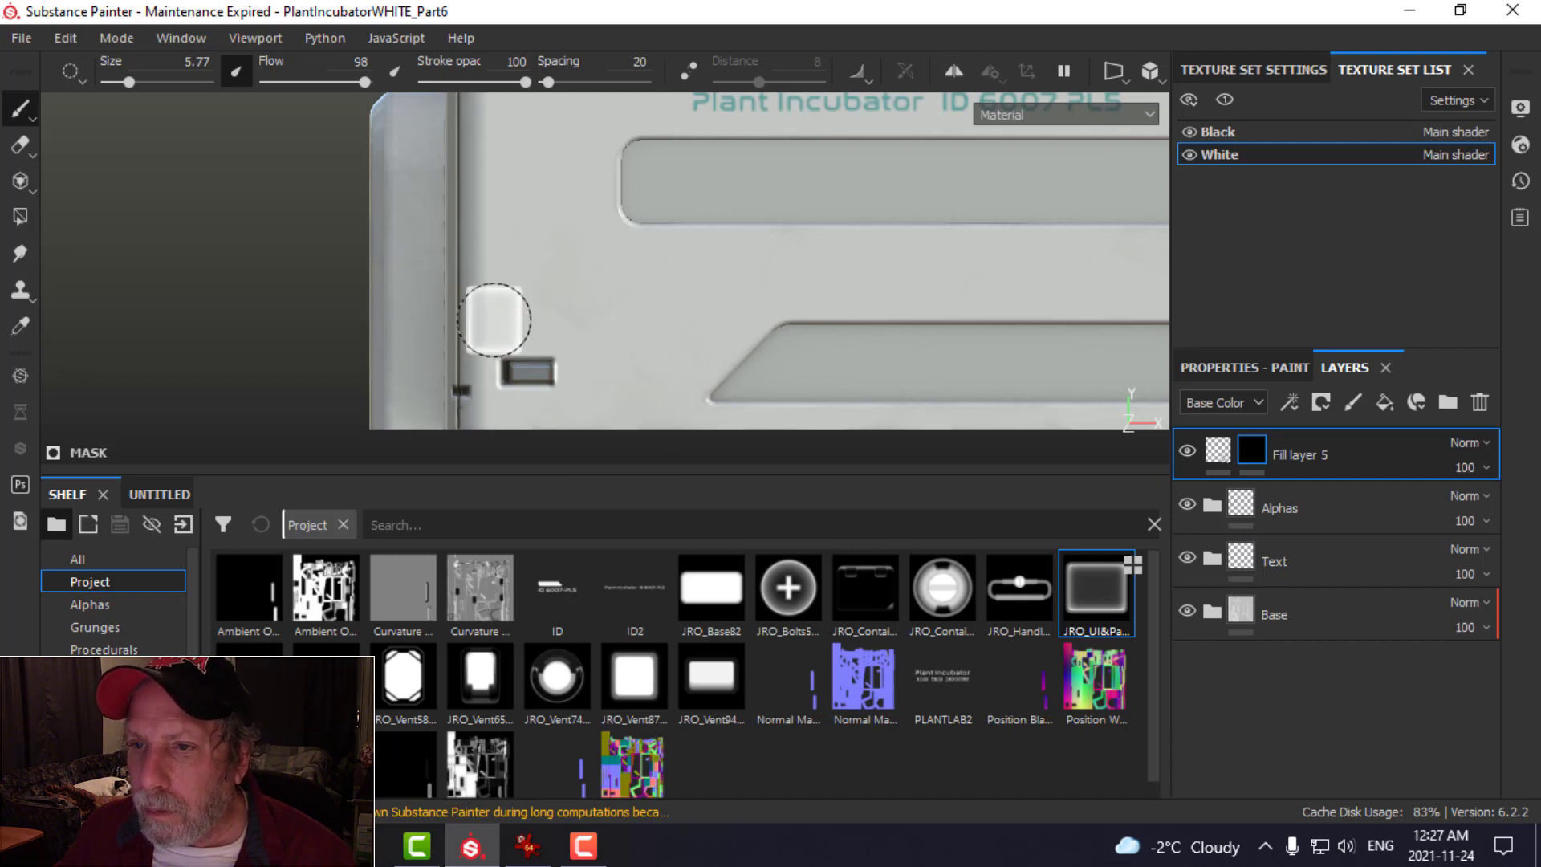
{"action": "key", "text": "ctrl+z"}
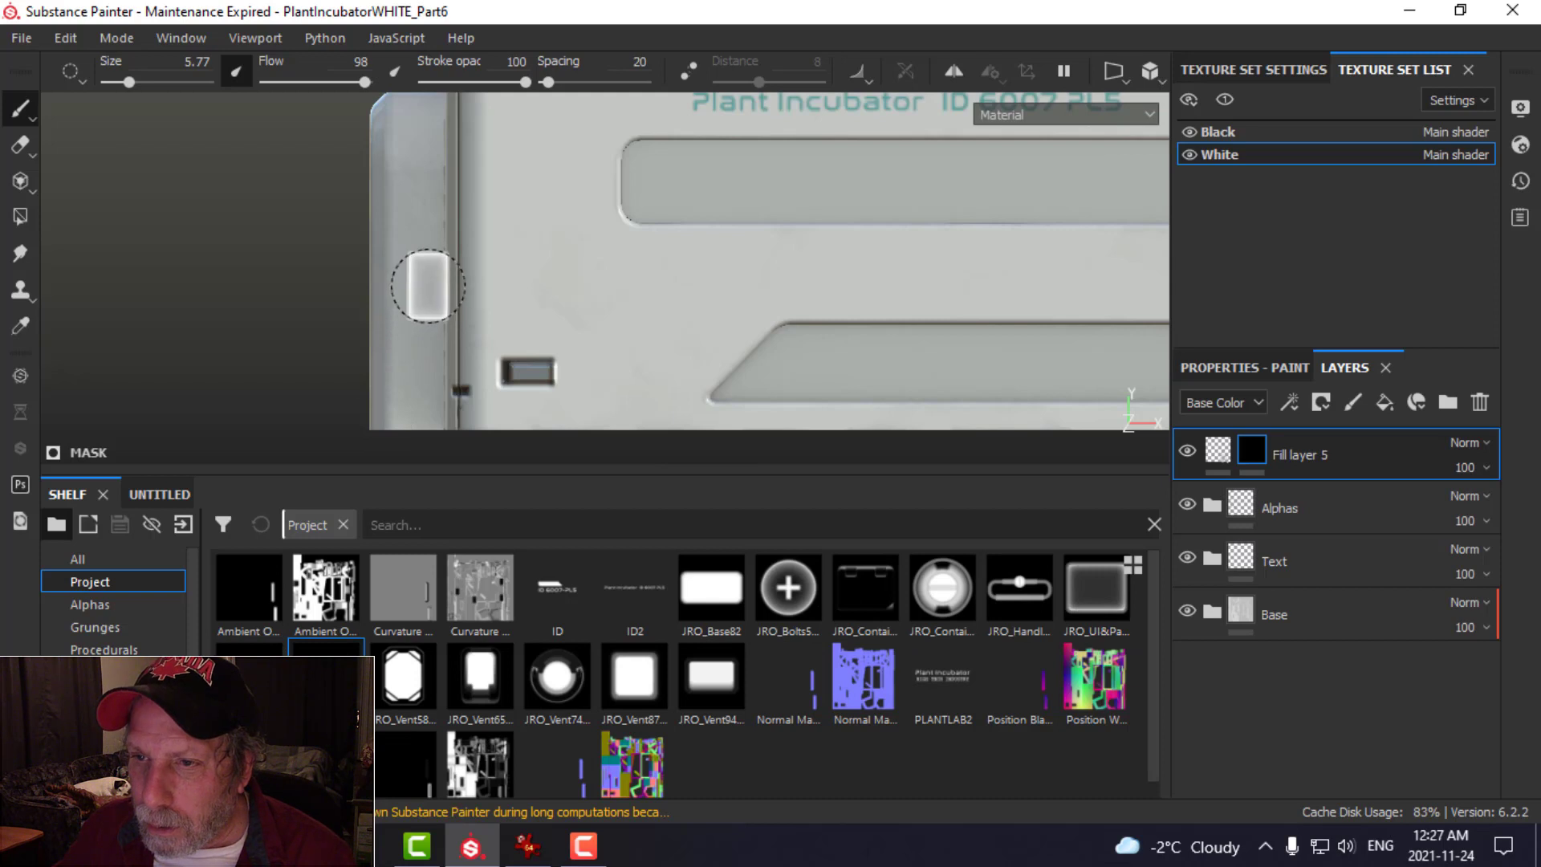
{"action": "mouse_move", "coordinate": [428, 286]}
{"action": "right_mouse_down", "text": "ctrl"}
{"action": "mouse_move", "coordinate": [512, 294]}
{"action": "mouse_move", "coordinate": [526, 357]}
{"action": "right_mouse_up", "text": "ctrl"}
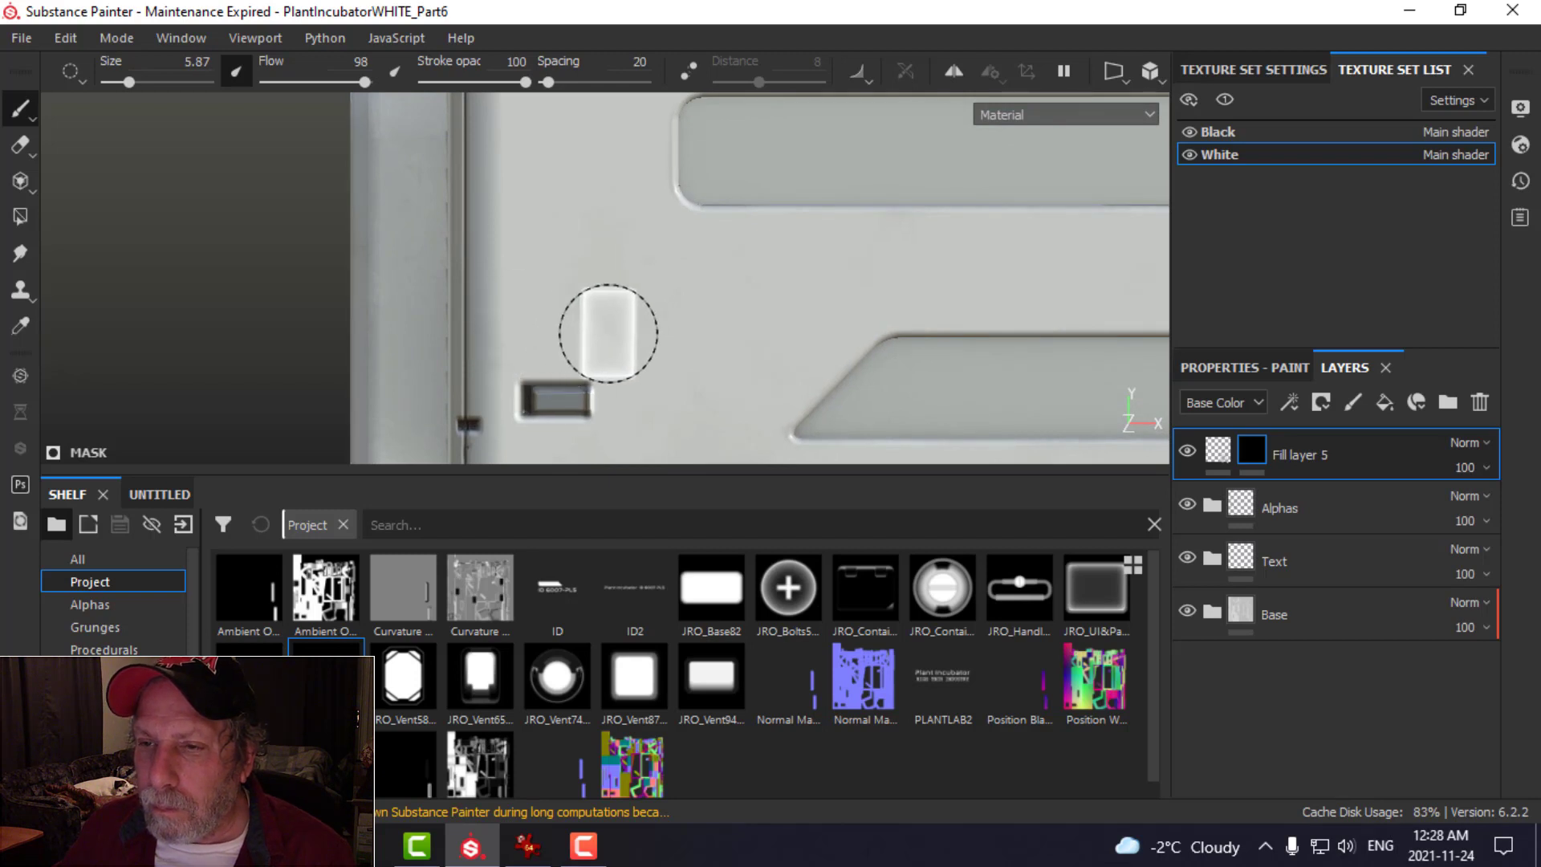
{"action": "mouse_move", "coordinate": [609, 334]}
{"action": "left_mouse_down", "text": "alt"}
{"action": "mouse_move", "coordinate": [527, 287]}
{"action": "mouse_move", "coordinate": [575, 334]}
{"action": "mouse_move", "coordinate": [606, 334]}
{"action": "mouse_move", "coordinate": [543, 310]}
{"action": "left_mouse_up", "text": "alt"}
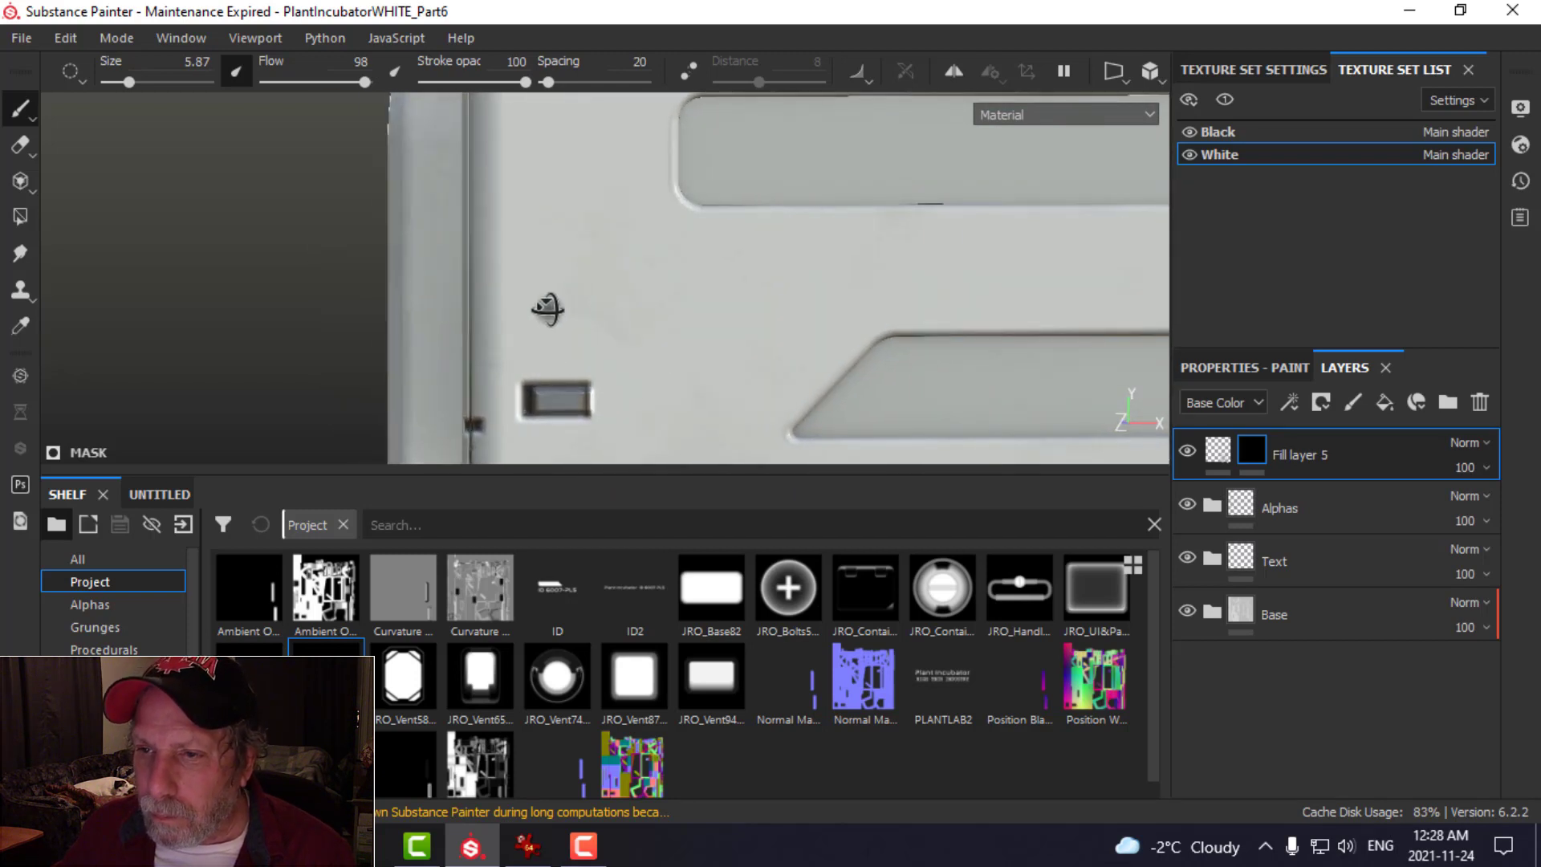
{"action": "right_click_drag", "start_coordinate": [590, 329], "coordinate": [606, 320], "text": "alt"}
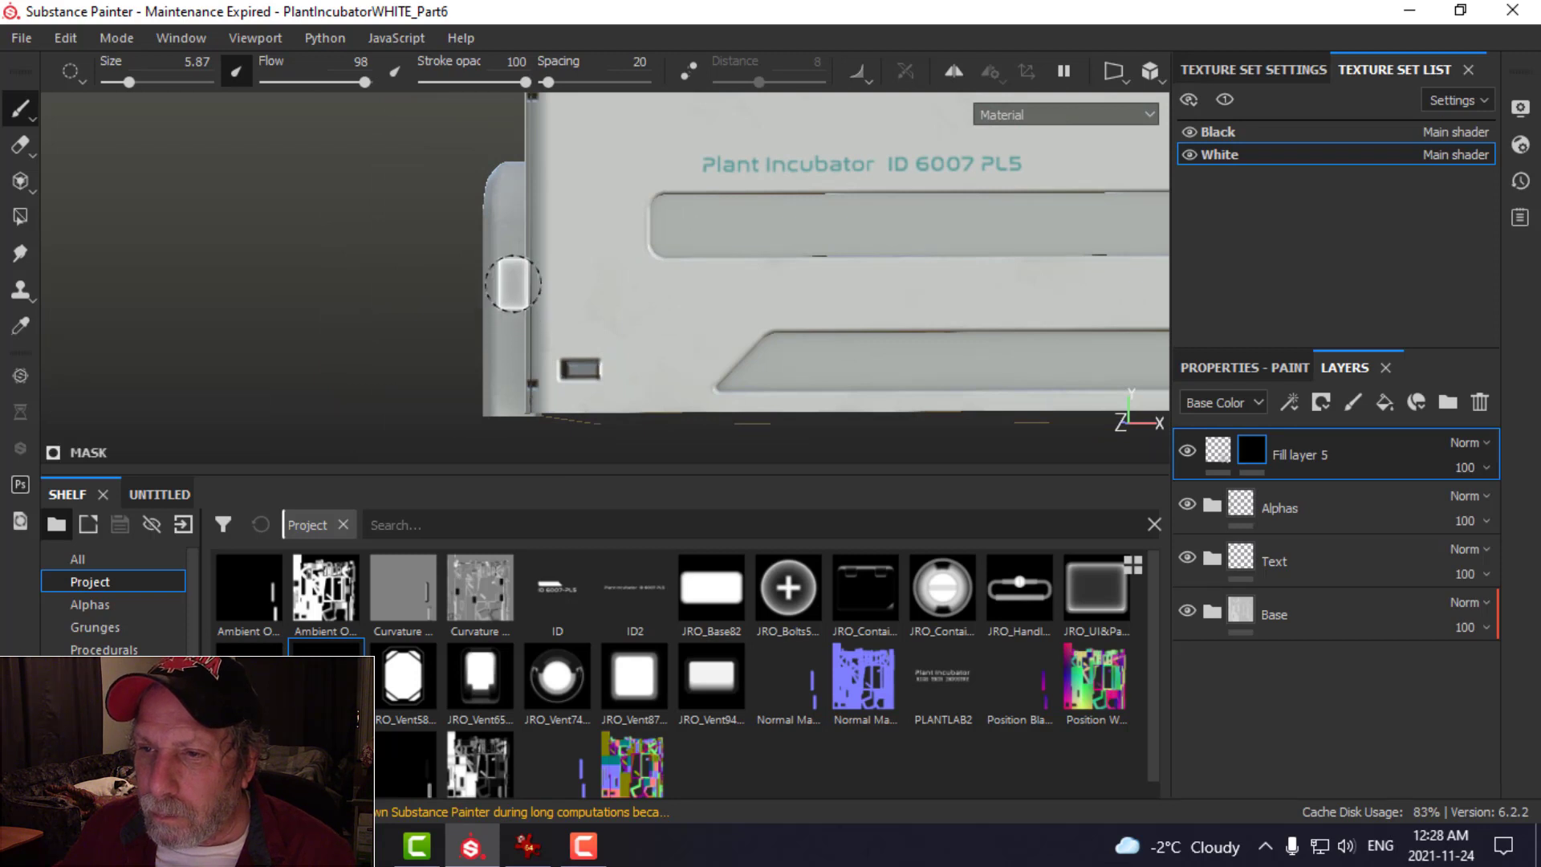
{"action": "mouse_move", "coordinate": [730, 296]}
{"action": "left_mouse_down", "text": "alt"}
{"action": "mouse_move", "coordinate": [716, 334]}
{"action": "mouse_move", "coordinate": [799, 331]}
{"action": "left_mouse_up", "text": "alt"}
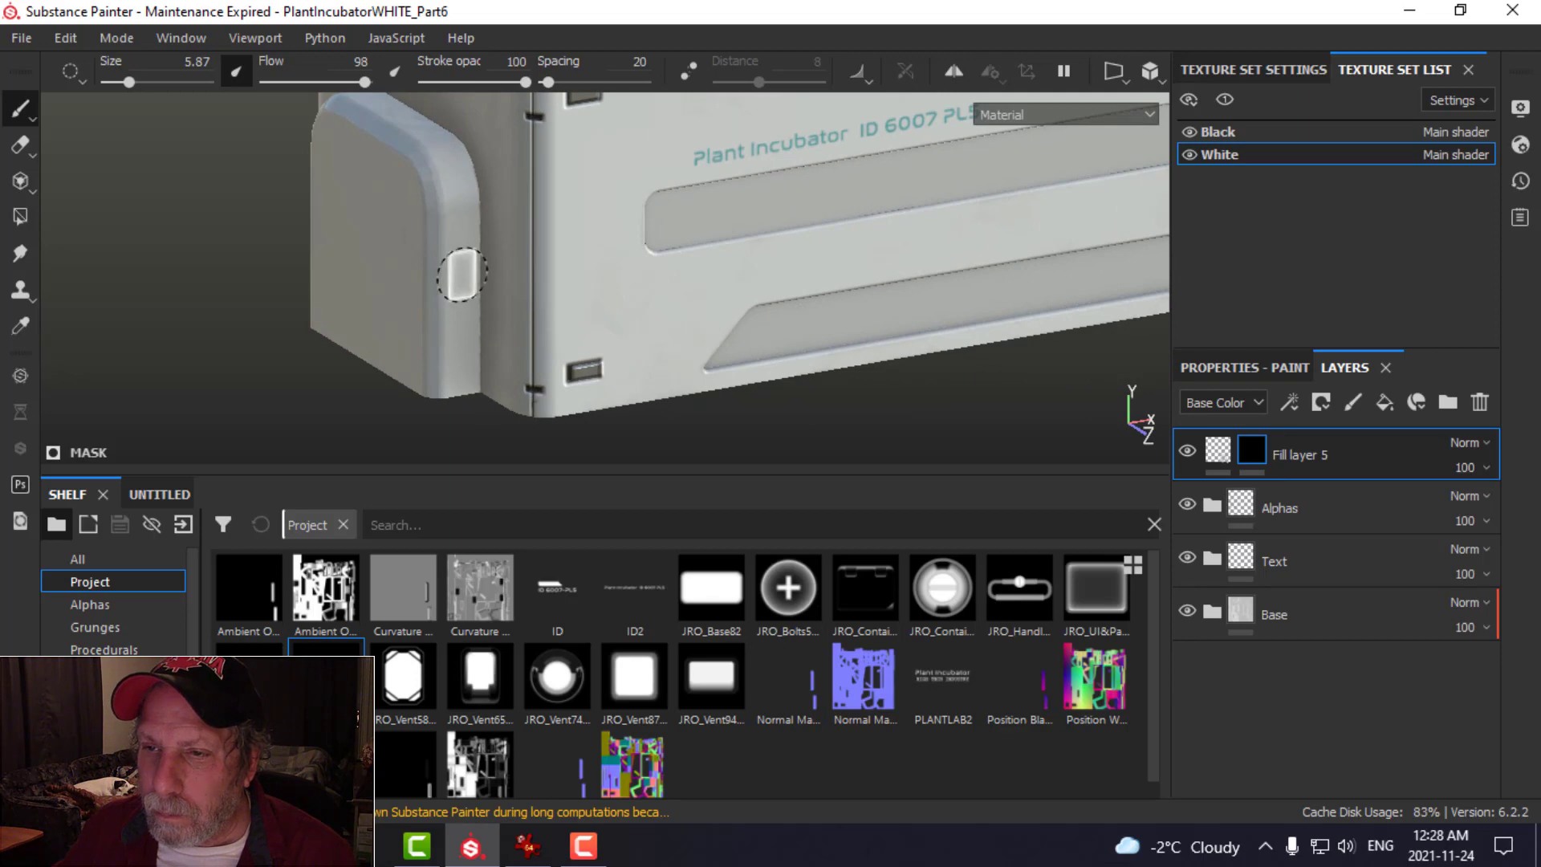
{"action": "mouse_move", "coordinate": [568, 268]}
{"action": "left_mouse_down", "text": "alt"}
{"action": "mouse_move", "coordinate": [674, 309]}
{"action": "mouse_move", "coordinate": [706, 289]}
{"action": "mouse_move", "coordinate": [701, 318]}
{"action": "left_mouse_up", "text": "alt"}
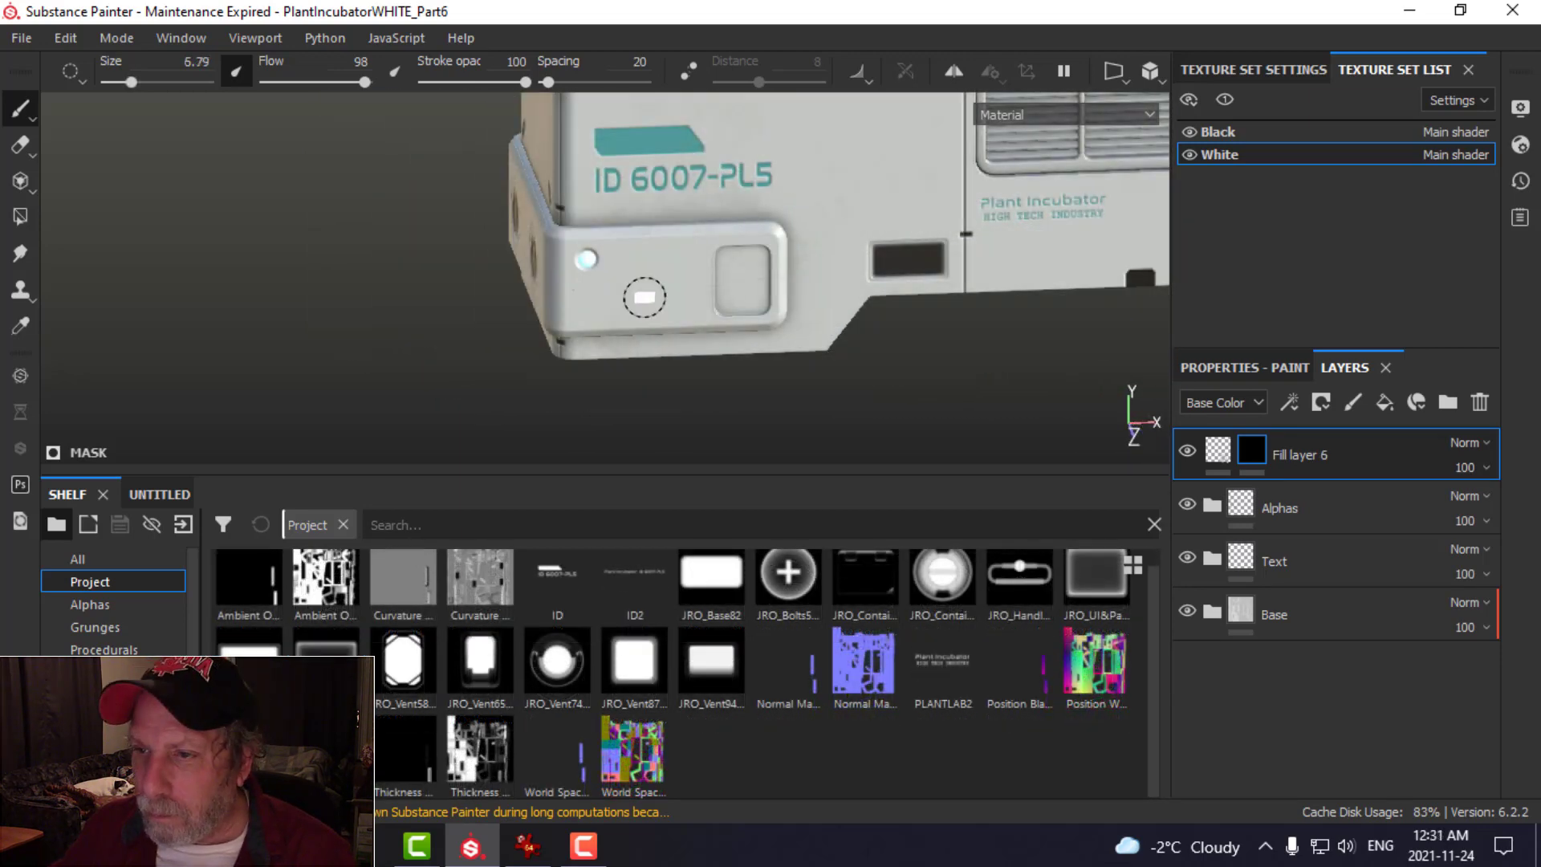
- In Fill layer 6's mask, stamp a small horizontal rectangular recess beside the round light on the upper housing's protruding band
{"action": "left_click_drag", "start_coordinate": [645, 297], "coordinate": [622, 286], "text": "alt"}
{"action": "right_click_drag", "start_coordinate": [638, 279], "coordinate": [576, 234], "text": "alt"}
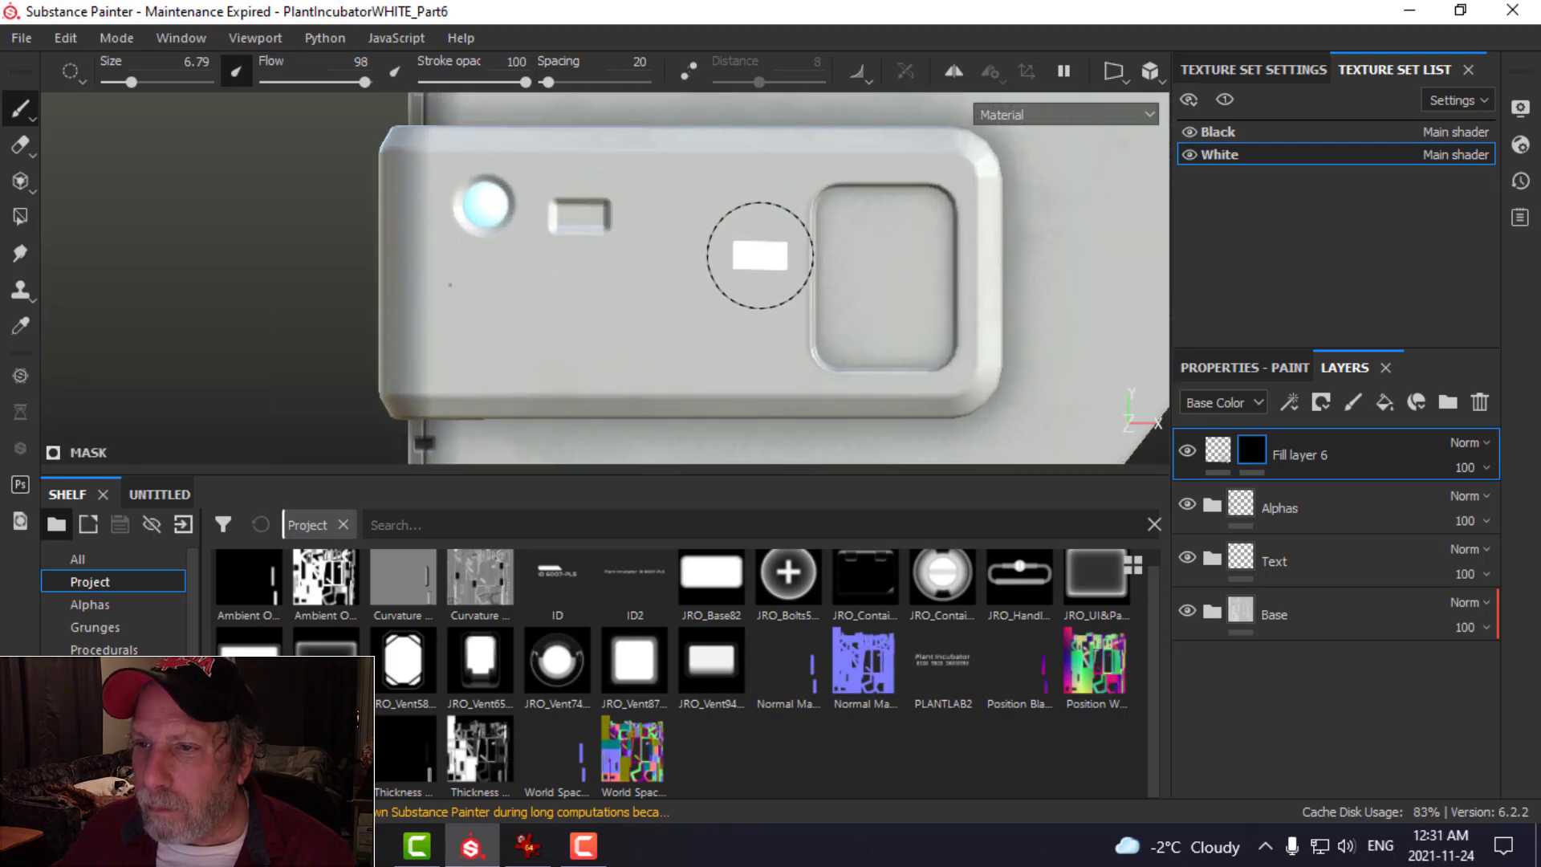
{"action": "mouse_move", "coordinate": [761, 258]}
{"action": "left_mouse_down", "text": "alt"}
{"action": "mouse_move", "coordinate": [733, 296]}
{"action": "mouse_move", "coordinate": [759, 317]}
{"action": "mouse_move", "coordinate": [708, 246]}
{"action": "mouse_move", "coordinate": [923, 322]}
{"action": "left_mouse_up", "text": "alt"}
- Compare the upper housing's light, recess and surrounding panels with the reference image
{"action": "scroll", "coordinate": [760, 318], "scroll_direction": "down", "scroll_amount": 4}
{"action": "left_click", "coordinate": [528, 845]}
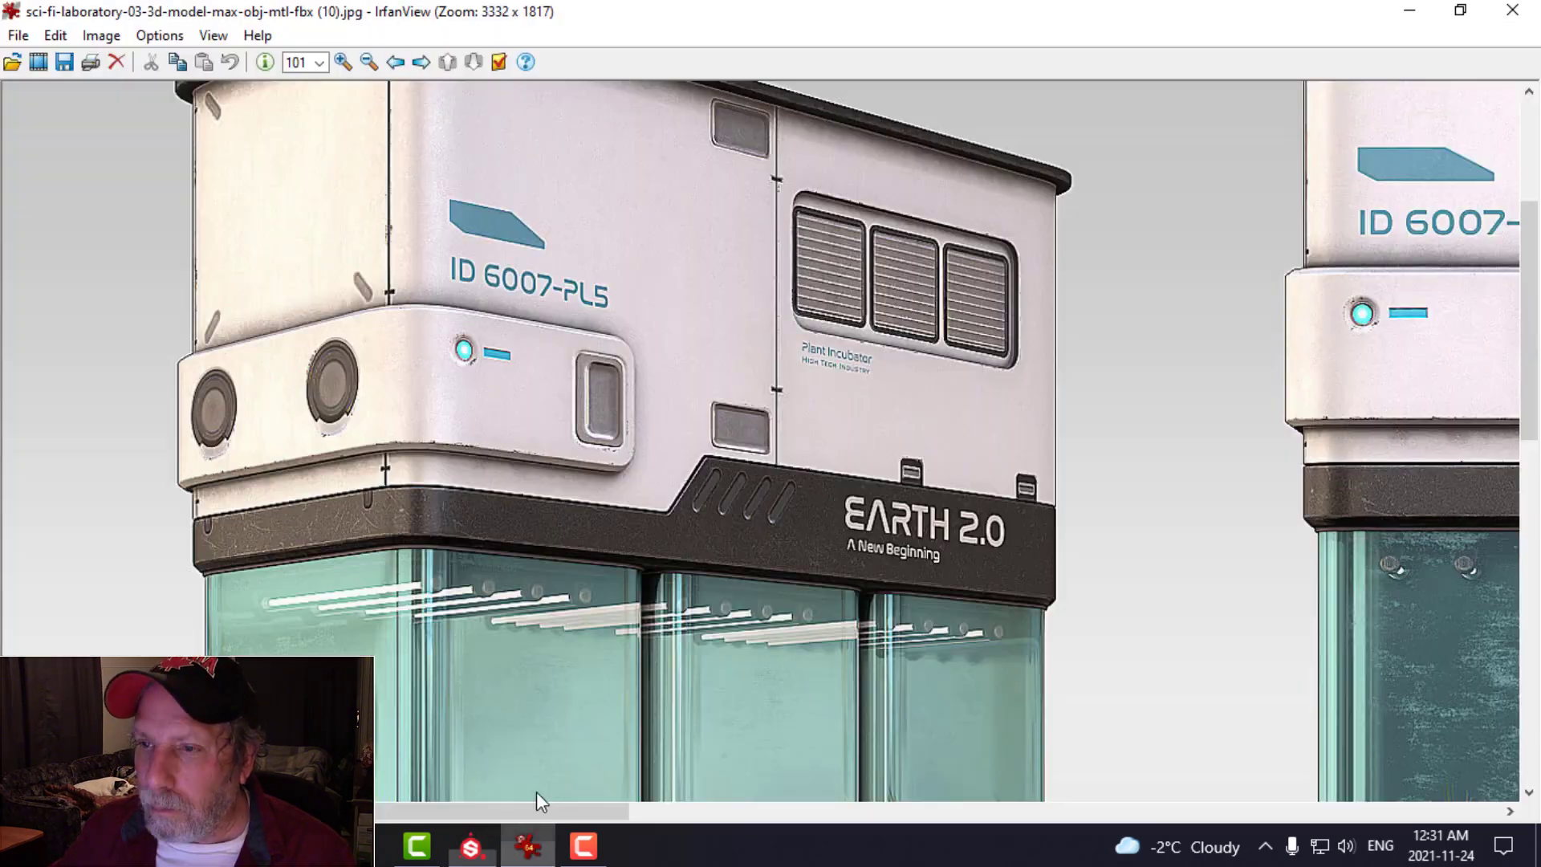
{"action": "left_click", "coordinate": [472, 845]}
{"action": "mouse_move", "coordinate": [802, 374]}
{"action": "left_mouse_down", "text": "alt"}
{"action": "mouse_move", "coordinate": [749, 340]}
{"action": "mouse_move", "coordinate": [695, 332]}
{"action": "mouse_move", "coordinate": [691, 344]}
{"action": "mouse_move", "coordinate": [744, 325]}
{"action": "mouse_move", "coordinate": [707, 333]}
{"action": "mouse_move", "coordinate": [826, 345]}
{"action": "mouse_move", "coordinate": [848, 365]}
{"action": "mouse_move", "coordinate": [836, 303]}
{"action": "mouse_move", "coordinate": [776, 334]}
{"action": "mouse_move", "coordinate": [761, 374]}
{"action": "left_mouse_up", "text": "alt"}
{"action": "key", "text": "alt+shift"}
{"action": "middle_click_drag", "start_coordinate": [761, 374], "coordinate": [767, 363], "text": "alt"}
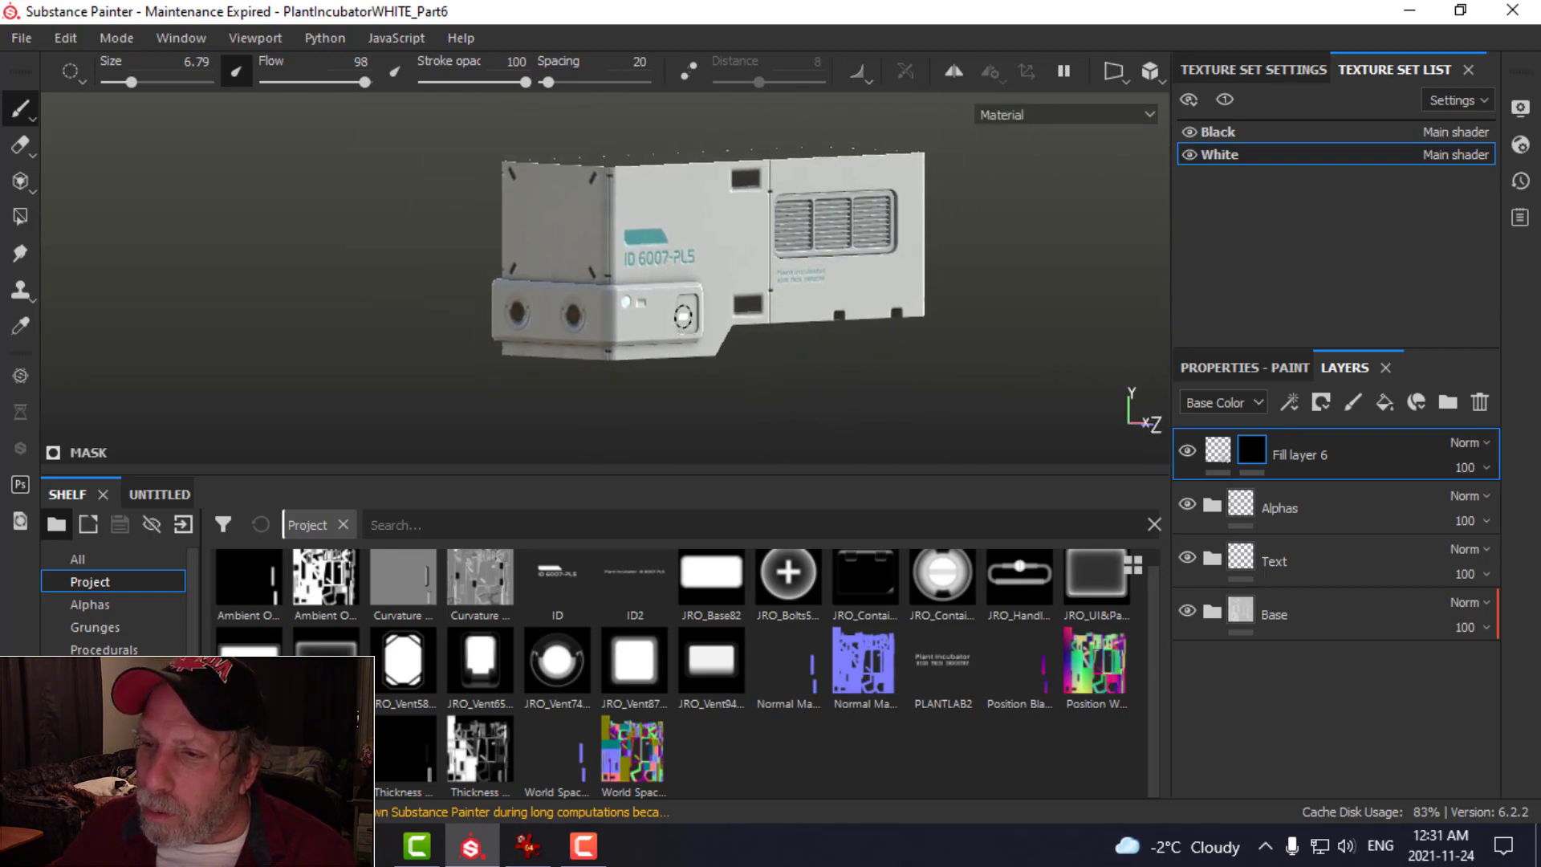
{"action": "left_click_drag", "start_coordinate": [683, 316], "coordinate": [799, 332], "text": "alt"}
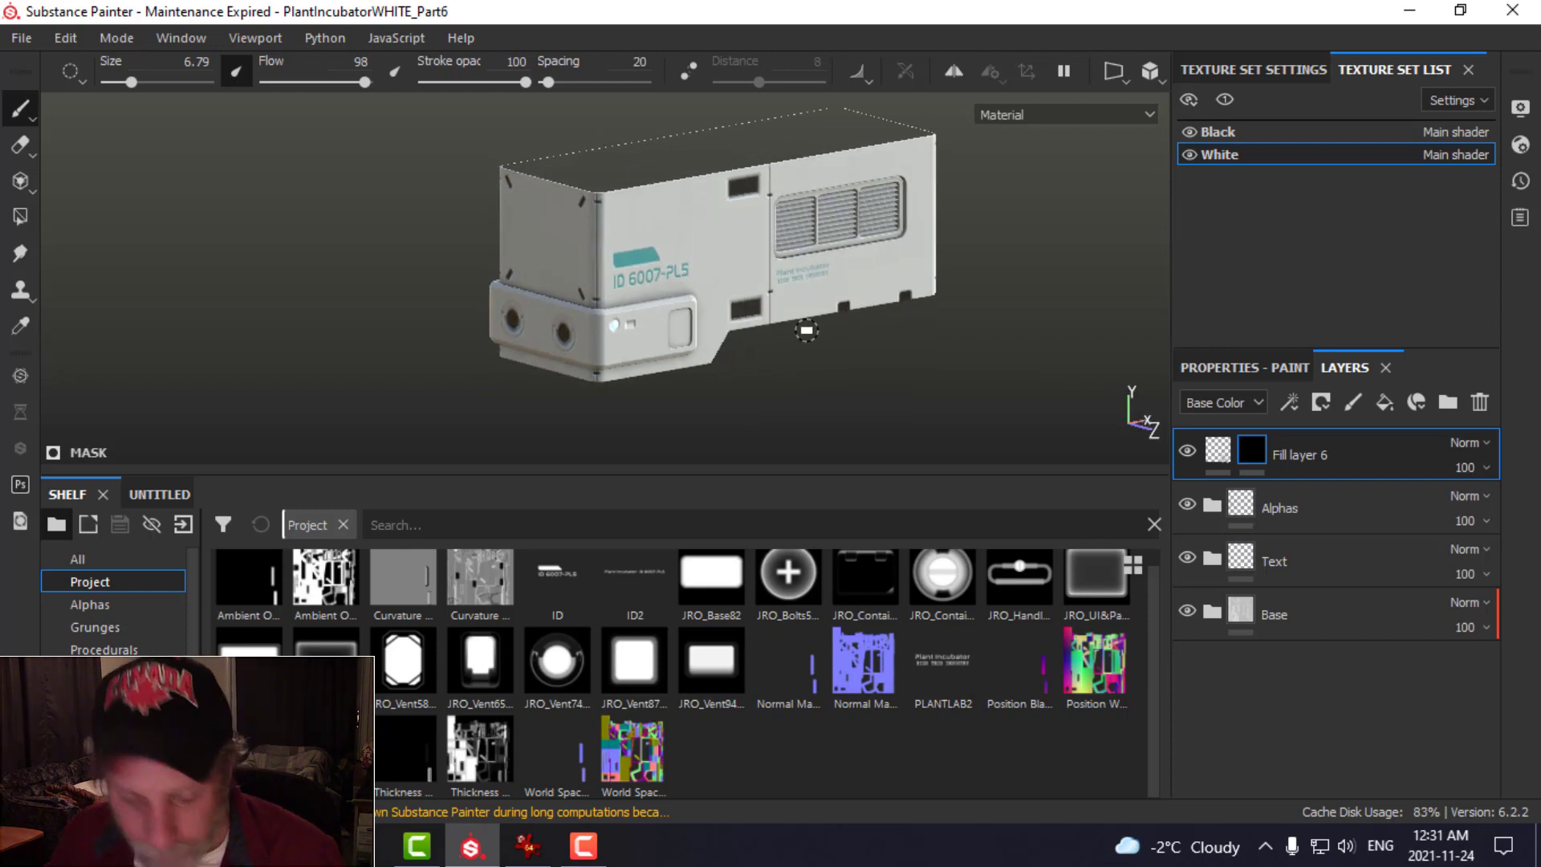
- Save the project, move Fill layer 6 into the Alphas folder and collapse the folder
{"action": "key", "text": "ctrl+s"}
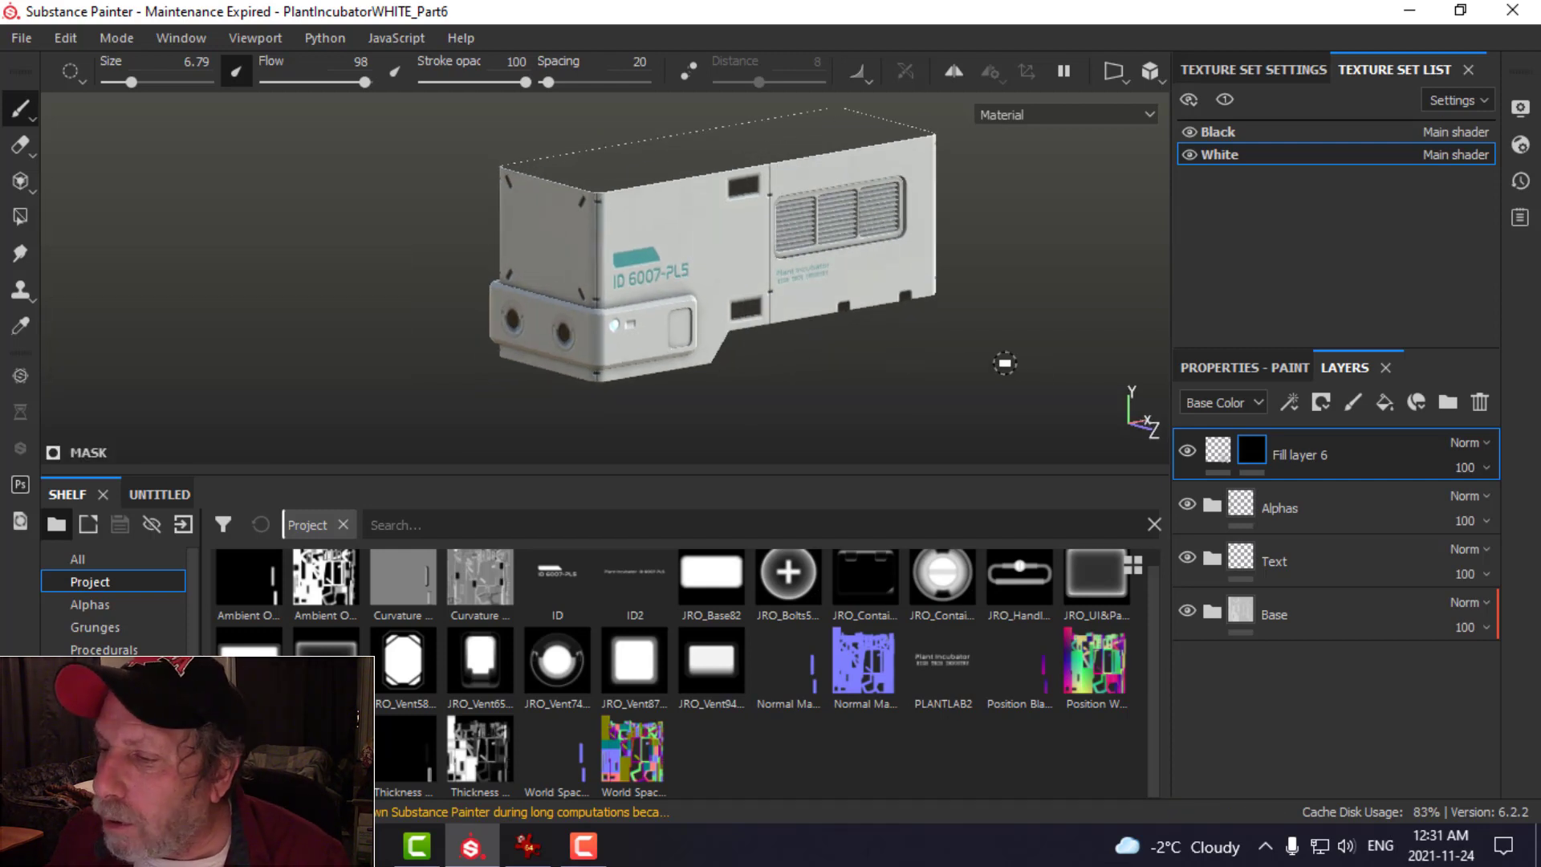
{"action": "left_click_drag", "start_coordinate": [1323, 459], "coordinate": [1313, 512]}
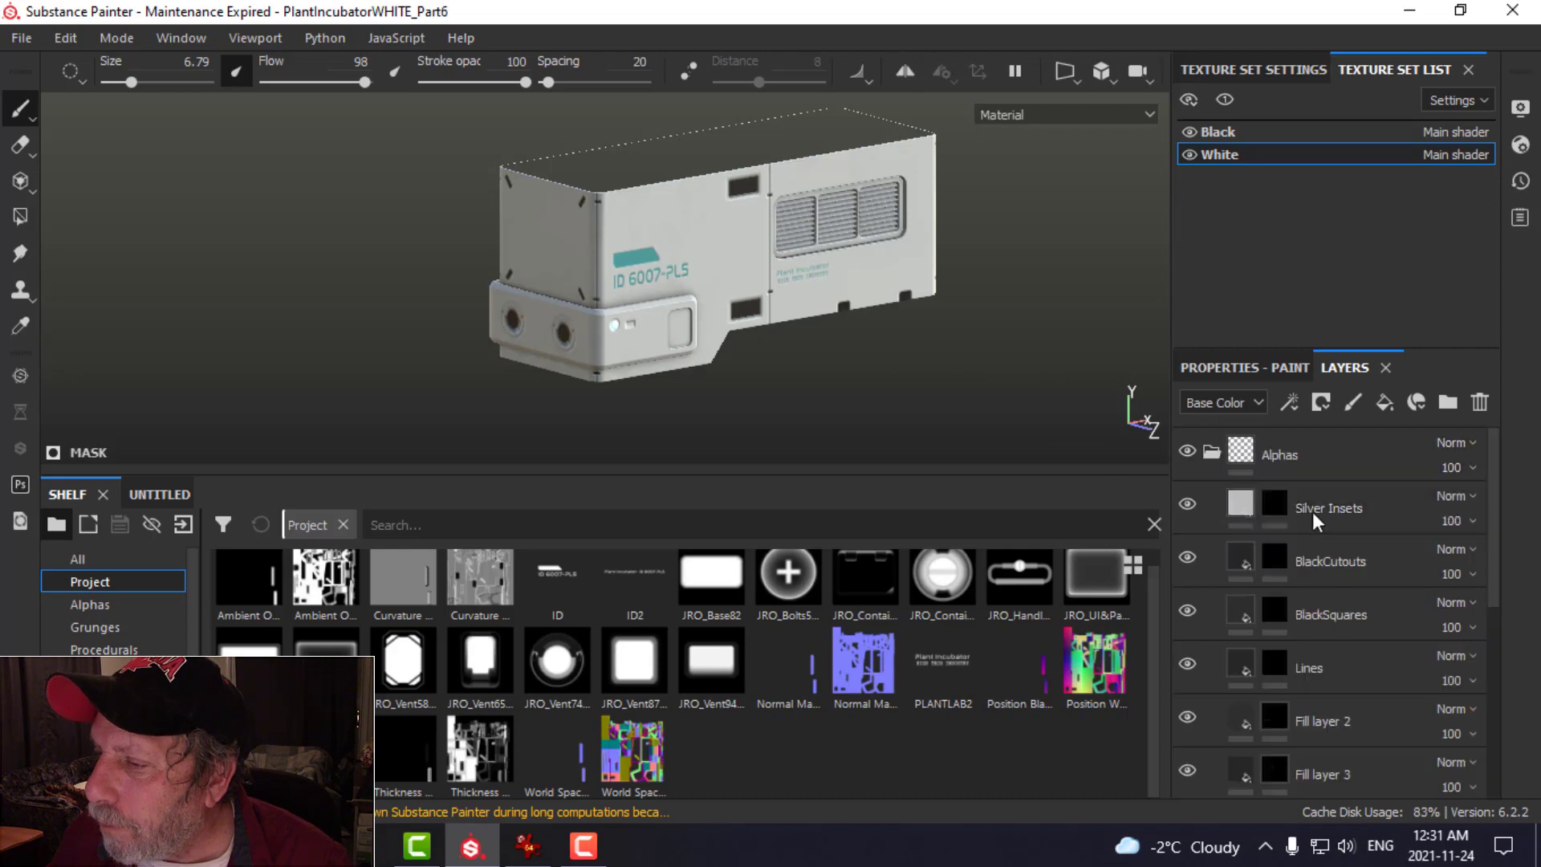
{"action": "left_click", "coordinate": [1212, 452]}
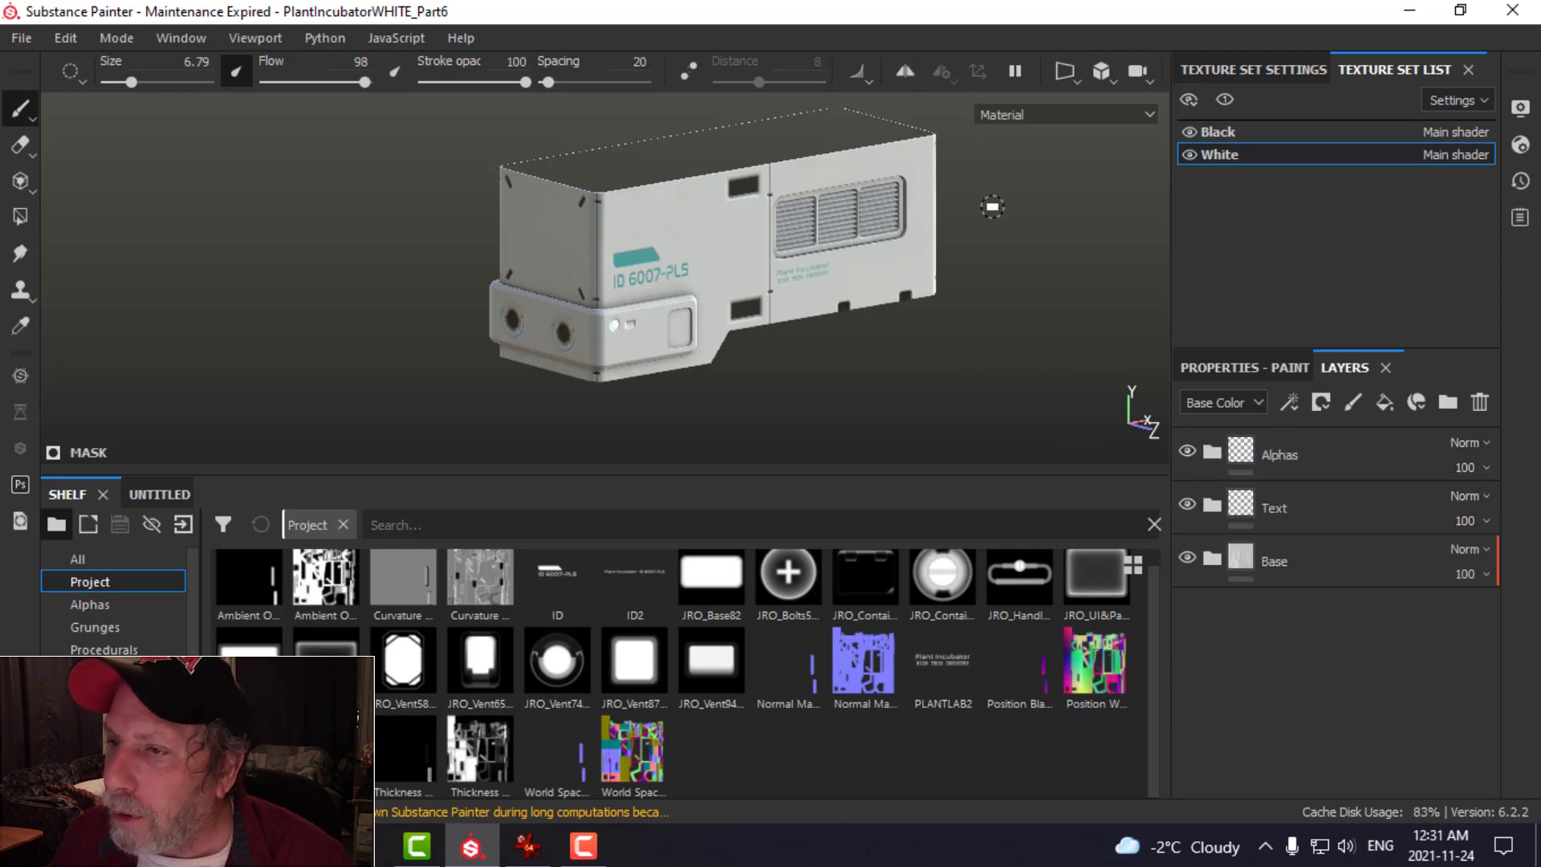
- Hide the interface panels, frame the whole model, and activate temporal anti-aliasing and the orange_blue color profile in the display settings
{"action": "key", "text": "Tab"}
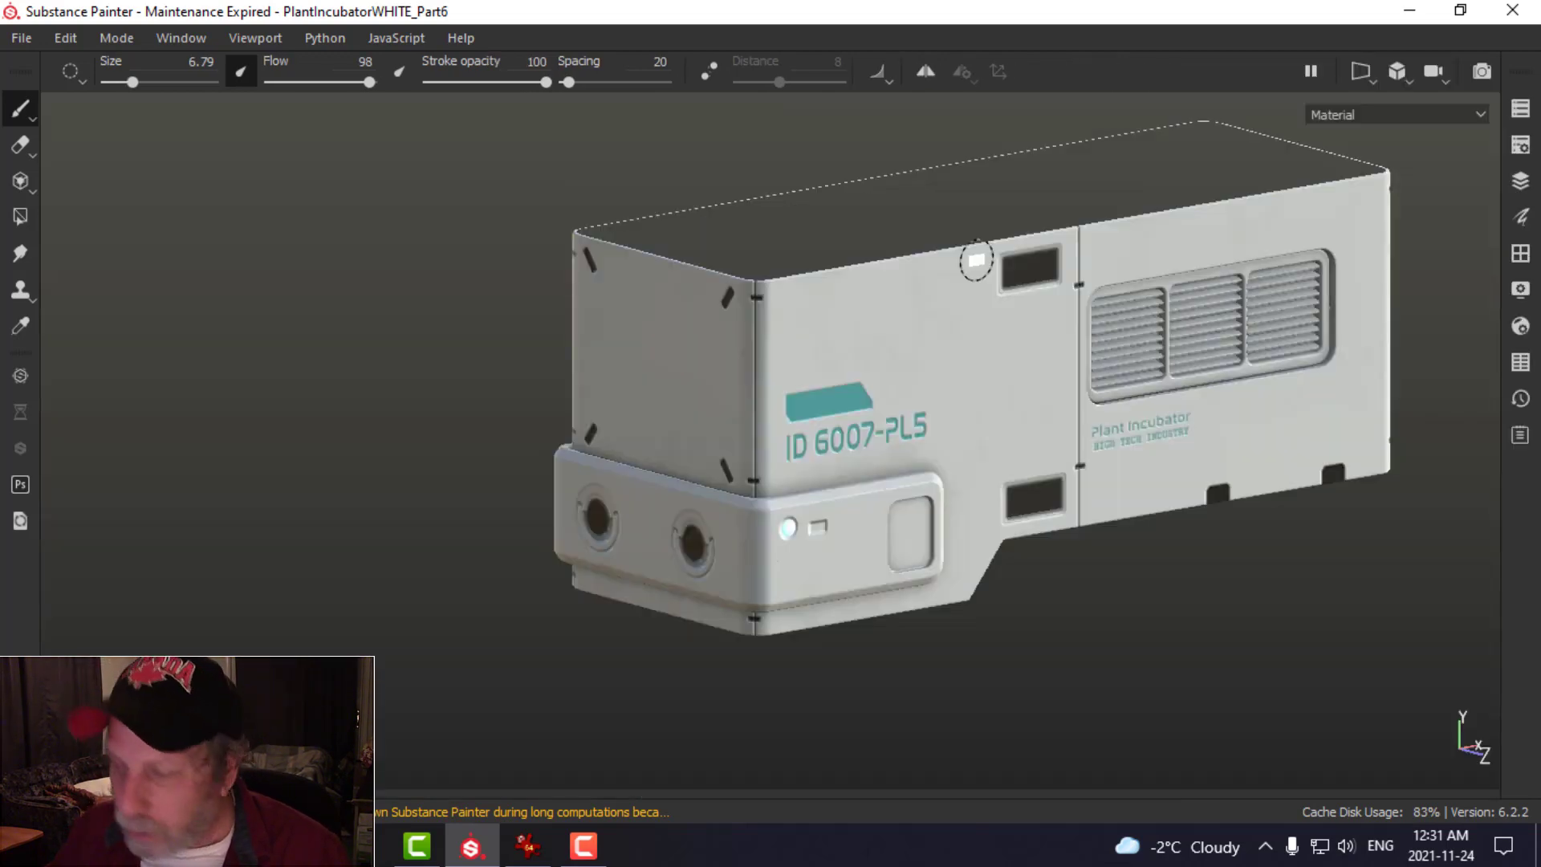
{"action": "key", "text": "f"}
{"action": "left_click", "coordinate": [1519, 291]}
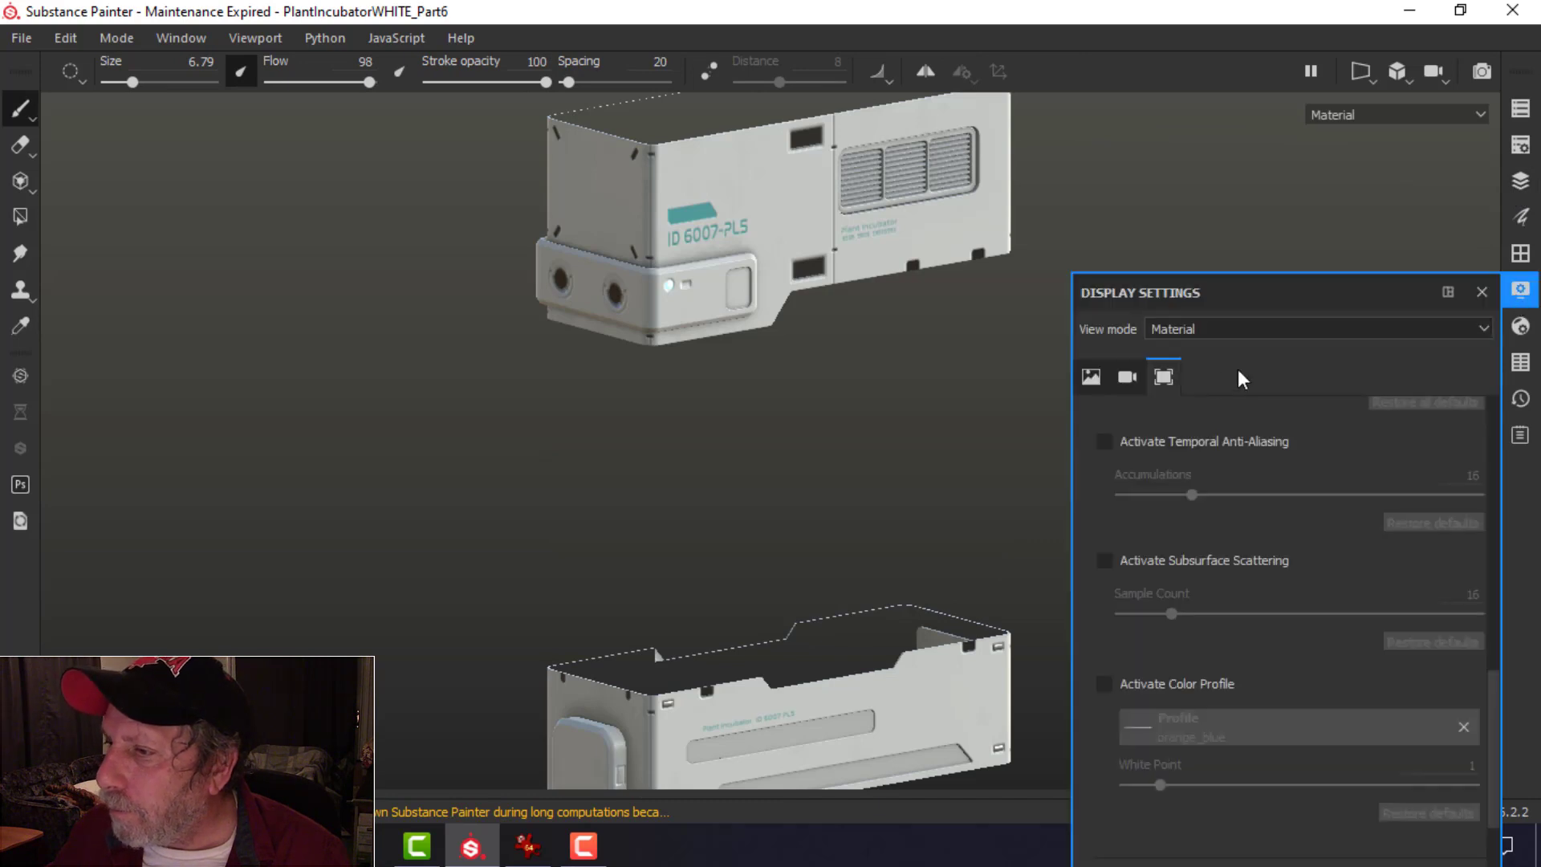
{"action": "left_click", "coordinate": [1104, 442]}
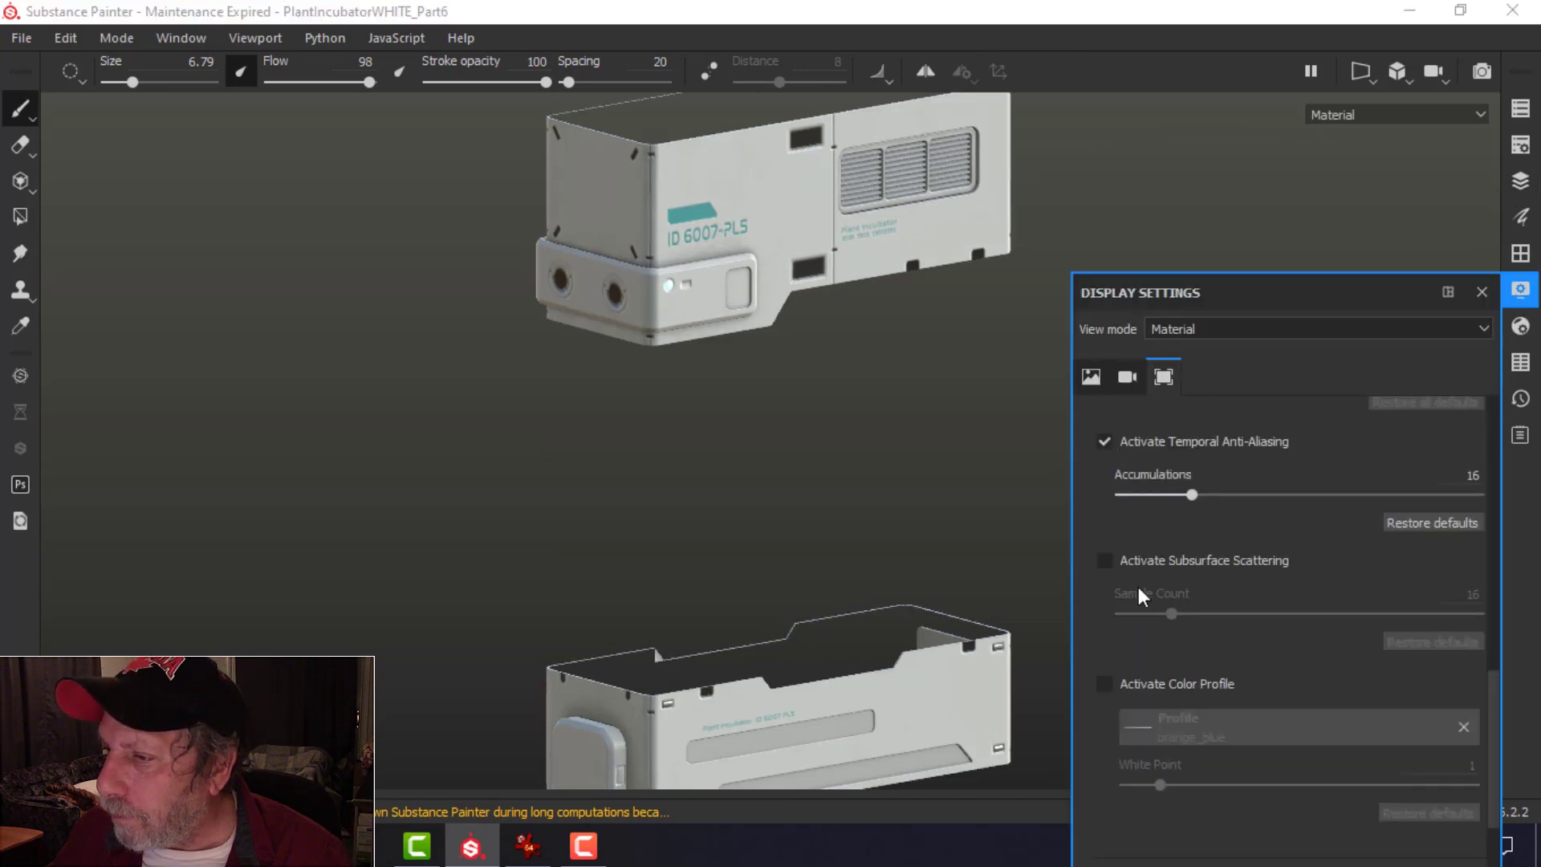
{"action": "left_click", "coordinate": [1108, 683]}
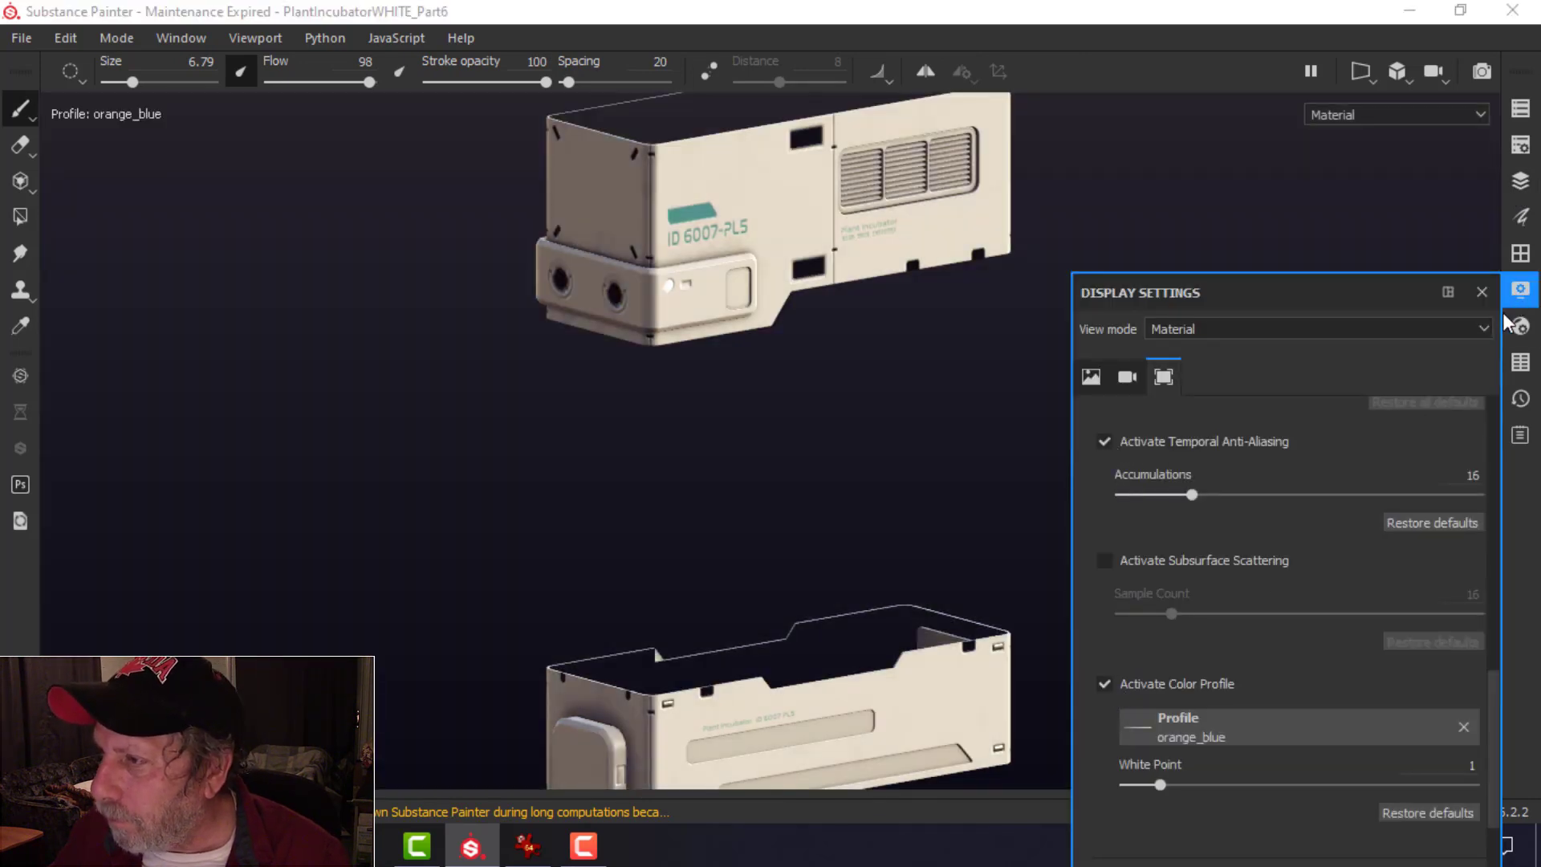
{"action": "left_click", "coordinate": [1522, 294]}
- Examine the stamped details on the upper and lower housings from several angles with the color profile active
{"action": "middle_click_drag", "start_coordinate": [939, 351], "coordinate": [918, 410], "text": "alt"}
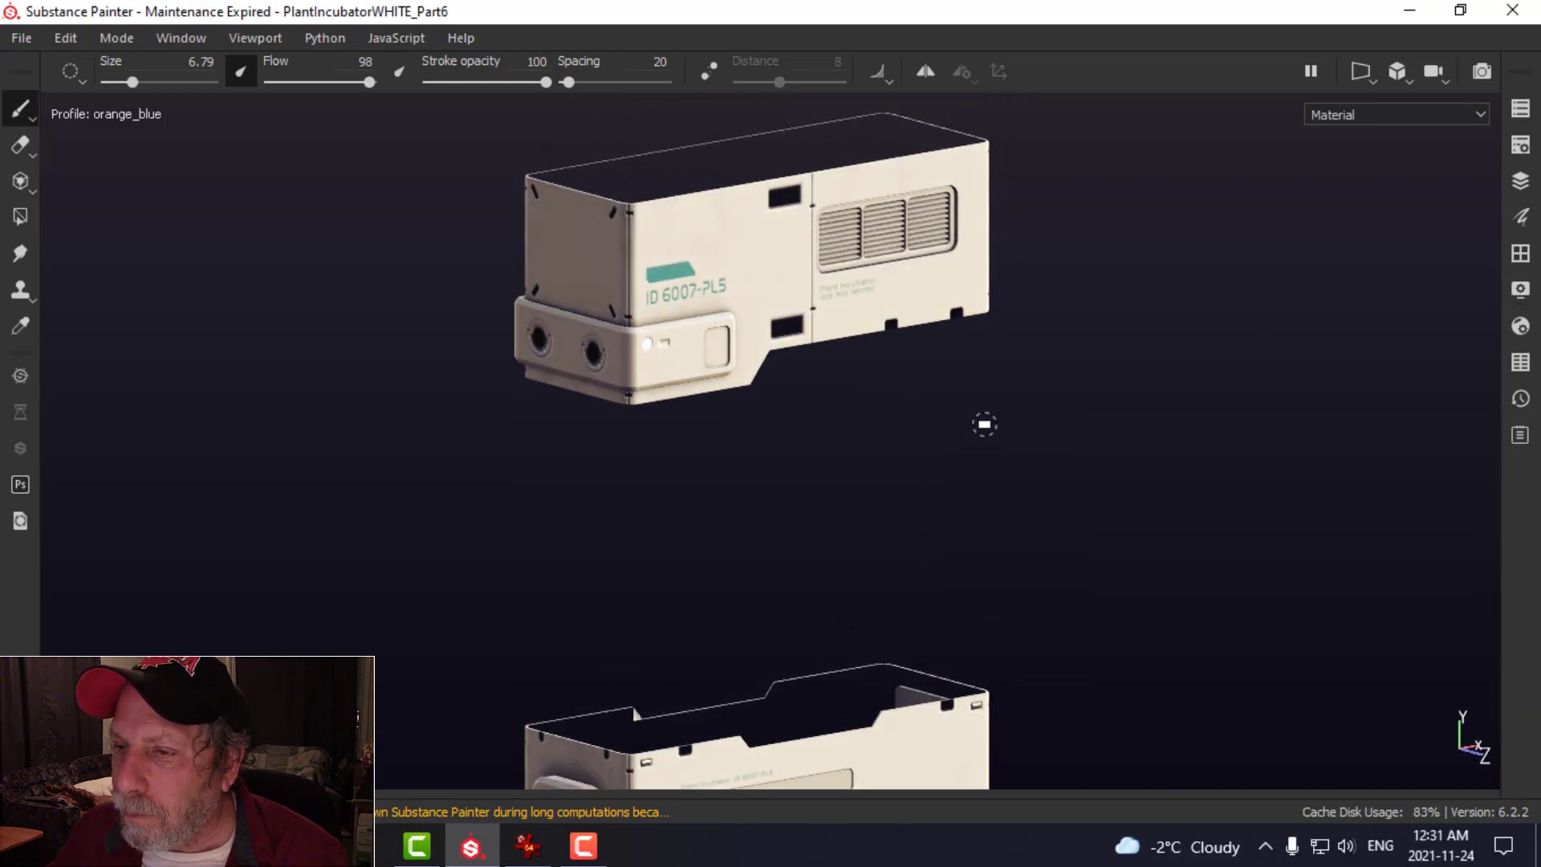
{"action": "scroll", "coordinate": [984, 424], "scroll_direction": "down", "scroll_amount": 2}
{"action": "left_click_drag", "start_coordinate": [927, 478], "coordinate": [888, 422], "text": "alt"}
{"action": "scroll", "coordinate": [931, 469], "scroll_direction": "down", "scroll_amount": 2}
{"action": "scroll", "coordinate": [936, 462], "scroll_direction": "up", "scroll_amount": 5}
{"action": "scroll", "coordinate": [936, 472], "scroll_direction": "up", "scroll_amount": 2}
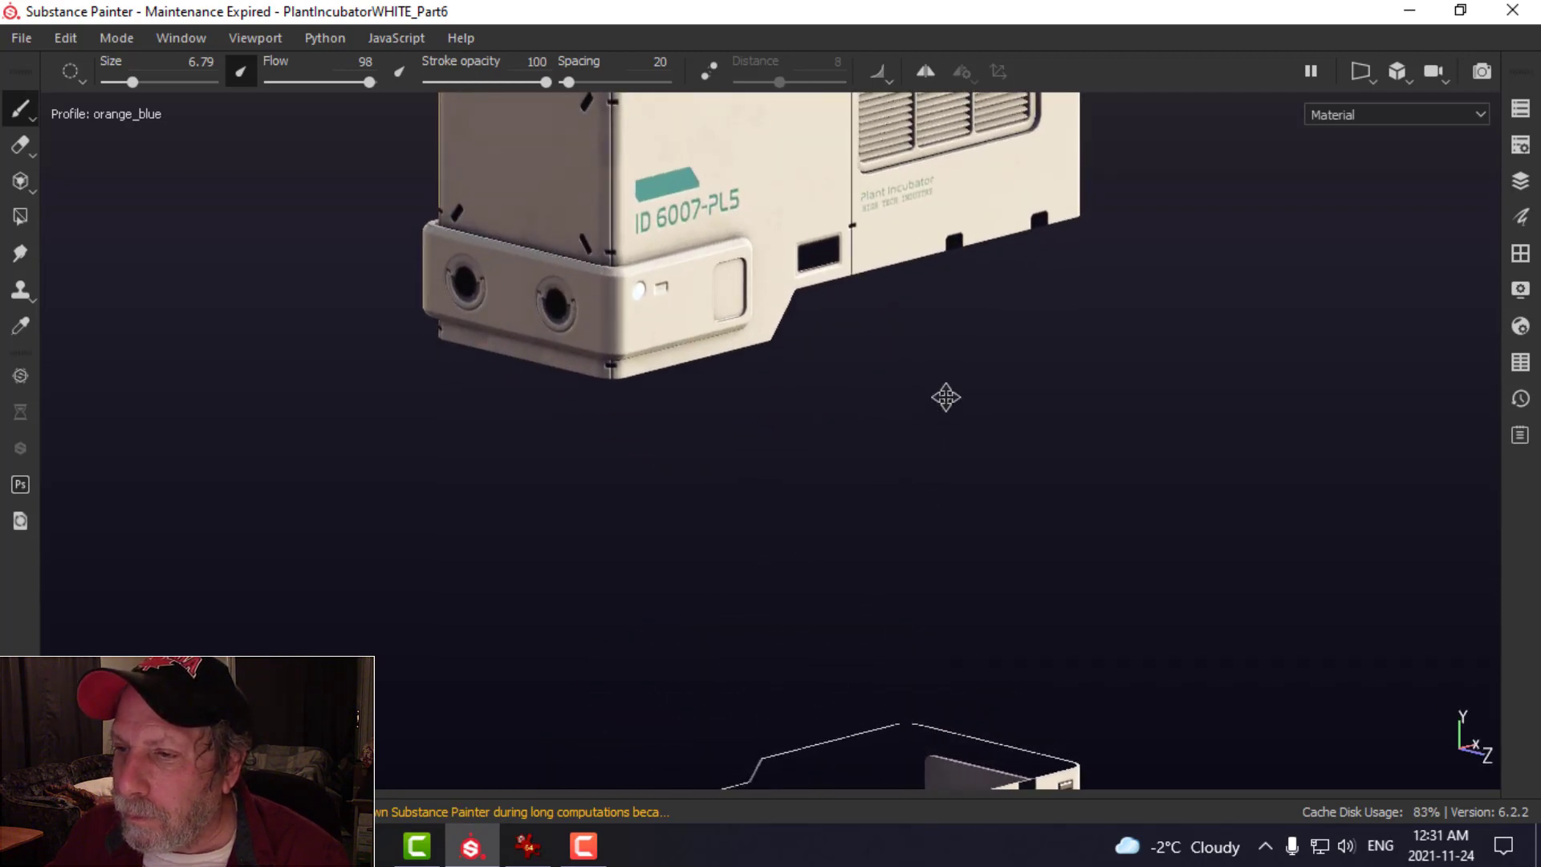
{"action": "middle_click_drag", "start_coordinate": [947, 396], "coordinate": [963, 486], "text": "alt"}
{"action": "left_click_drag", "start_coordinate": [963, 486], "coordinate": [956, 479], "text": "alt"}
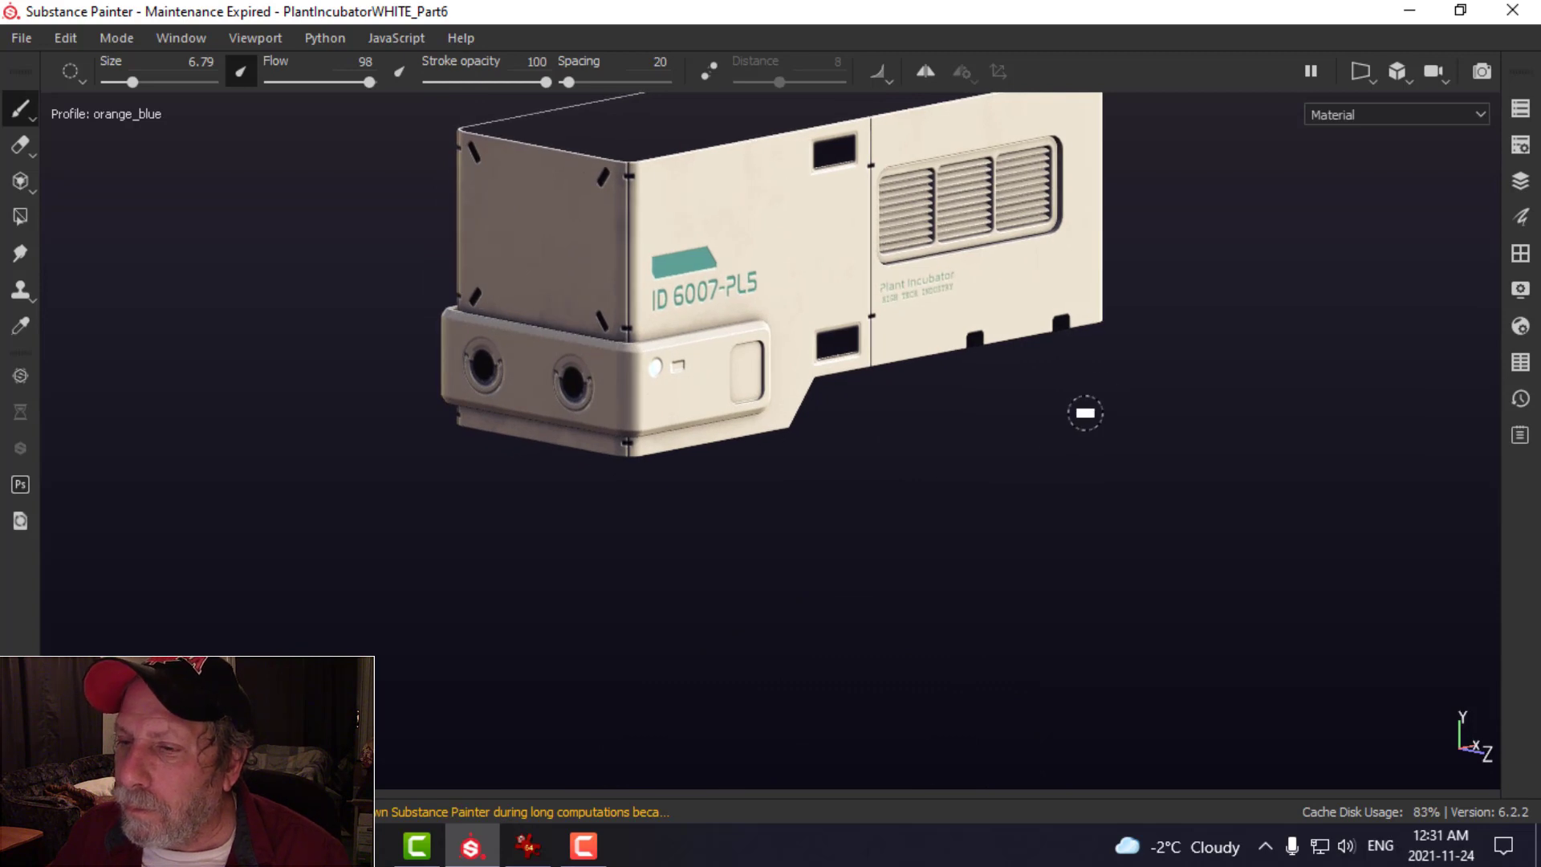
{"action": "middle_click_drag", "start_coordinate": [1085, 413], "coordinate": [1077, 452], "text": "alt"}
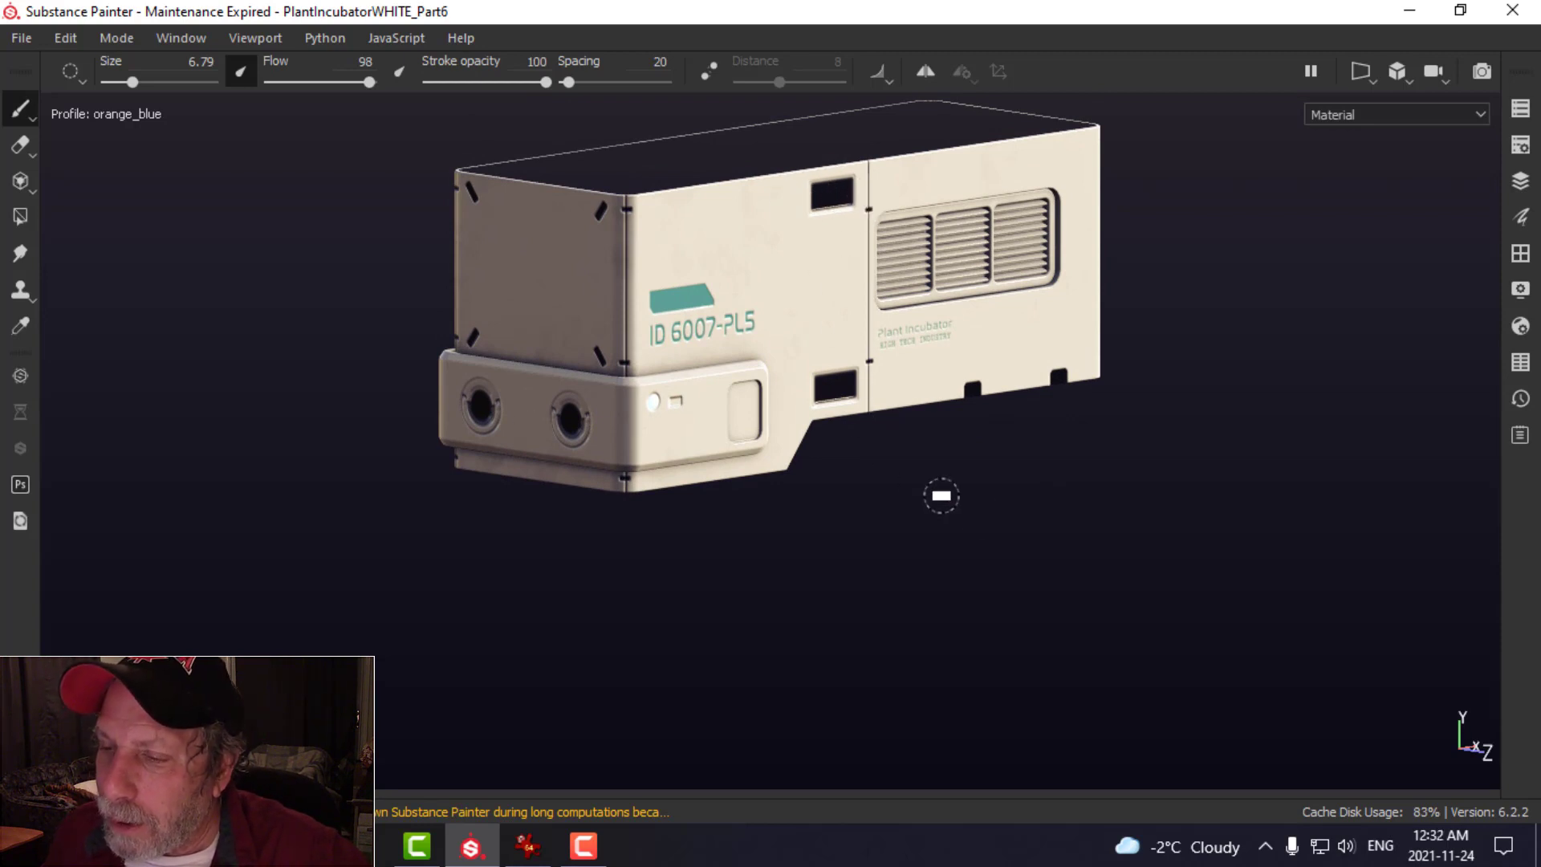
{"action": "left_click_drag", "start_coordinate": [948, 574], "coordinate": [984, 543], "text": "alt"}
{"action": "middle_click_drag", "start_coordinate": [984, 543], "coordinate": [988, 254], "text": "alt"}
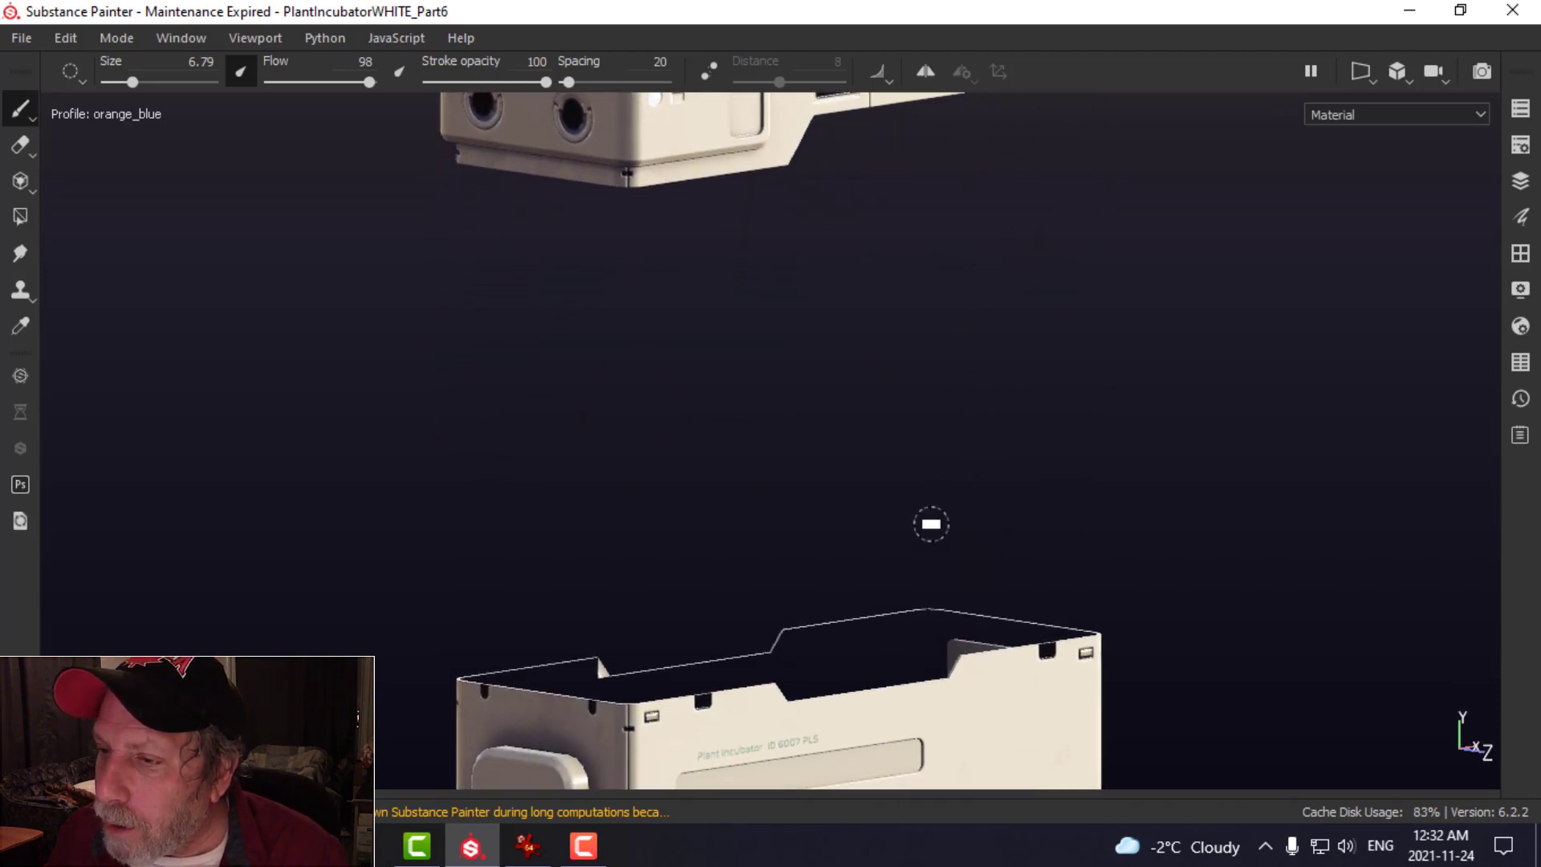
{"action": "middle_click_drag", "start_coordinate": [921, 533], "coordinate": [877, 328], "text": "alt"}
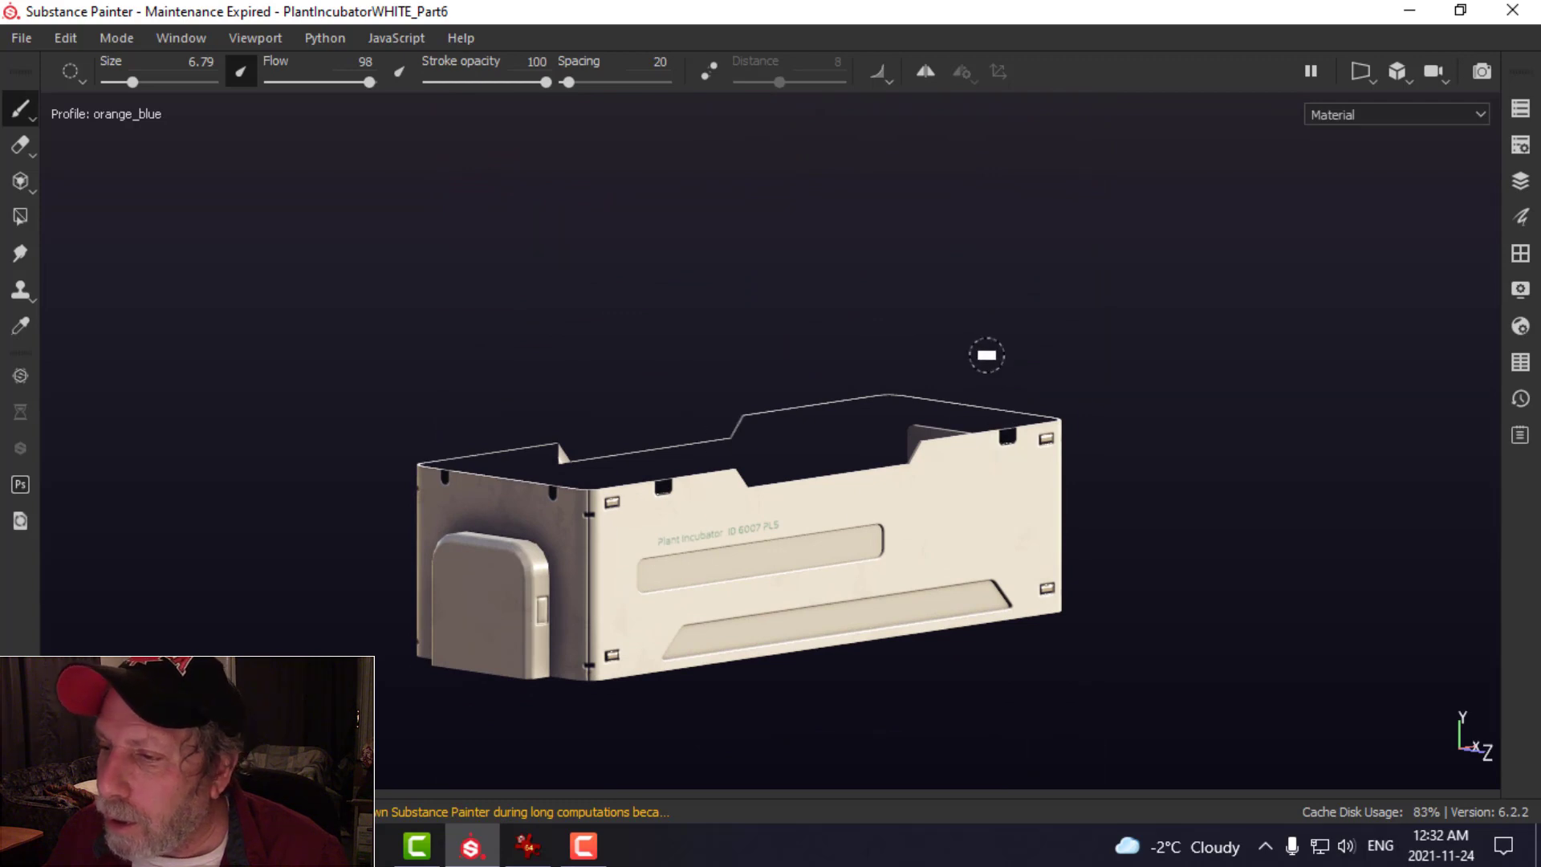
{"action": "middle_click_drag", "start_coordinate": [986, 263], "coordinate": [950, 640], "text": "alt"}
{"action": "left_click_drag", "start_coordinate": [950, 640], "coordinate": [947, 630], "text": "alt"}
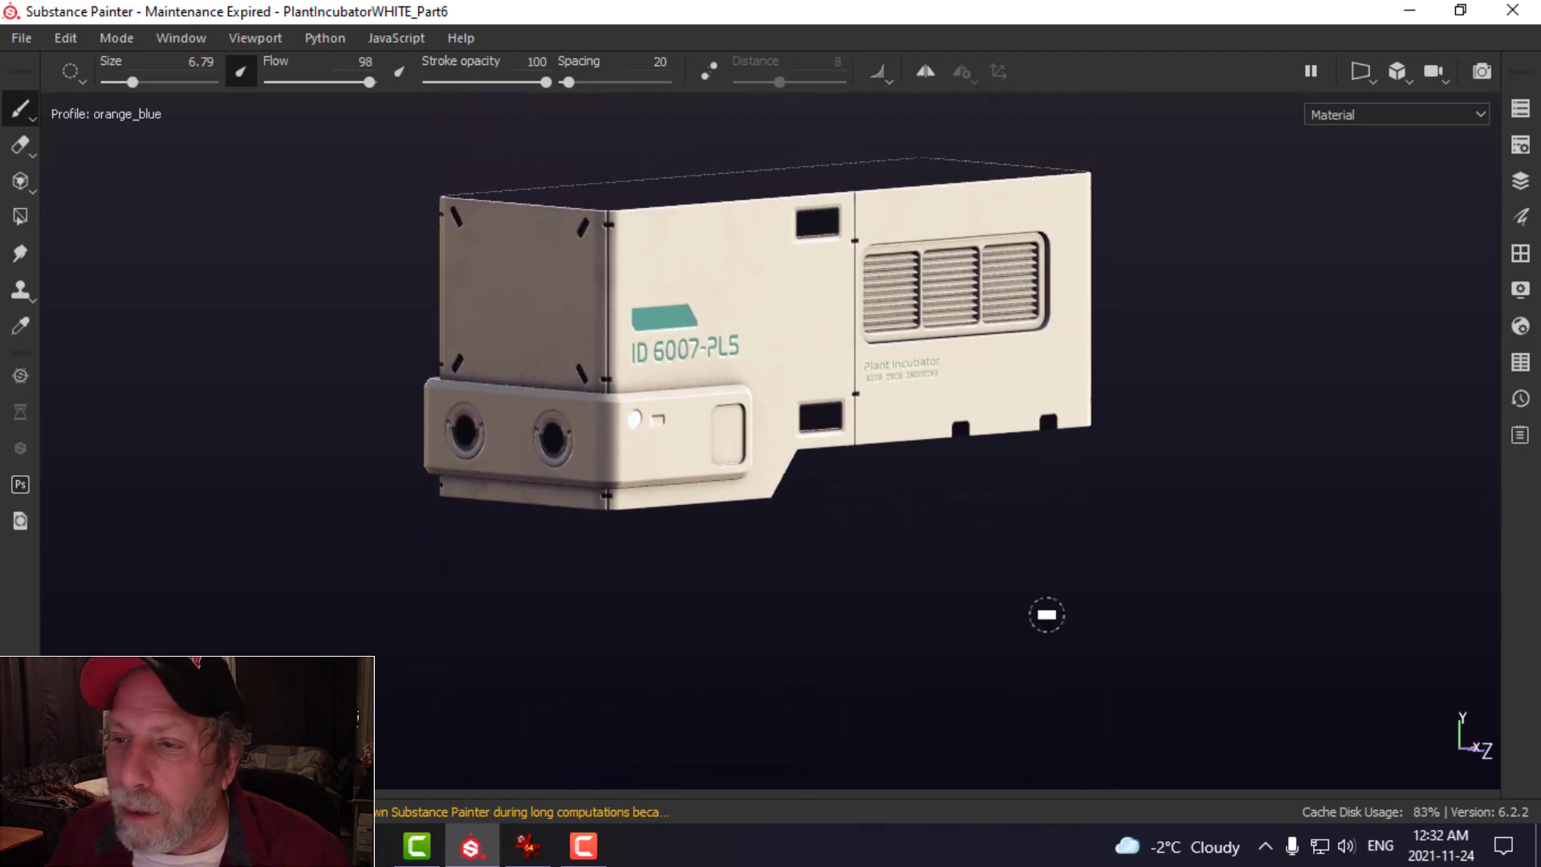